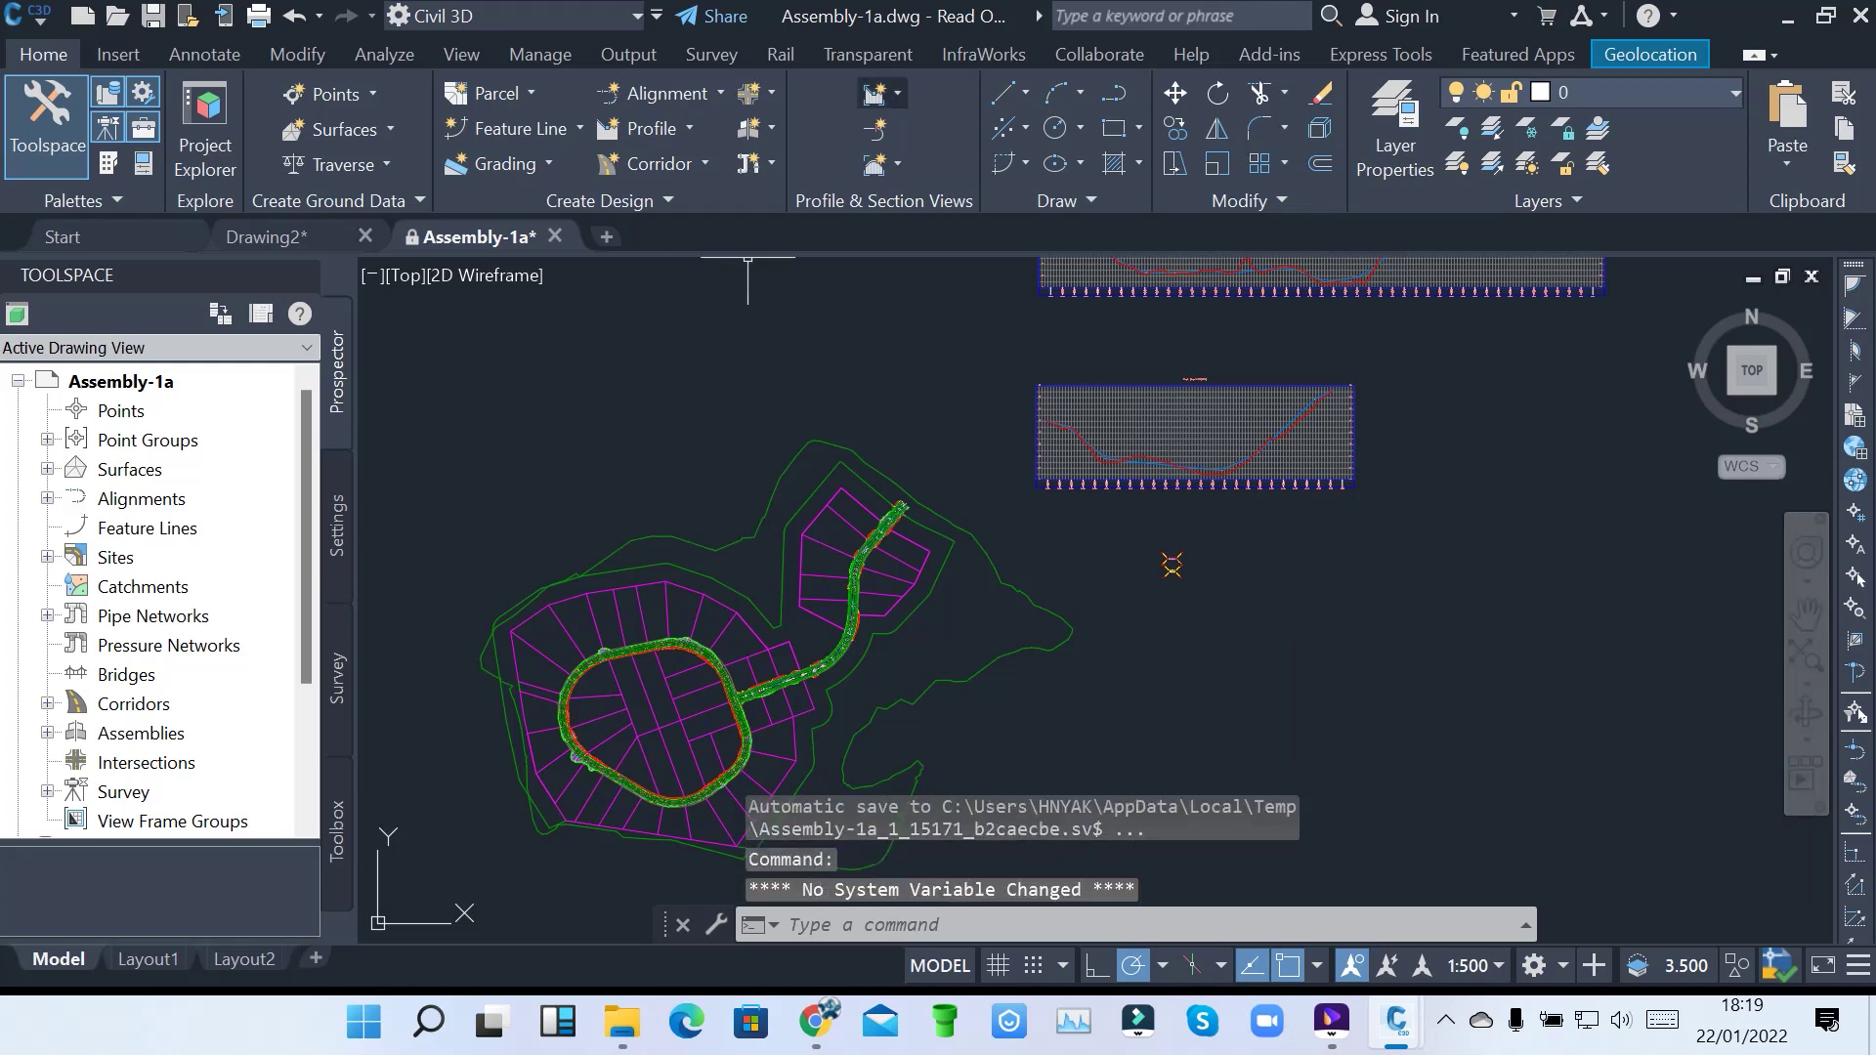
pyautogui.click(877, 92)
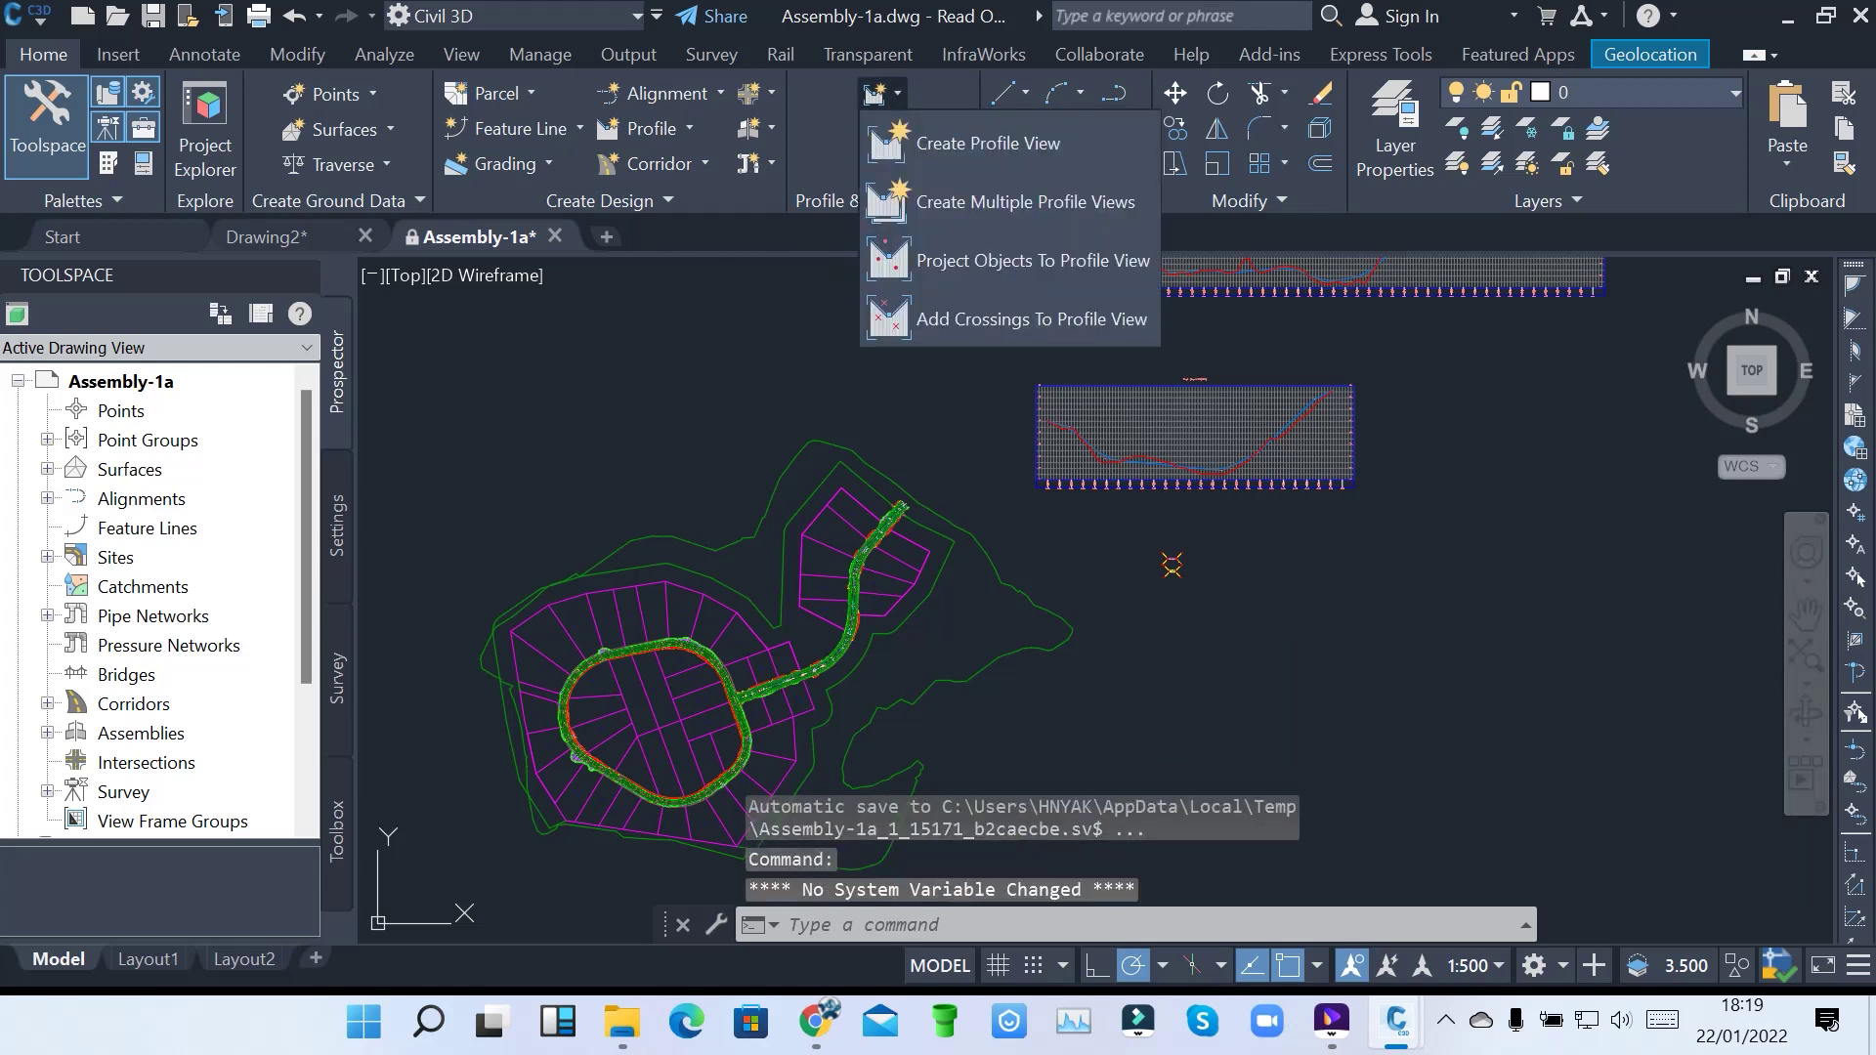
pyautogui.press('Escape')
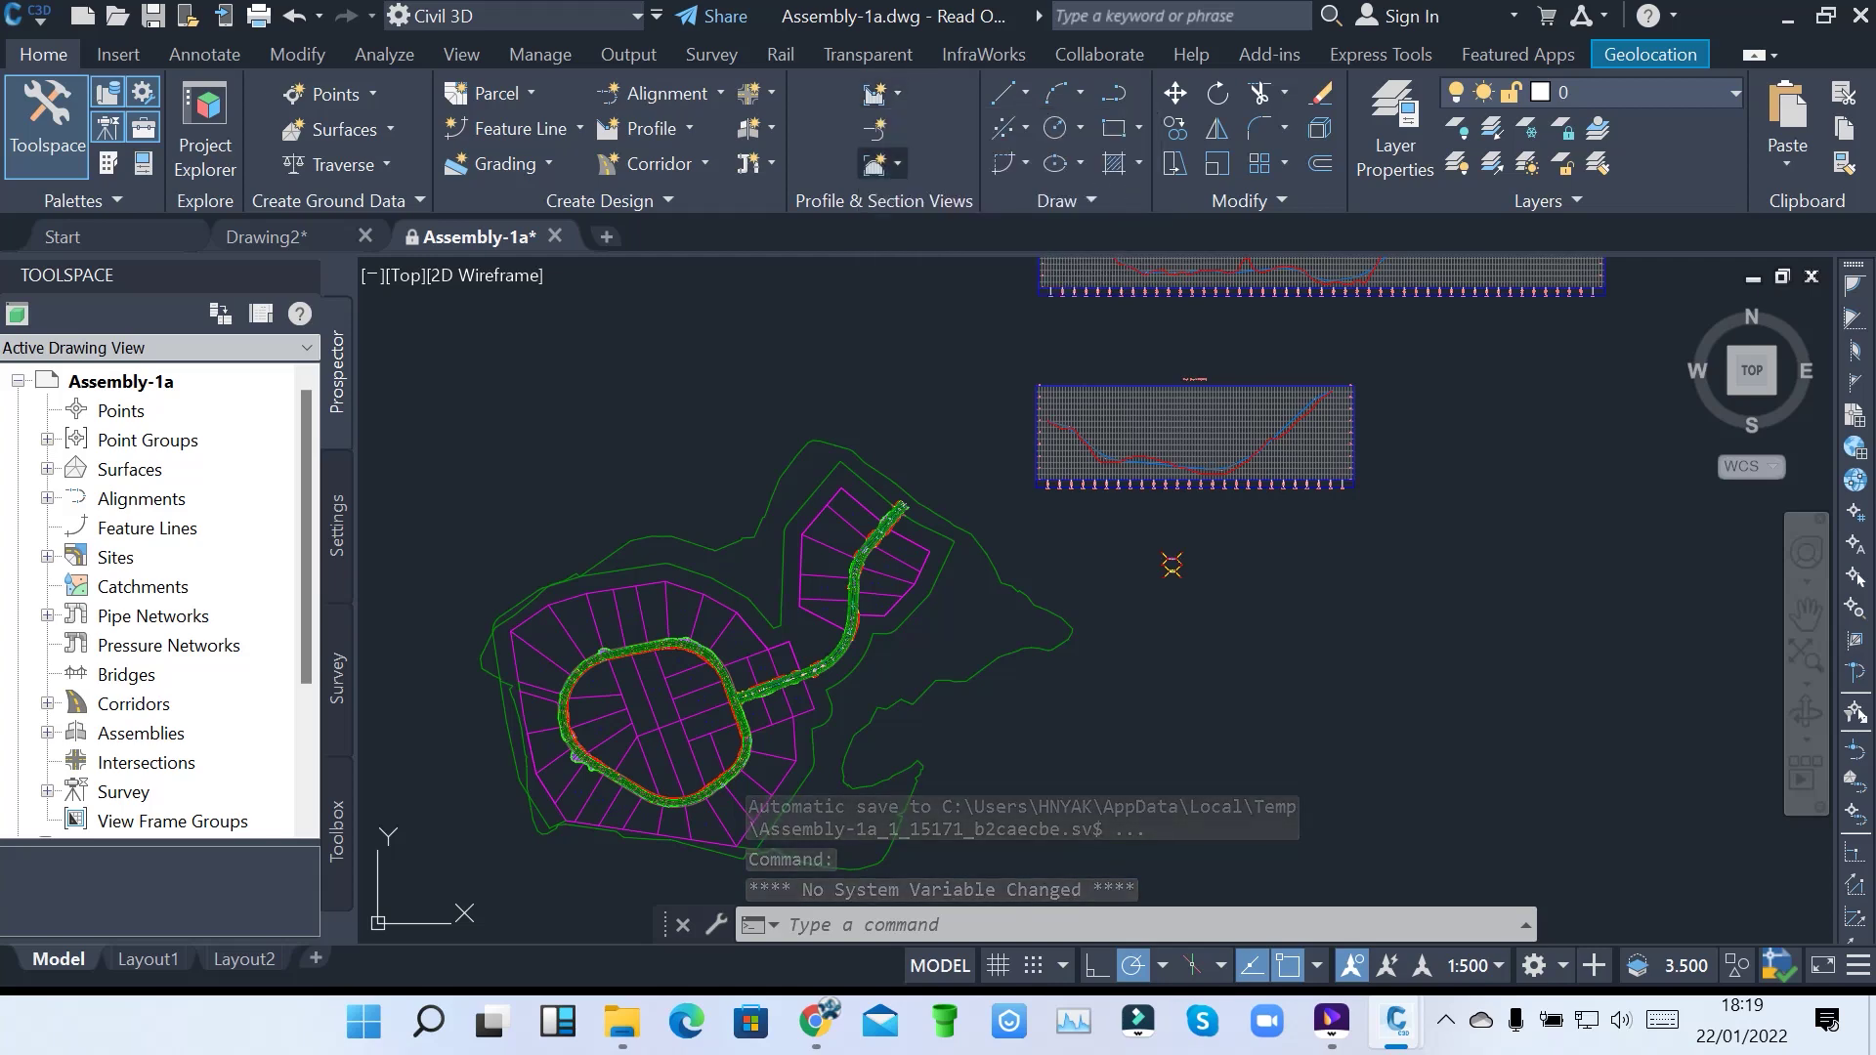
pyautogui.click(880, 163)
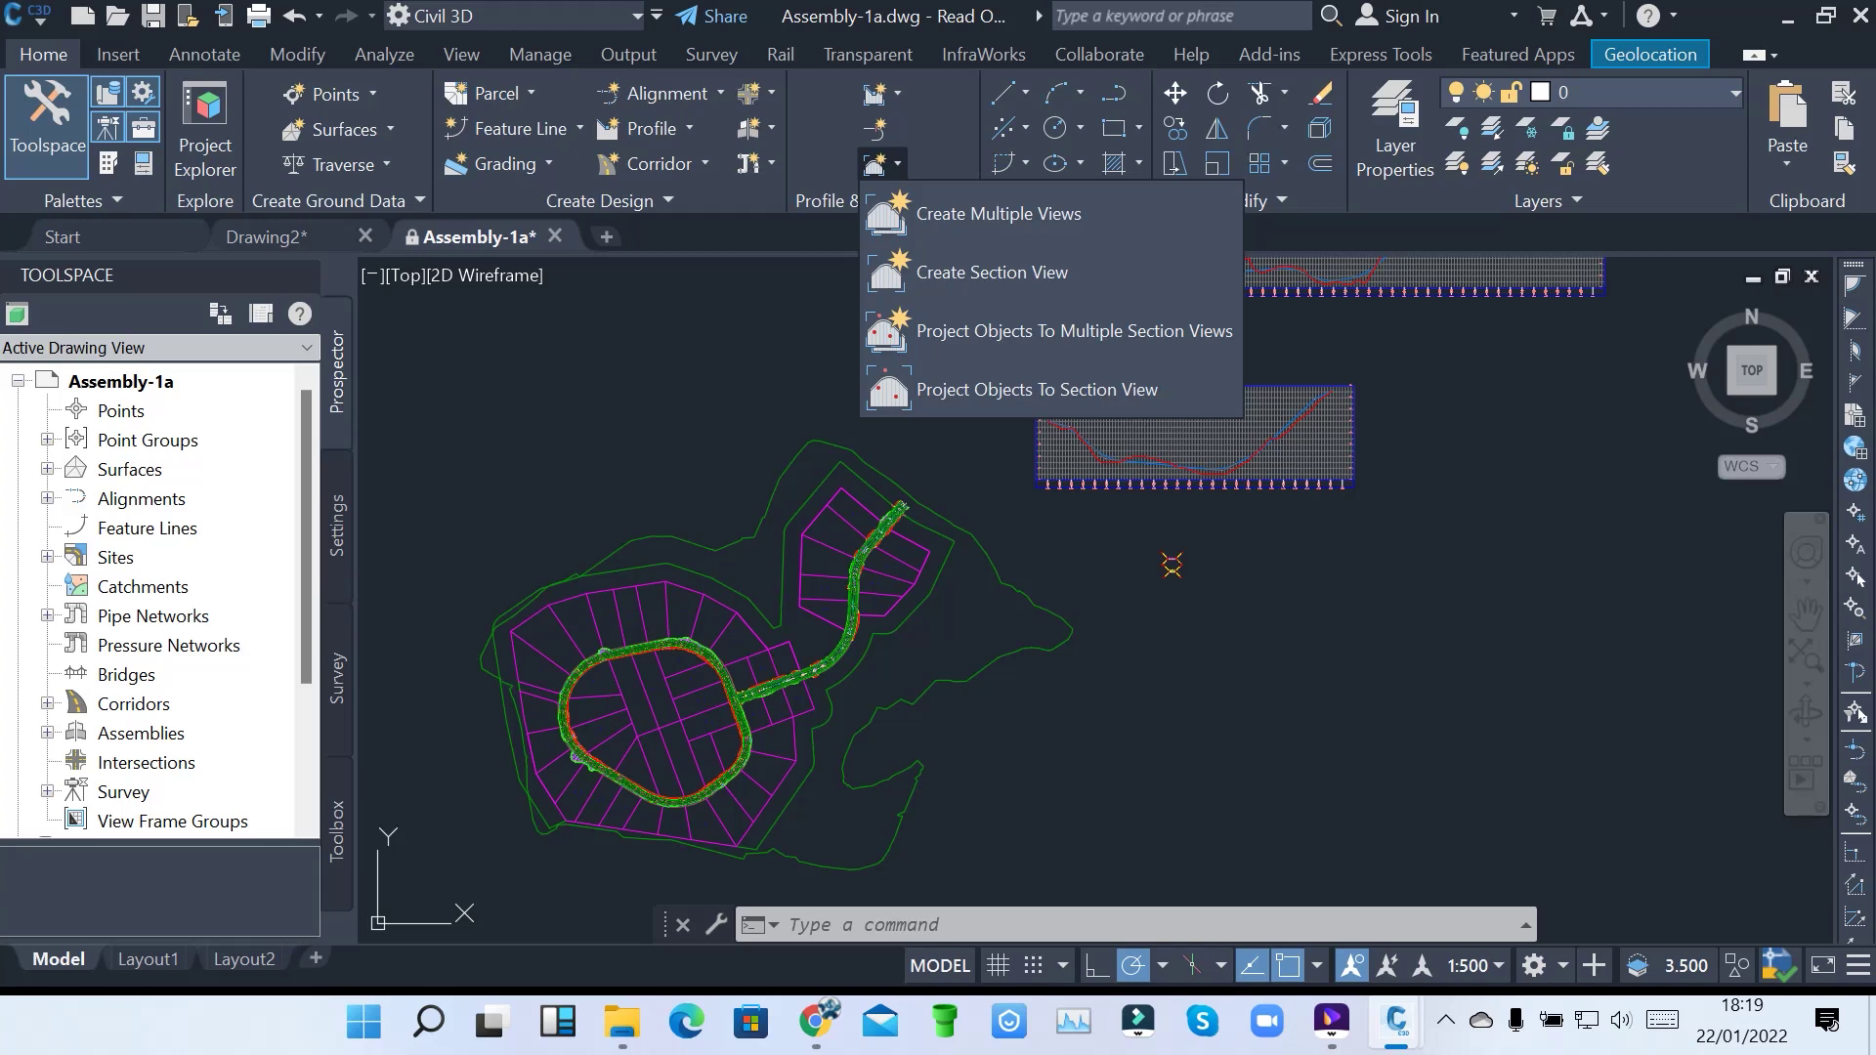
pyautogui.press('Escape')
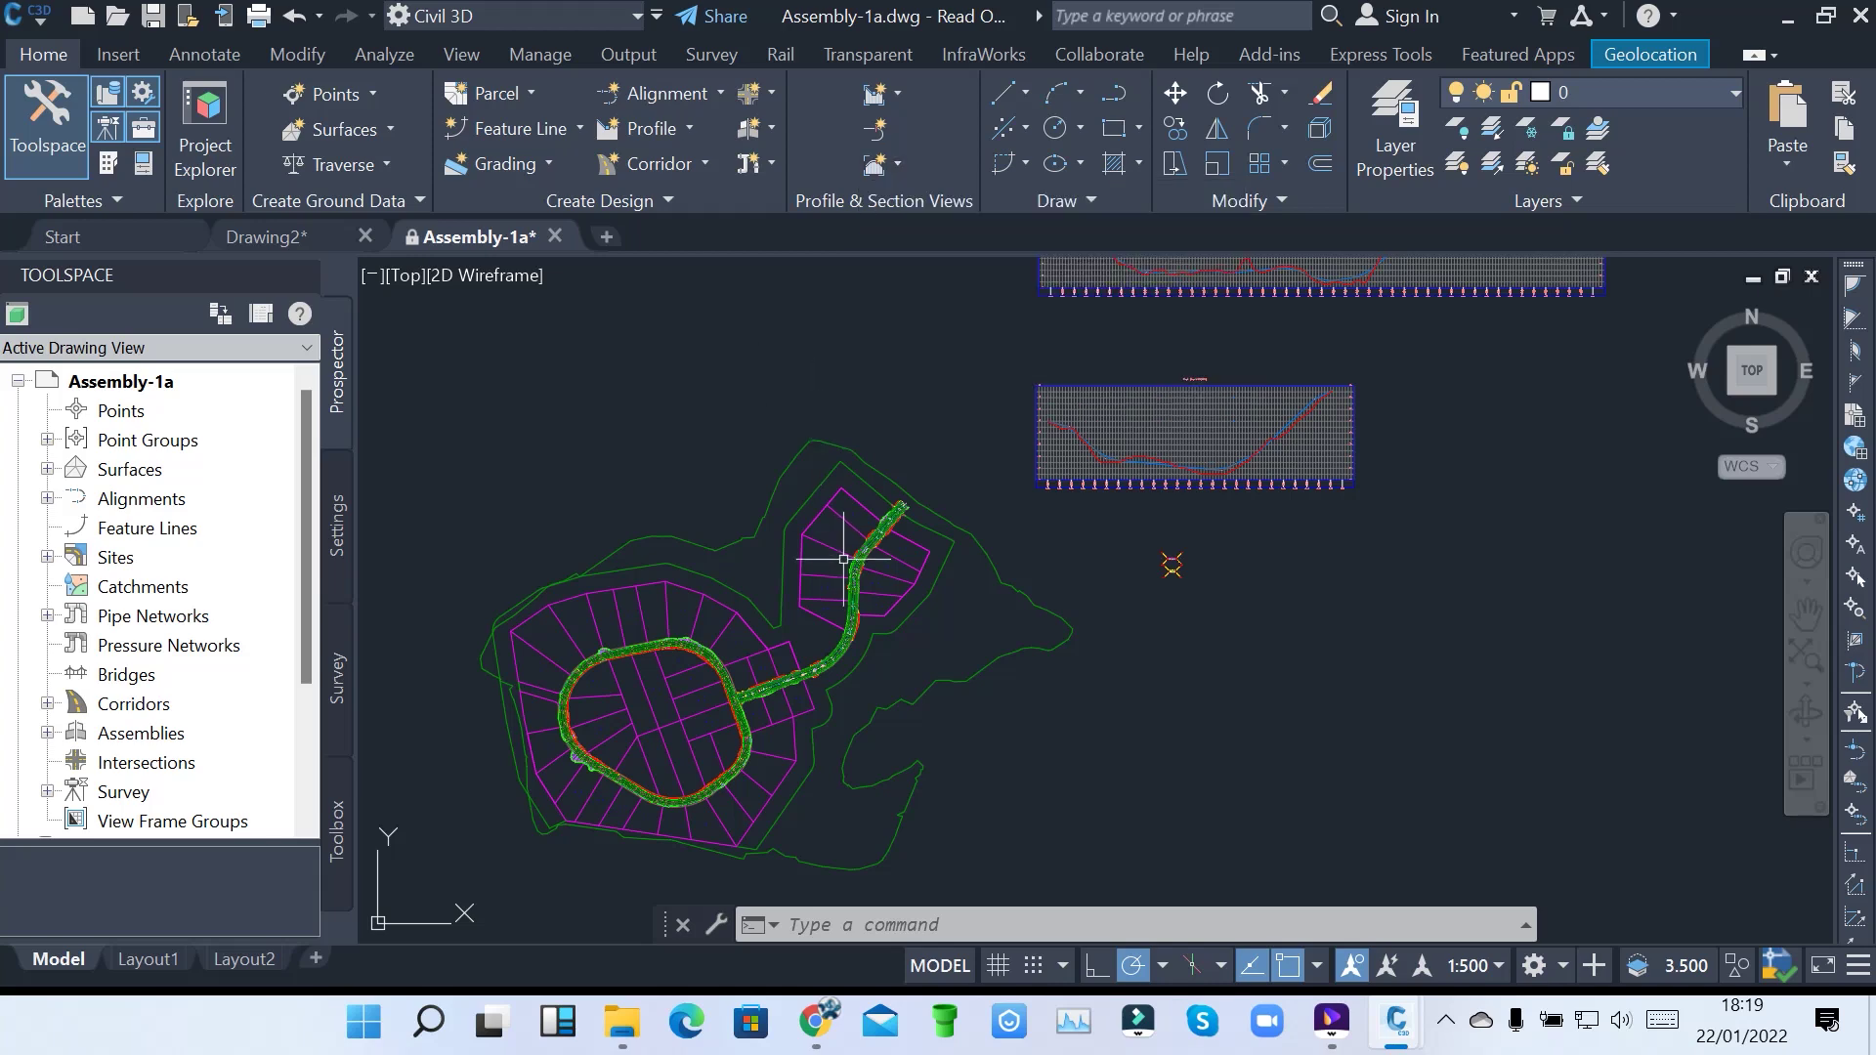
# Start creating sample lines and choose First Street as the parent alignment
pyautogui.scroll(6, 843, 559)
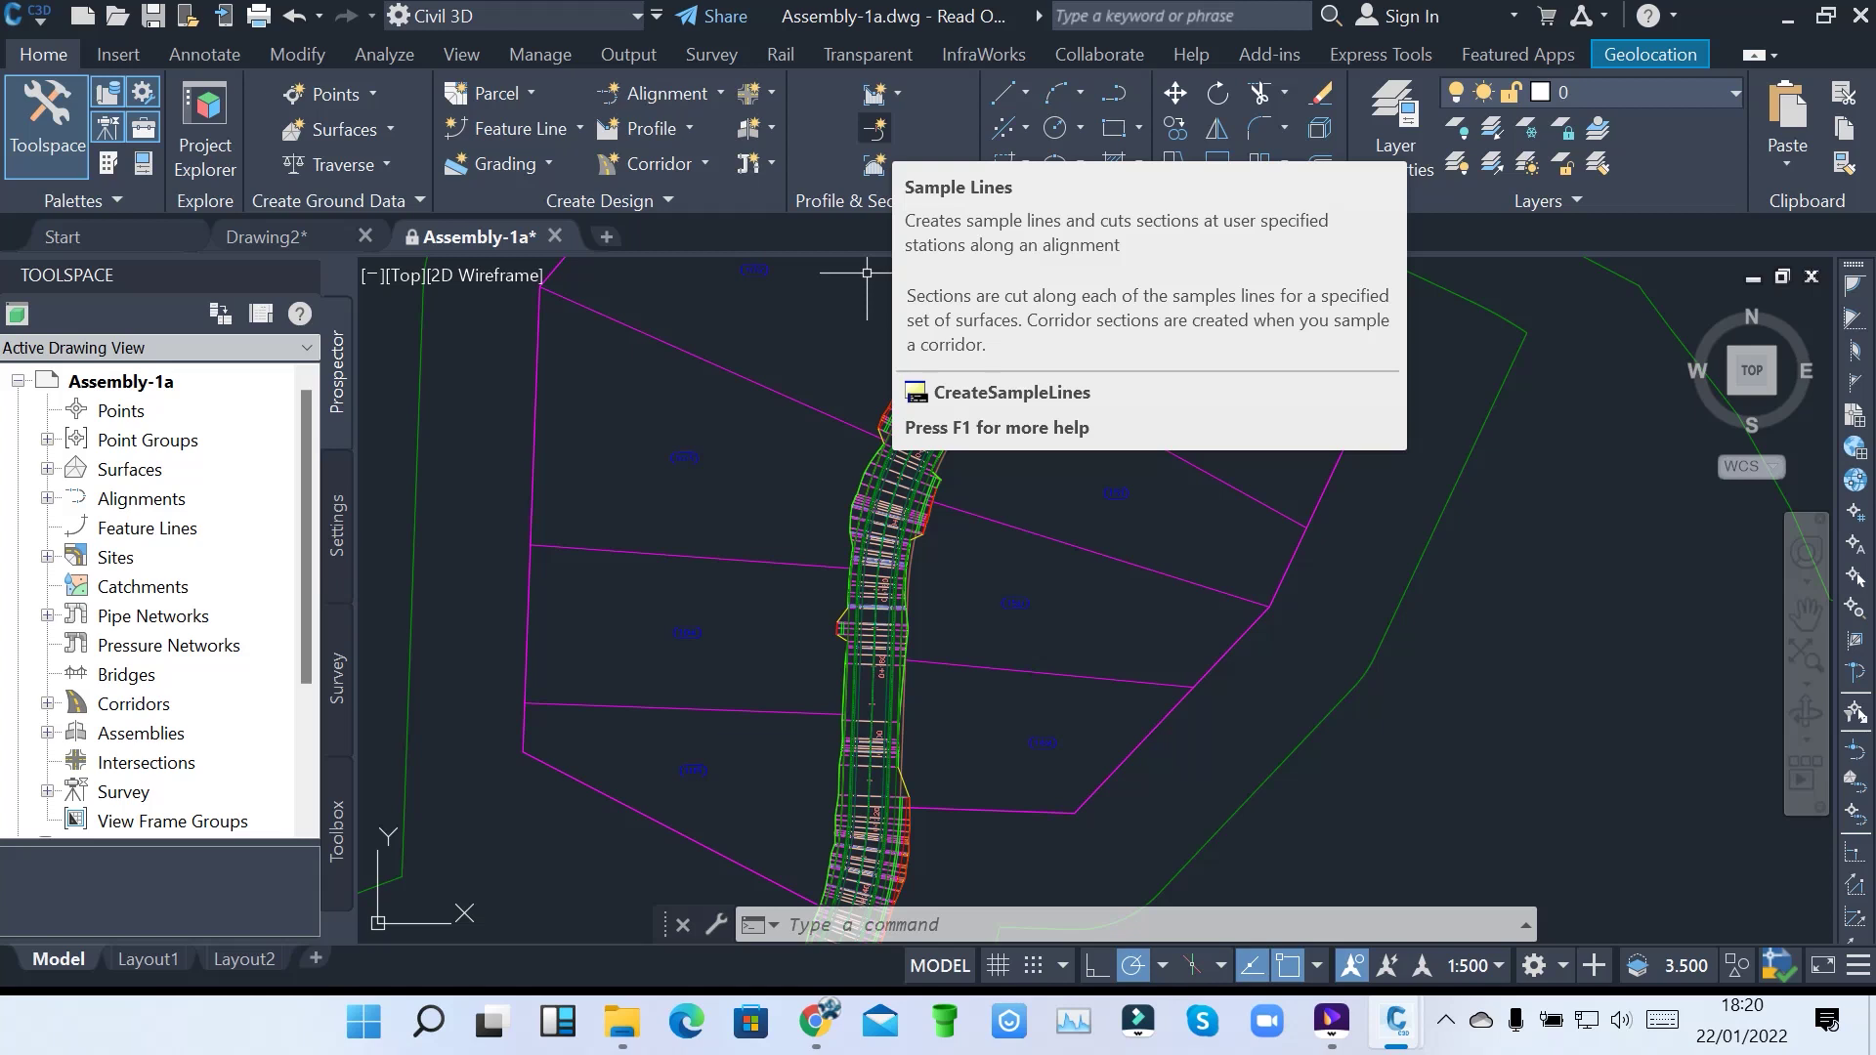
pyautogui.scroll(1, 967, 459)
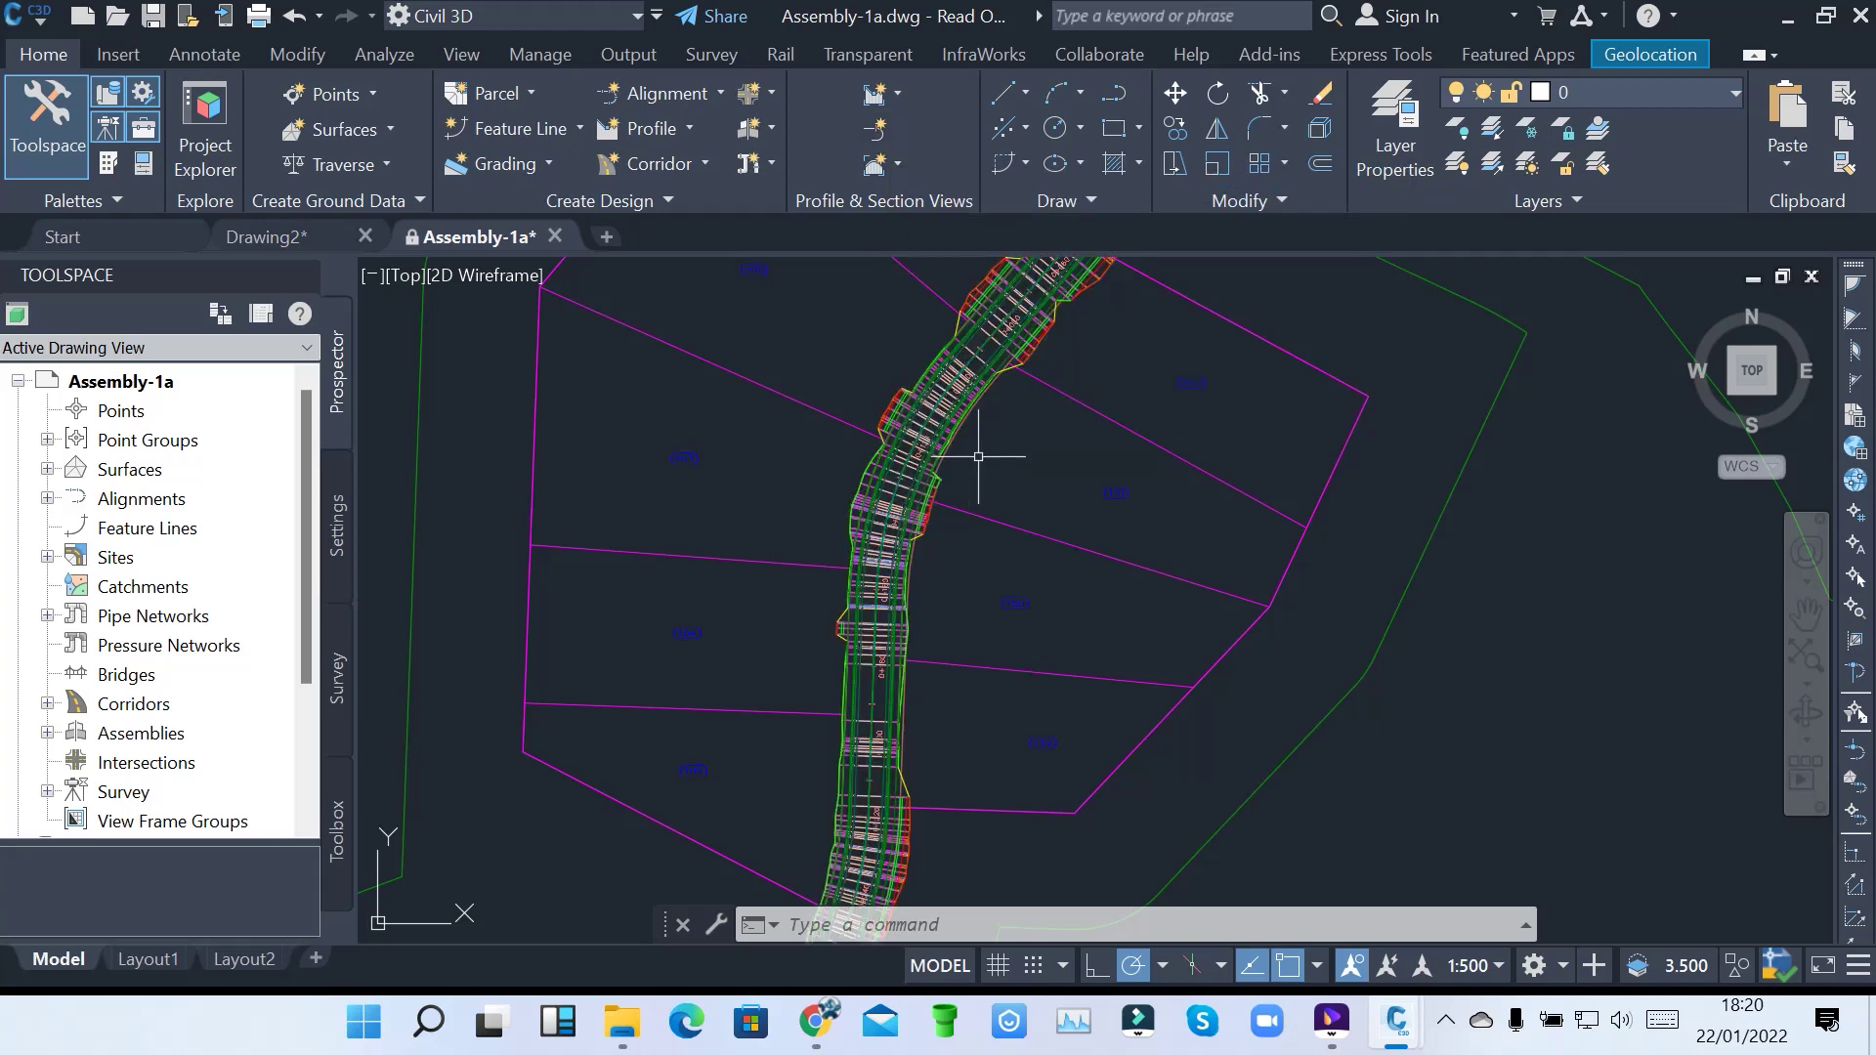
pyautogui.scroll(2, 981, 454)
pyautogui.moveTo(981, 454)
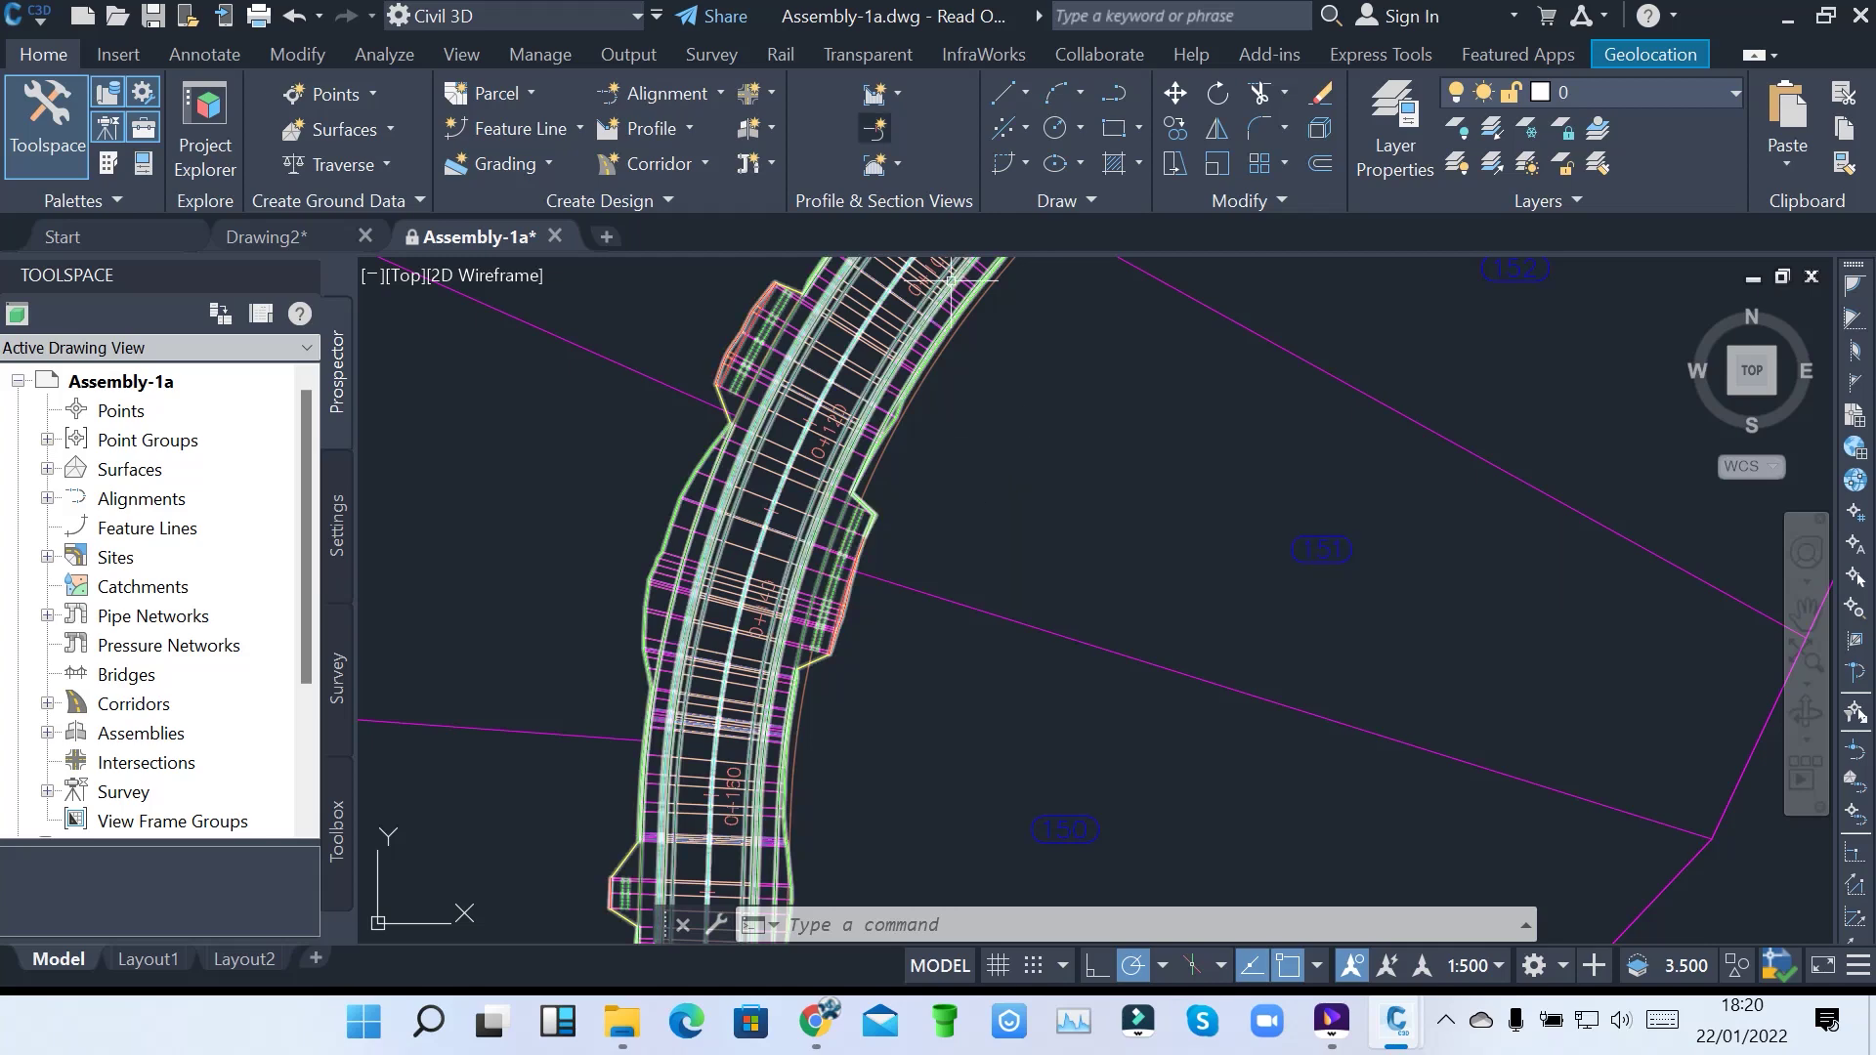
pyautogui.click(874, 128)
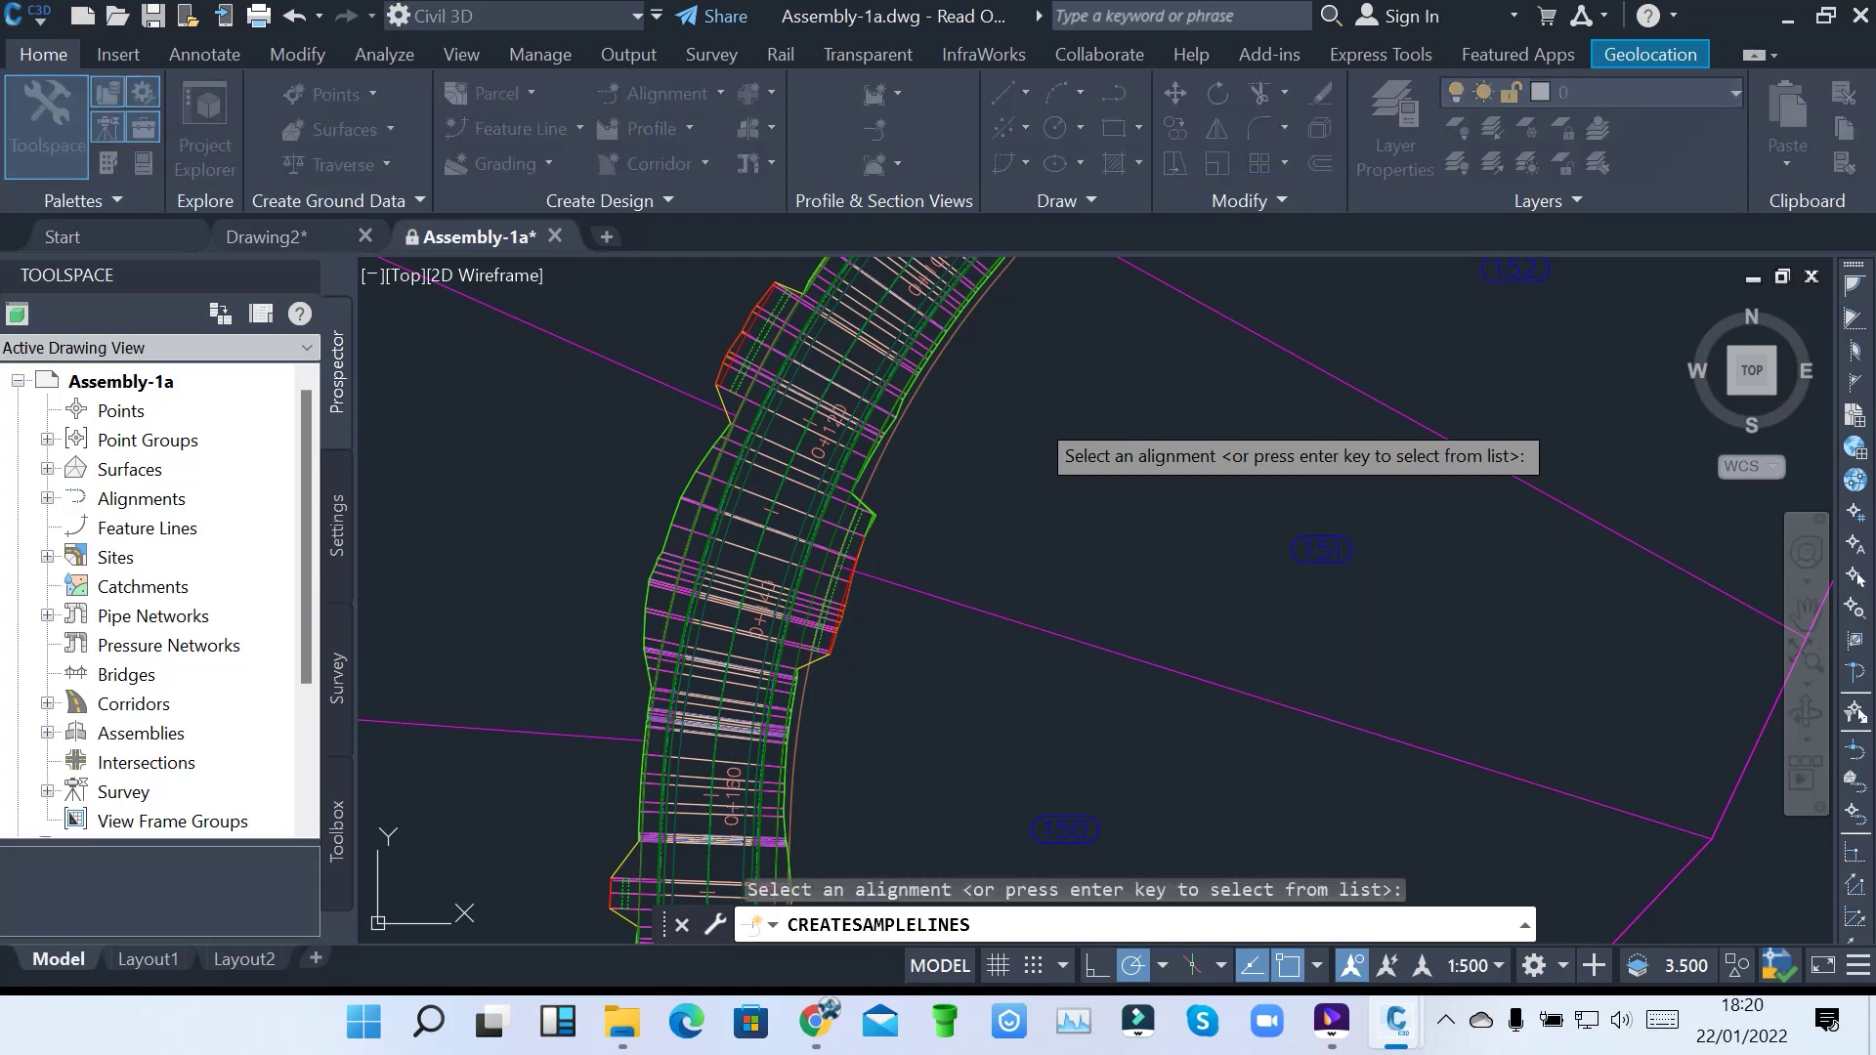
pyautogui.press('Return')
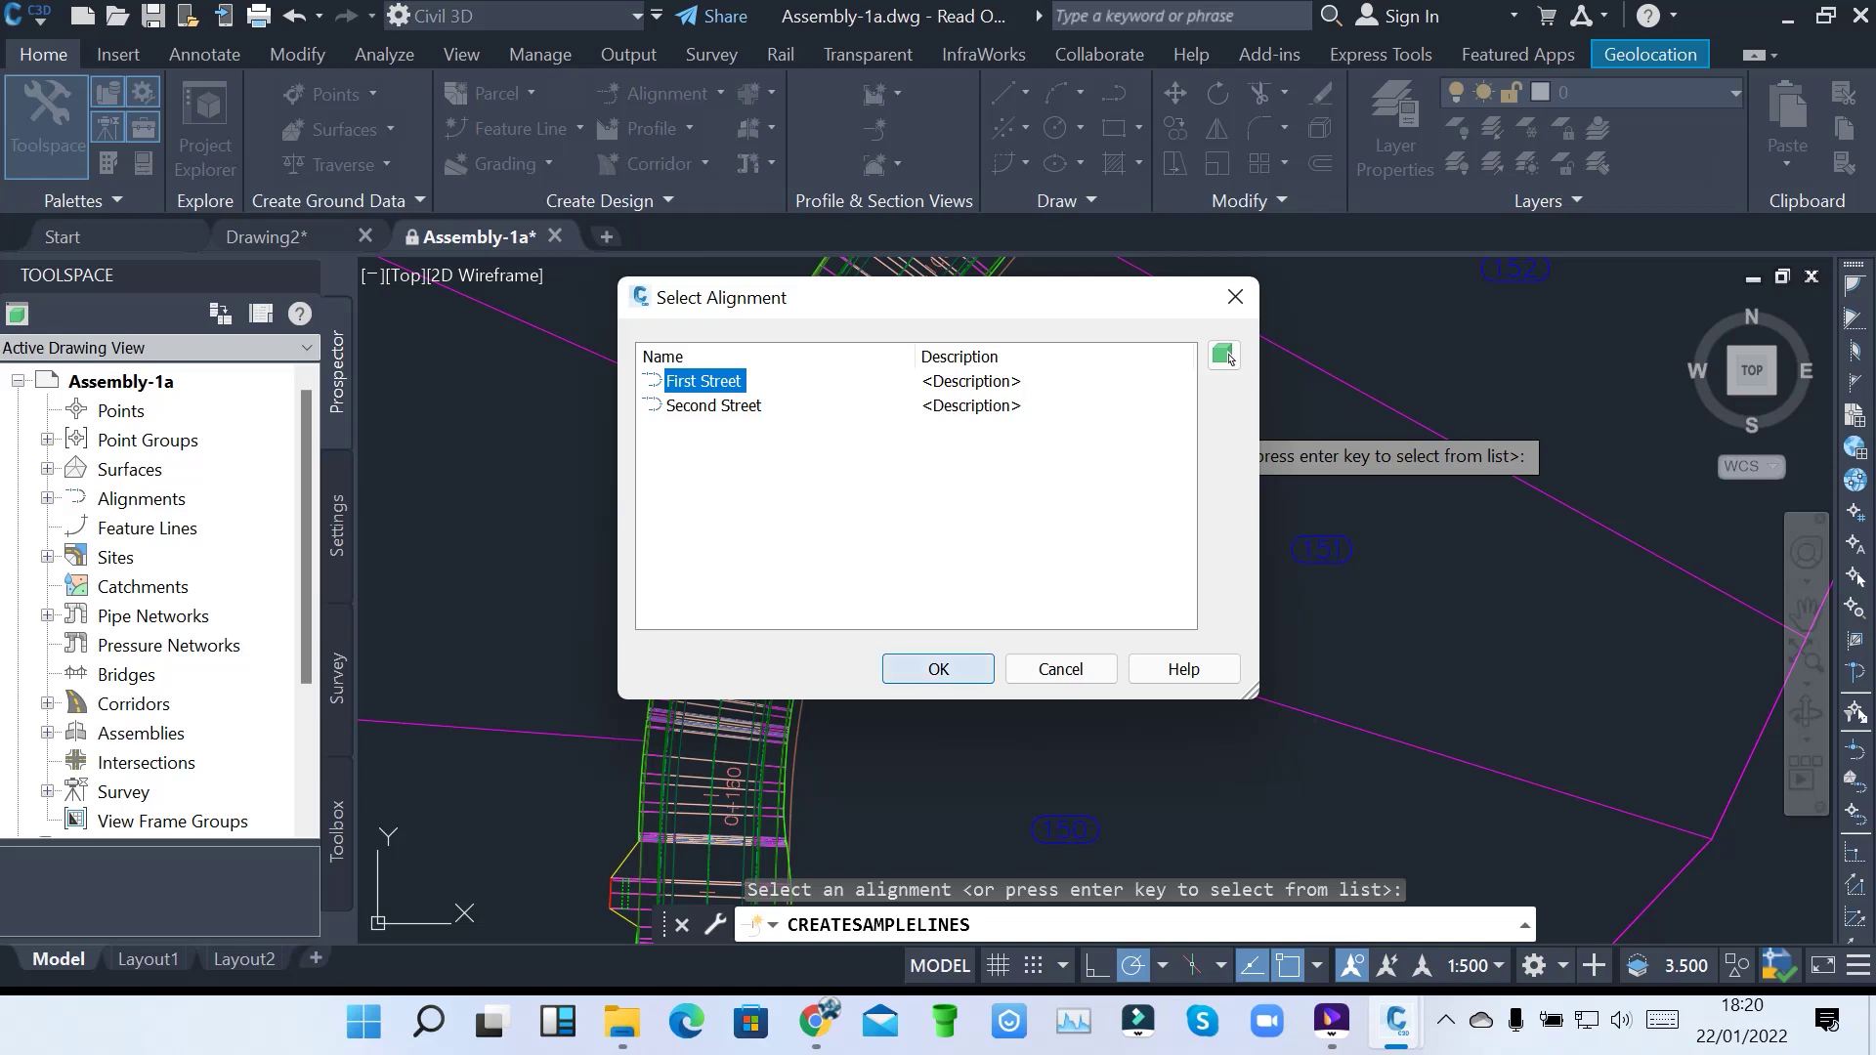
pyautogui.press('Return')
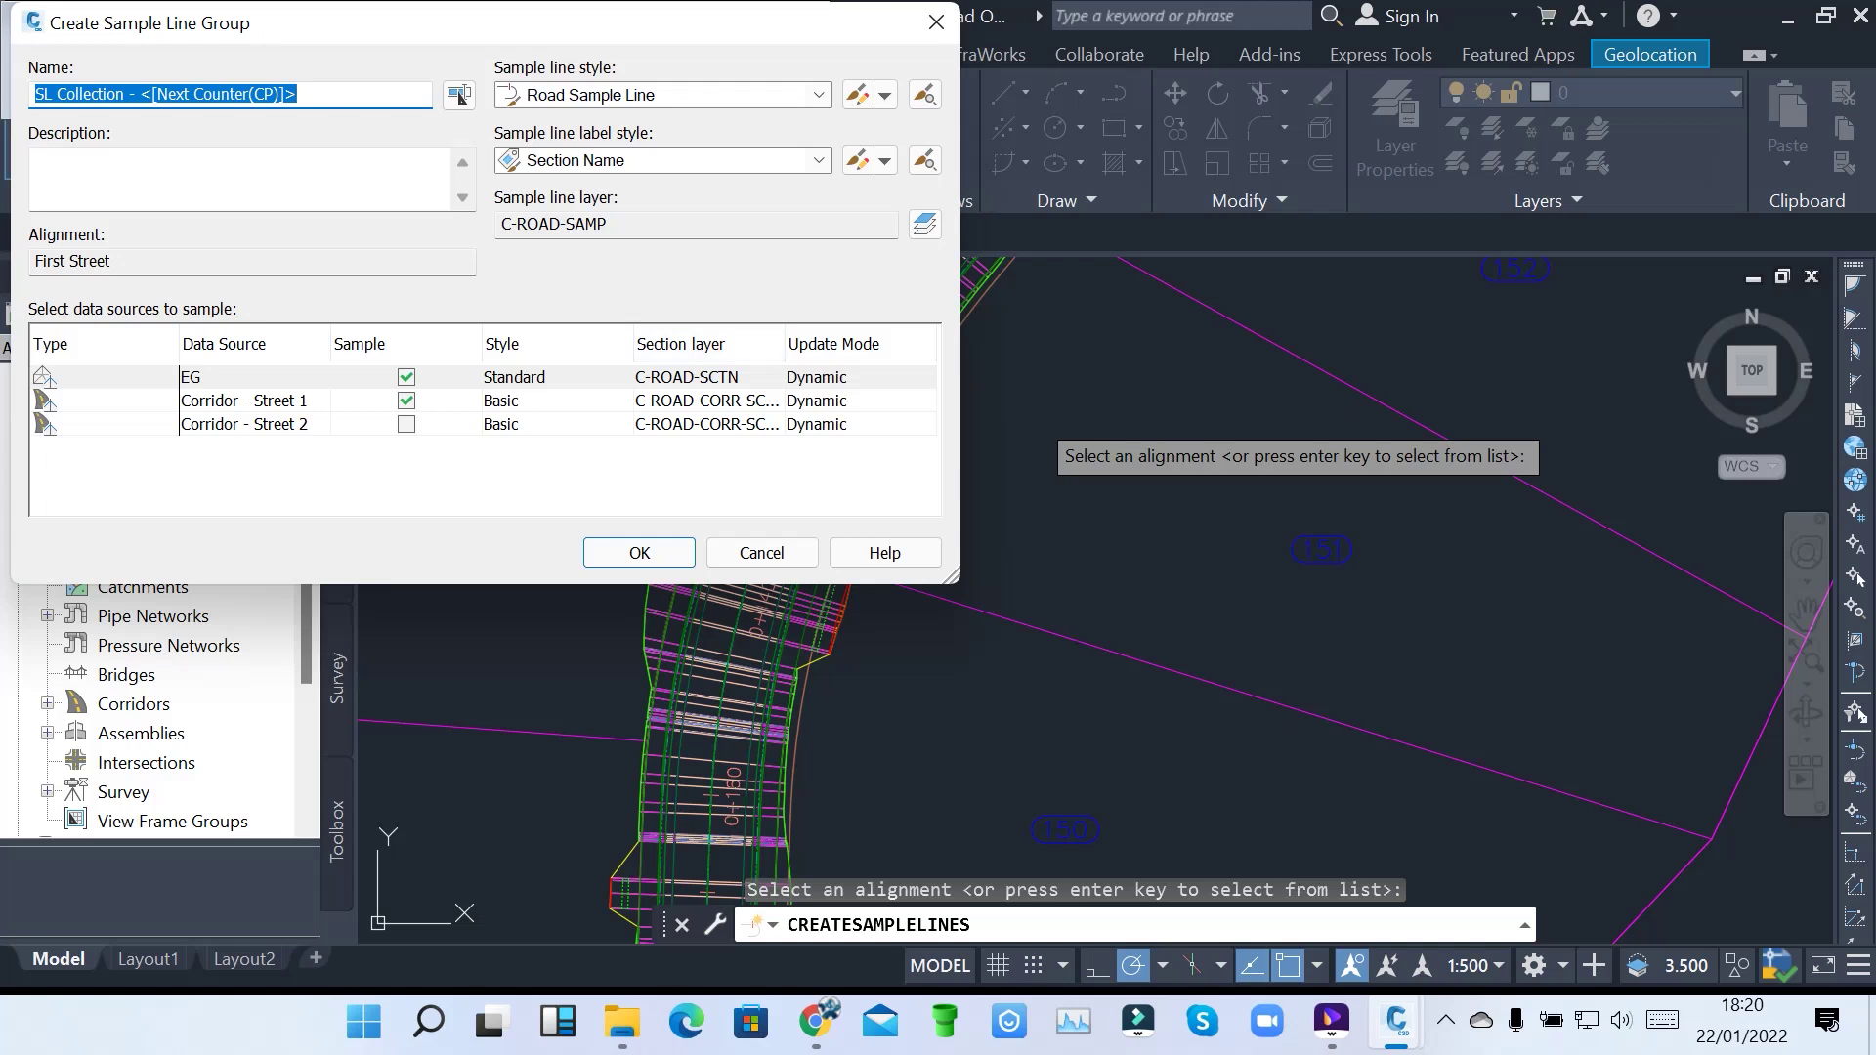
# Name the sample line group "SL Collection - Street 1" and create it with the offered styles and data sources
pyautogui.press('End')
pyautogui.hotkey('shift', 'Left')
pyautogui.hotkey('shift', 'Left')
pyautogui.hotkey('shift', 'Left')
pyautogui.hotkey('shift', 'Left')
pyautogui.hotkey('shift', 'Left')
pyautogui.hotkey('shift', 'Left')
pyautogui.hotkey('shift', 'Left')
pyautogui.hotkey('shift', 'Left')
pyautogui.hotkey('shift', 'Left')
pyautogui.hotkey('shift', 'Left')
pyautogui.hotkey('shift', 'Left')
pyautogui.hotkey('shift', 'Left')
pyautogui.hotkey('shift', 'Left')
pyautogui.hotkey('shift', 'Left')
pyautogui.hotkey('shift', 'Left')
pyautogui.hotkey('shift', 'Left')
pyautogui.hotkey('shift', 'Left')
pyautogui.hotkey('shift', 'Left')
pyautogui.hotkey('shift', 'Left')
pyautogui.hotkey('shift', 'Left')
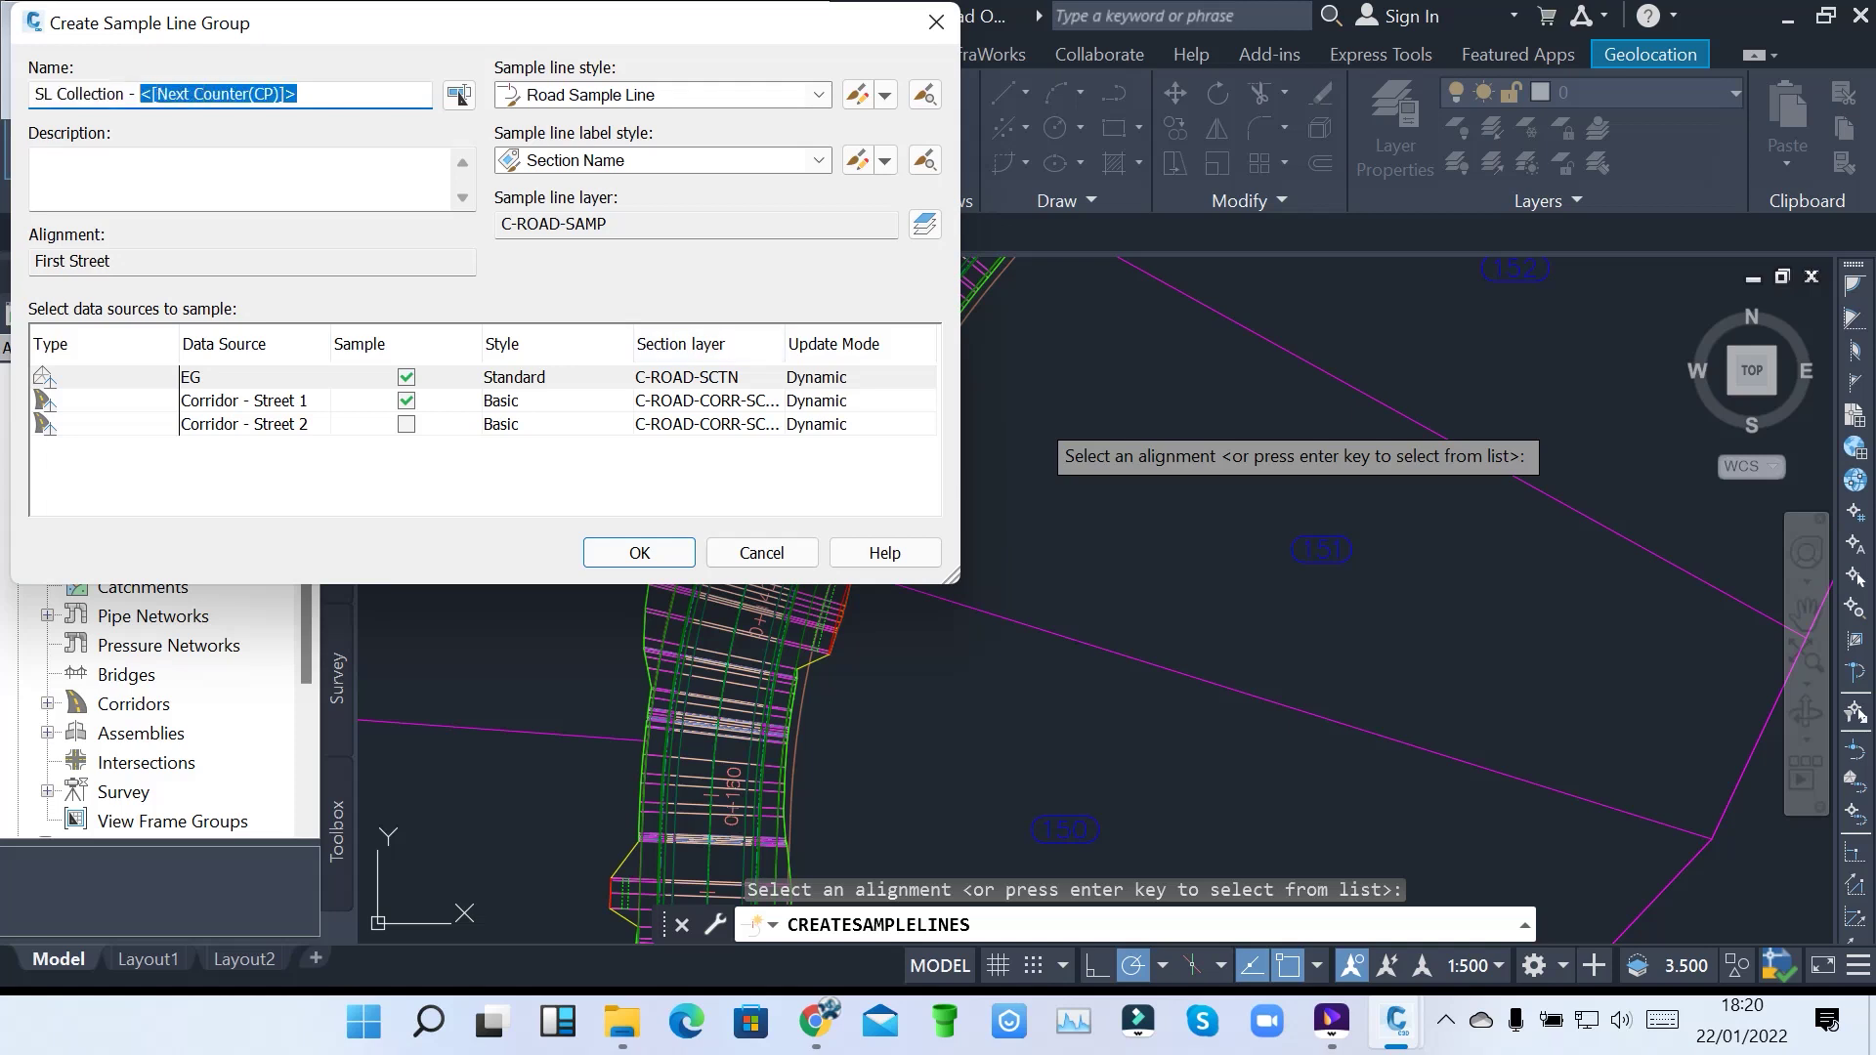
pyautogui.write('St')
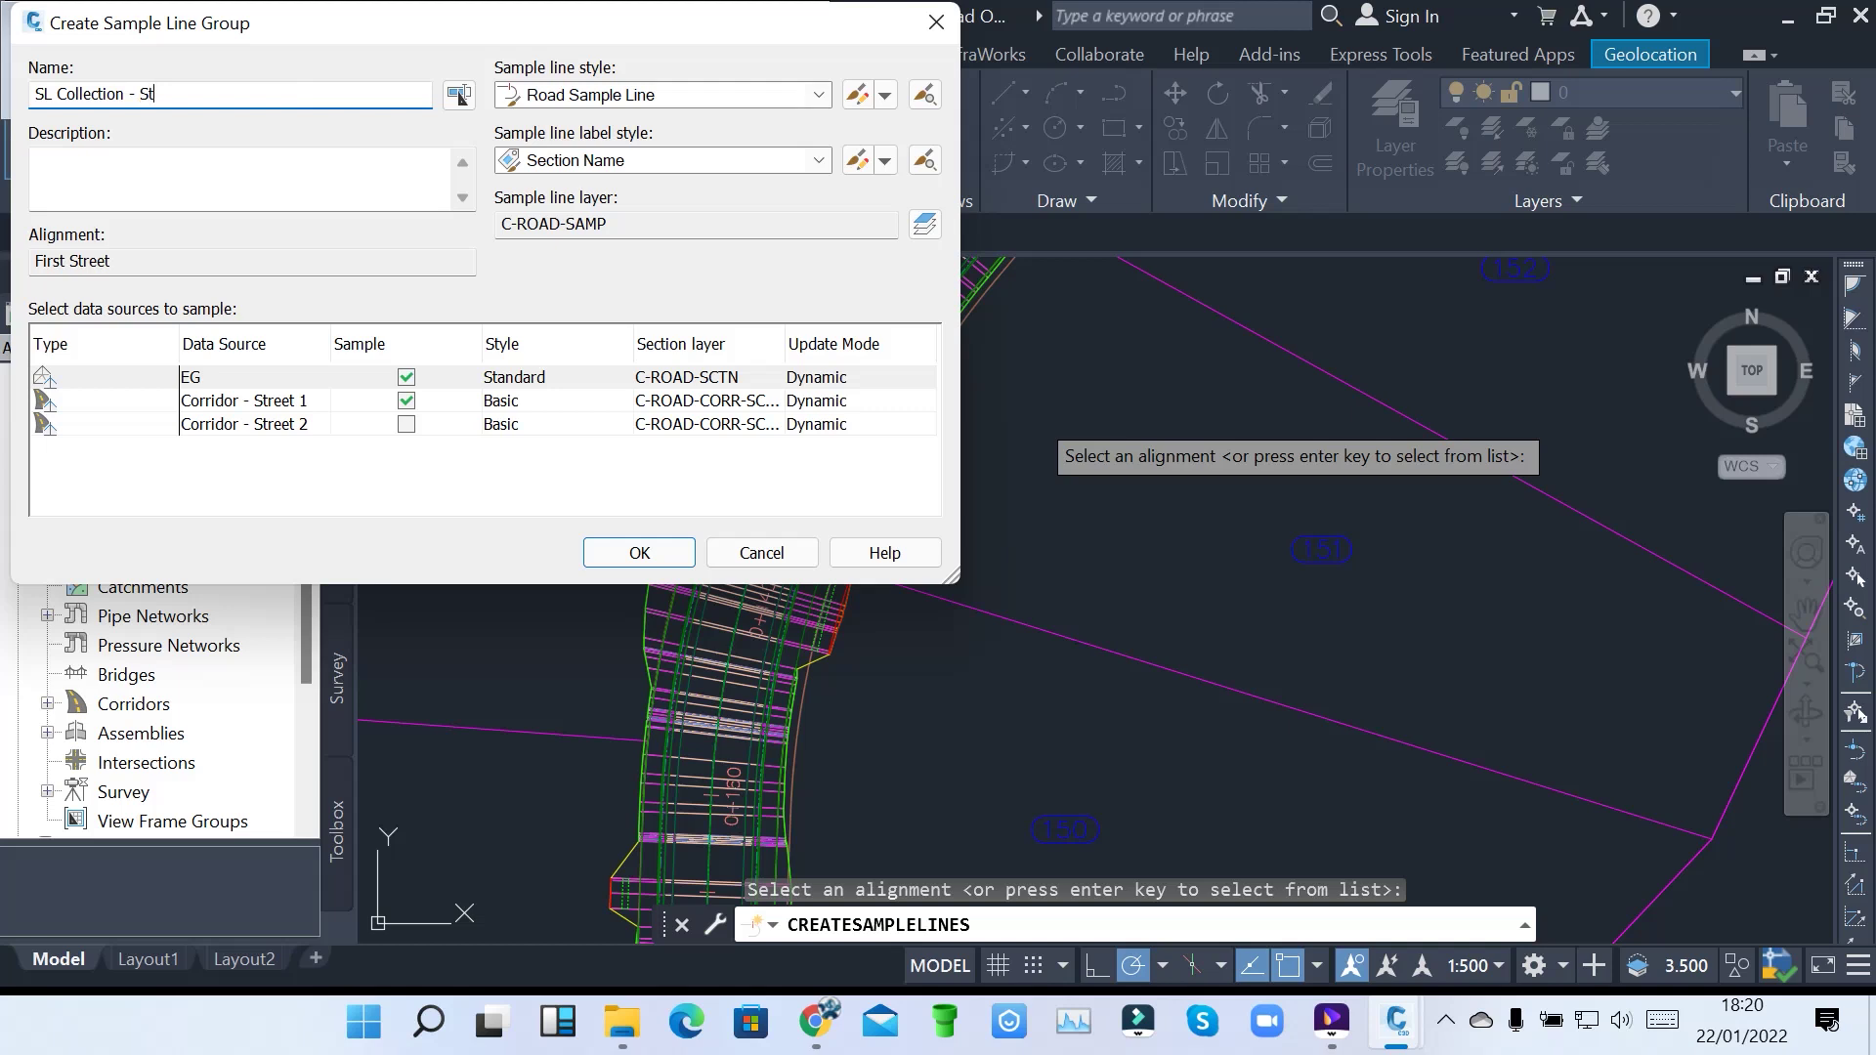
pyautogui.write('reet 1')
pyautogui.press('Return')
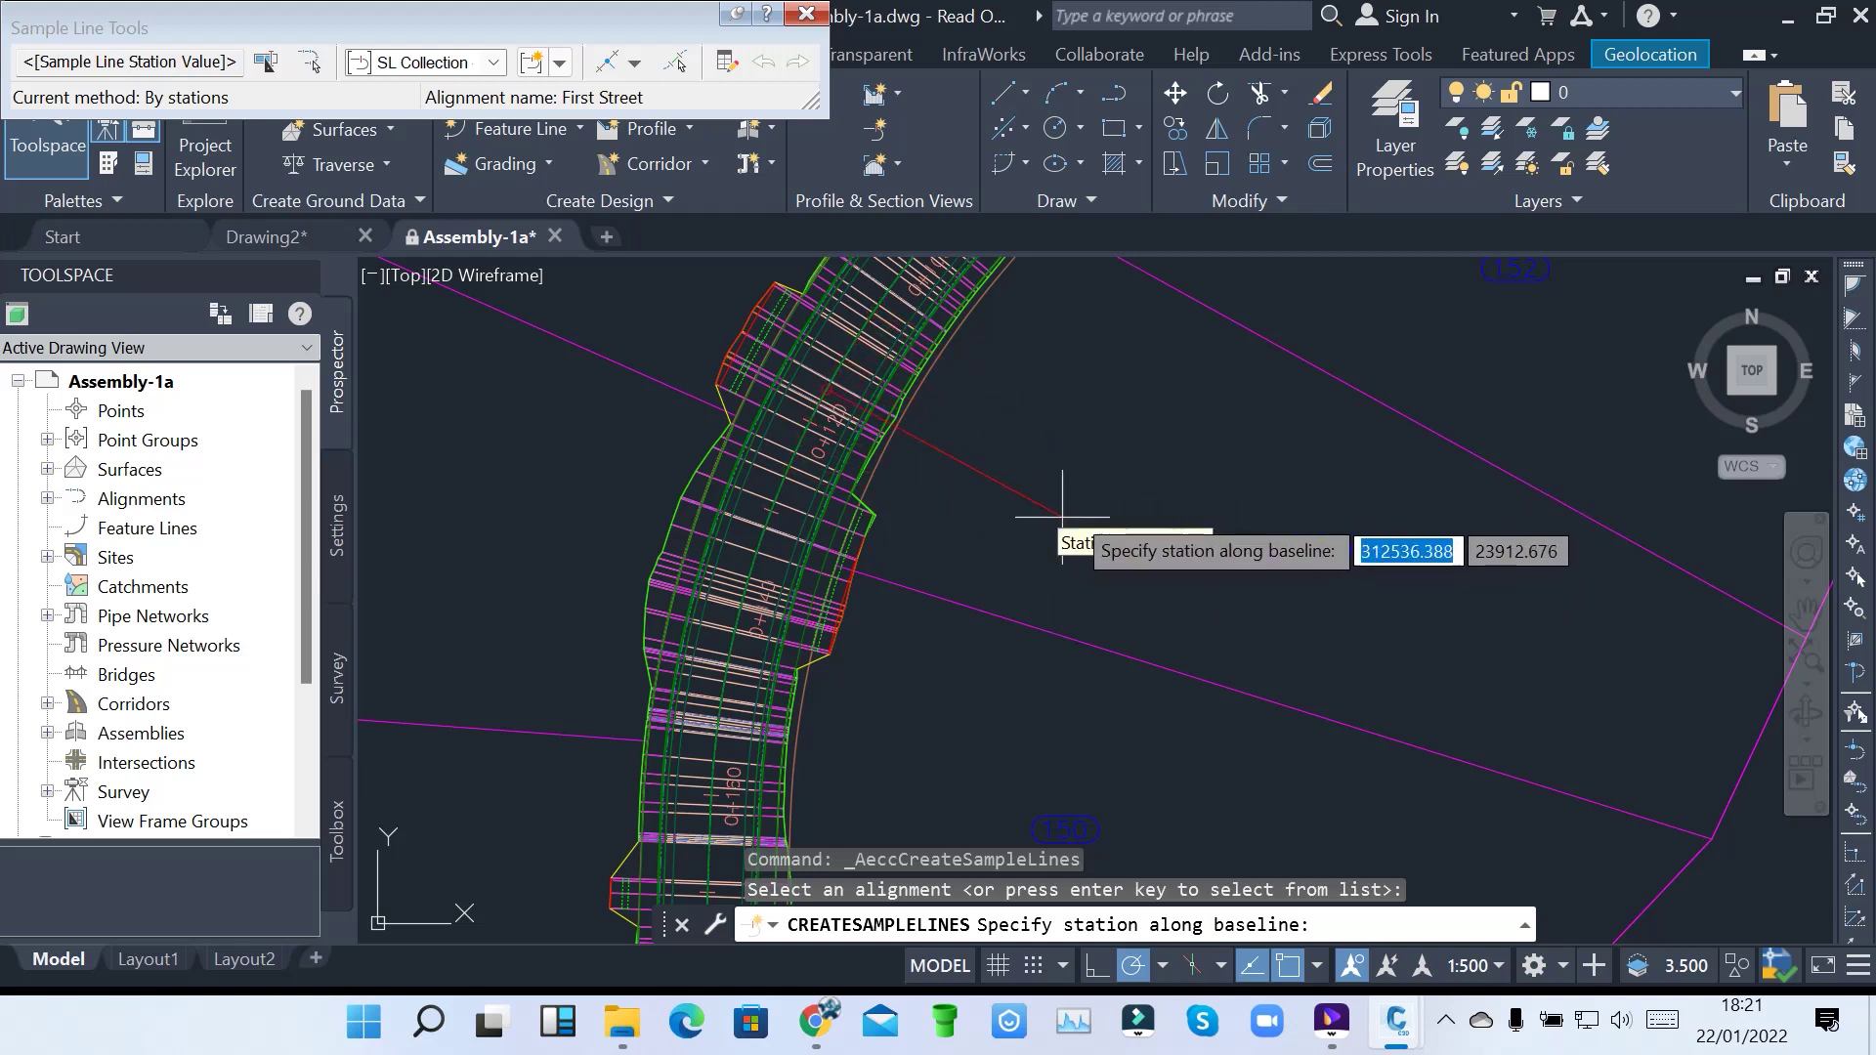
# Choose to create the sample lines by range of stations, with left and right swath widths of 20 m
pyautogui.moveTo(1096, 486)
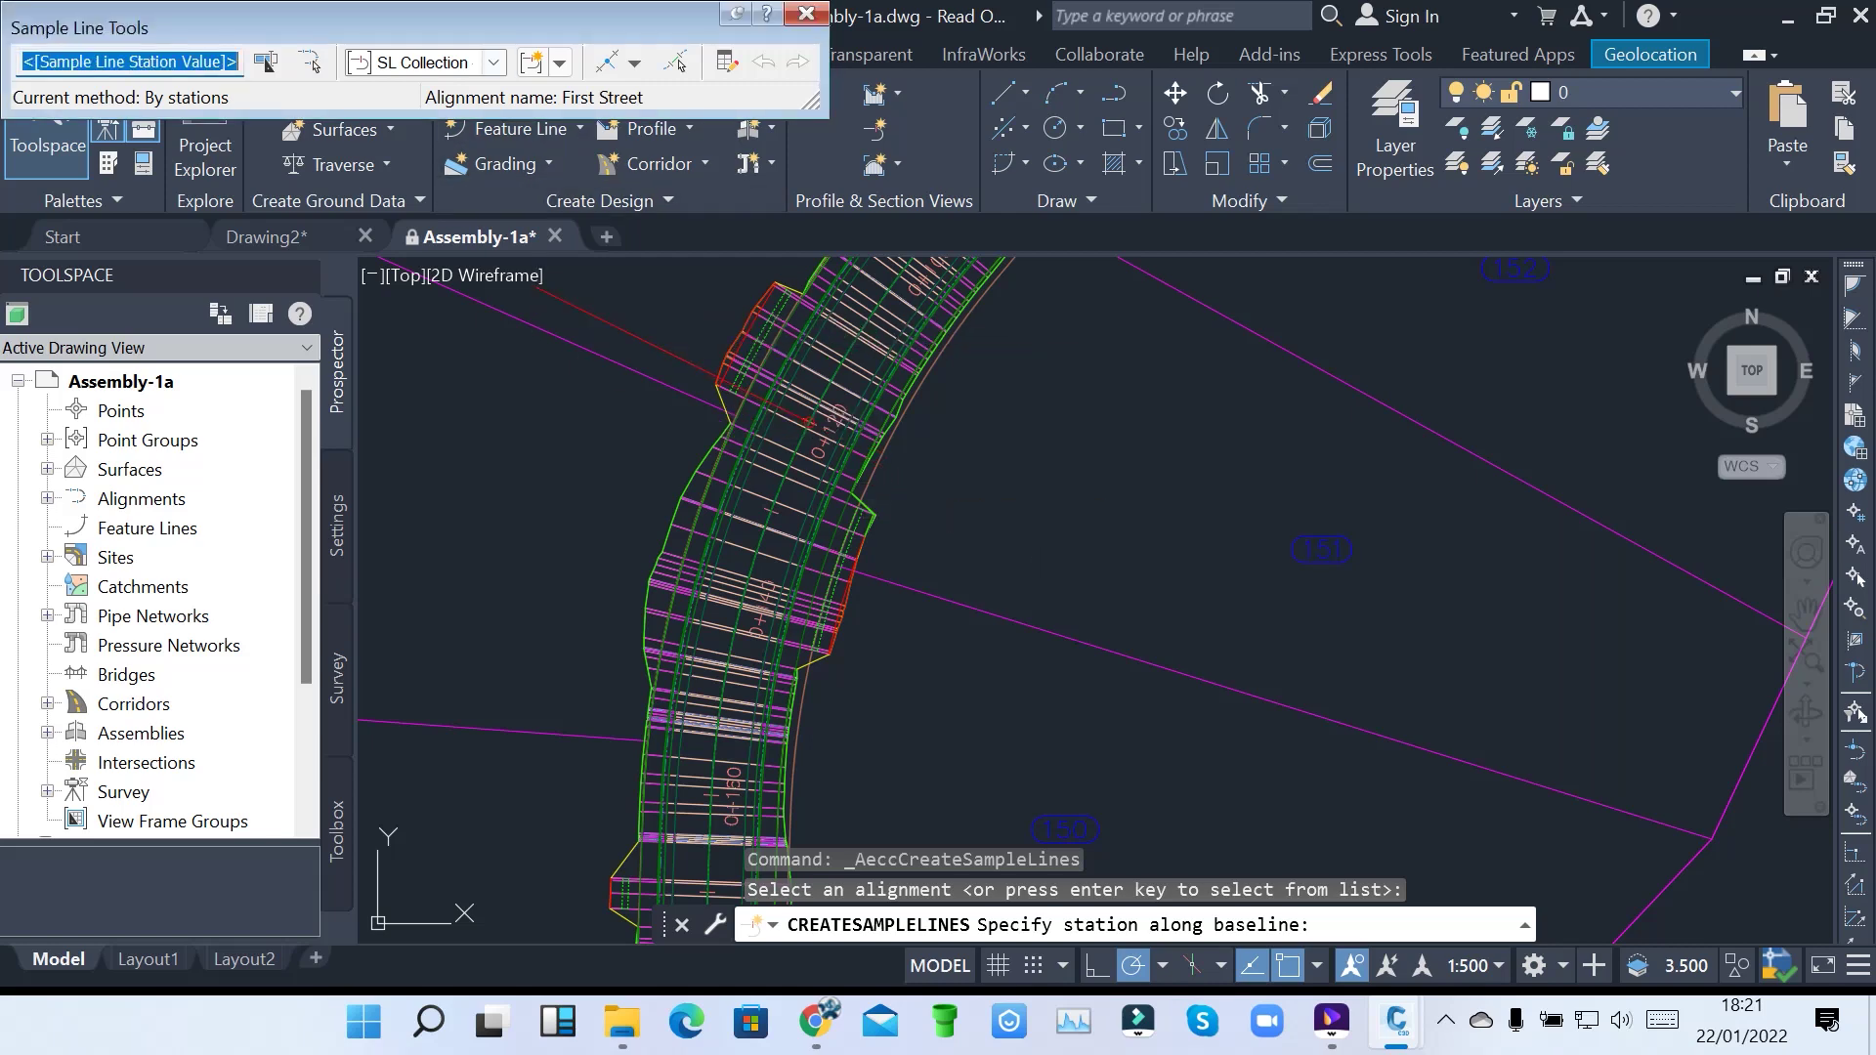
pyautogui.click(634, 62)
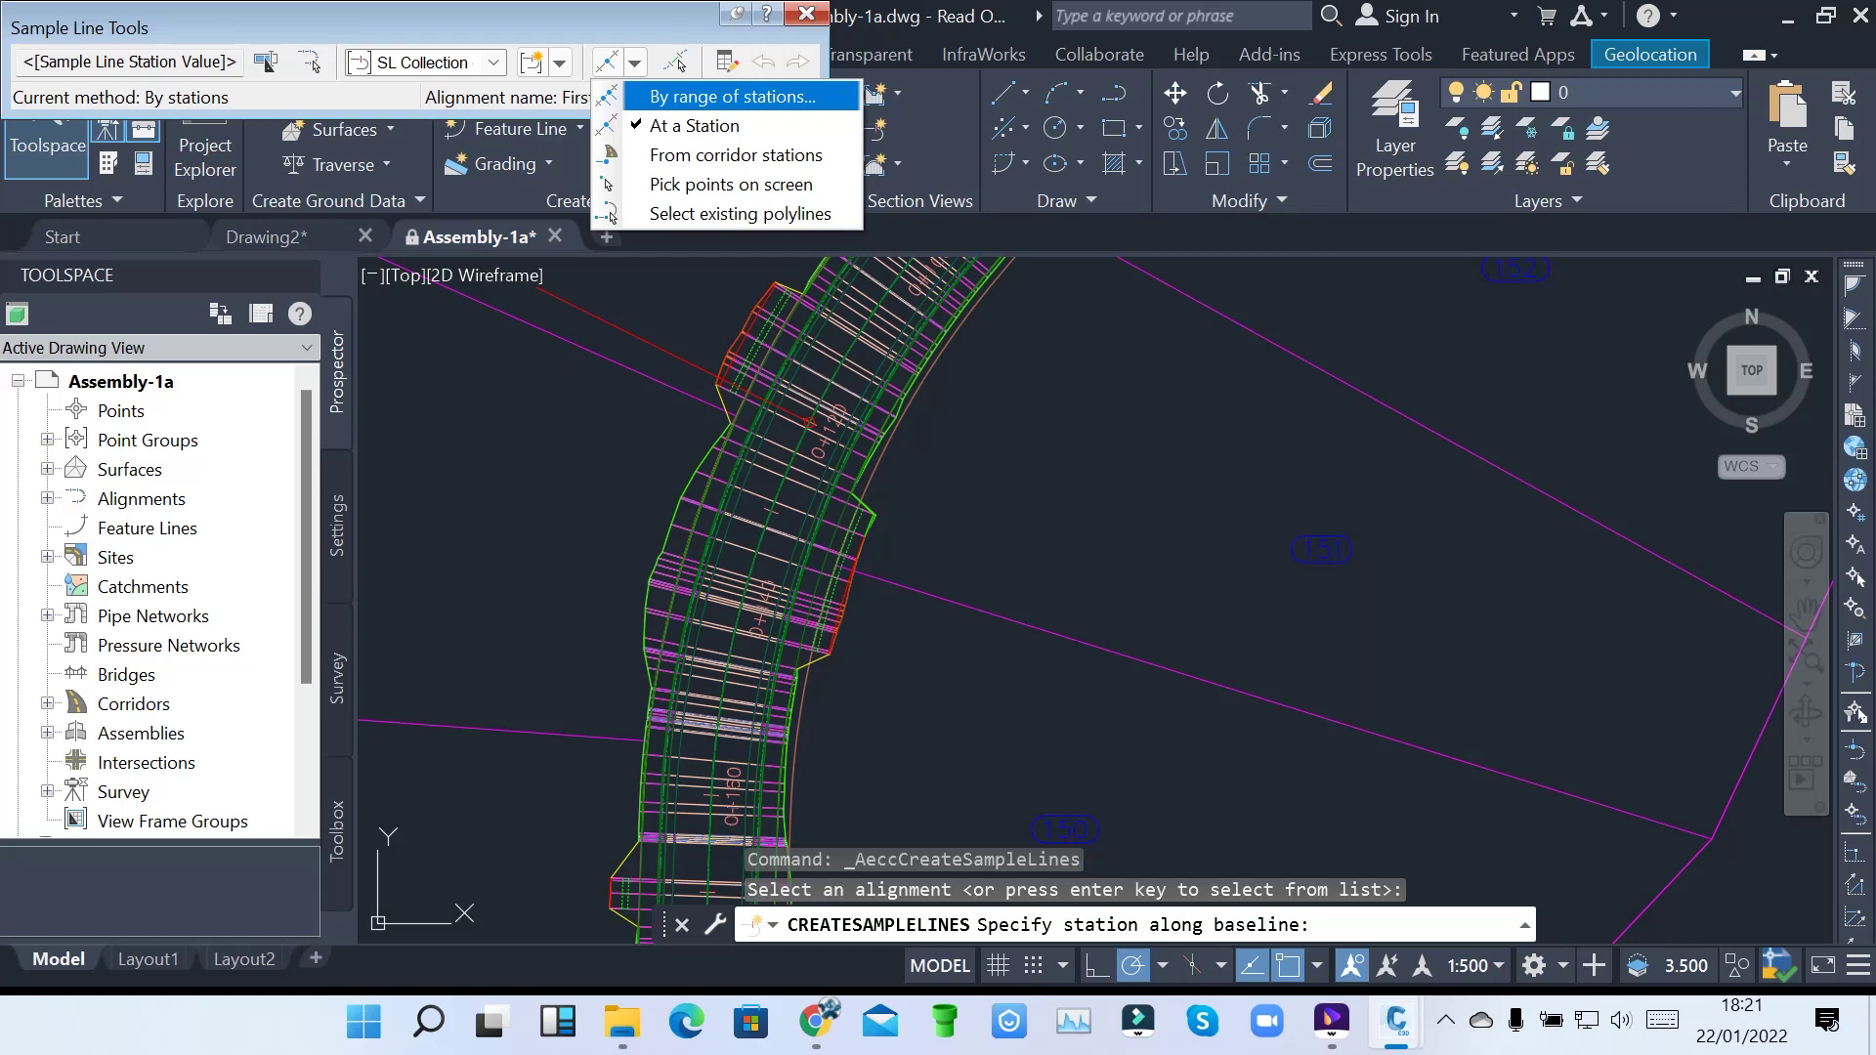
pyautogui.click(733, 95)
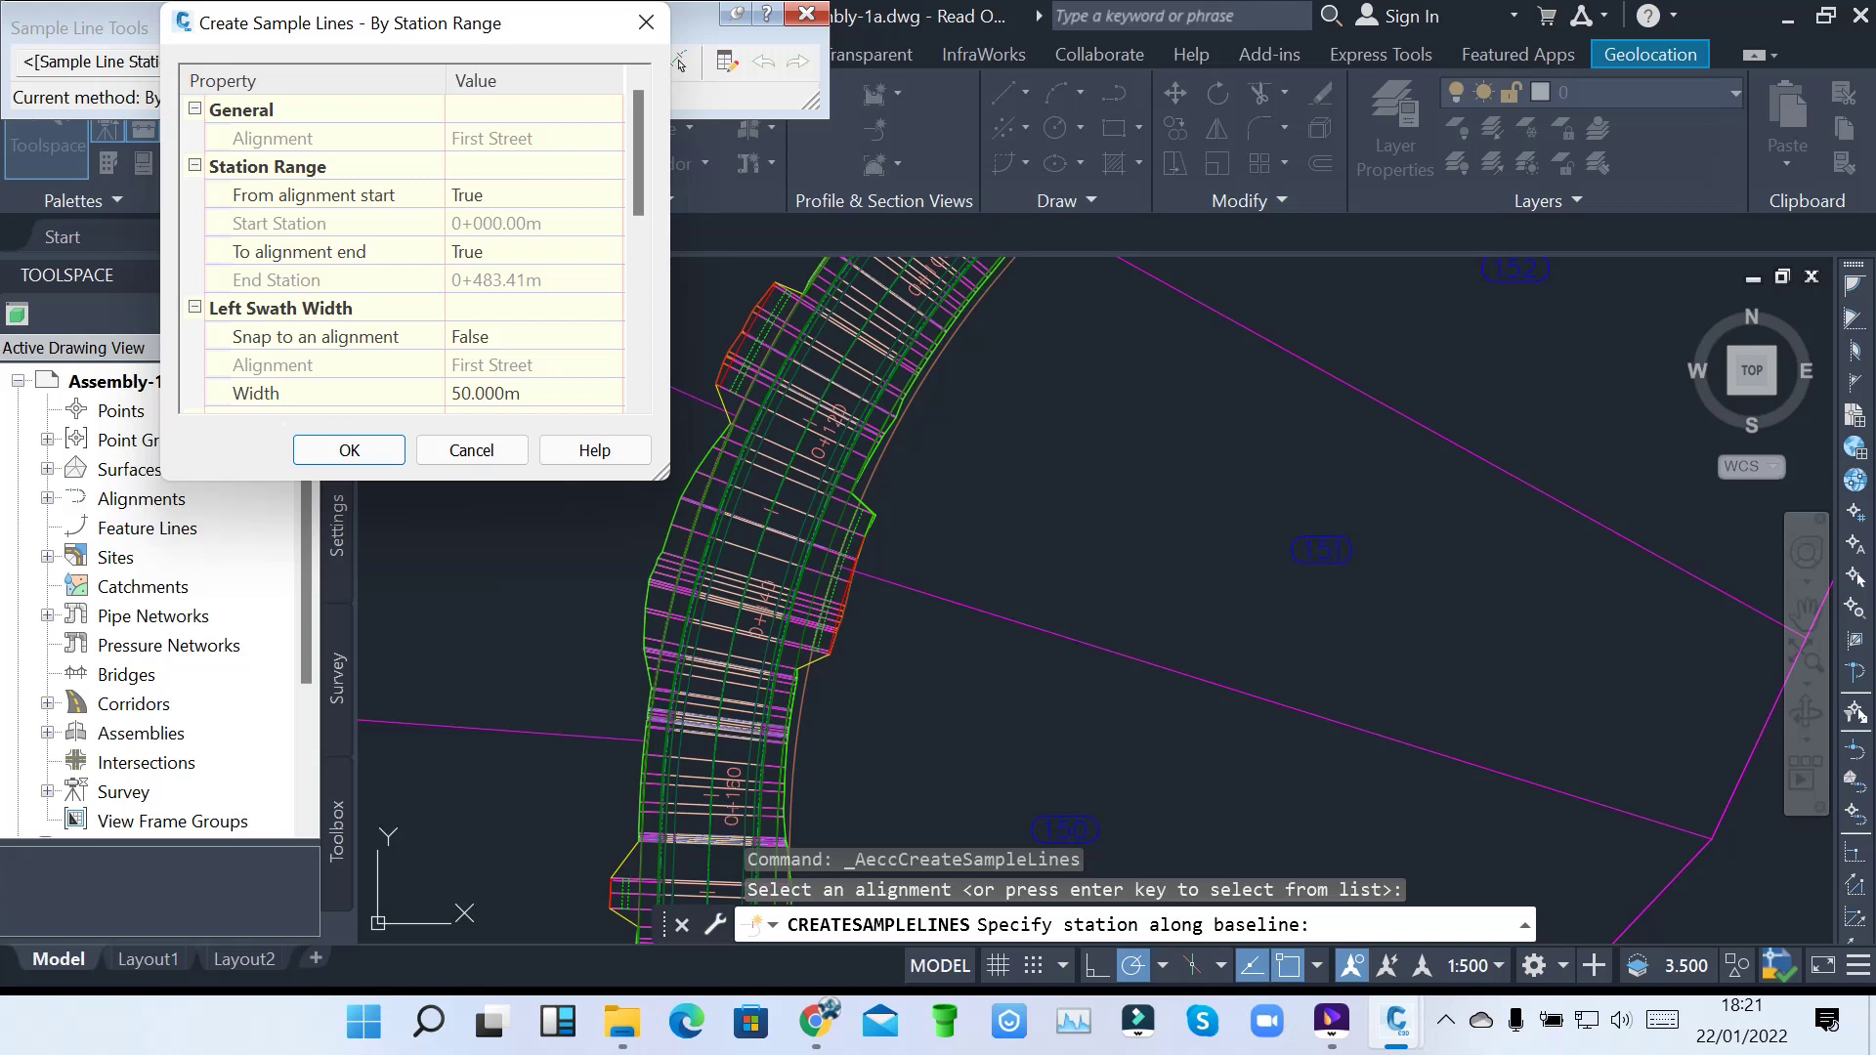
pyautogui.scroll(-2, 411, 254)
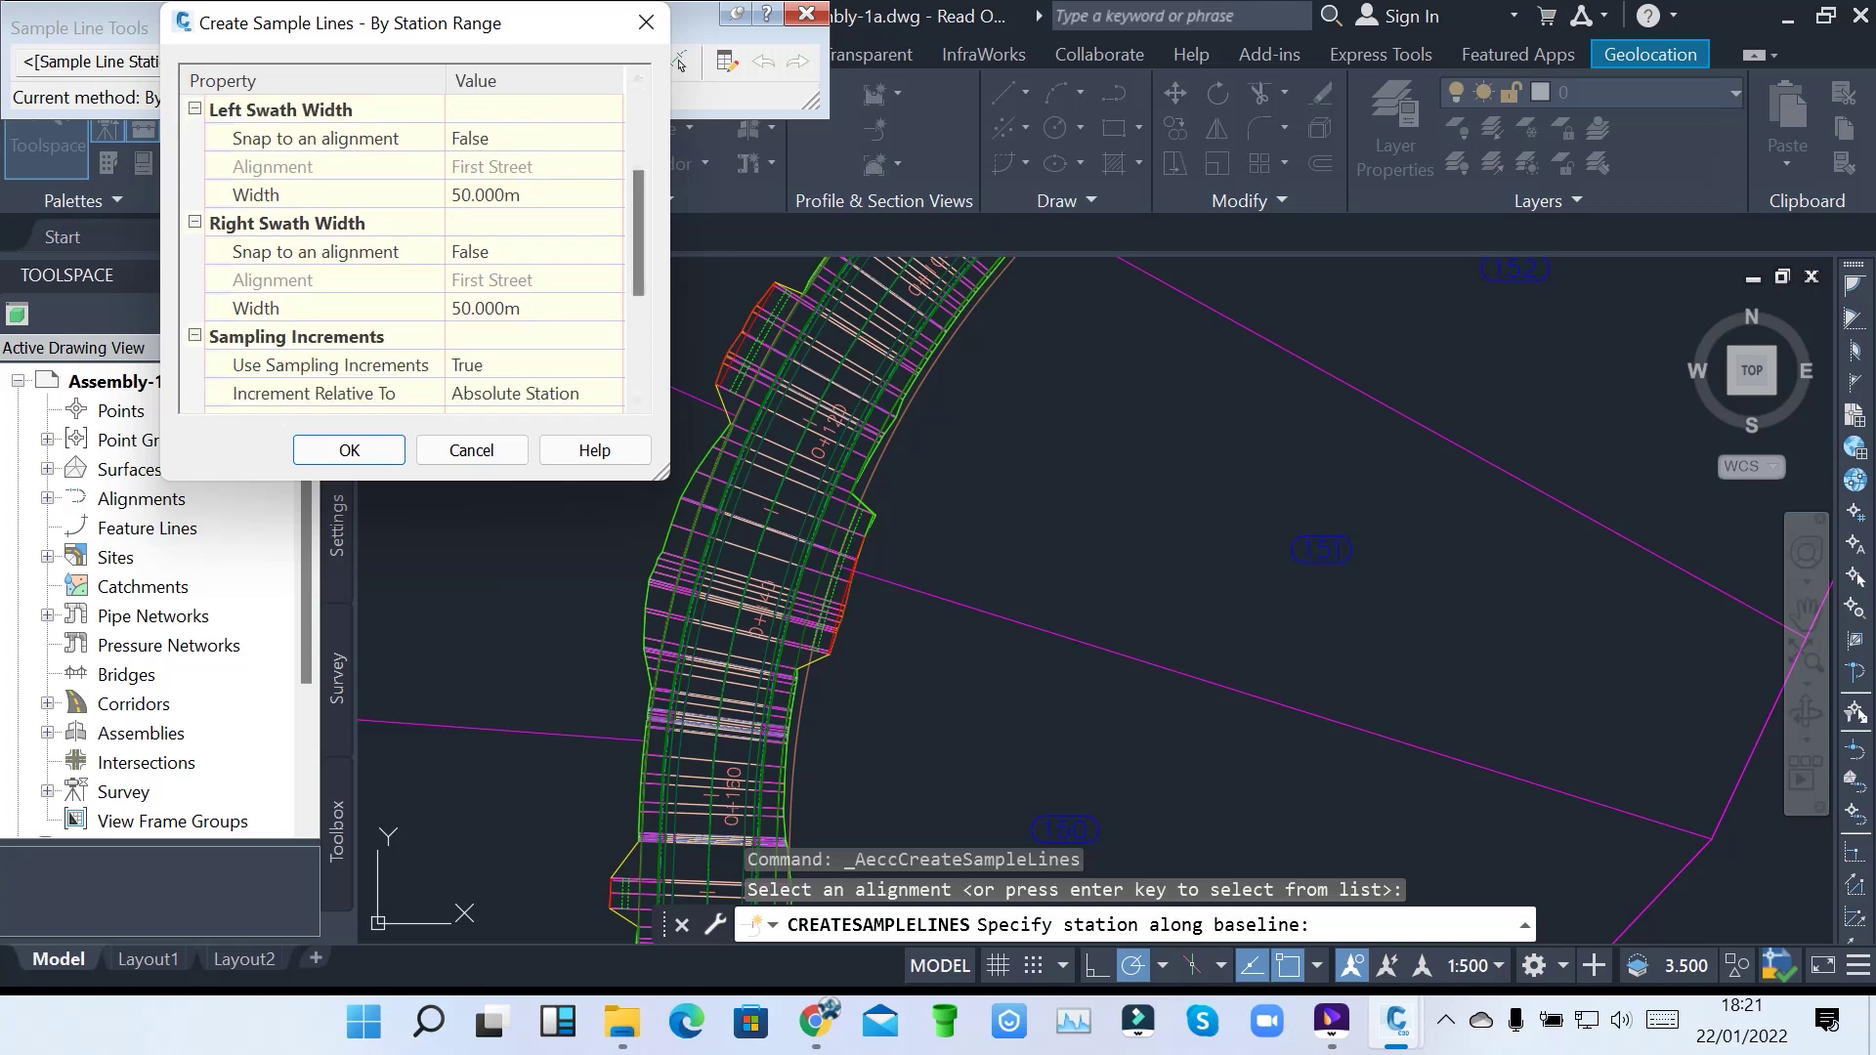
pyautogui.click(612, 195)
pyautogui.write('20')
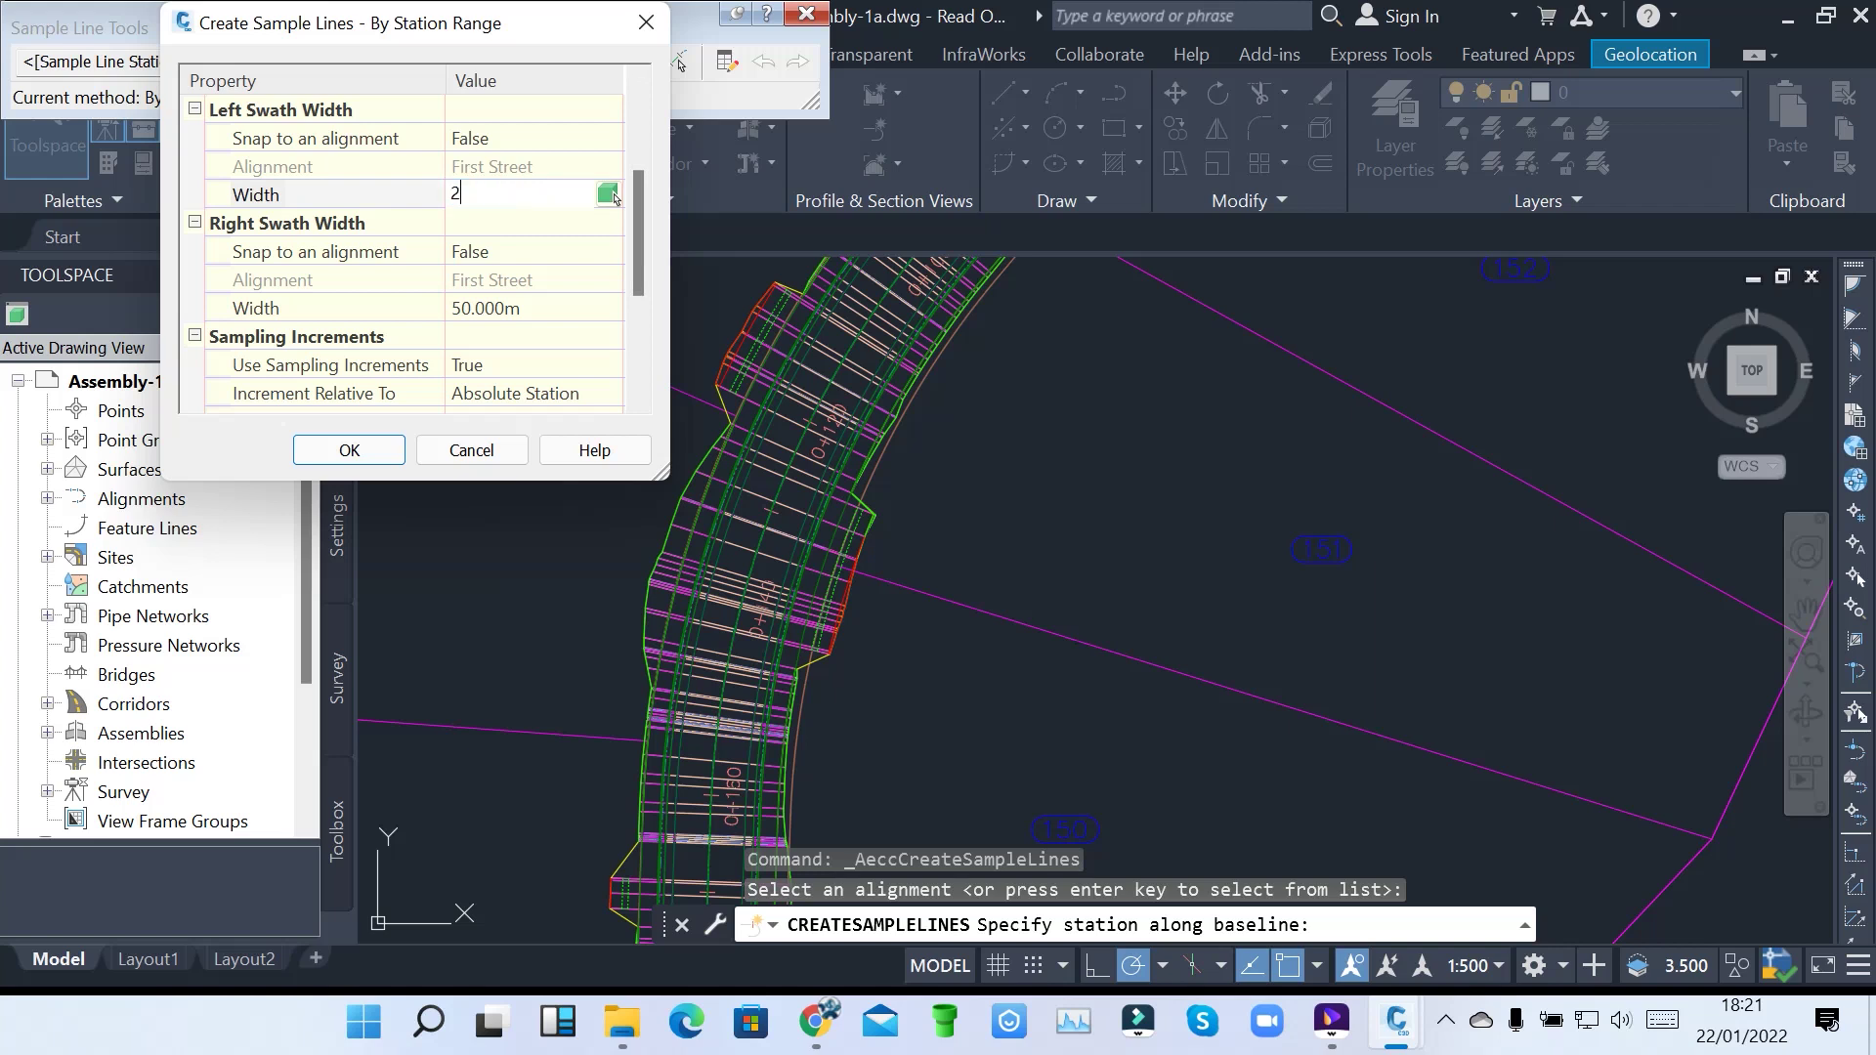
pyautogui.click(613, 309)
pyautogui.write('20')
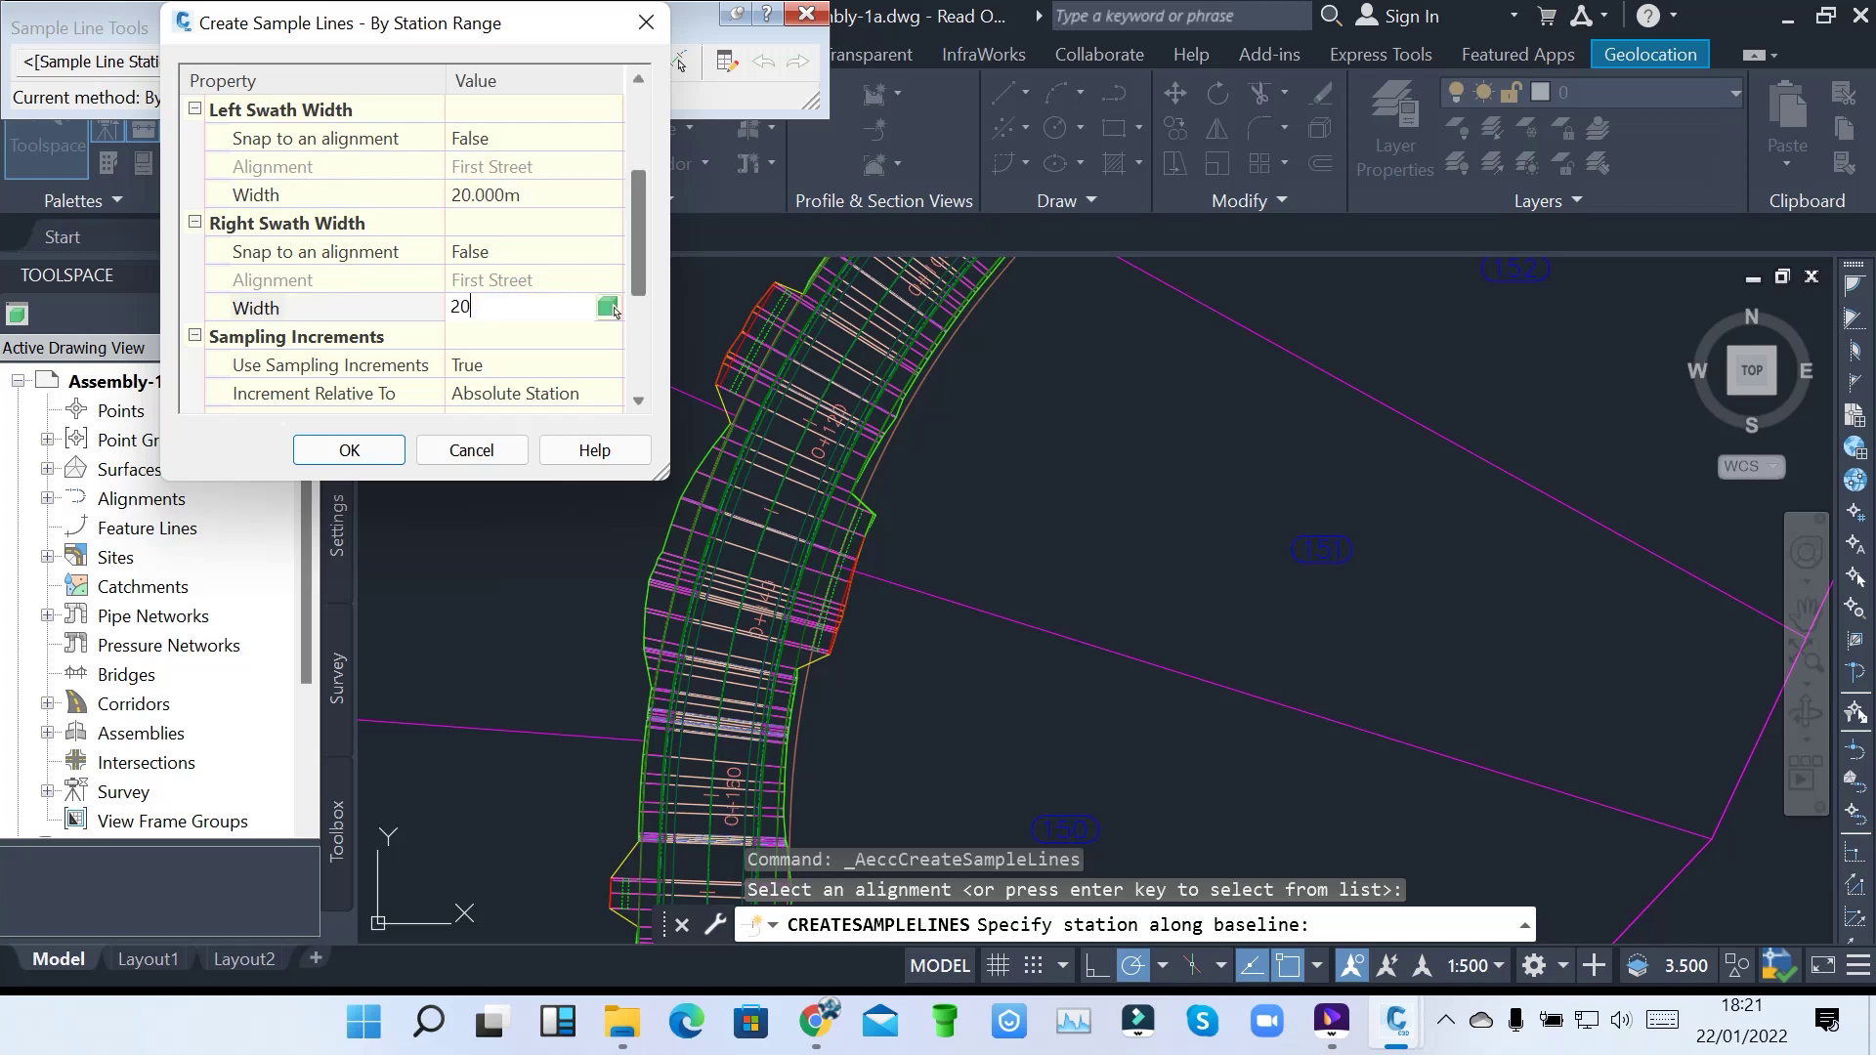
pyautogui.press('Return')
# Set the sampling increments along tangents, curves and spirals to 20 m
pyautogui.scroll(-2, 679, 64)
pyautogui.click(613, 195)
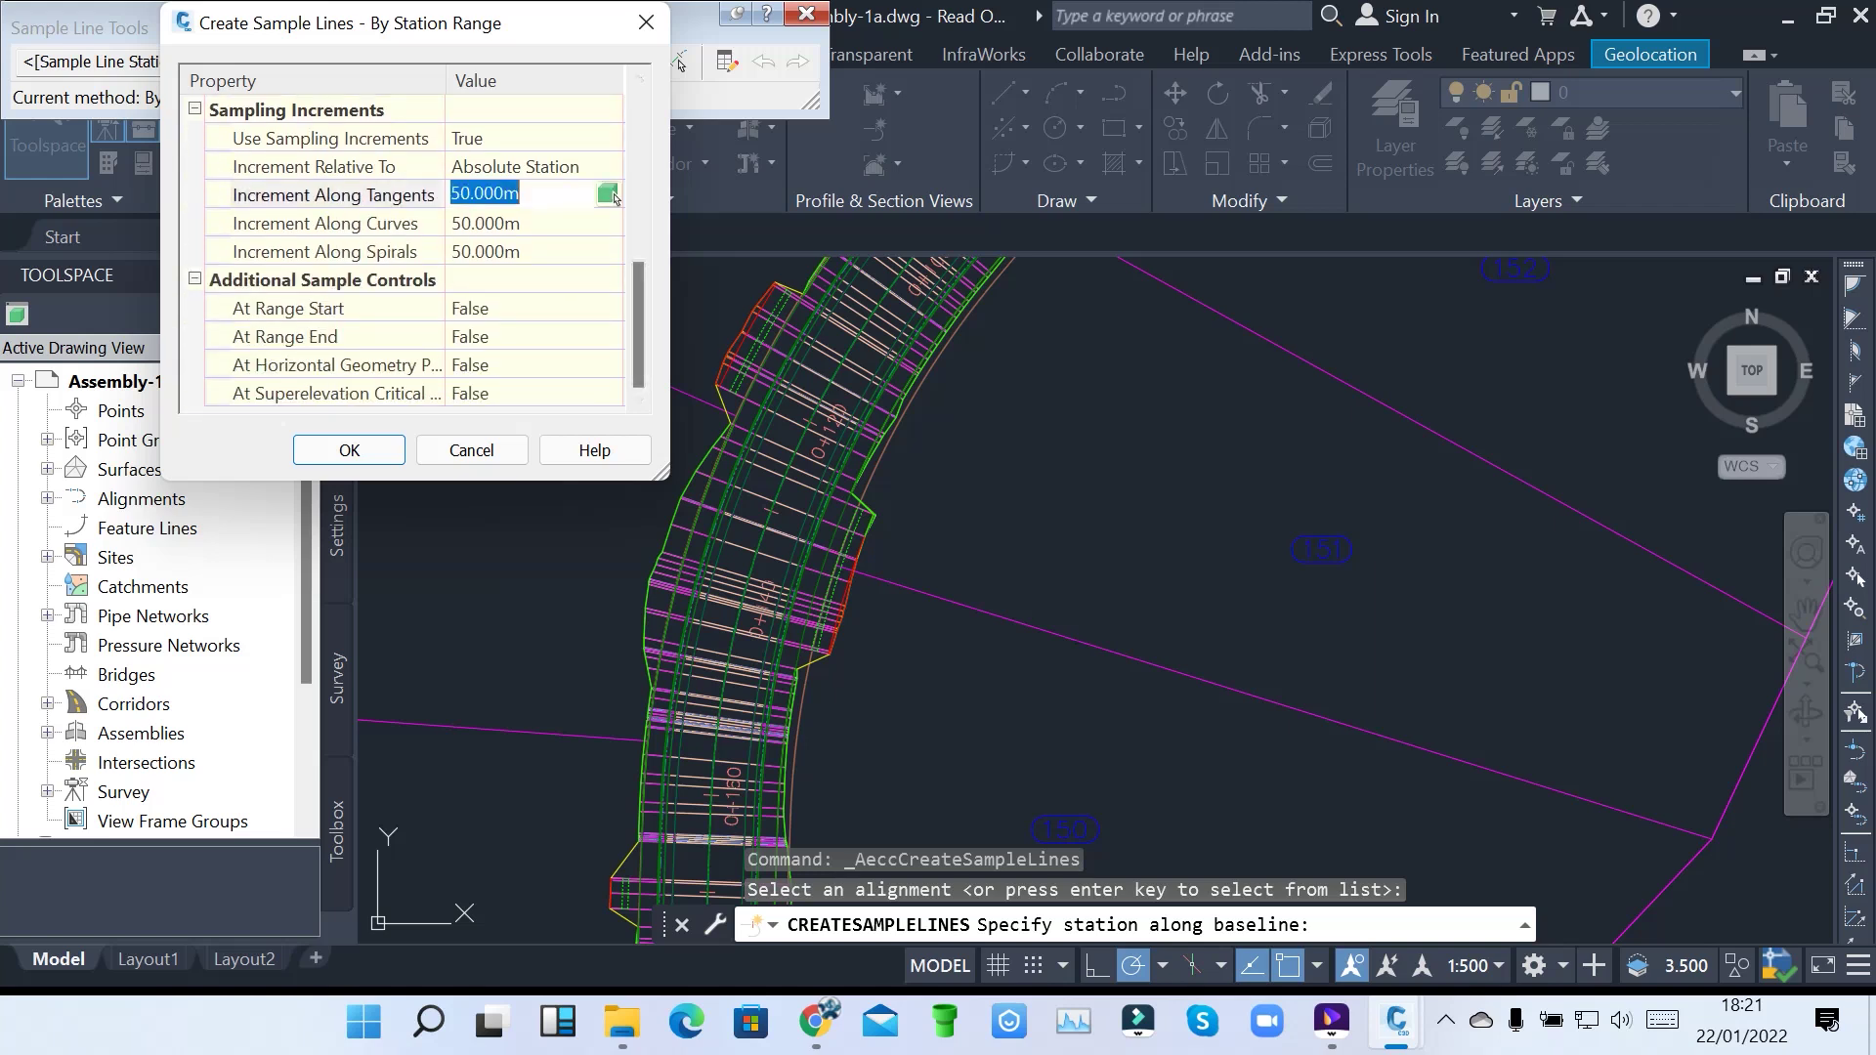
pyautogui.write('20')
pyautogui.click(612, 224)
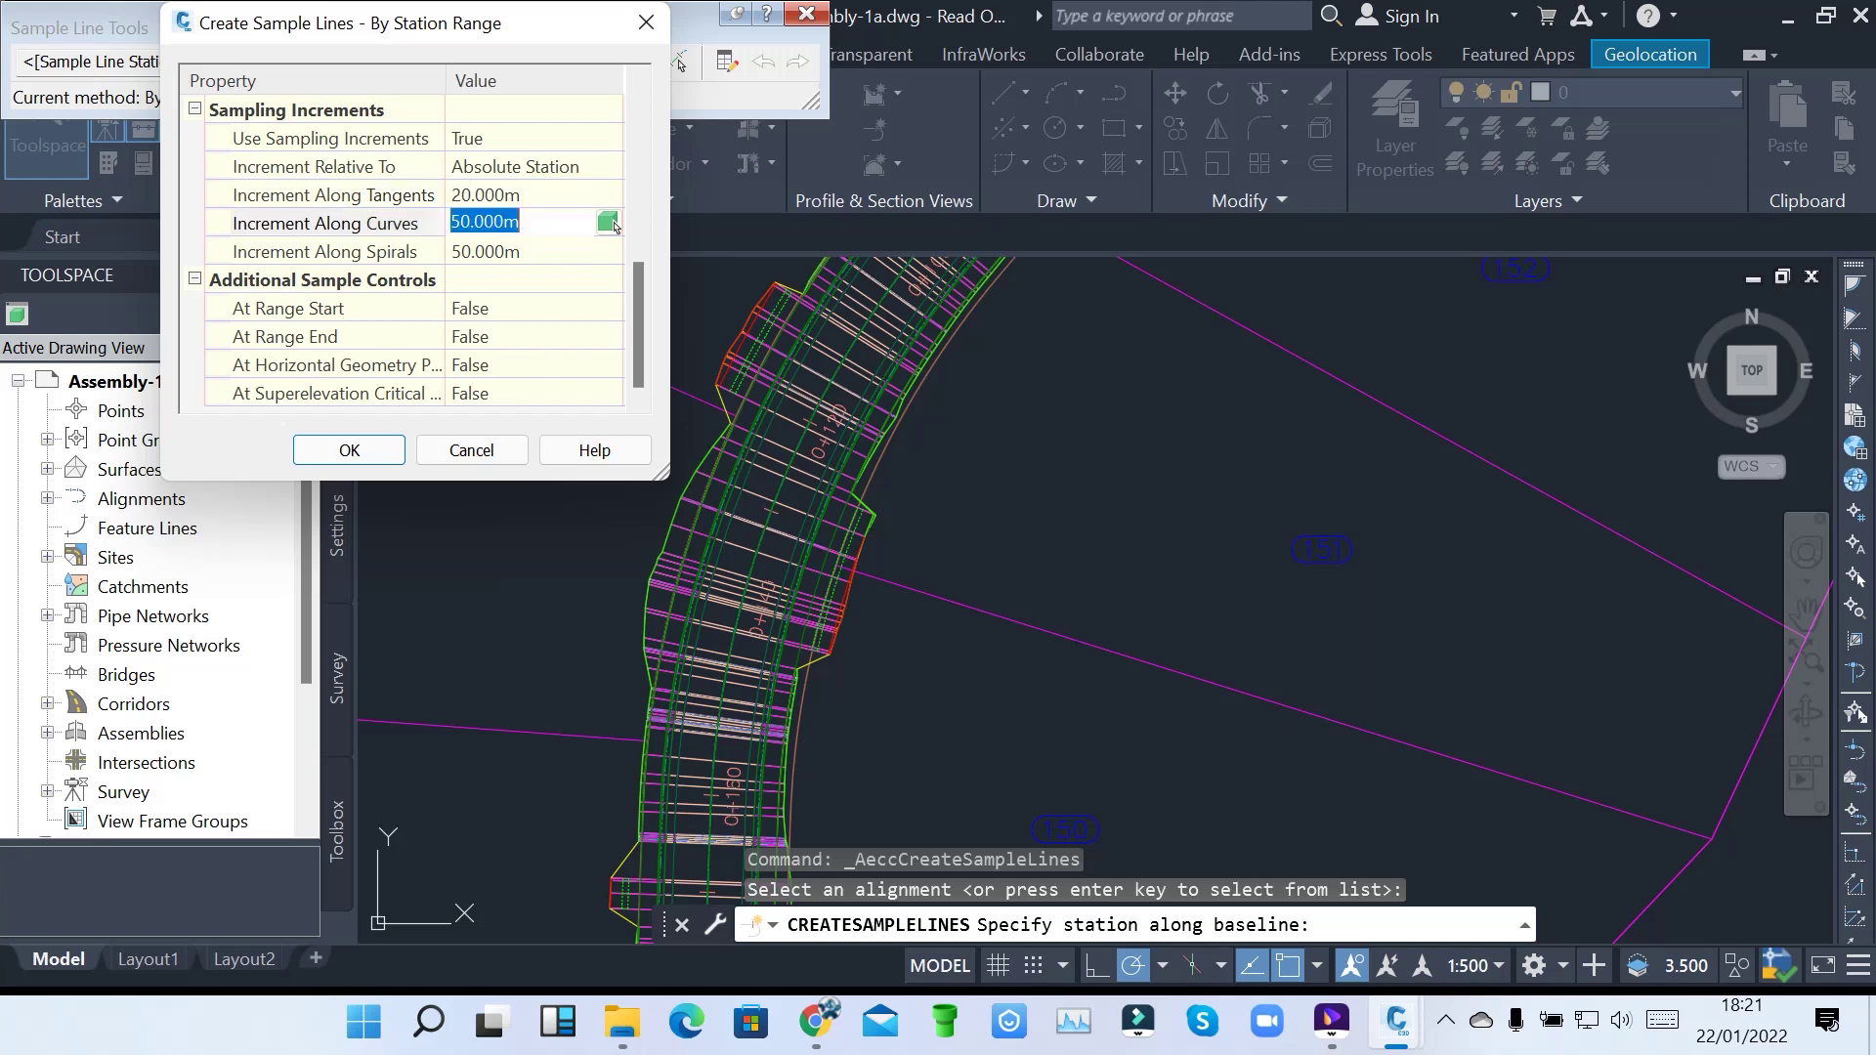
pyautogui.write('20')
pyautogui.click(608, 252)
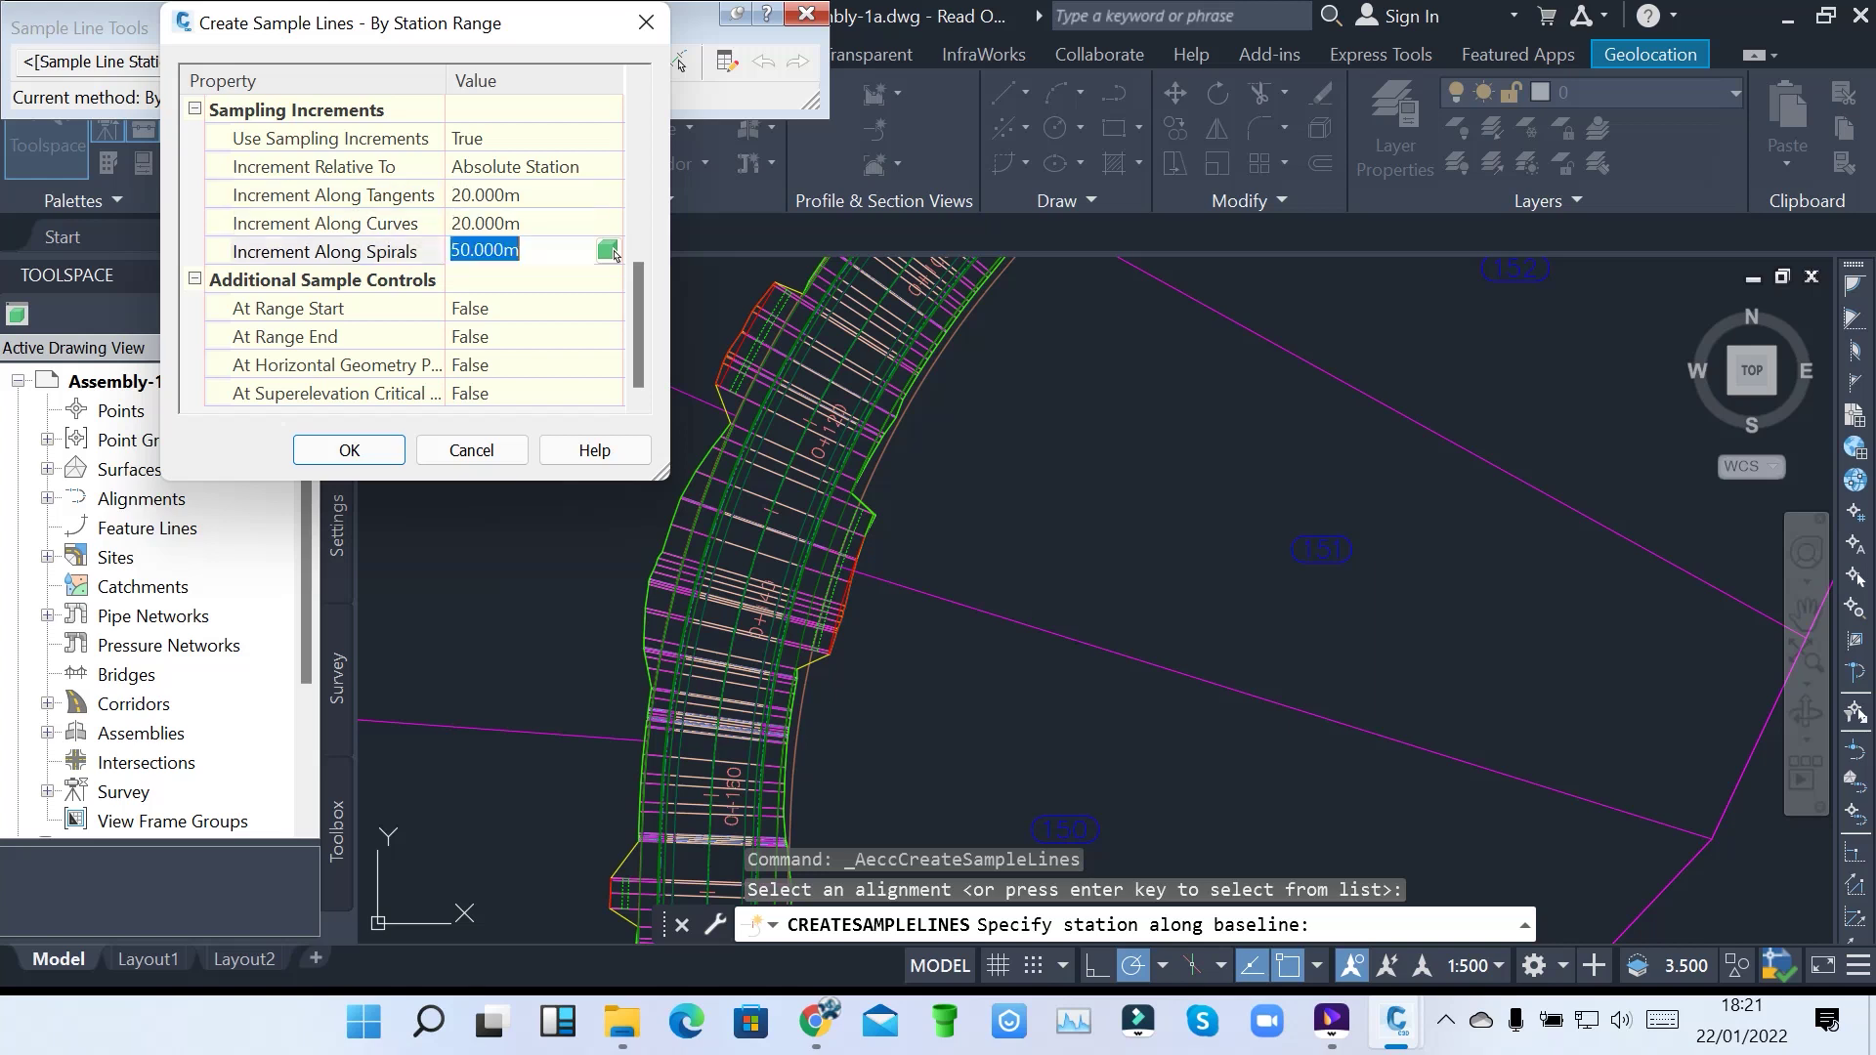
pyautogui.write('20')
# Enable sampling at the range start, range end and superelevation critical stations, then generate the sample lines and finish the command
pyautogui.click(532, 308)
pyautogui.click(611, 307)
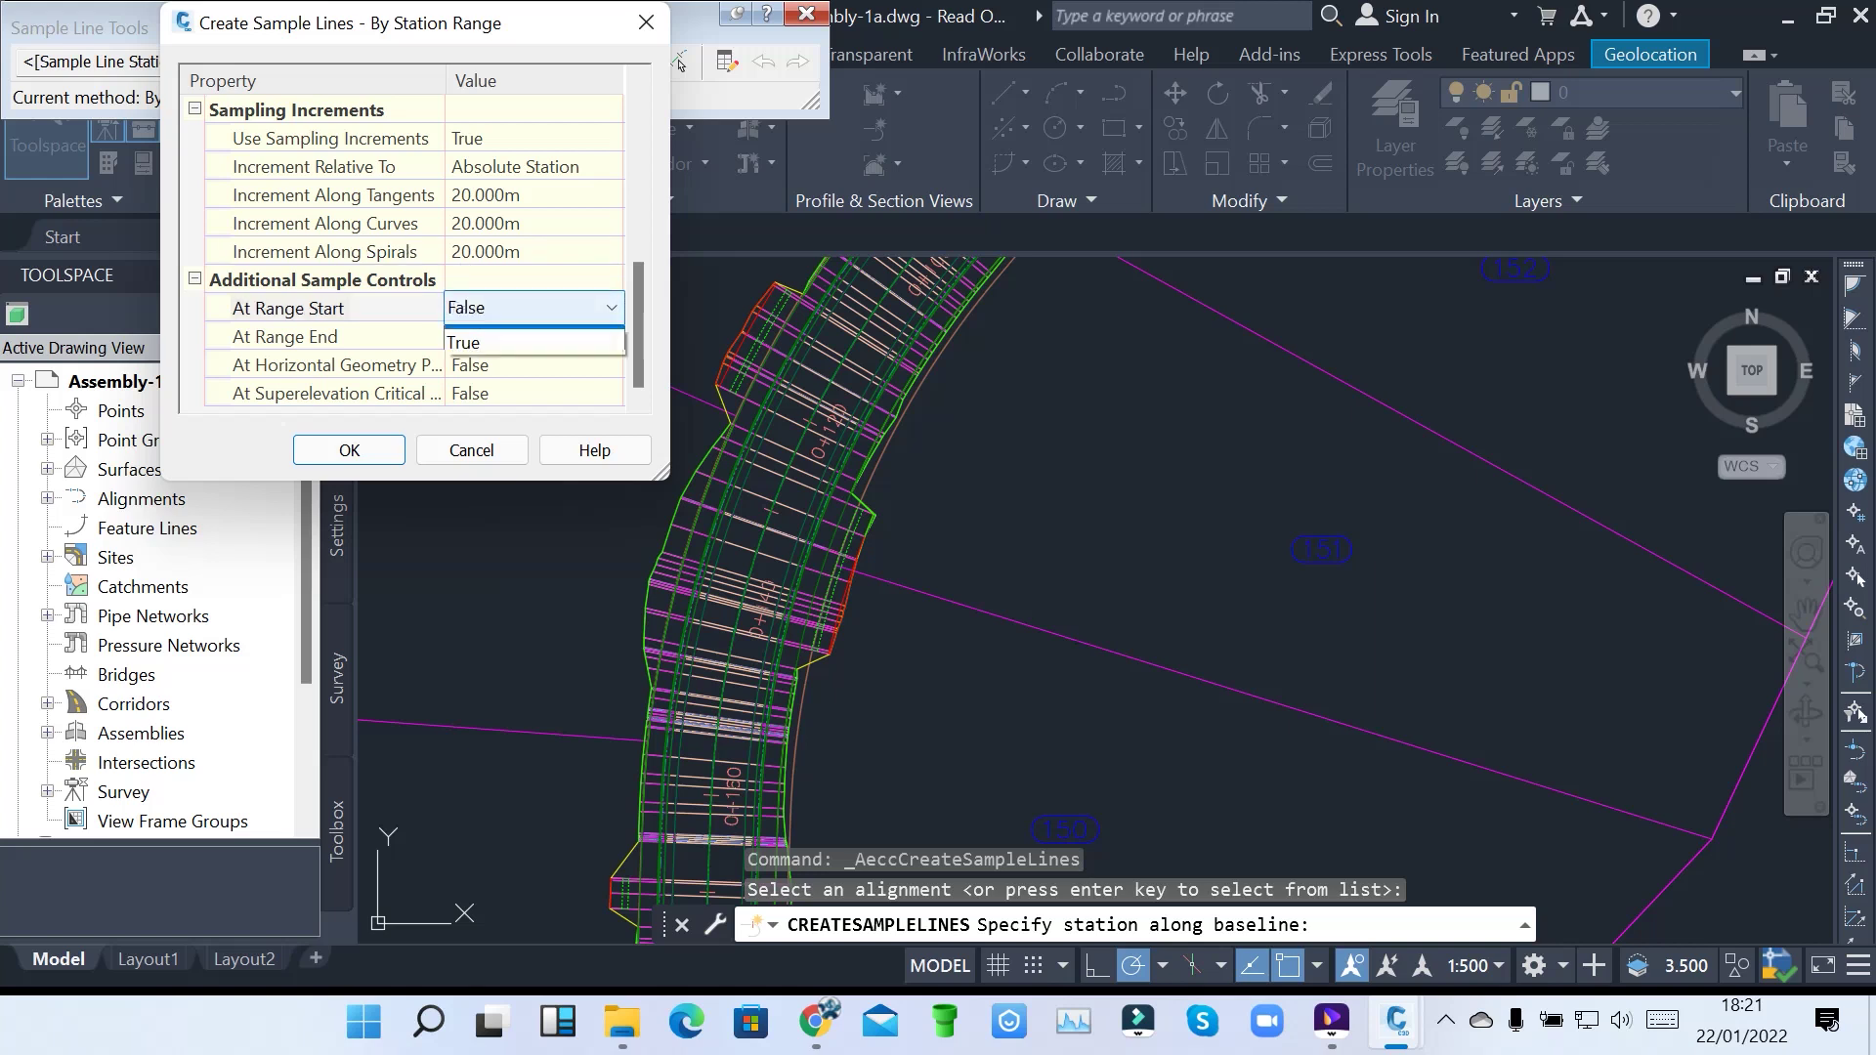
pyautogui.click(489, 356)
pyautogui.click(532, 336)
pyautogui.click(612, 336)
pyautogui.click(489, 392)
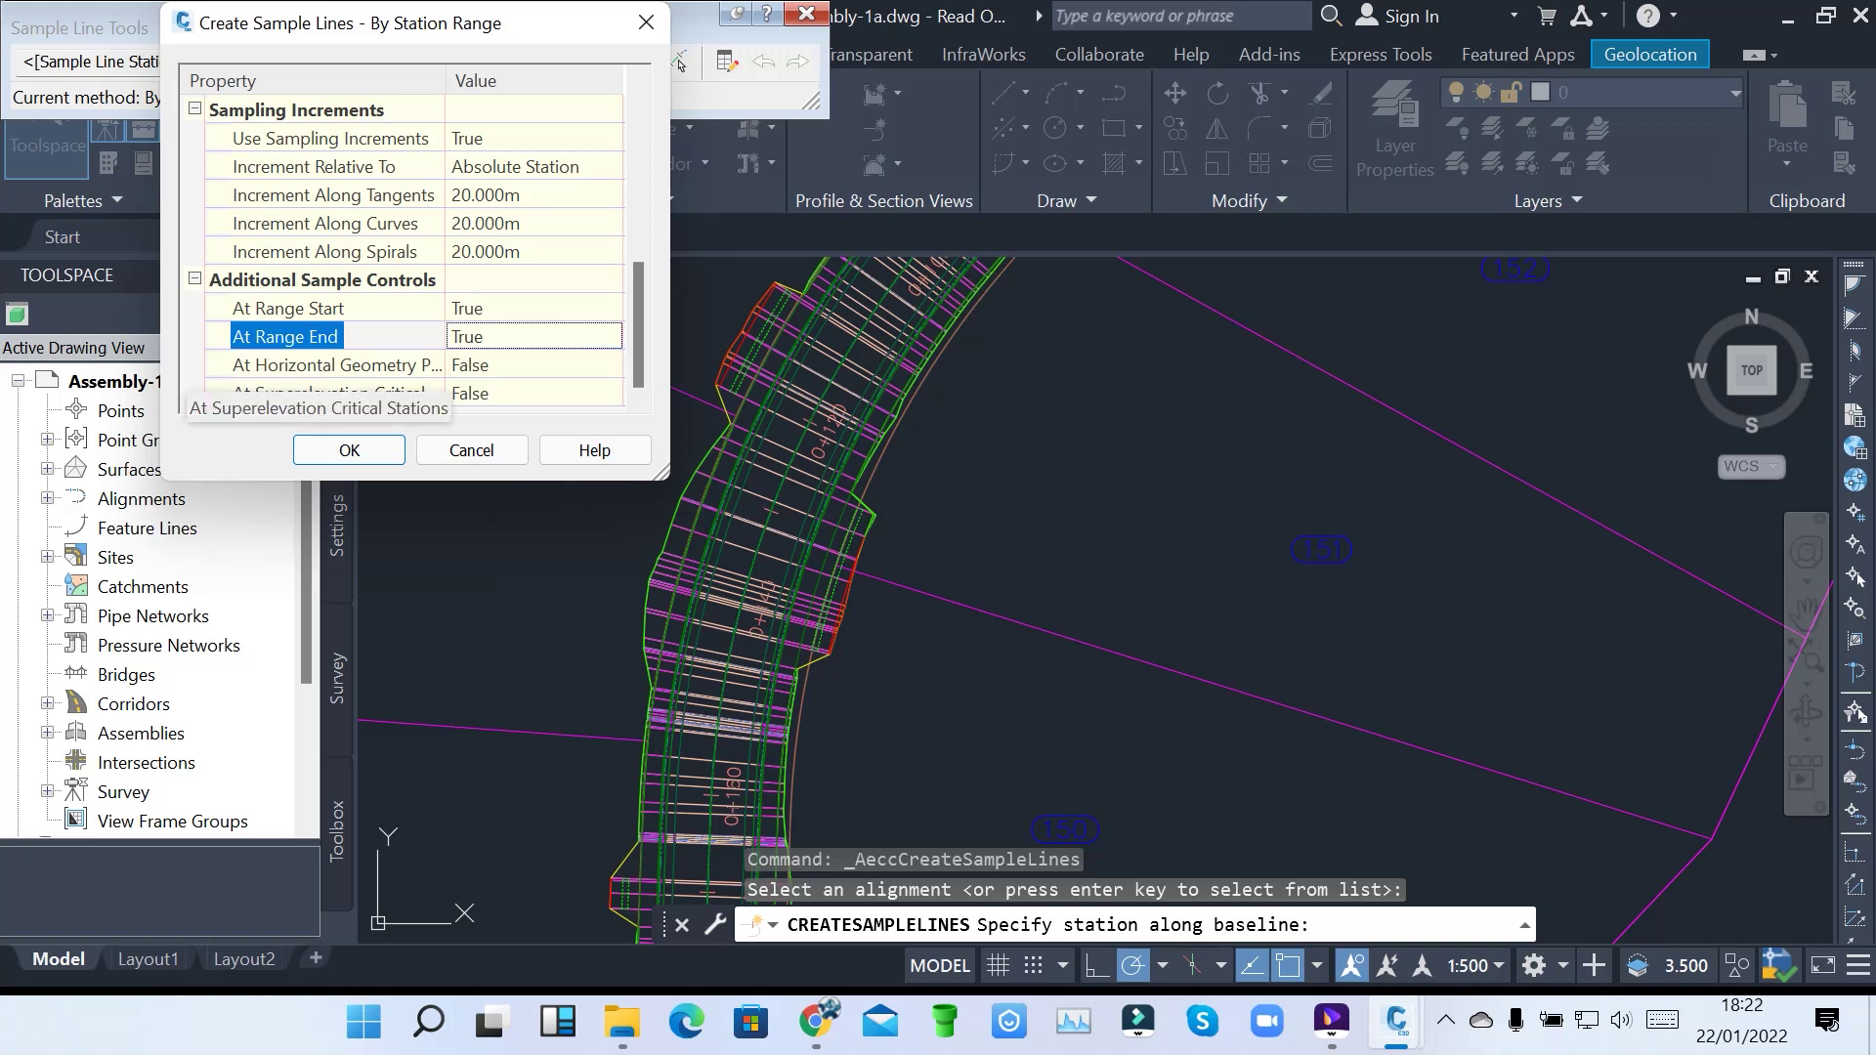
pyautogui.click(532, 393)
pyautogui.click(611, 392)
pyautogui.click(489, 450)
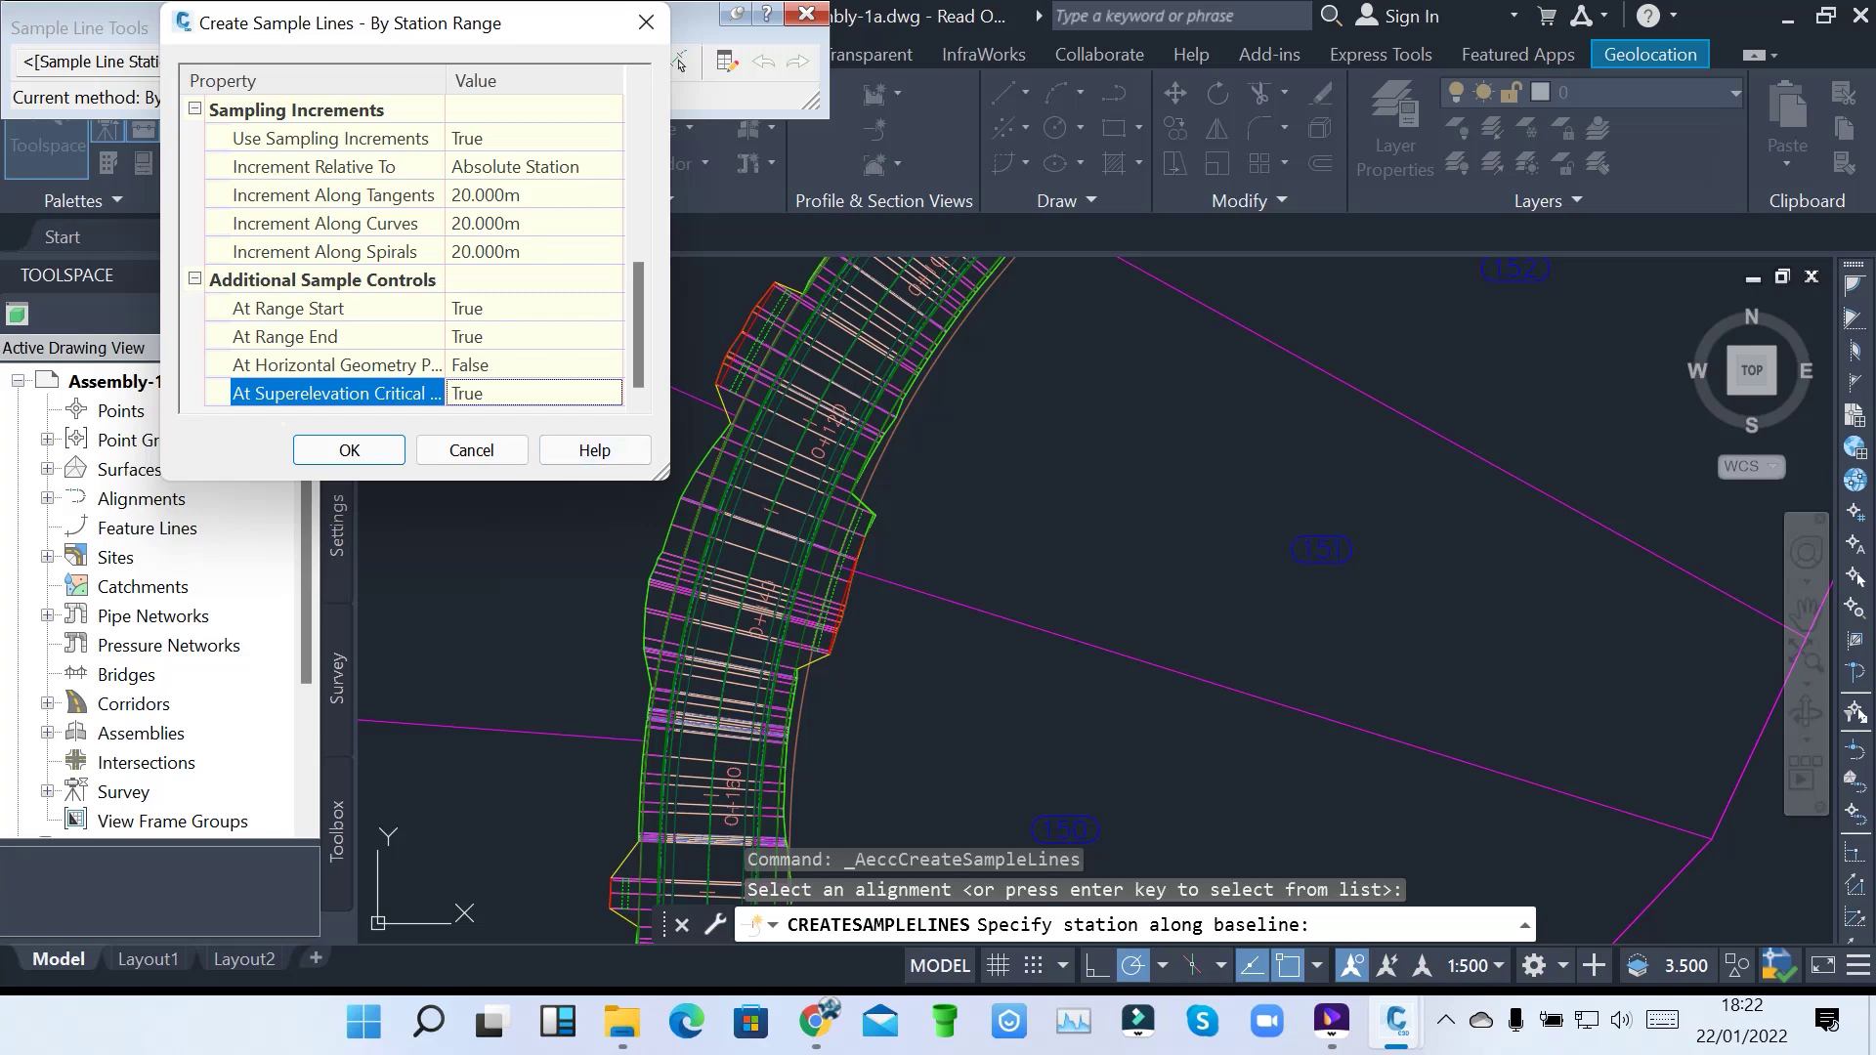
pyautogui.click(348, 450)
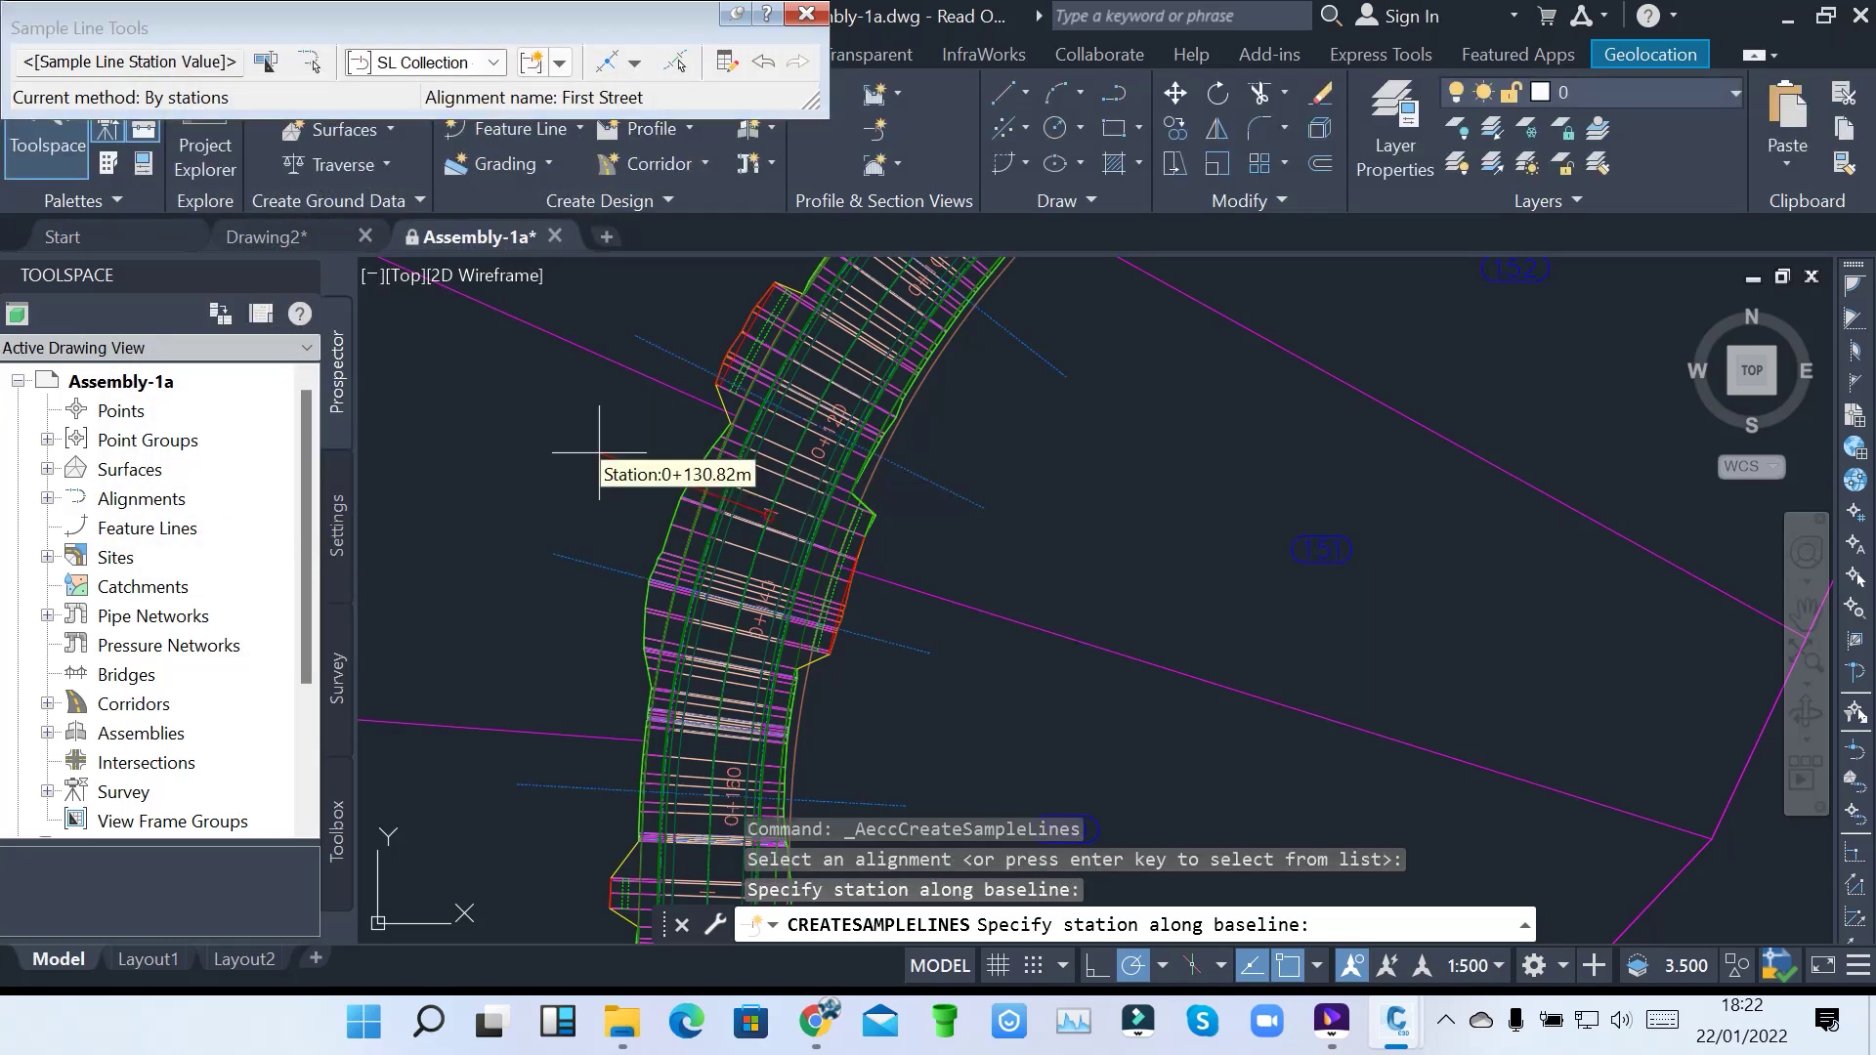
pyautogui.press('Return')
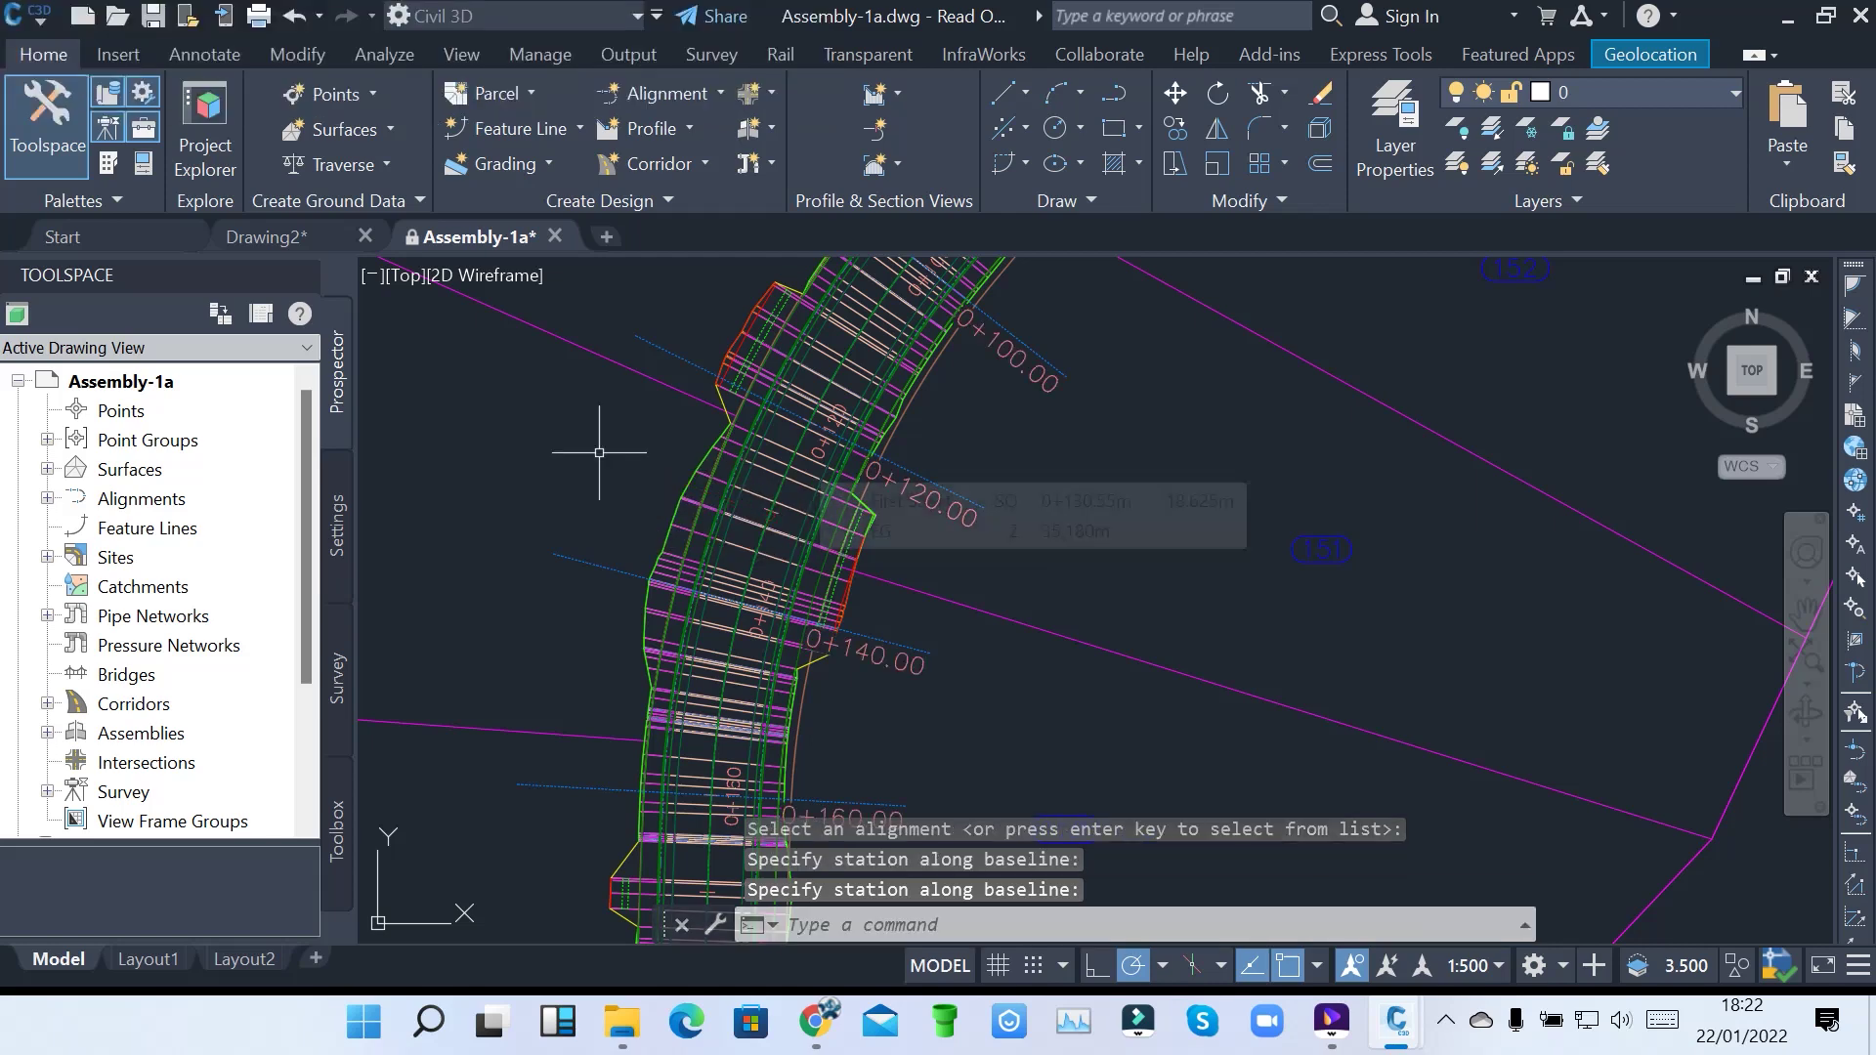
# Examine the sample lines and their station labels along the First Street corridor, from its start to the junction
pyautogui.scroll(-5, 951, 402)
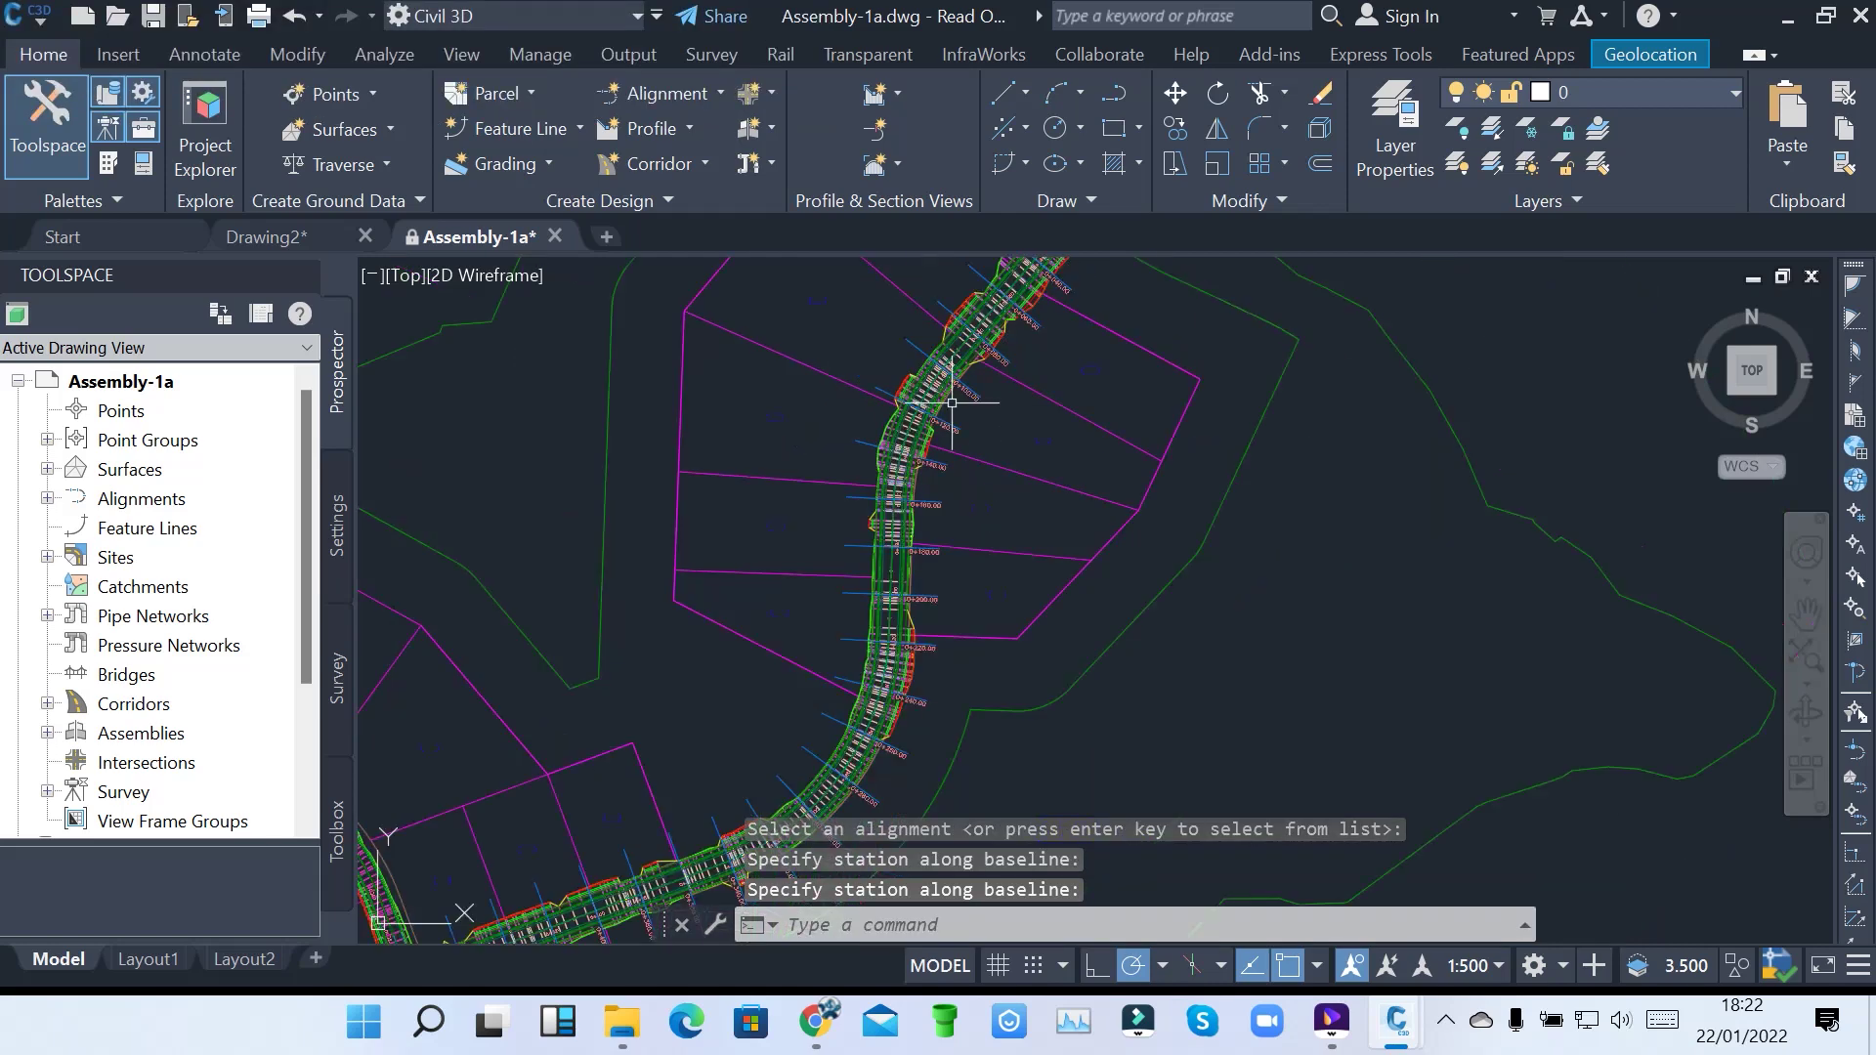
pyautogui.scroll(10, 610, 833)
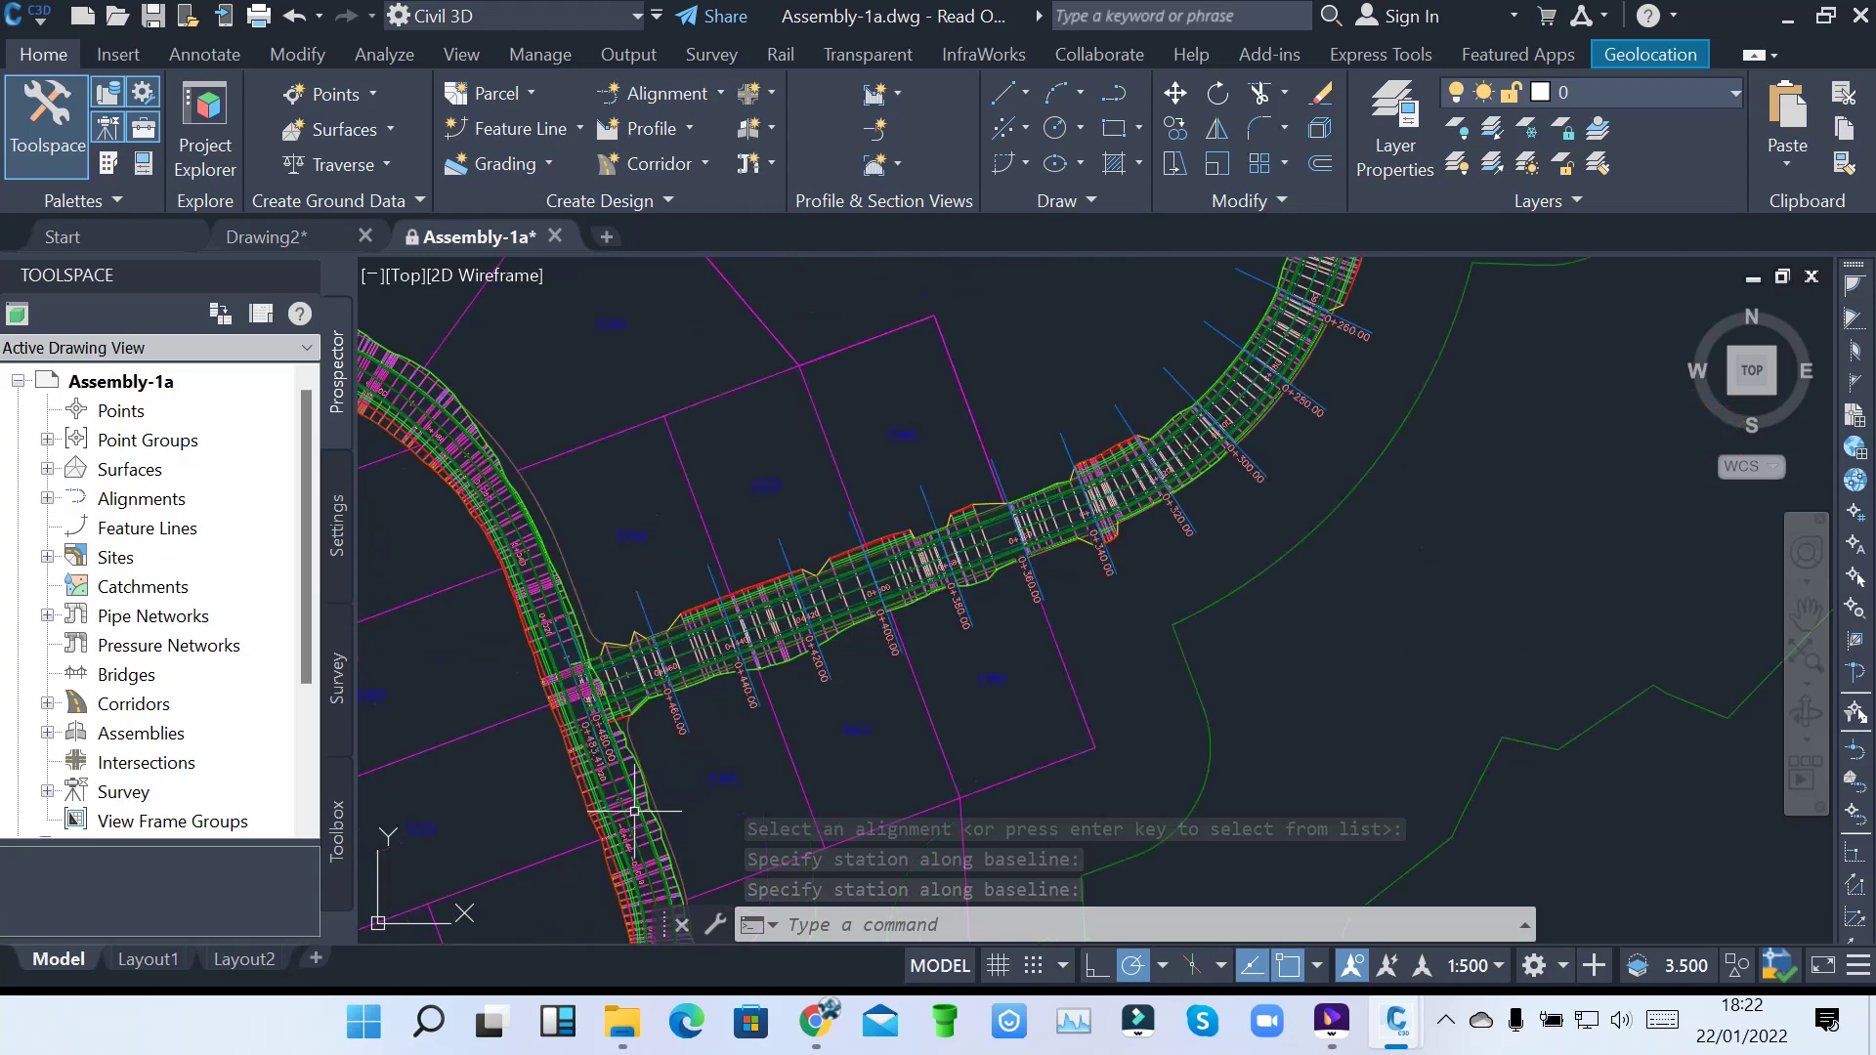
pyautogui.scroll(-2, 764, 613)
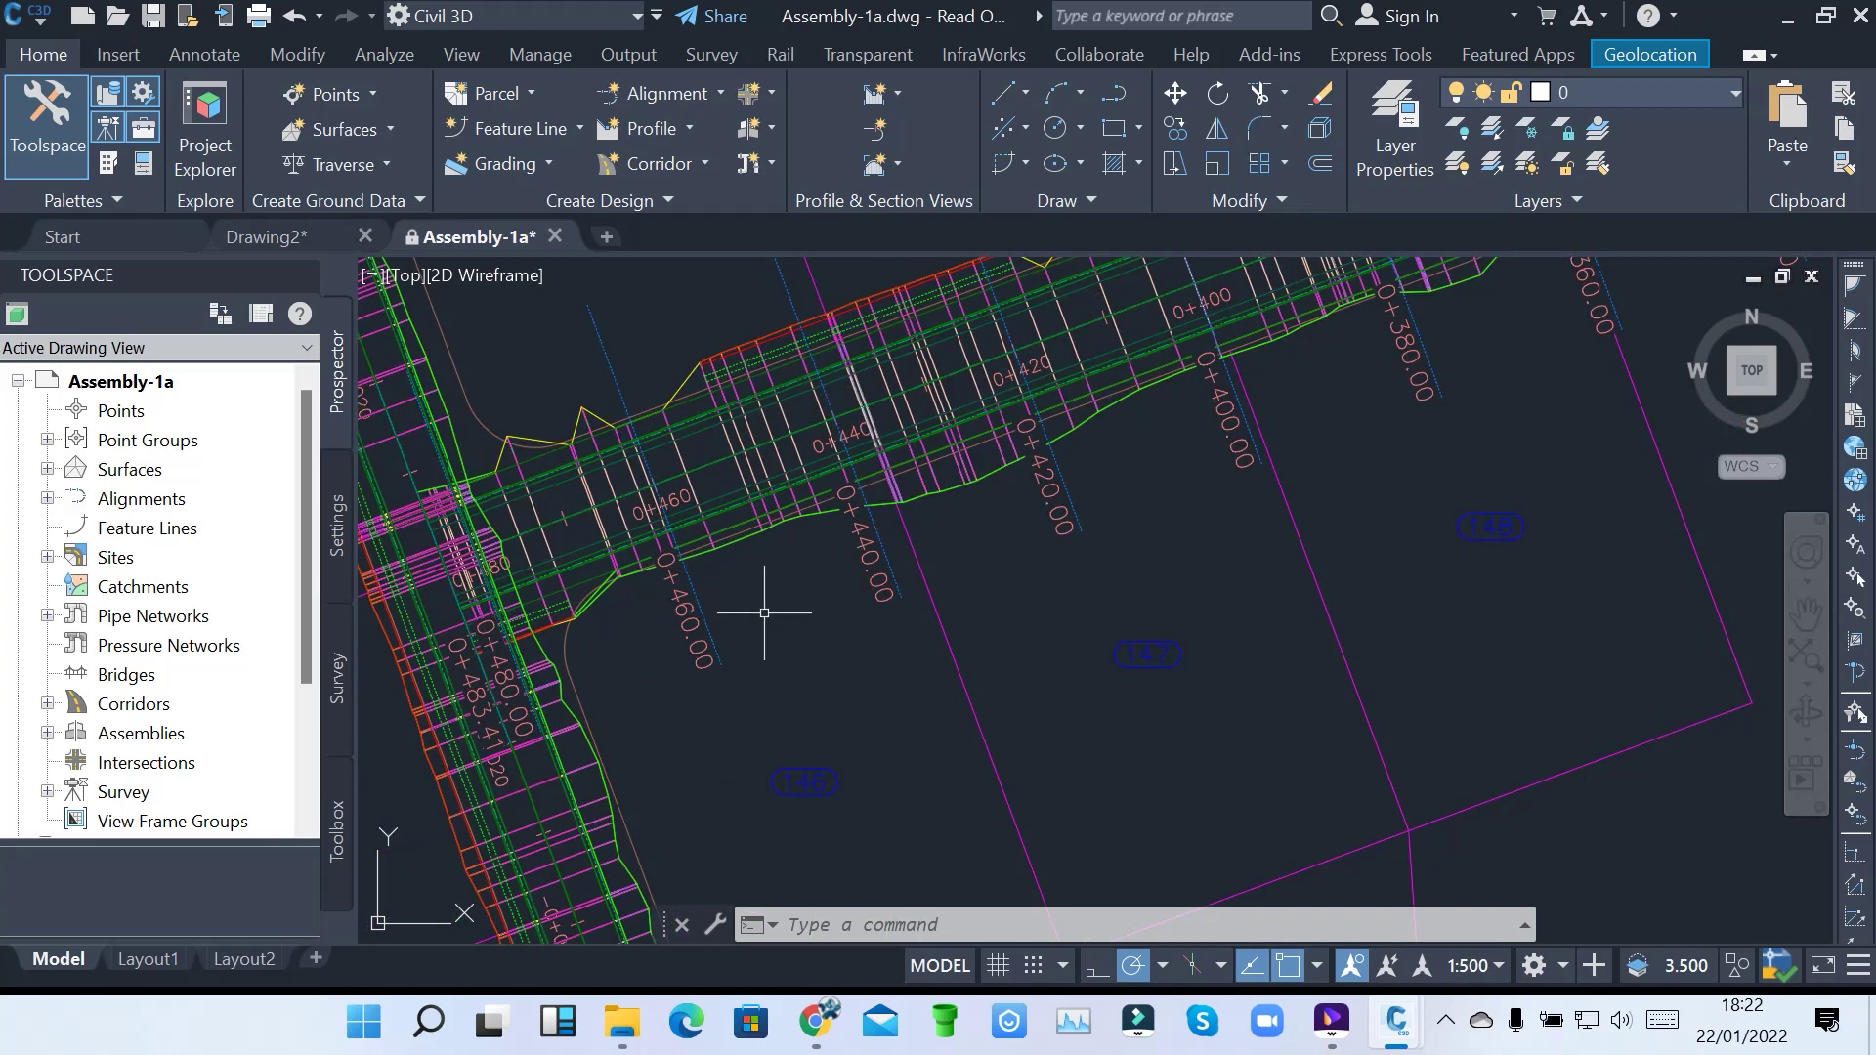
pyautogui.scroll(3, 764, 613)
pyautogui.scroll(-8, 830, 619)
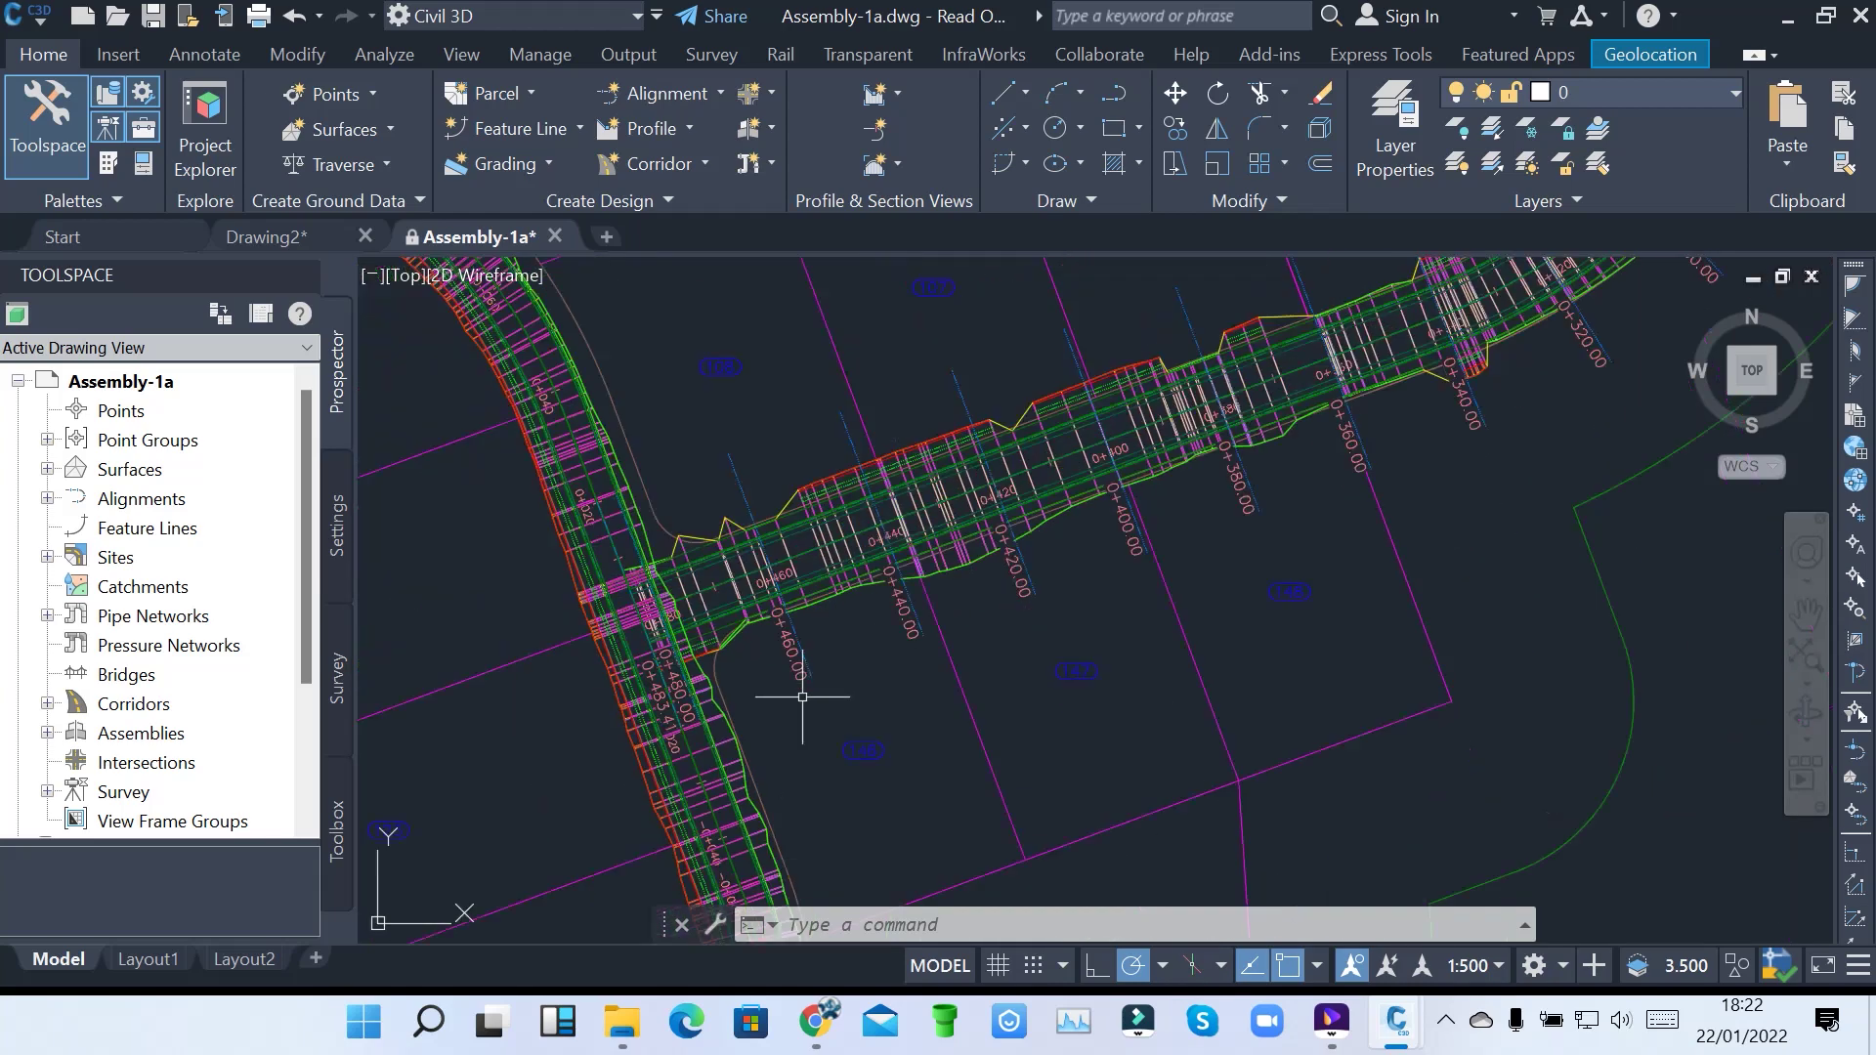
pyautogui.scroll(-3, 826, 697)
pyautogui.scroll(8, 977, 499)
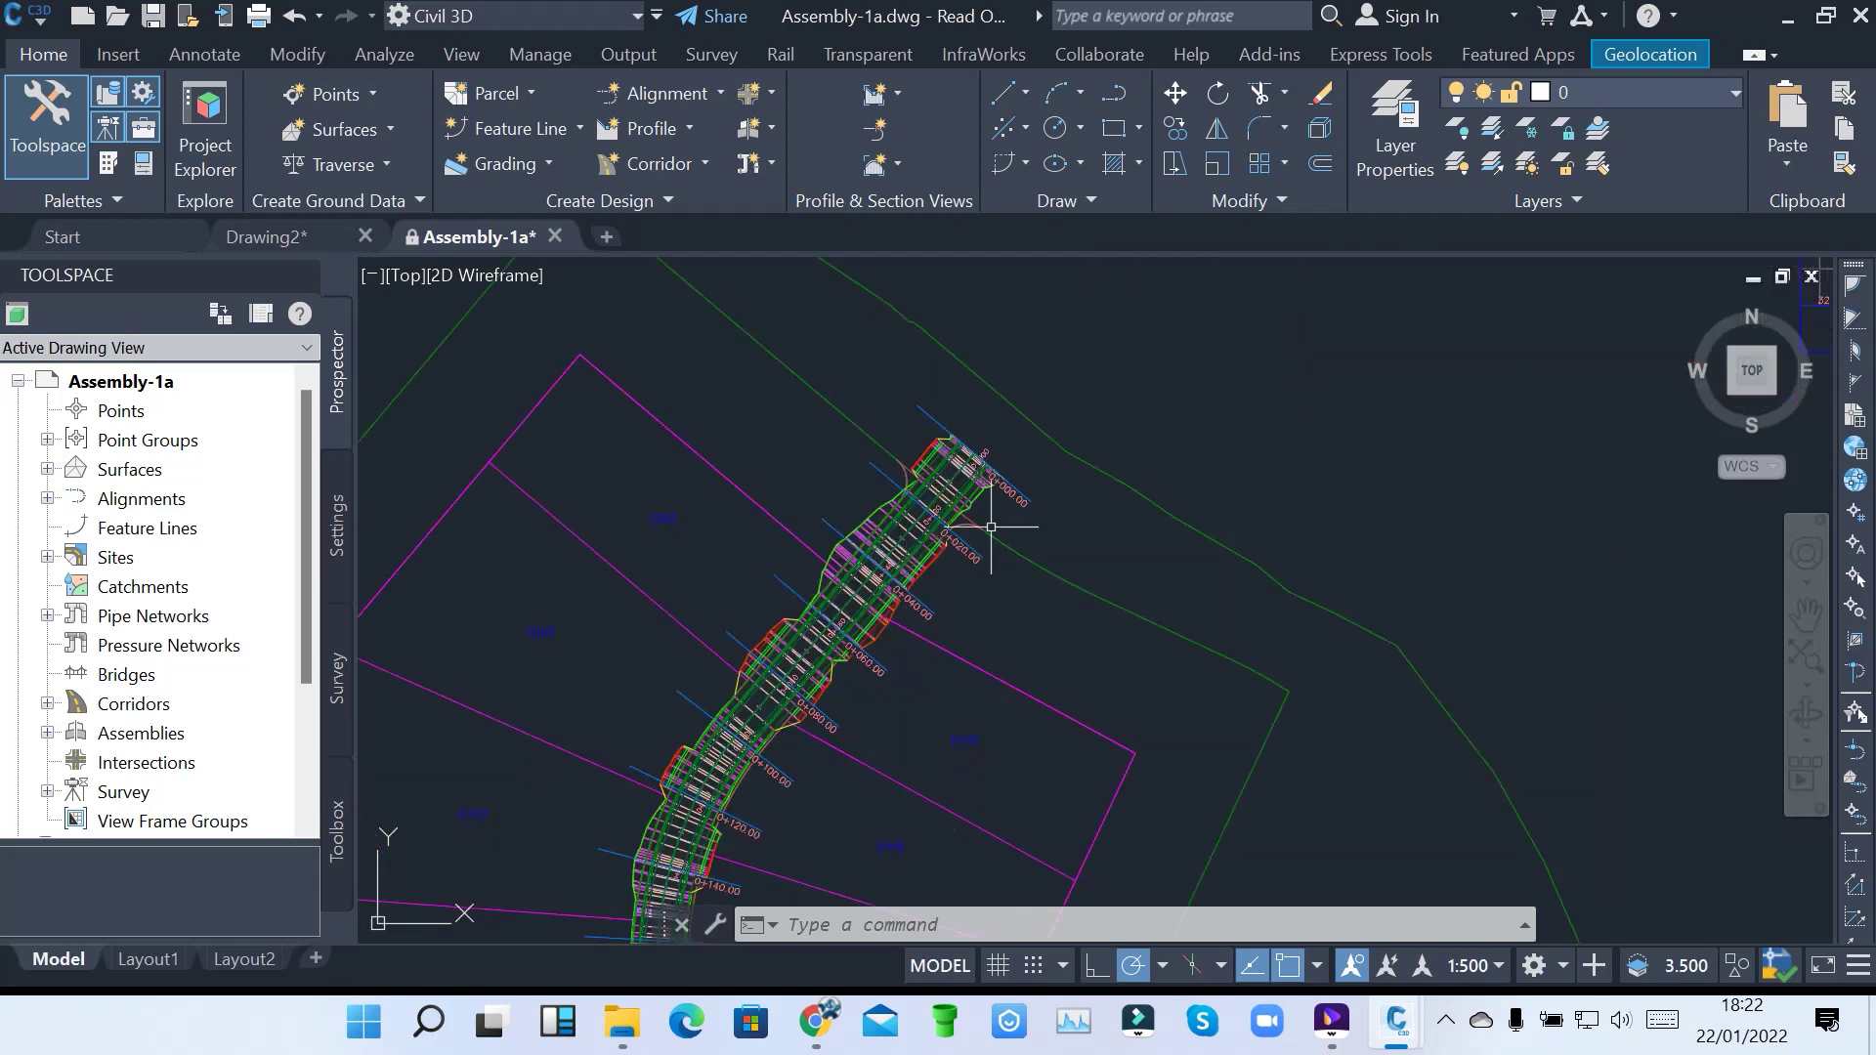
pyautogui.moveTo(971, 683); pyautogui.dragTo(1139, 398, button='middle')
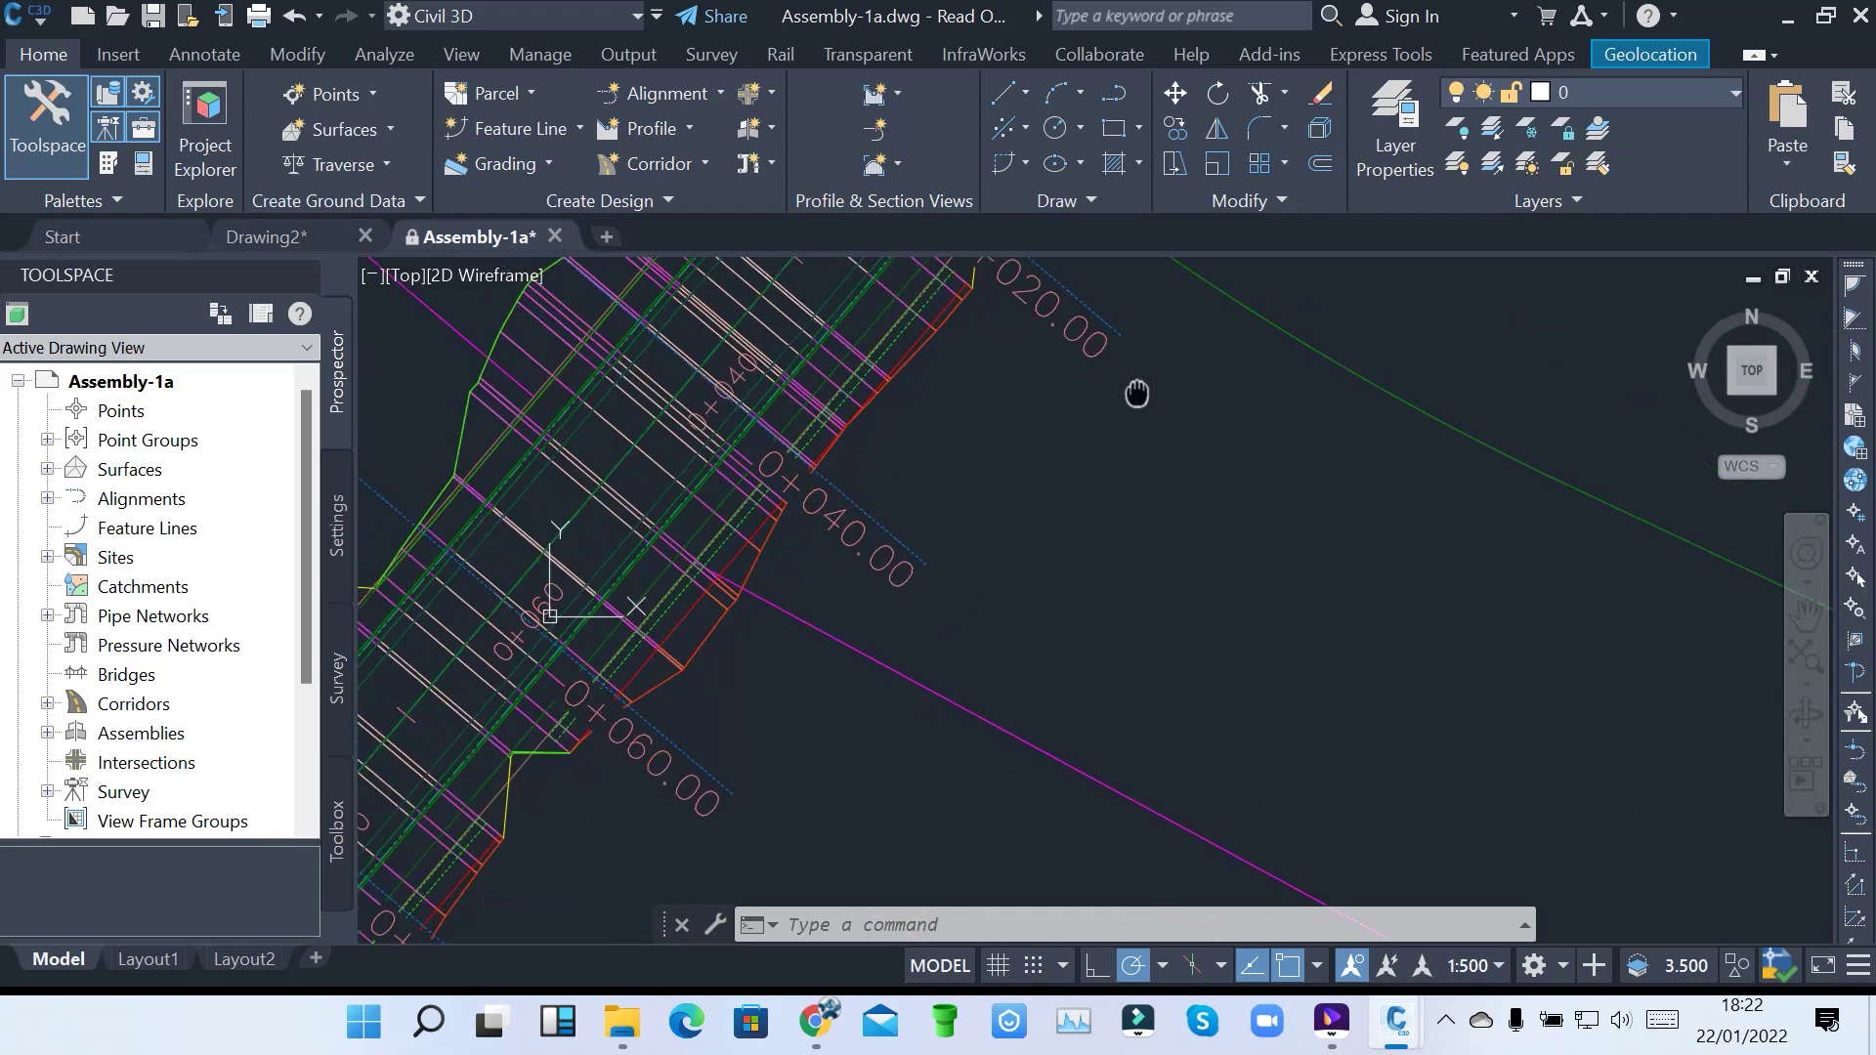
pyautogui.moveTo(988, 560)
pyautogui.mouseDown(button='middle')
pyautogui.moveTo(1212, 293)
pyautogui.moveTo(1069, 469)
pyautogui.moveTo(1114, 391)
pyautogui.mouseUp(button='middle')
pyautogui.moveTo(944, 606); pyautogui.dragTo(1118, 360, button='middle')
pyautogui.moveTo(971, 645); pyautogui.dragTo(1052, 415, button='middle')
pyautogui.moveTo(895, 581); pyautogui.dragTo(1007, 513, button='middle')
pyautogui.scroll(-5, 1007, 514)
pyautogui.scroll(3, 858, 745)
pyautogui.scroll(2, 687, 656)
pyautogui.scroll(2, 687, 656)
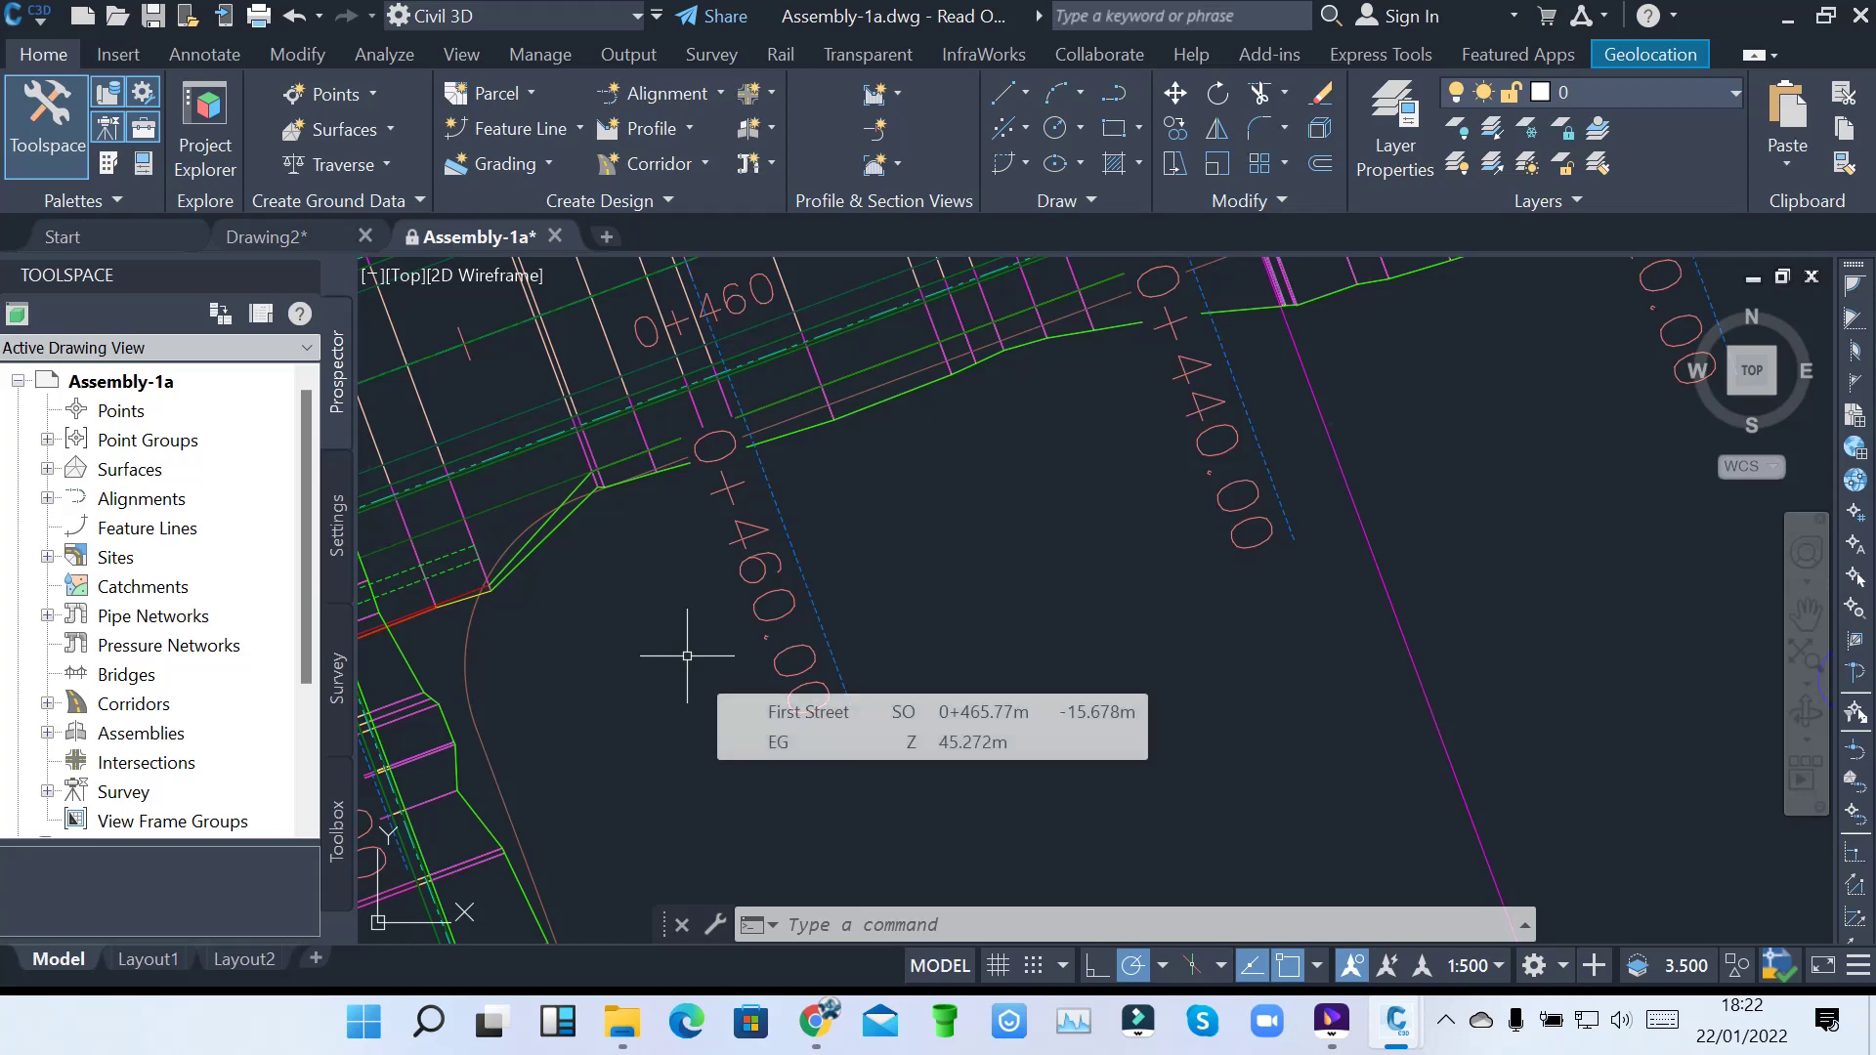
pyautogui.scroll(-3, 687, 655)
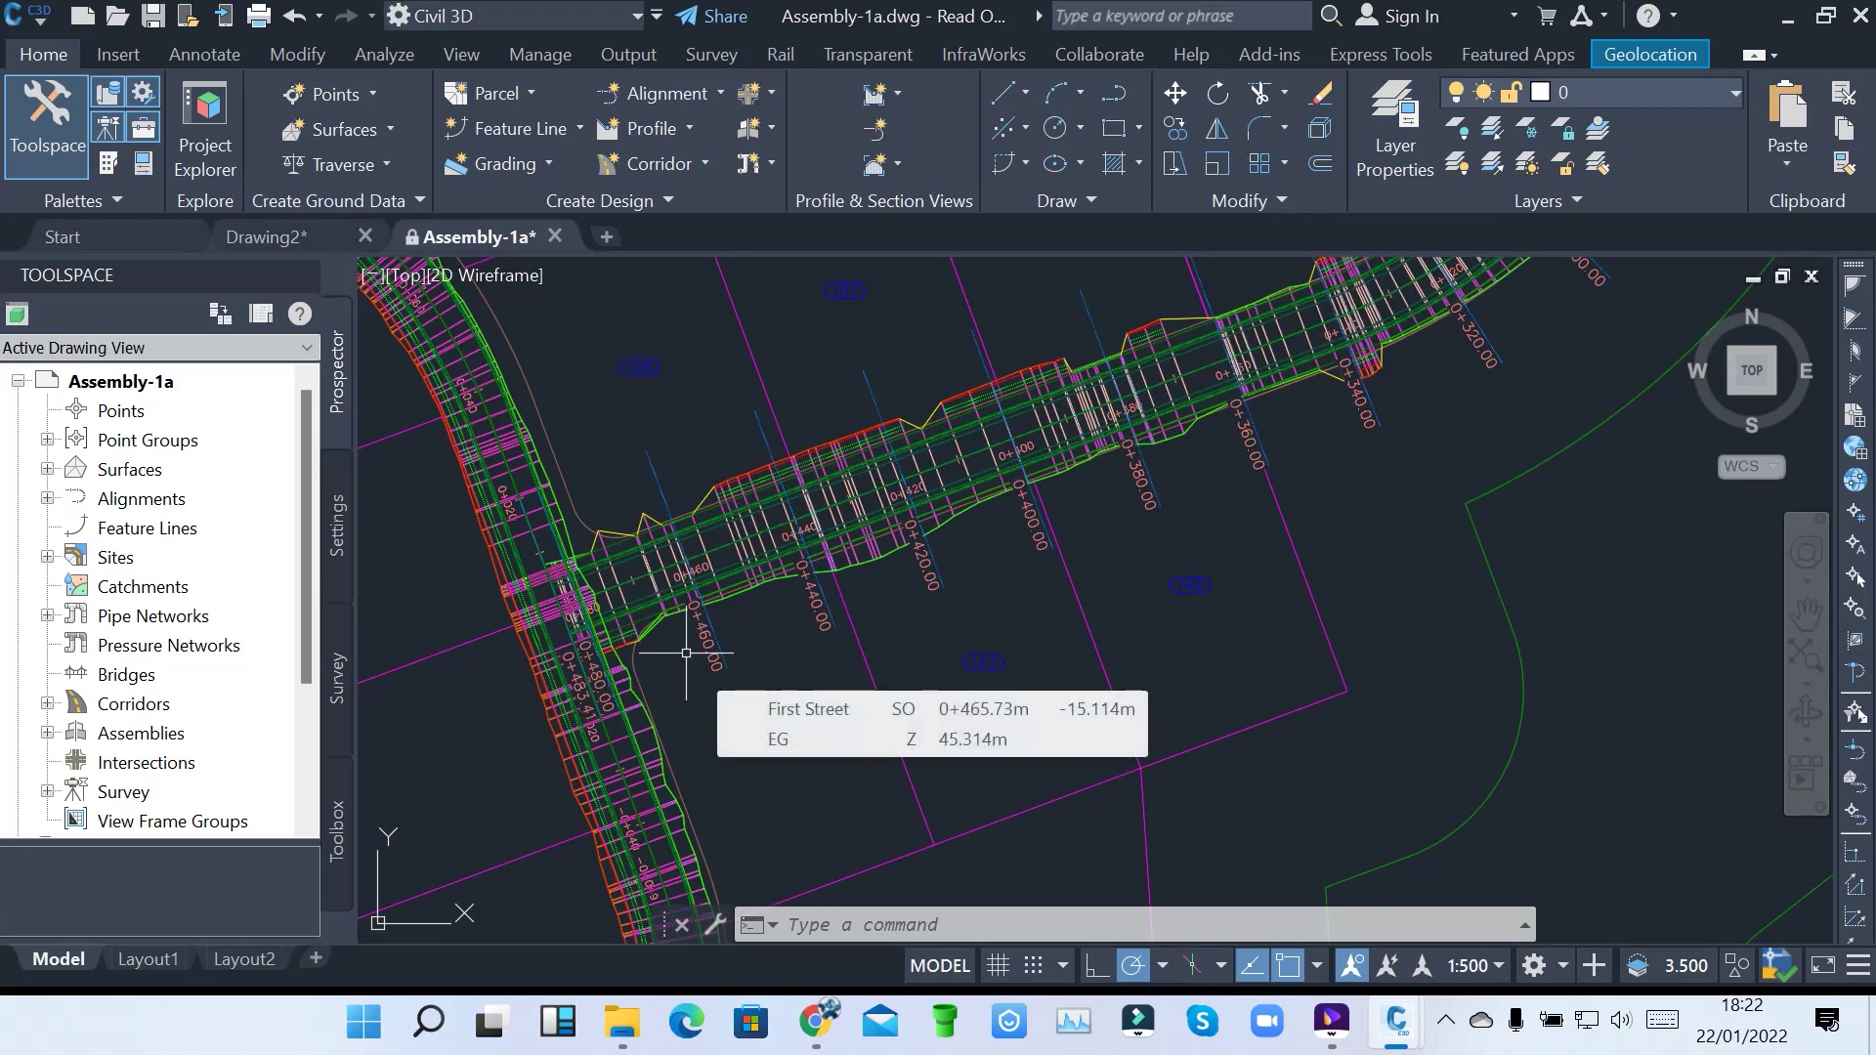
# Start creating another set of sample lines, with Second Street as the parent alignment
pyautogui.scroll(-4, 685, 654)
pyautogui.scroll(3, 685, 654)
pyautogui.scroll(2, 683, 536)
pyautogui.scroll(-4, 684, 536)
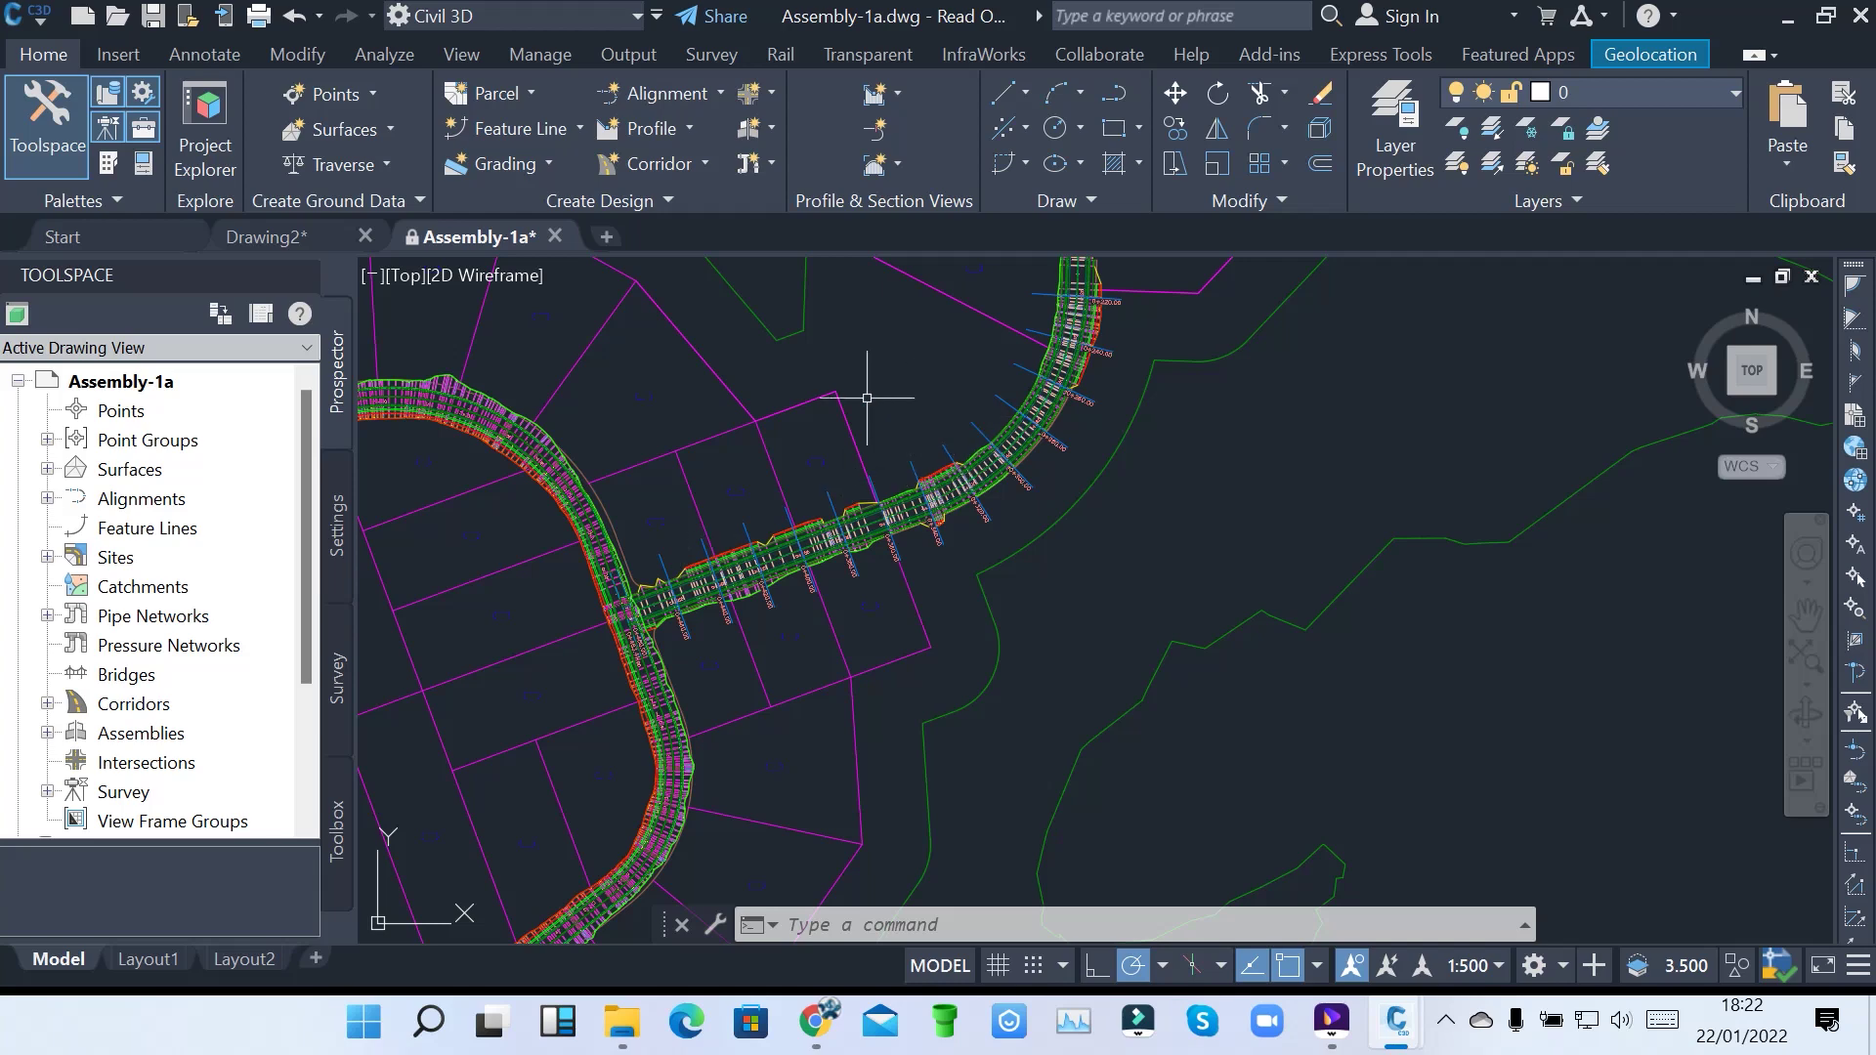
pyautogui.moveTo(859, 398); pyautogui.dragTo(1008, 412, button='middle')
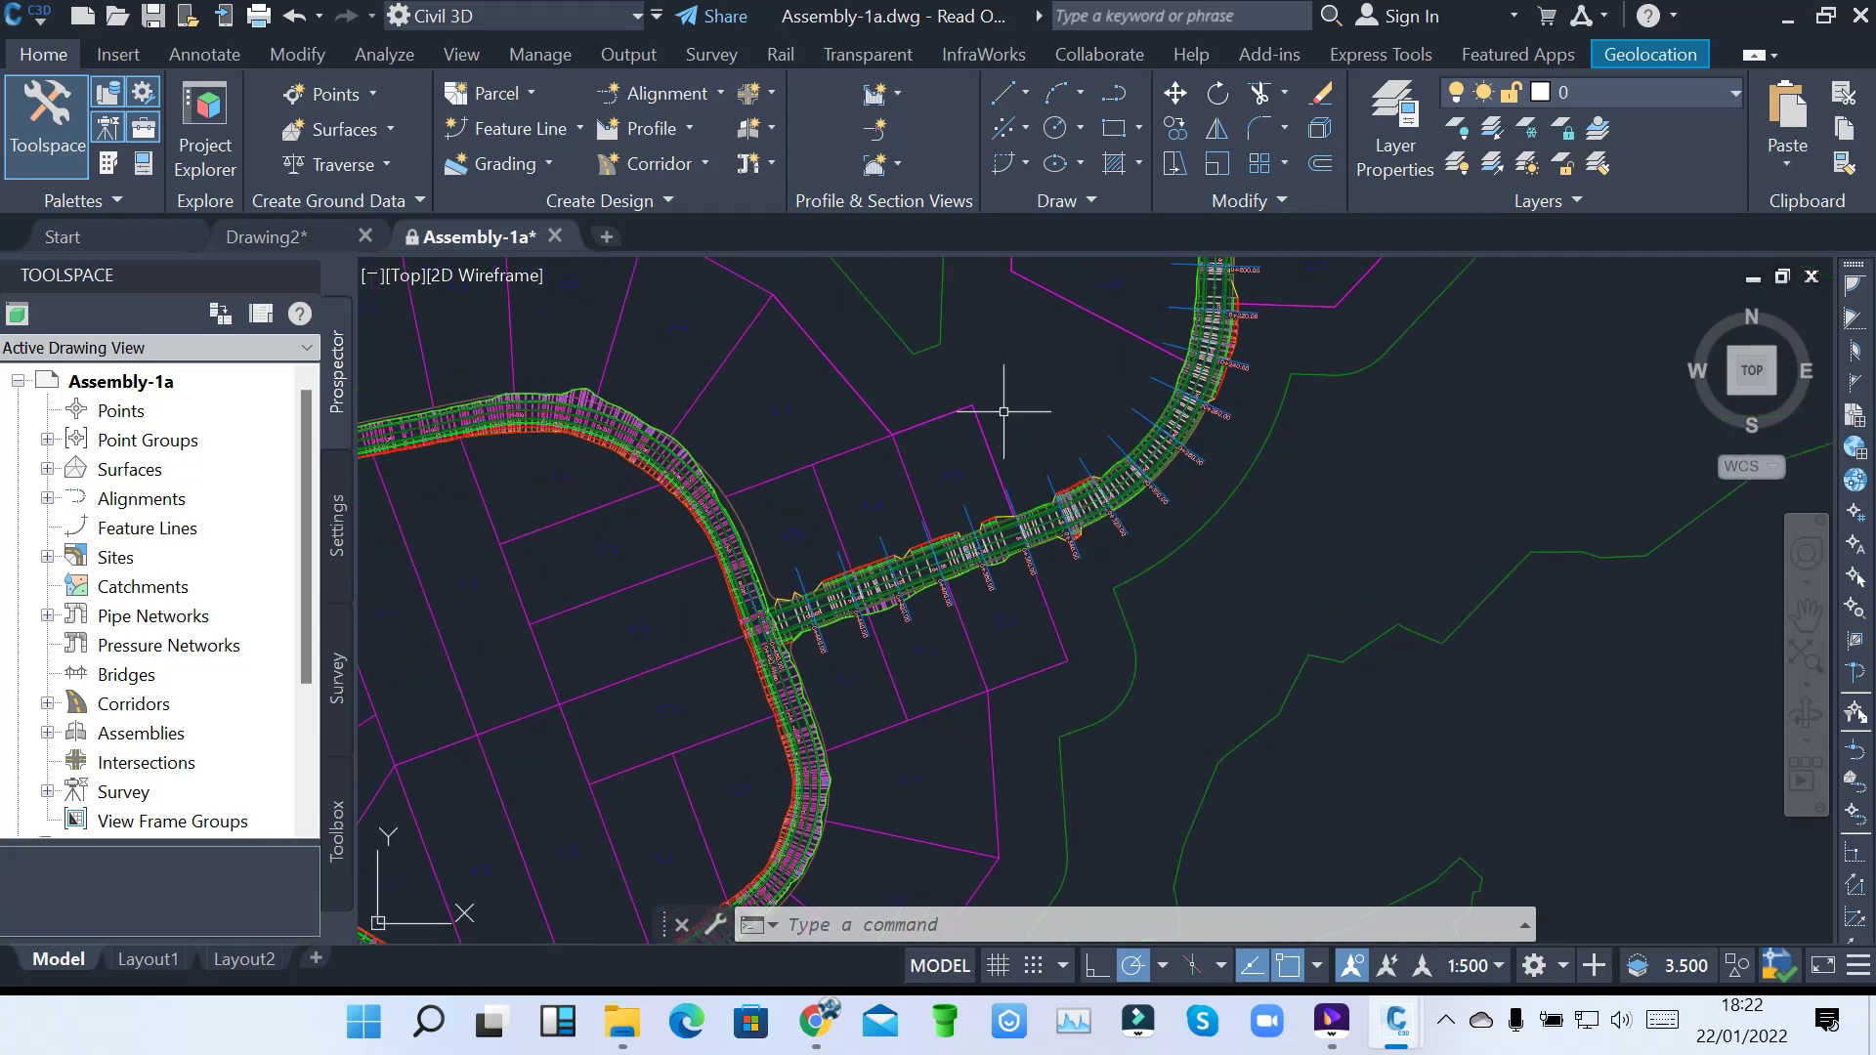
pyautogui.click(875, 128)
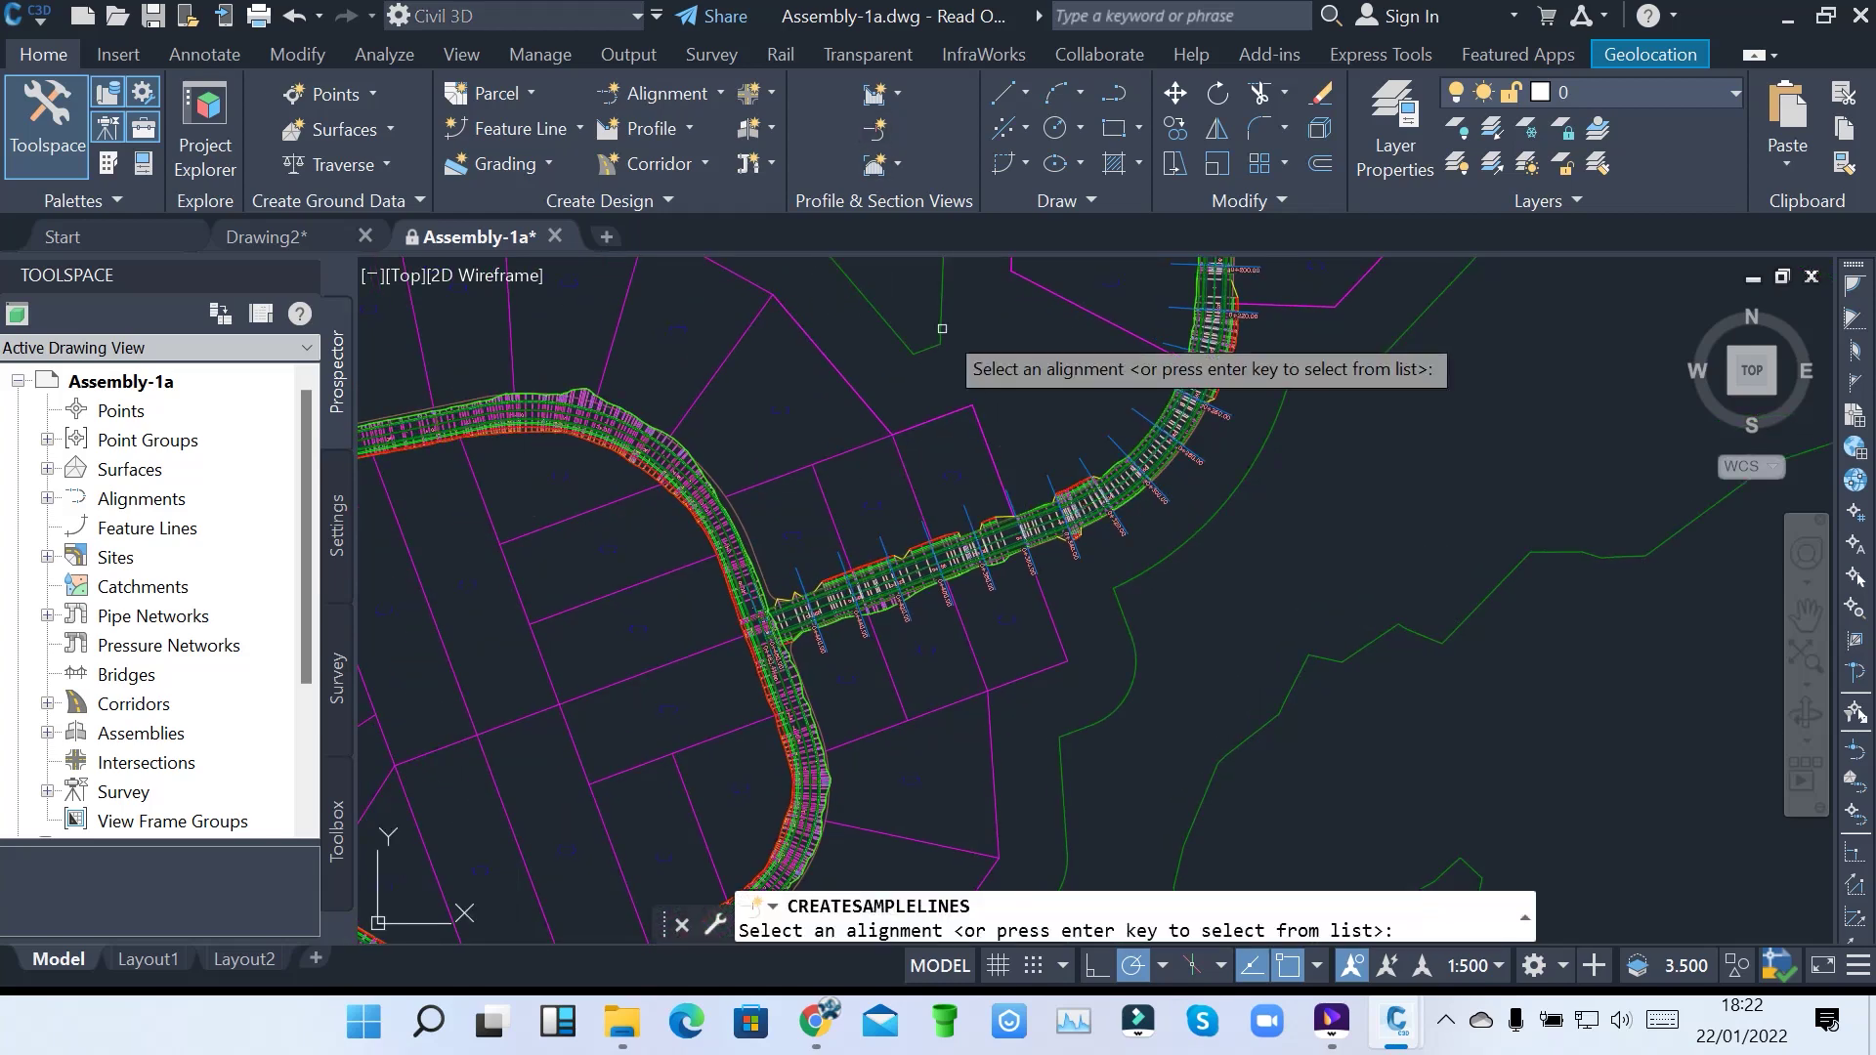
pyautogui.press('Return')
pyautogui.press('Down')
pyautogui.press('Return')
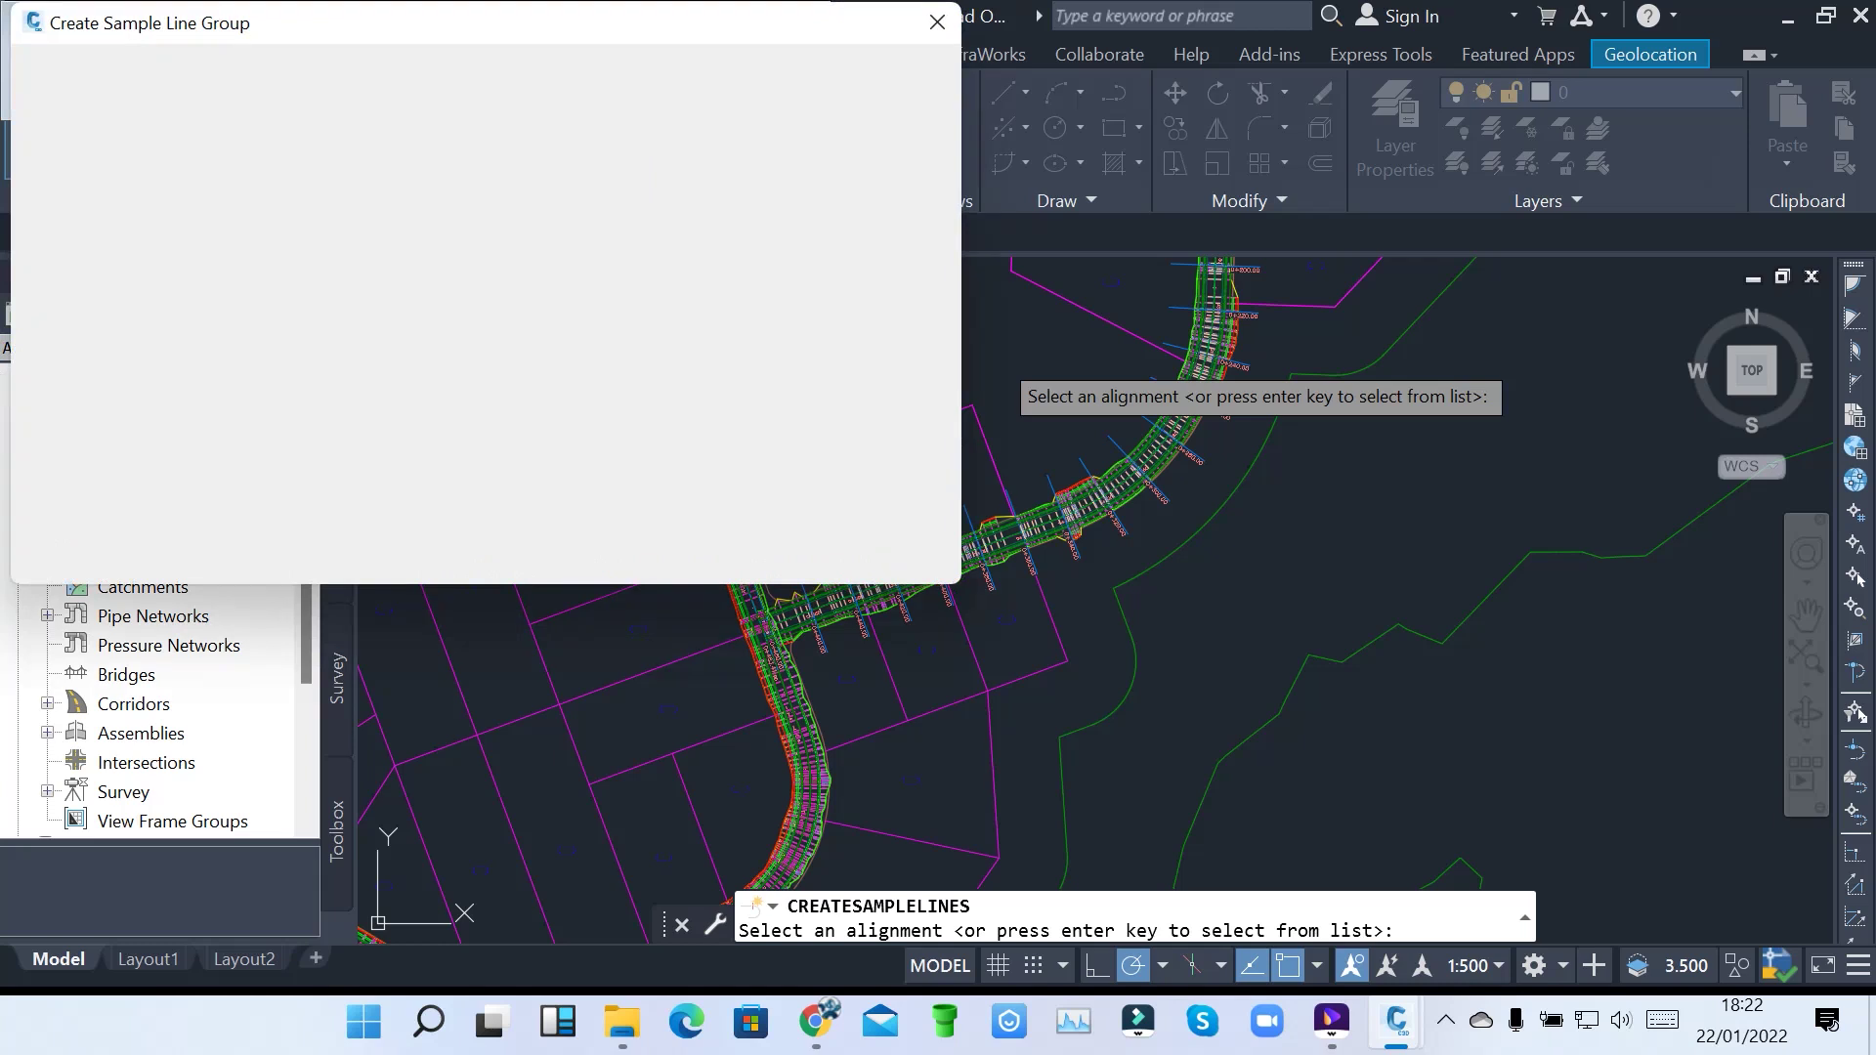
# Name the sample line group "SL Collection - Street 2" and accept EG and Corridor - Street 2 as the sampled sources
pyautogui.press('End')
pyautogui.hotkey('shift', 'Left')
pyautogui.hotkey('shift', 'Left')
pyautogui.hotkey('shift', 'Left')
pyautogui.hotkey('shift', 'Left')
pyautogui.hotkey('shift', 'Left')
pyautogui.hotkey('shift', 'Left')
pyautogui.hotkey('shift', 'Left')
pyautogui.hotkey('shift', 'Left')
pyautogui.hotkey('shift', 'Left')
pyautogui.hotkey('shift', 'Left')
pyautogui.hotkey('shift', 'Left')
pyautogui.hotkey('shift', 'Left')
pyautogui.hotkey('shift', 'Left')
pyautogui.hotkey('shift', 'Left')
pyautogui.hotkey('shift', 'Left')
pyautogui.hotkey('shift', 'Left')
pyautogui.hotkey('shift', 'Left')
pyautogui.hotkey('shift', 'Left')
pyautogui.hotkey('shift', 'Left')
pyautogui.hotkey('shift', 'Left')
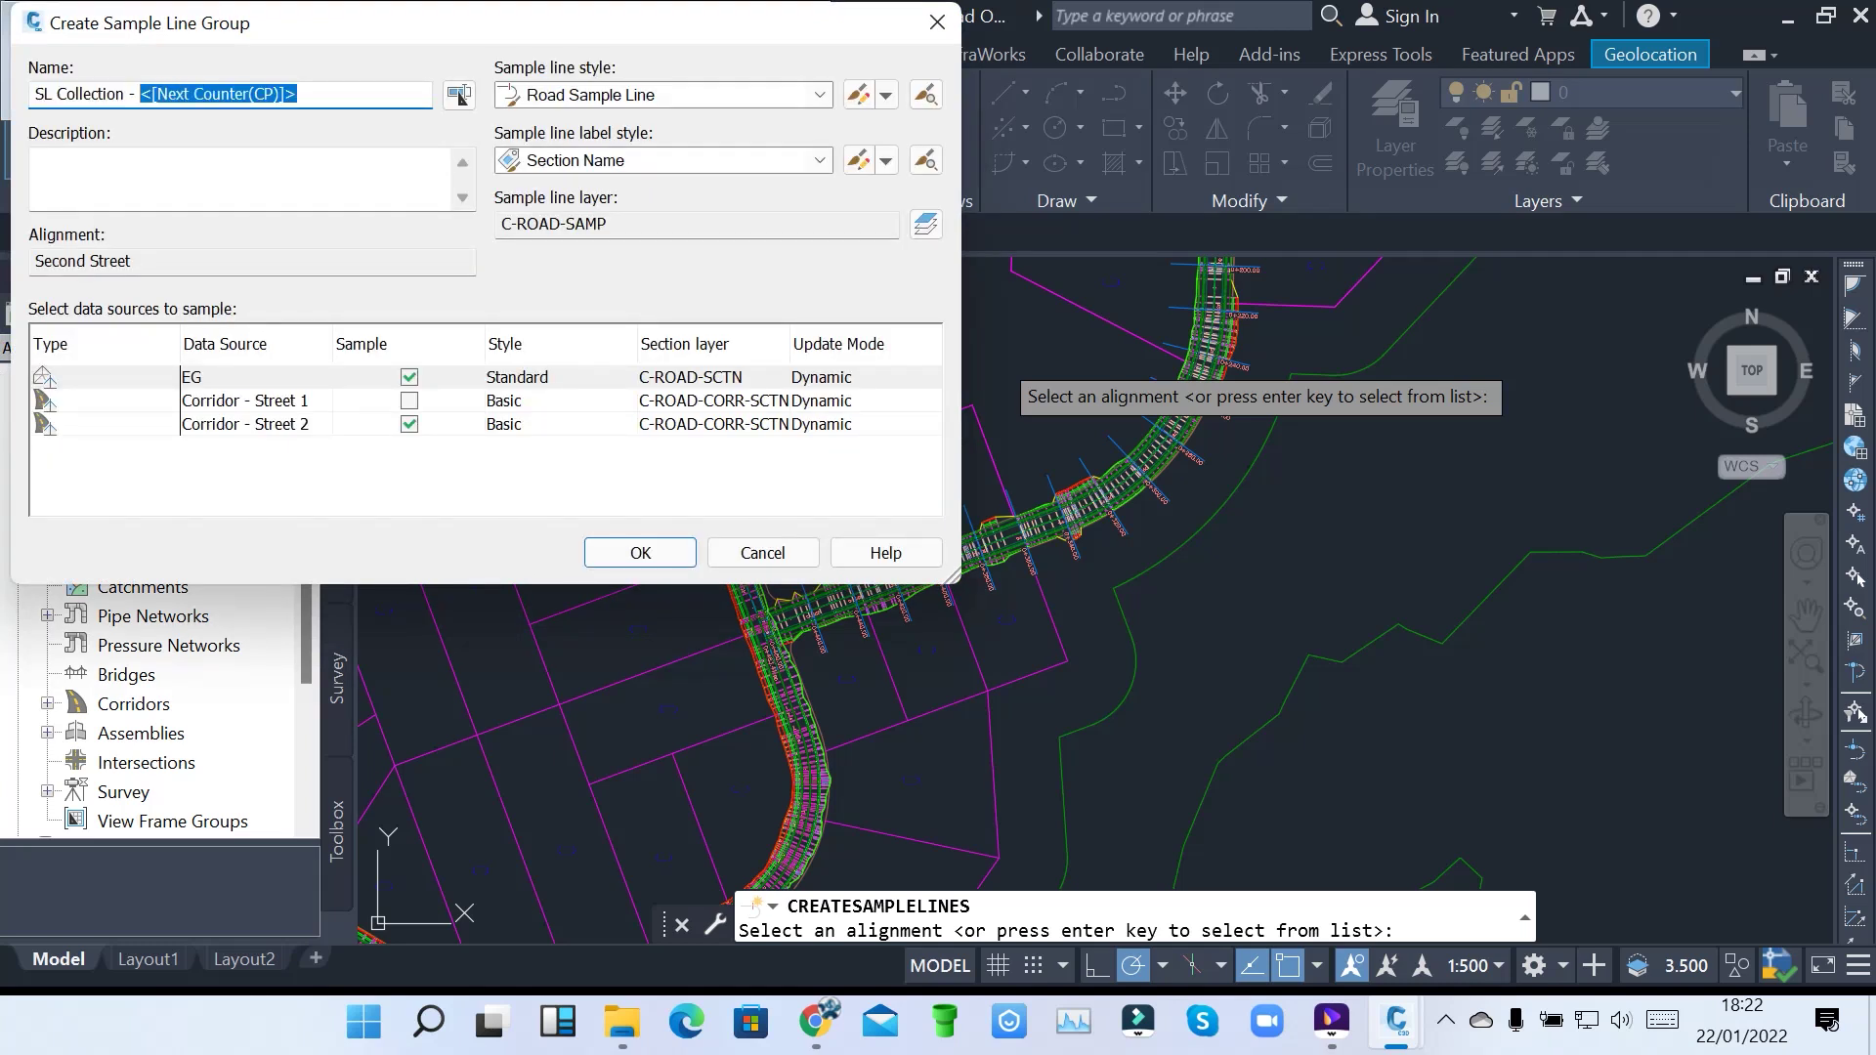
pyautogui.write('Street 2')
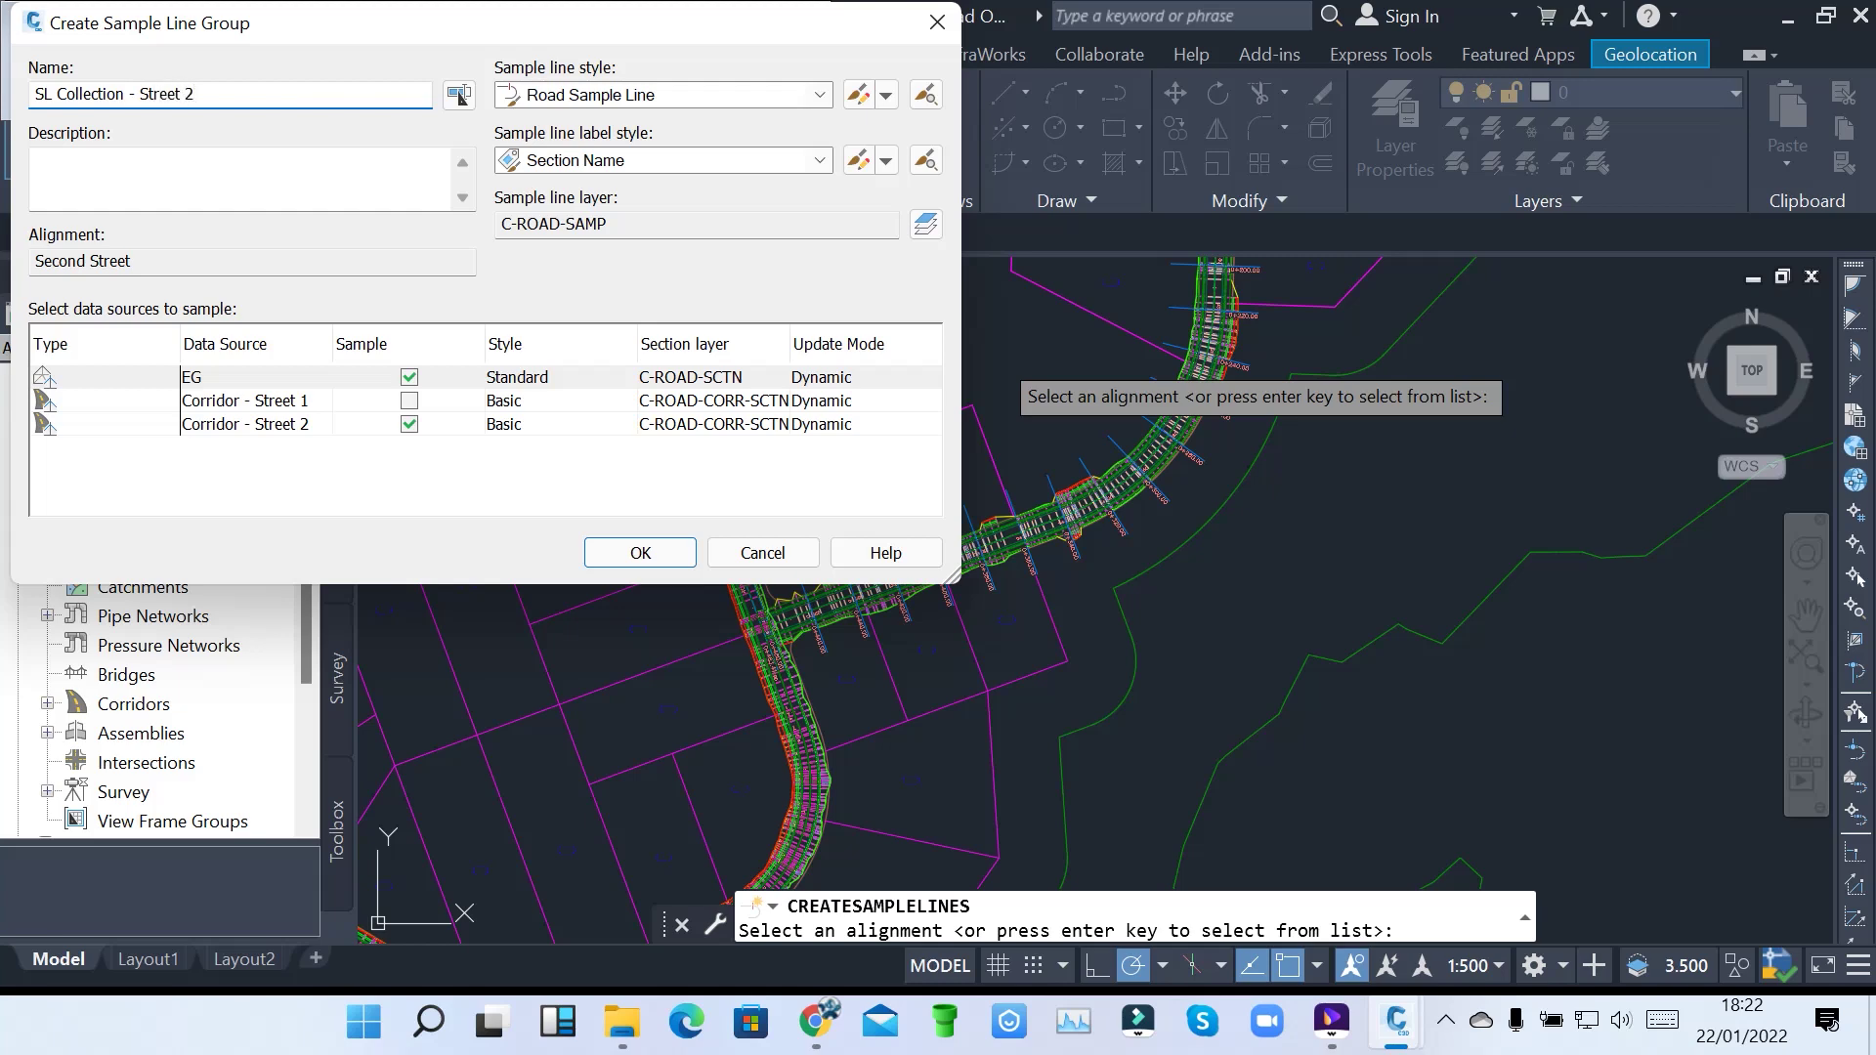
pyautogui.click(640, 552)
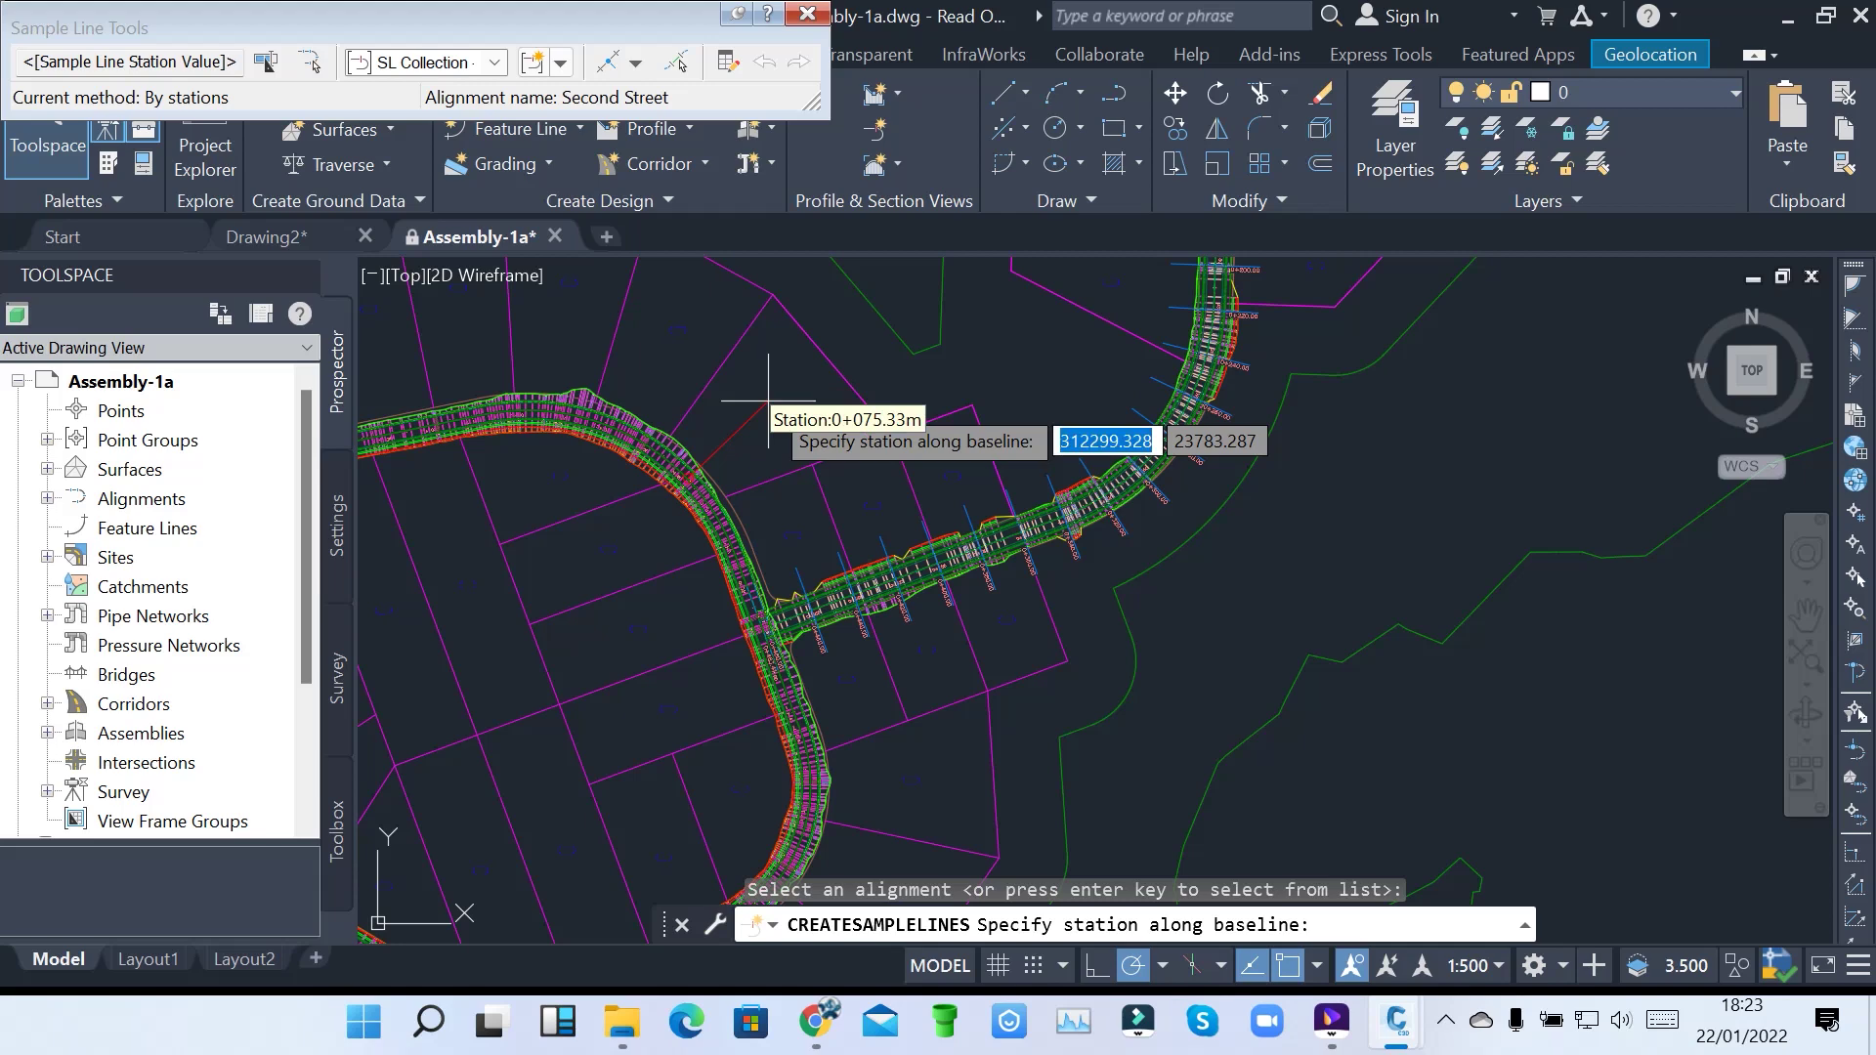
# Generate the Second Street sample lines by range of stations, keeping the full alignment range and 20 m increments, and finish the command
pyautogui.scroll(3, 768, 400)
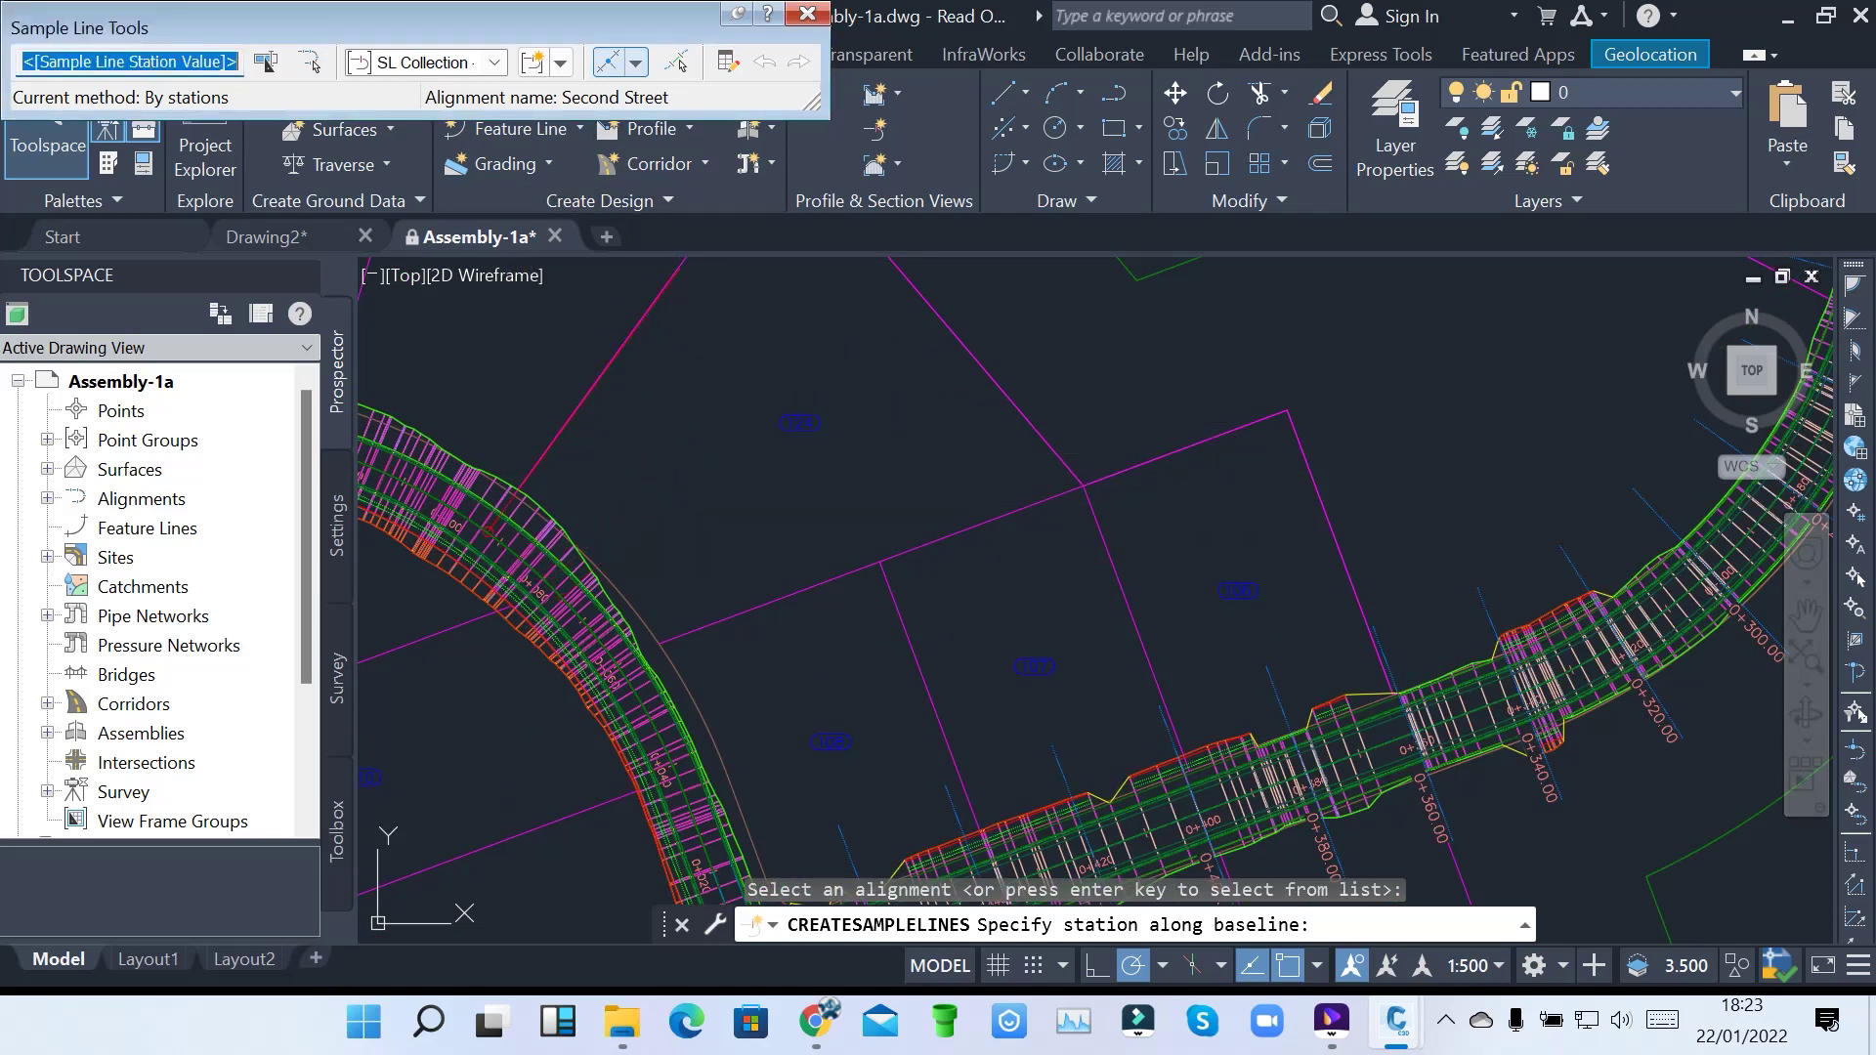
pyautogui.click(635, 62)
pyautogui.click(733, 96)
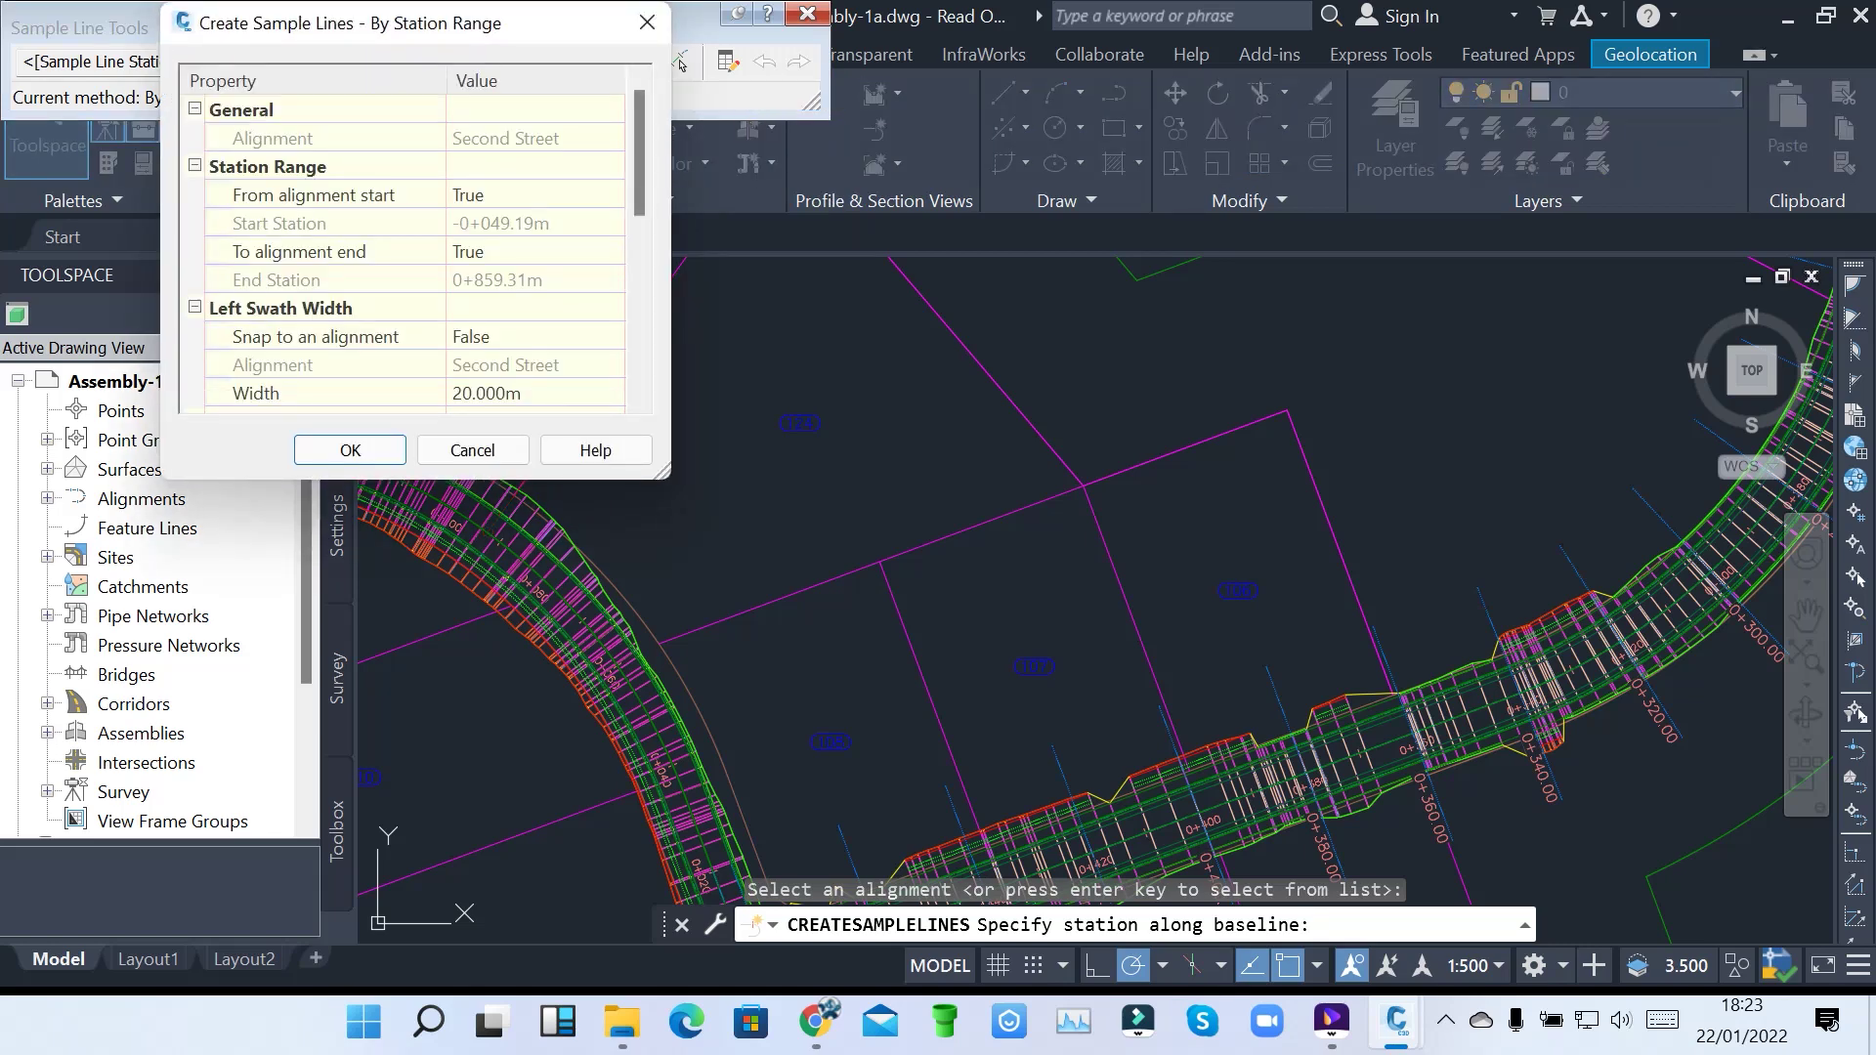
pyautogui.scroll(-4, 410, 254)
pyautogui.scroll(-2, 410, 254)
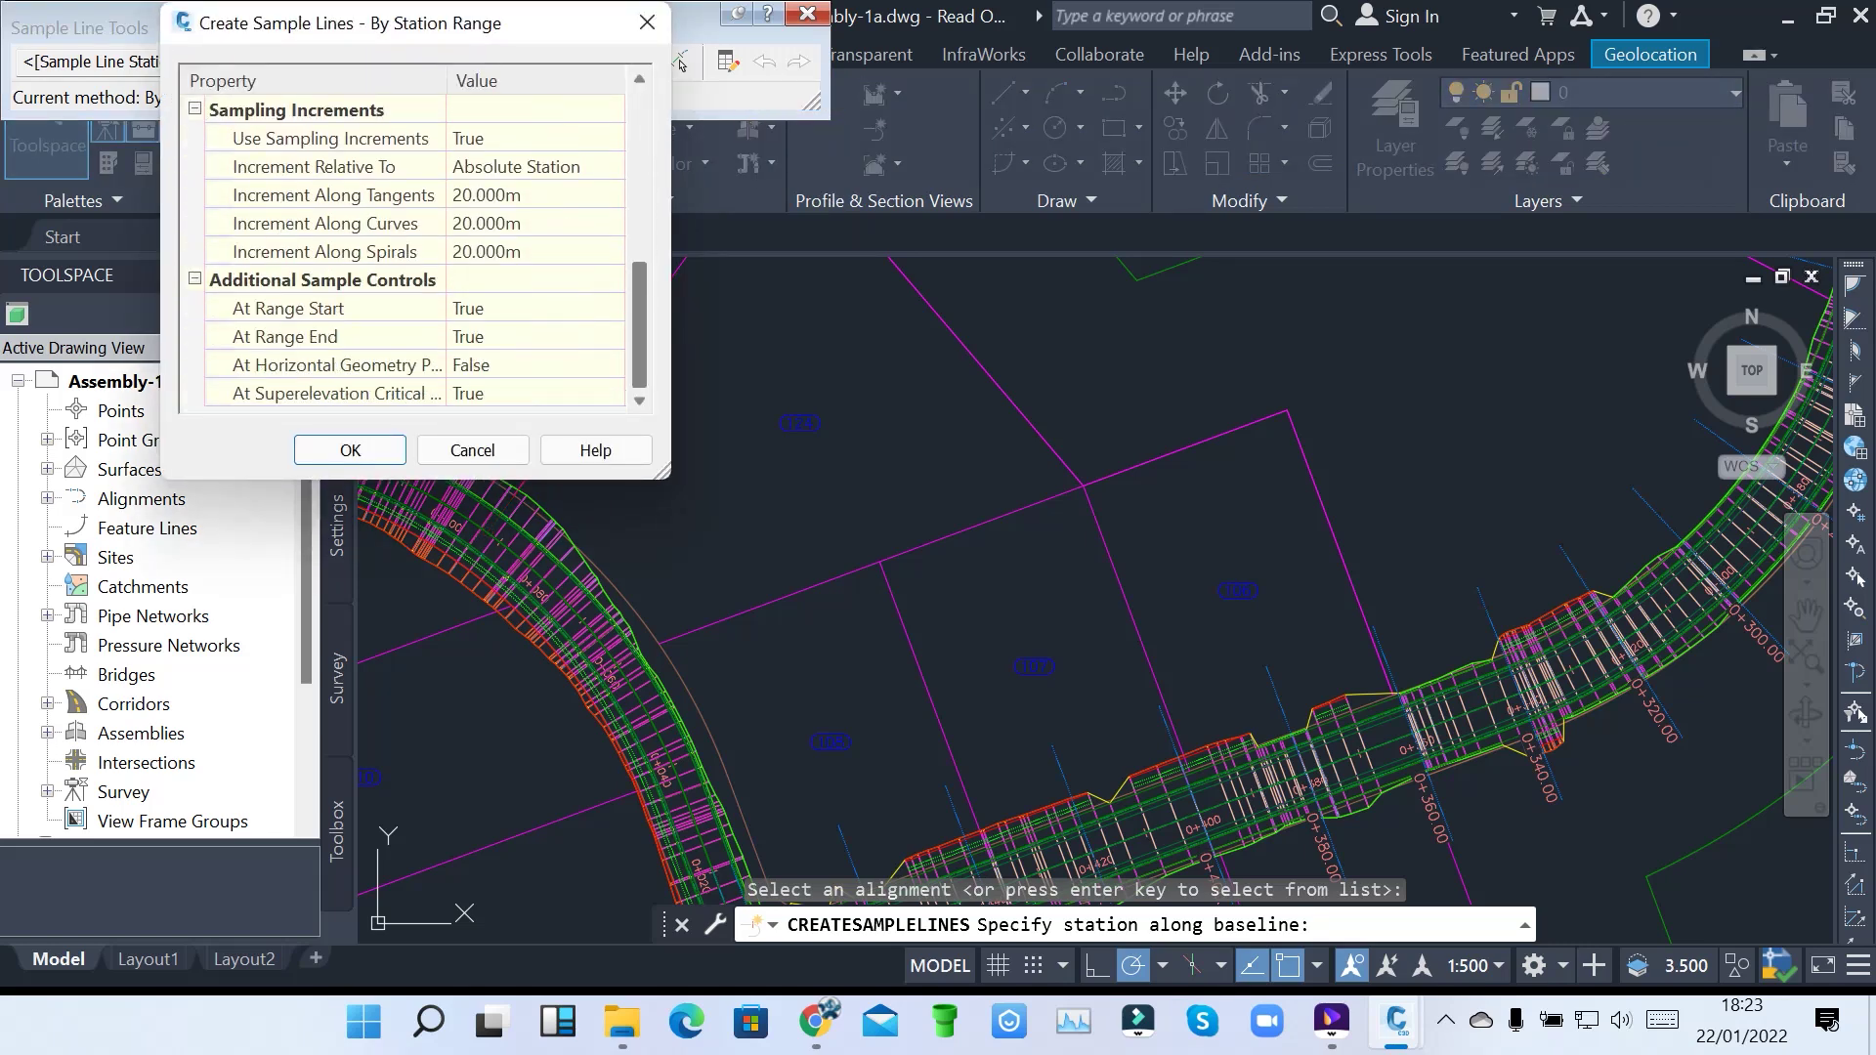
pyautogui.click(350, 451)
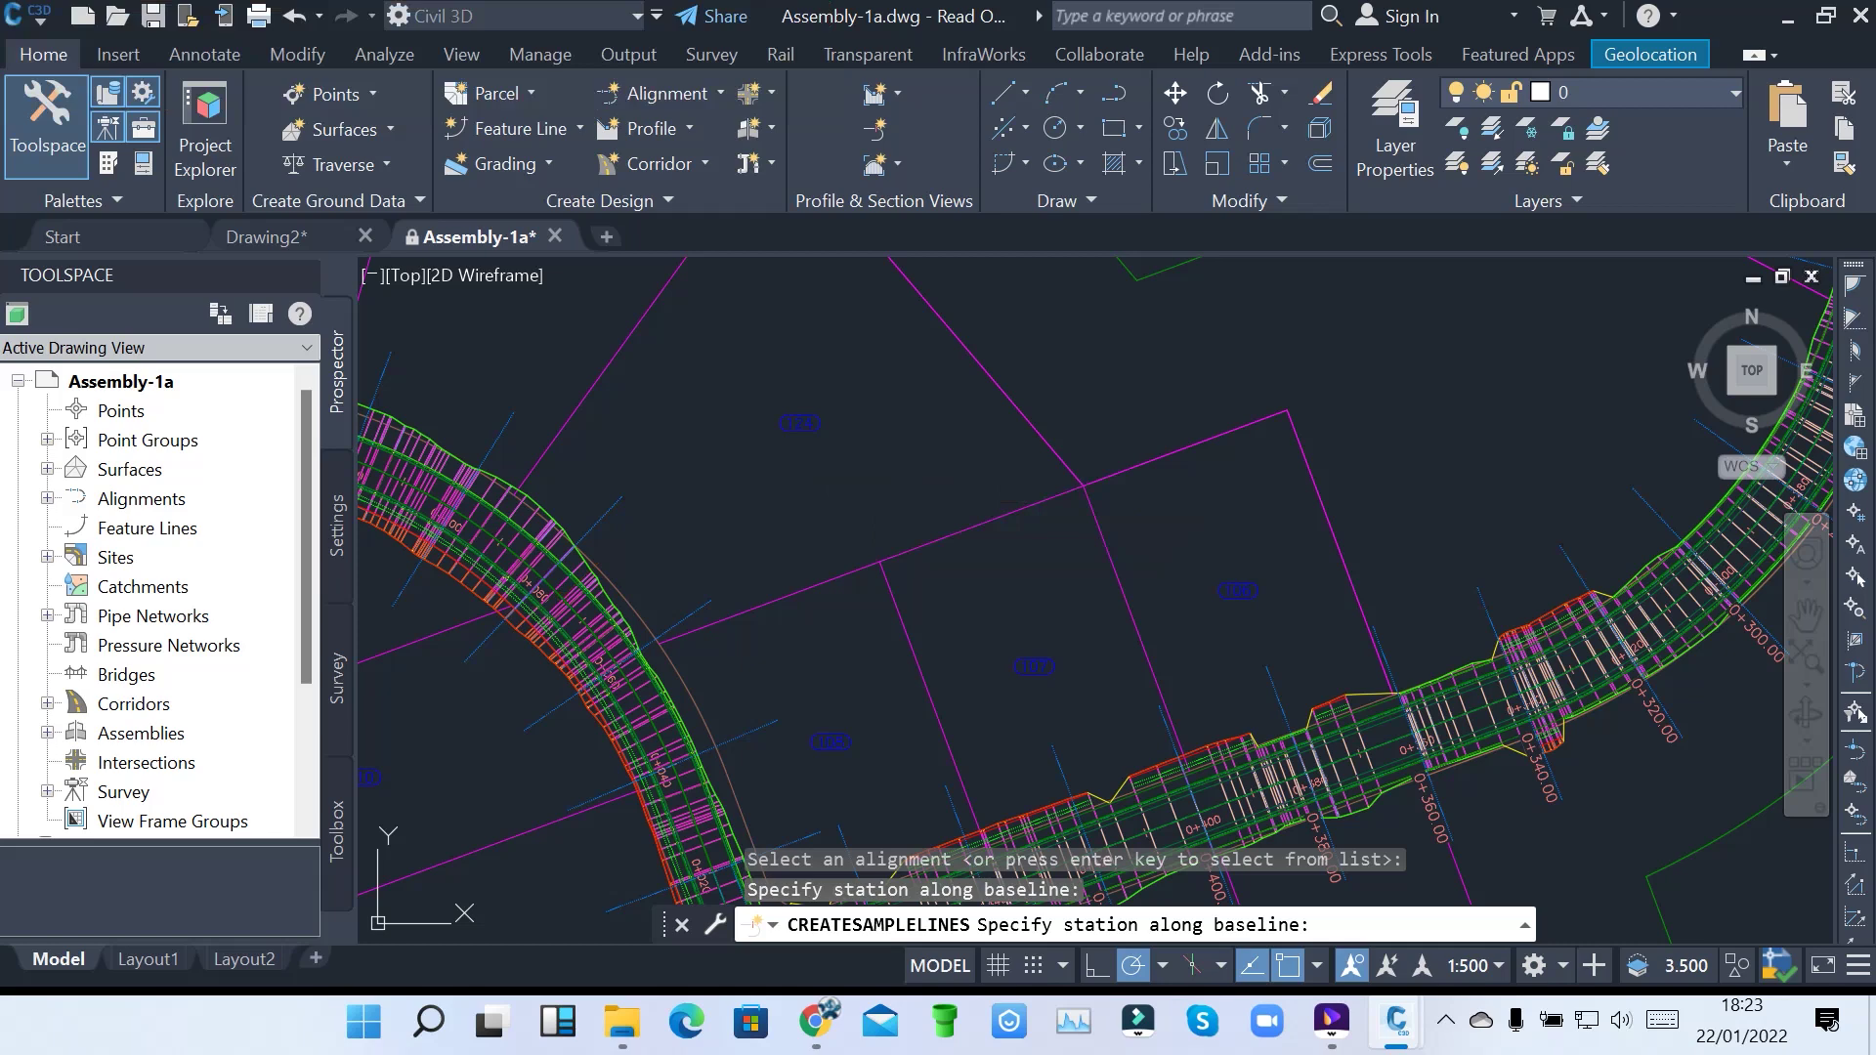
pyautogui.press('Return')
# Examine the sample lines and their station labels around the Second Street loop and near the junction
pyautogui.scroll(-5, 881, 397)
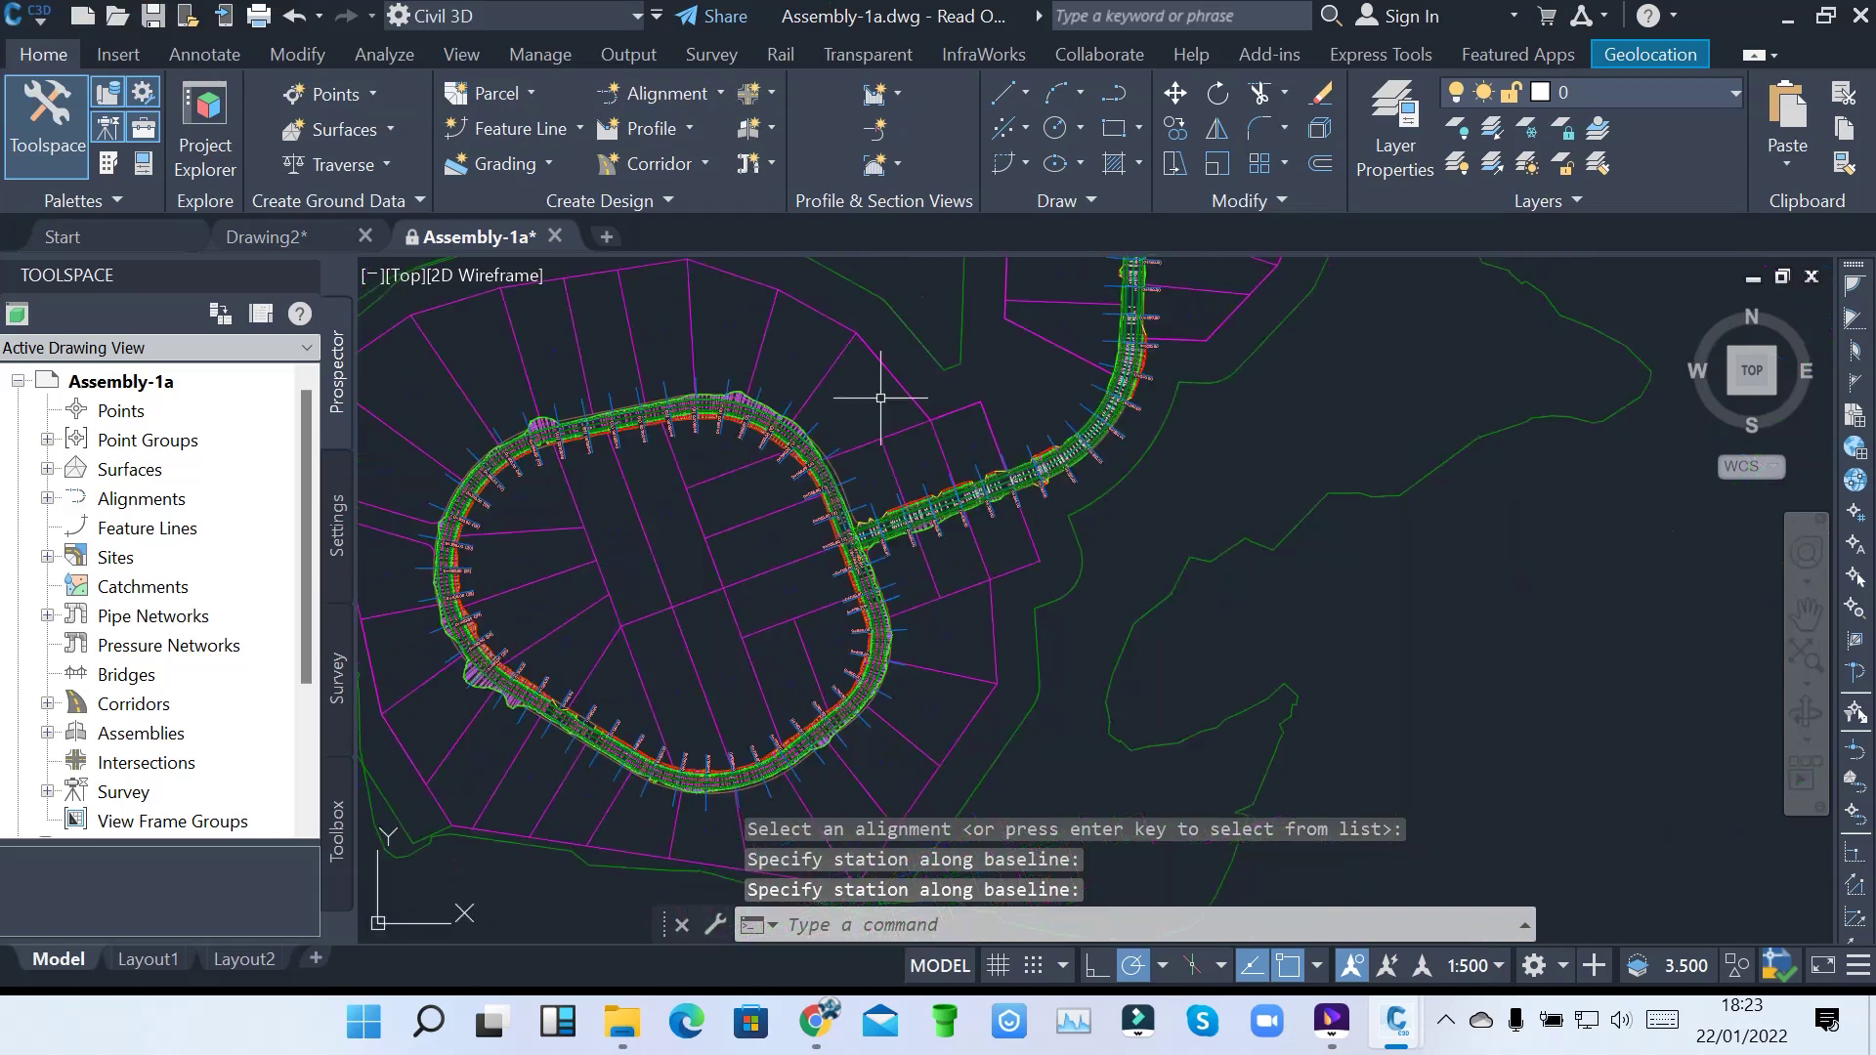
pyautogui.scroll(8, 479, 418)
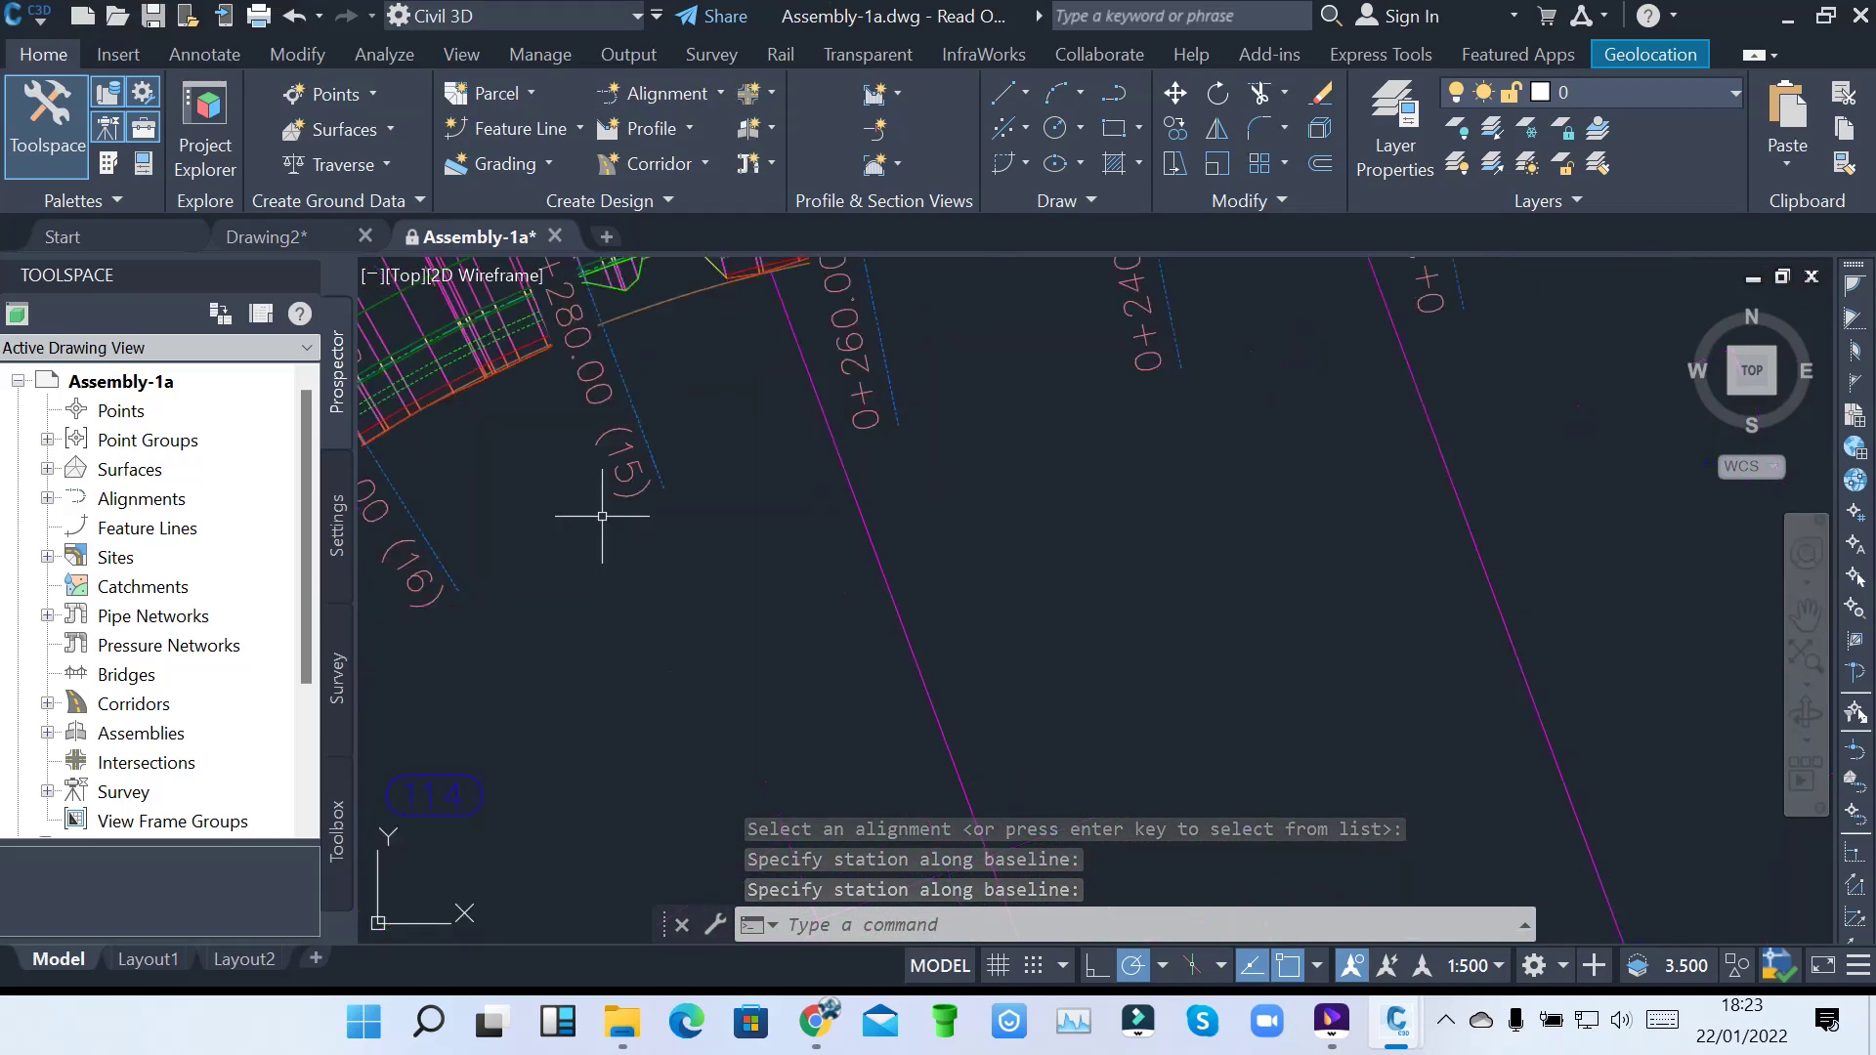
pyautogui.scroll(-5, 747, 497)
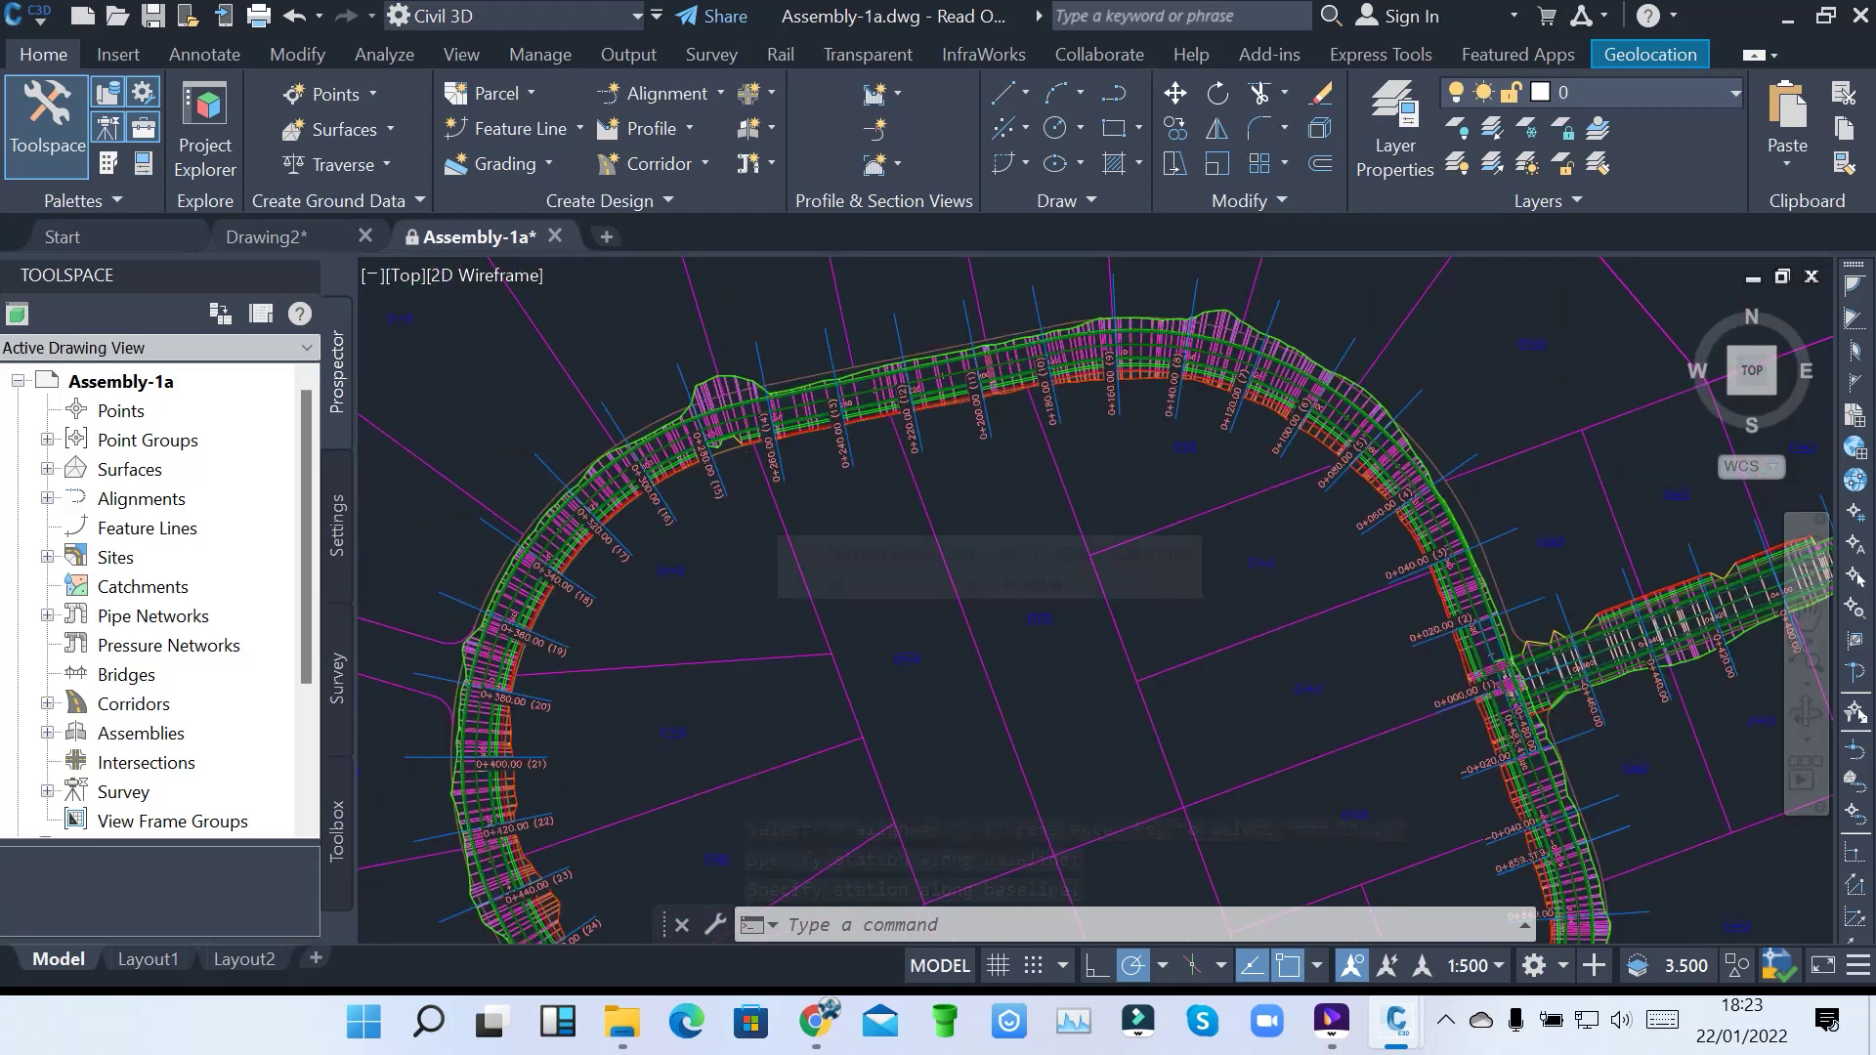
pyautogui.scroll(4, 735, 415)
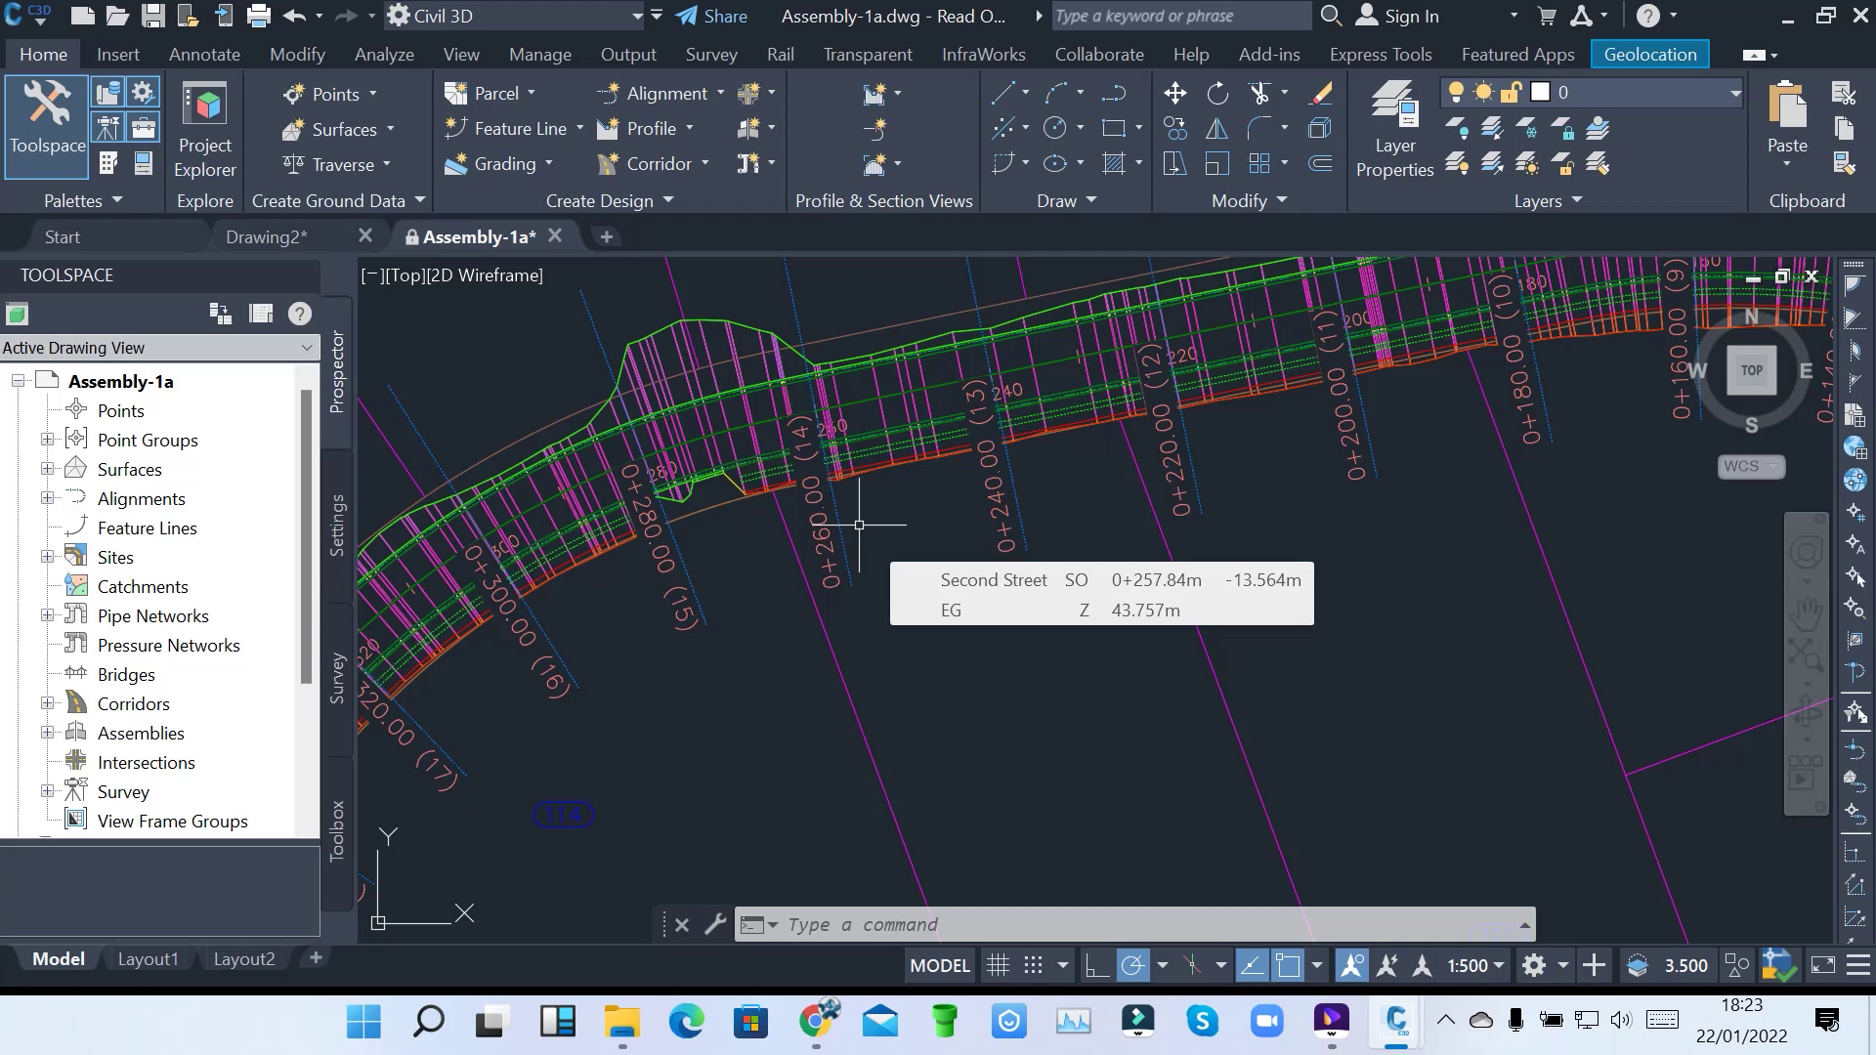
pyautogui.scroll(-8, 859, 525)
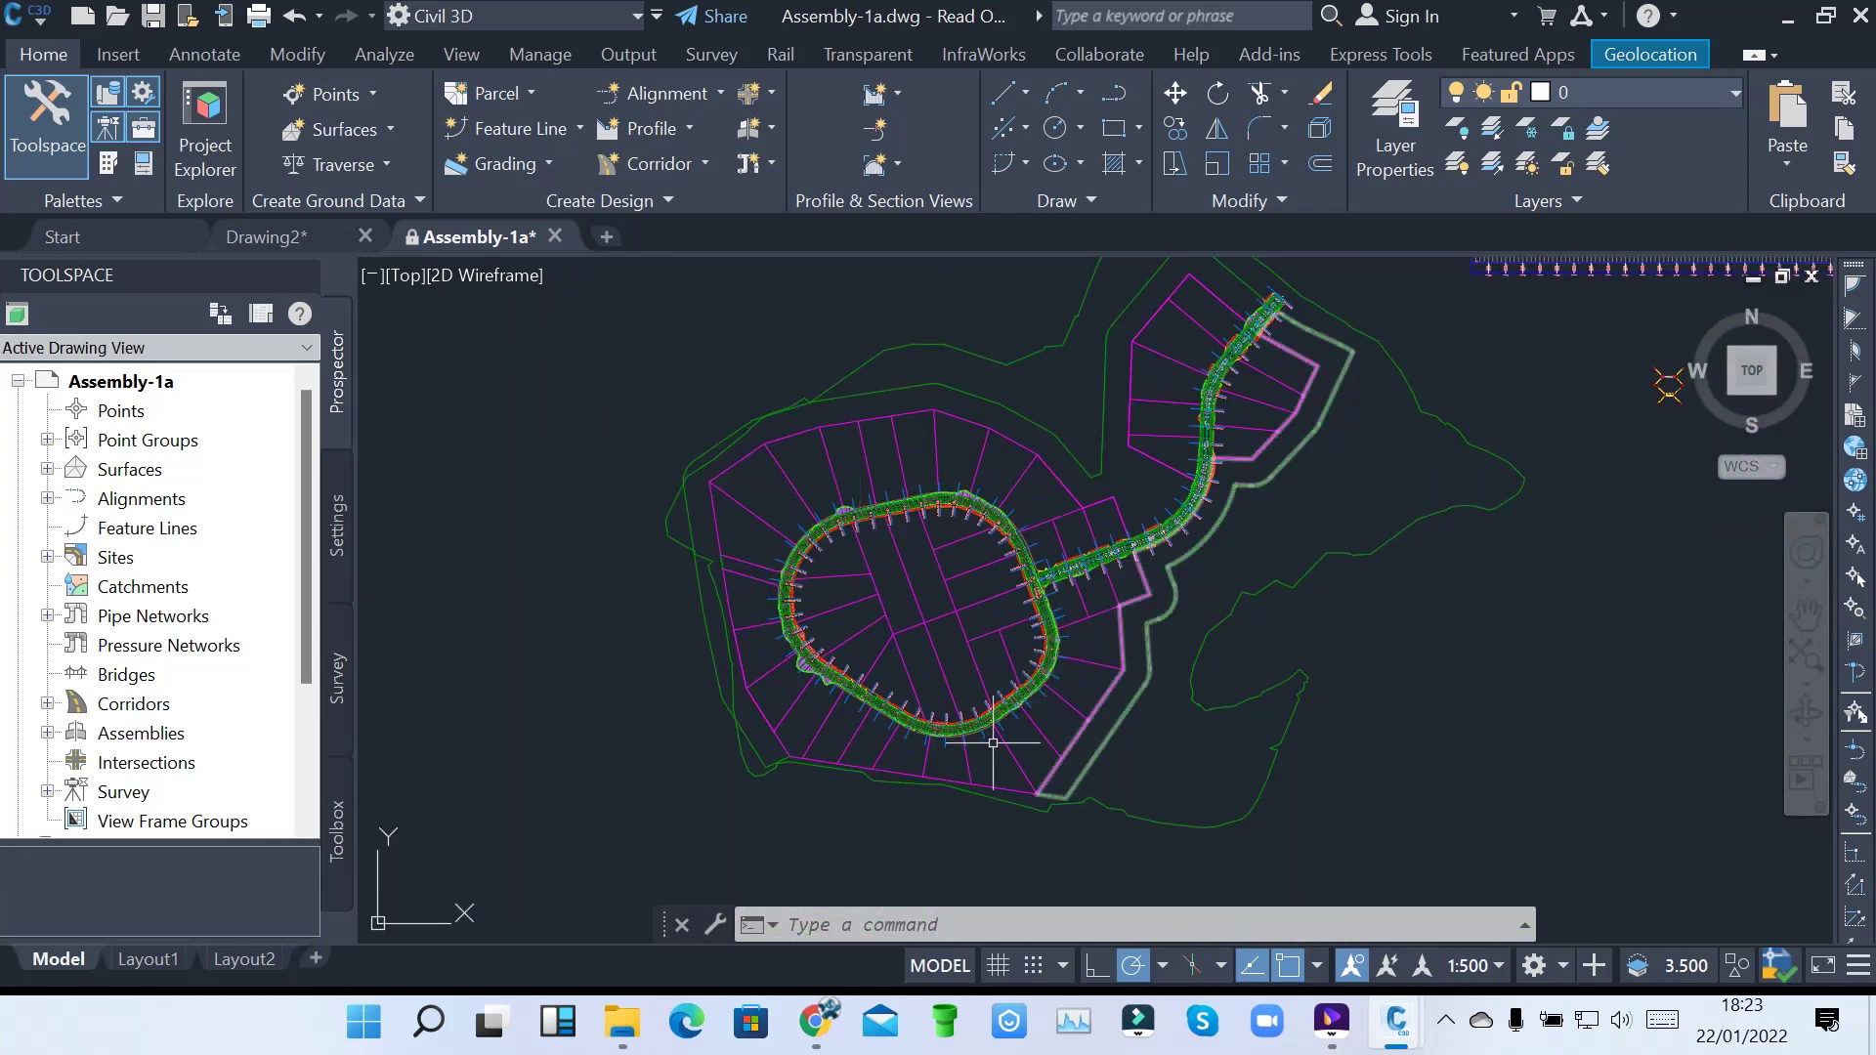
pyautogui.scroll(10, 1050, 746)
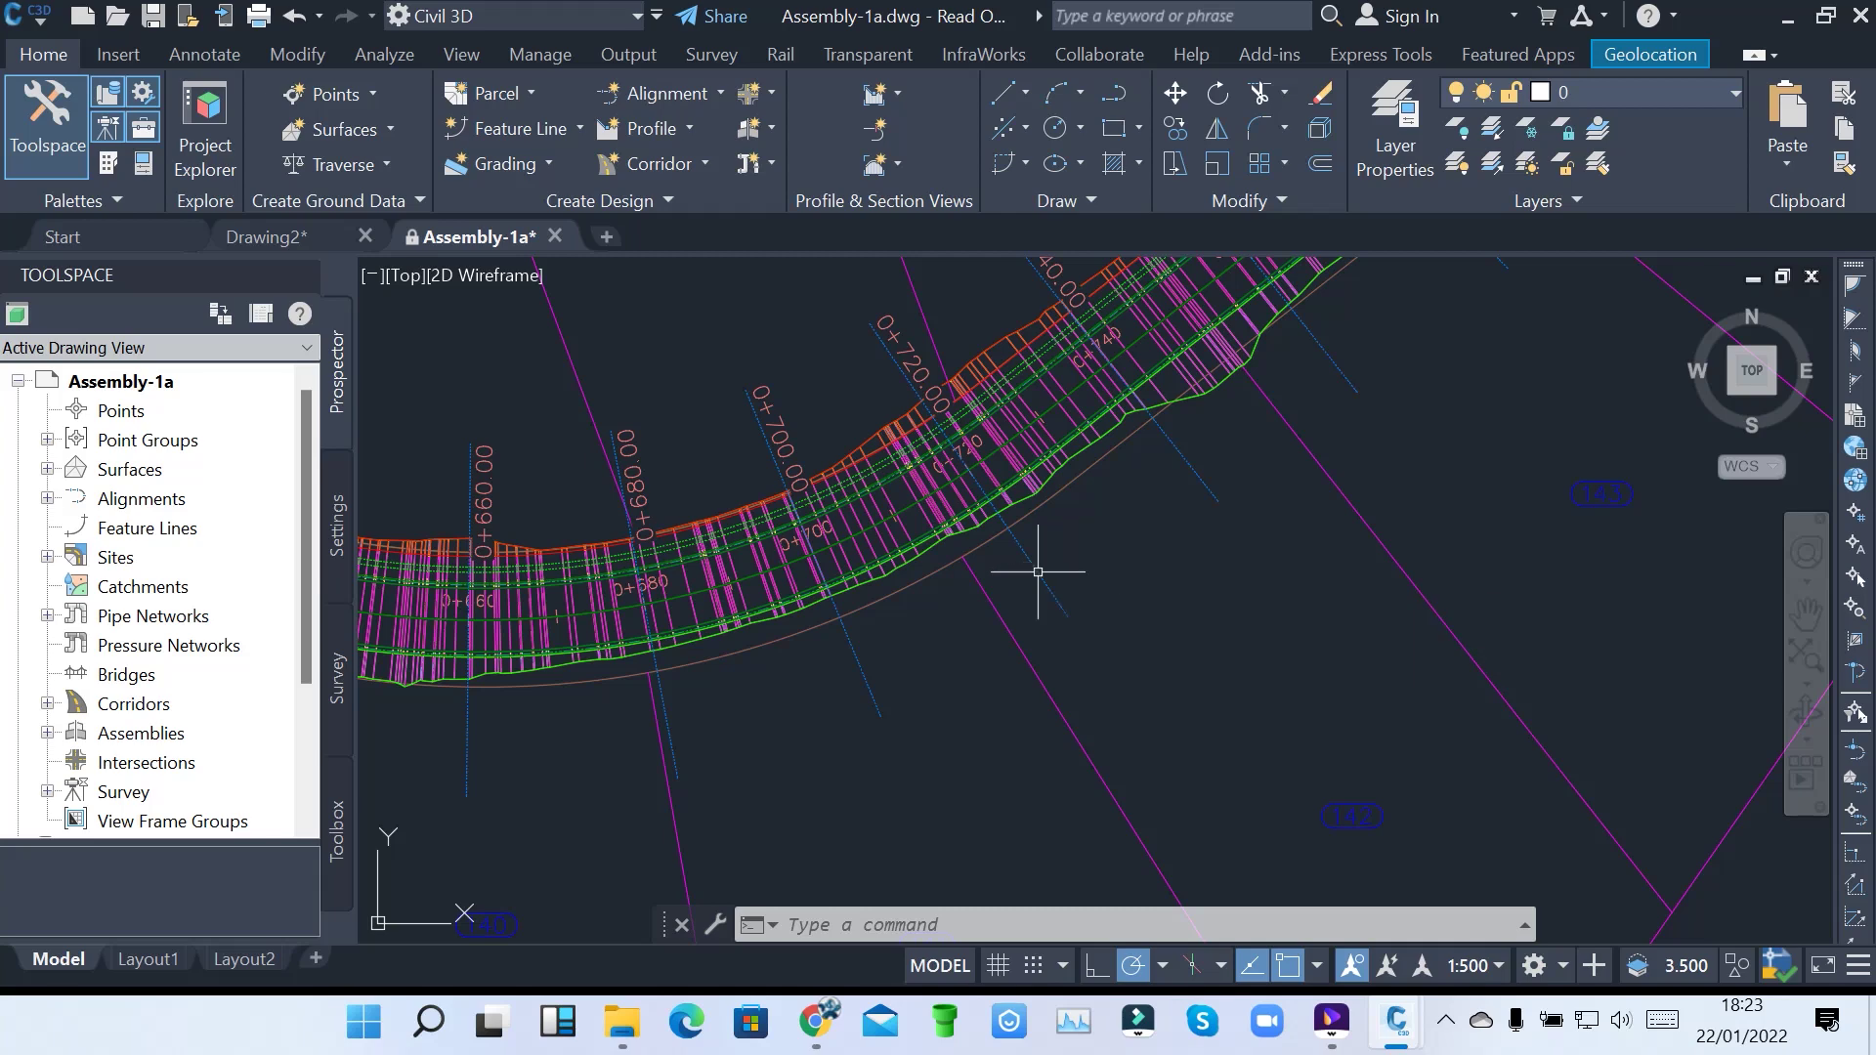
pyautogui.scroll(-12, 995, 590)
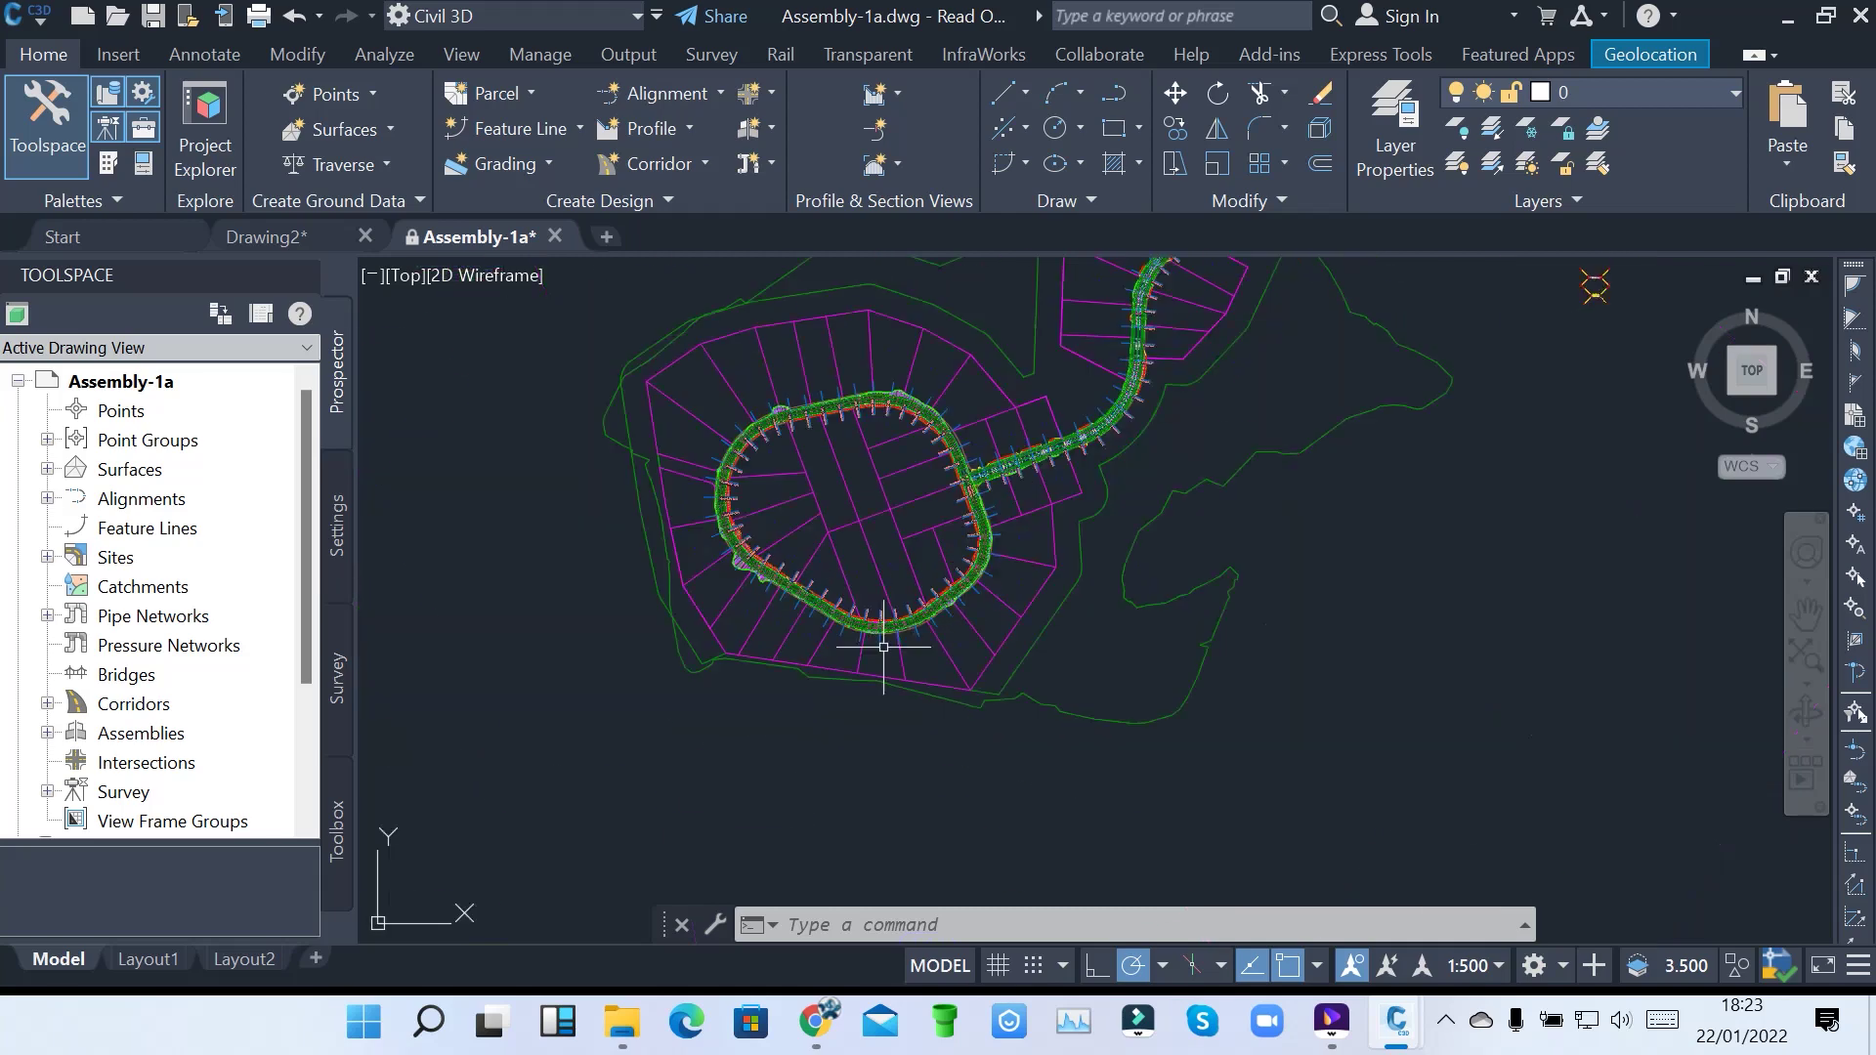
pyautogui.scroll(5, 1261, 503)
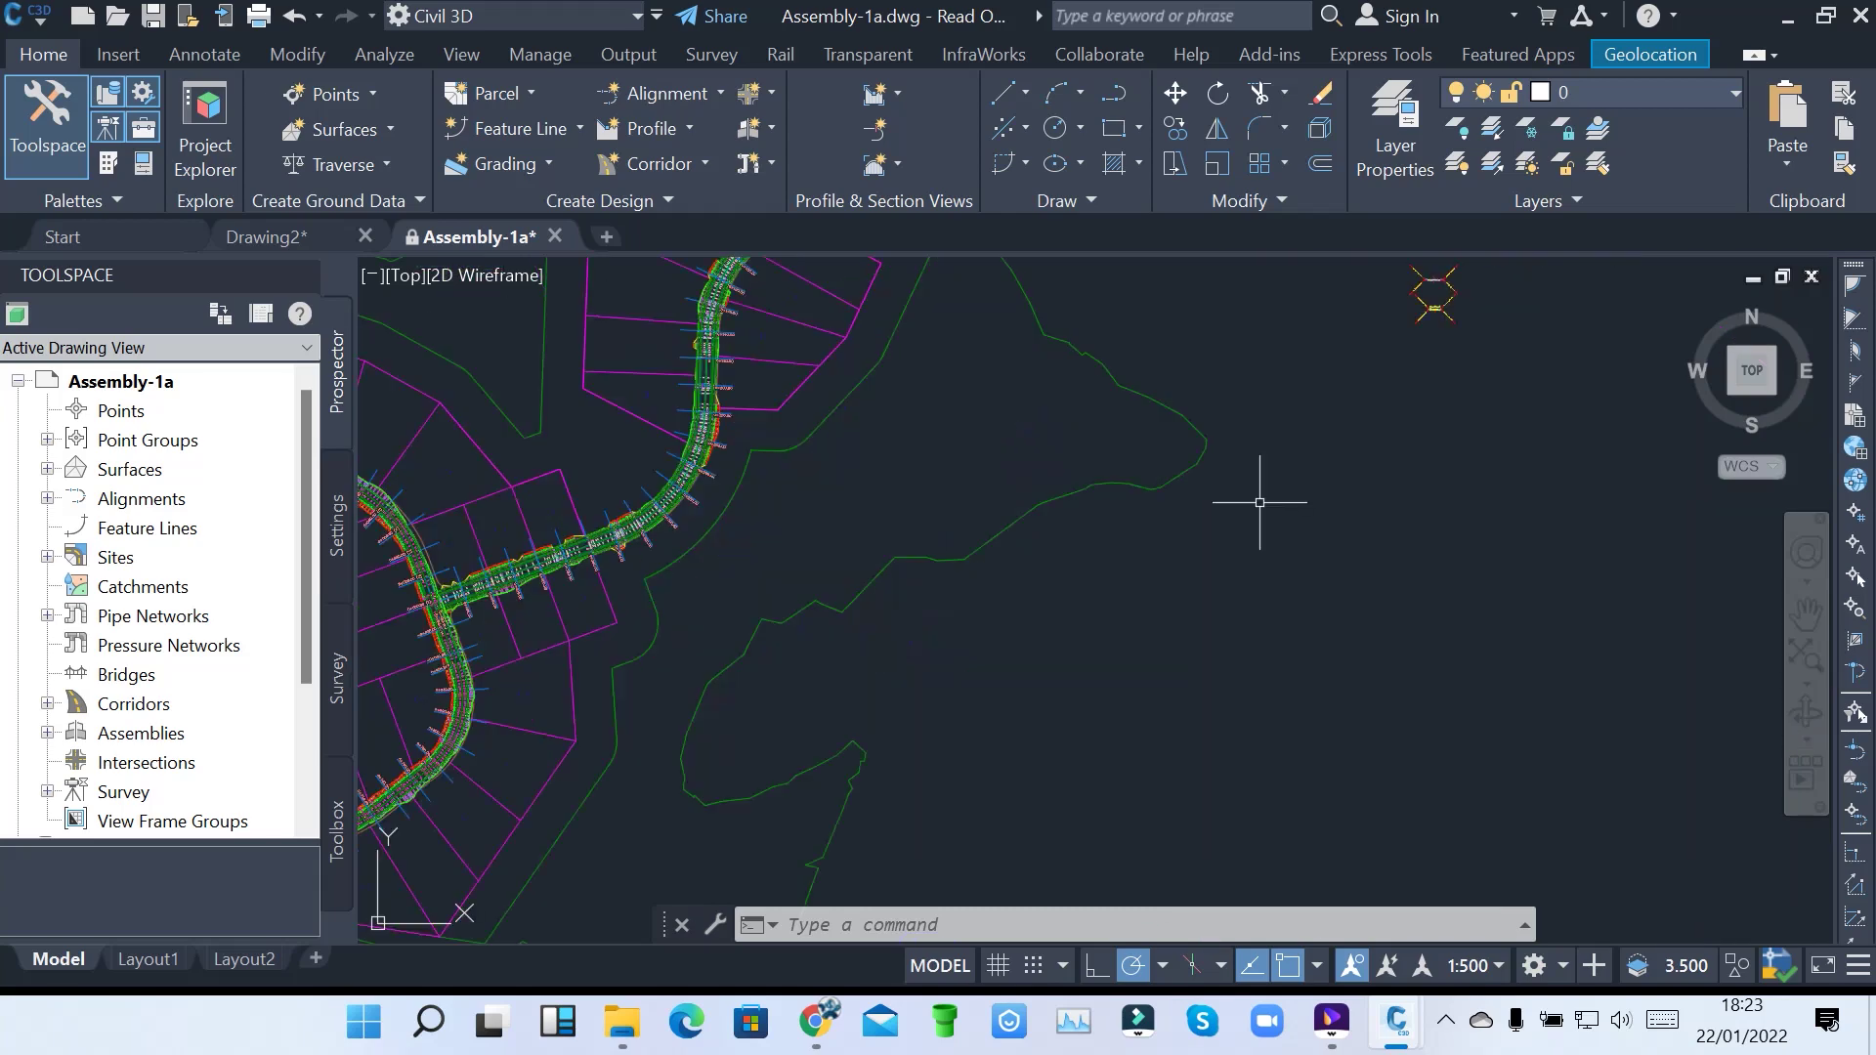
# Start creating multiple section views for First Street from SL Collection - Street 1, naming them "Street 1 Section Views"
pyautogui.click(884, 163)
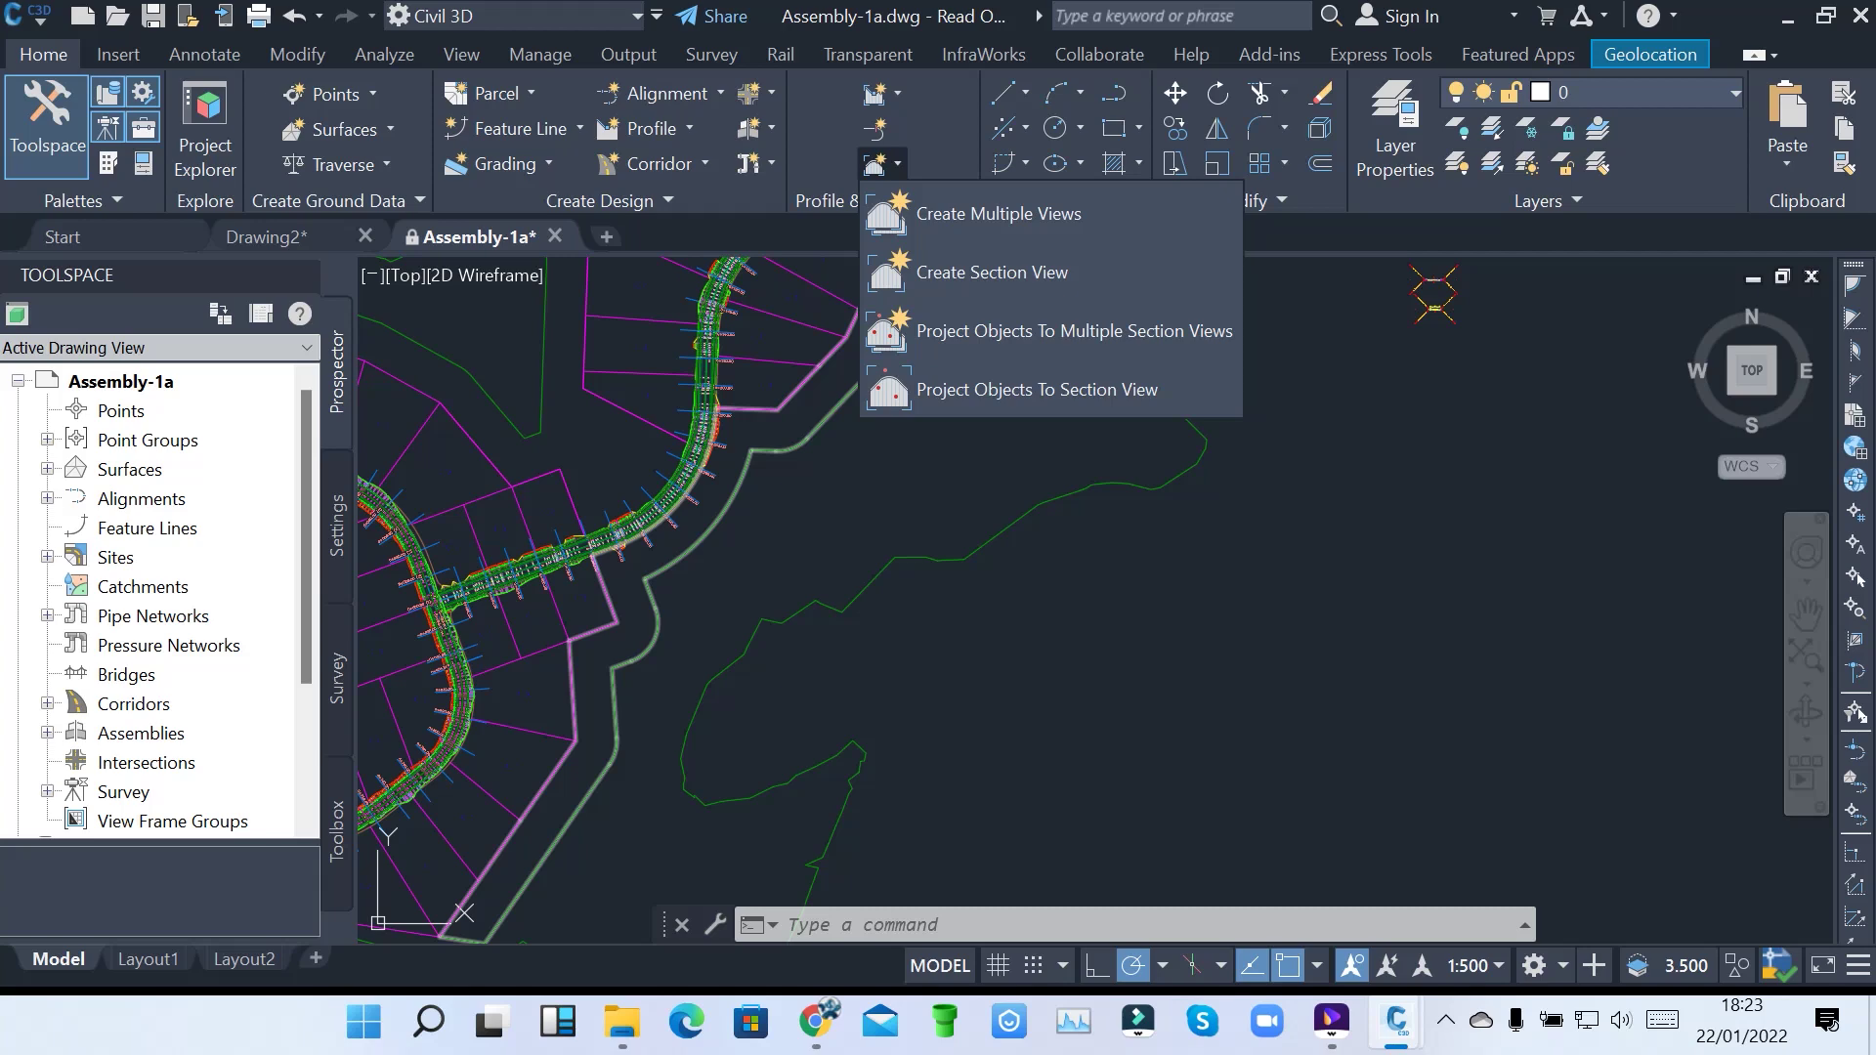
pyautogui.moveTo(664, 388); pyautogui.dragTo(855, 478, button='middle')
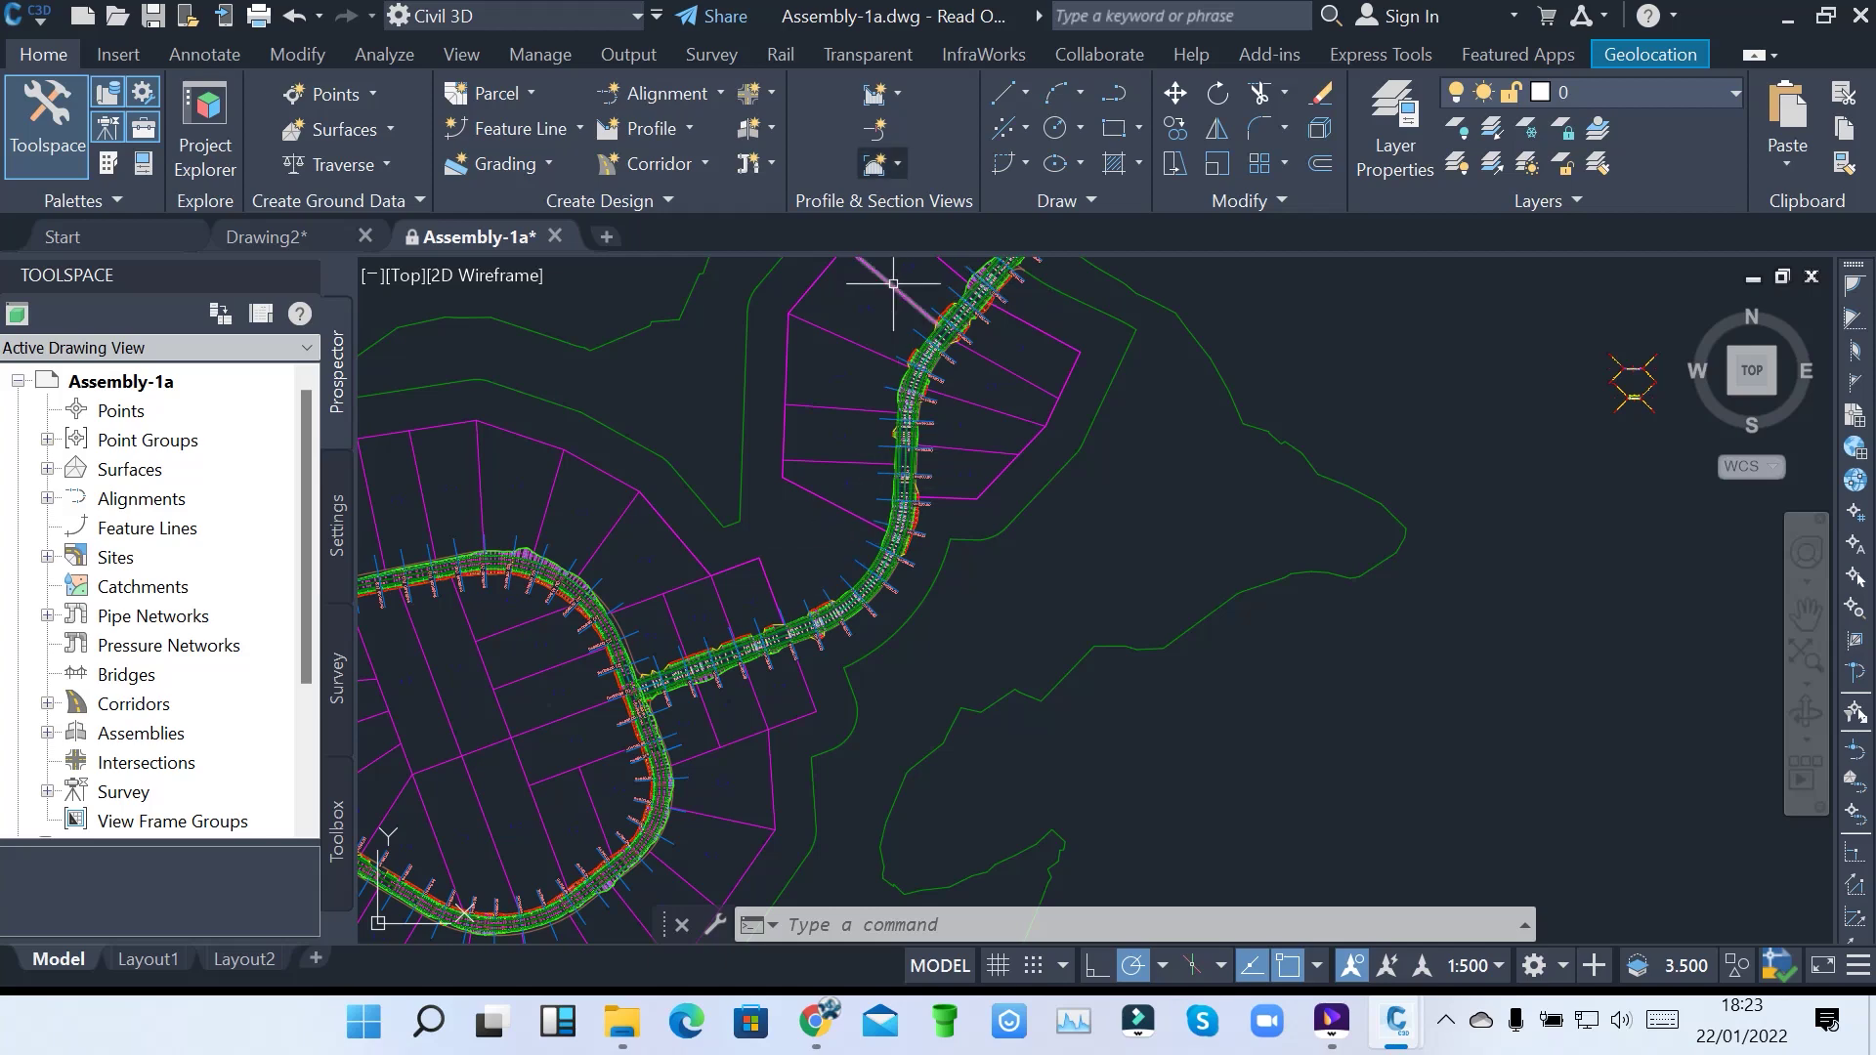
pyautogui.click(896, 163)
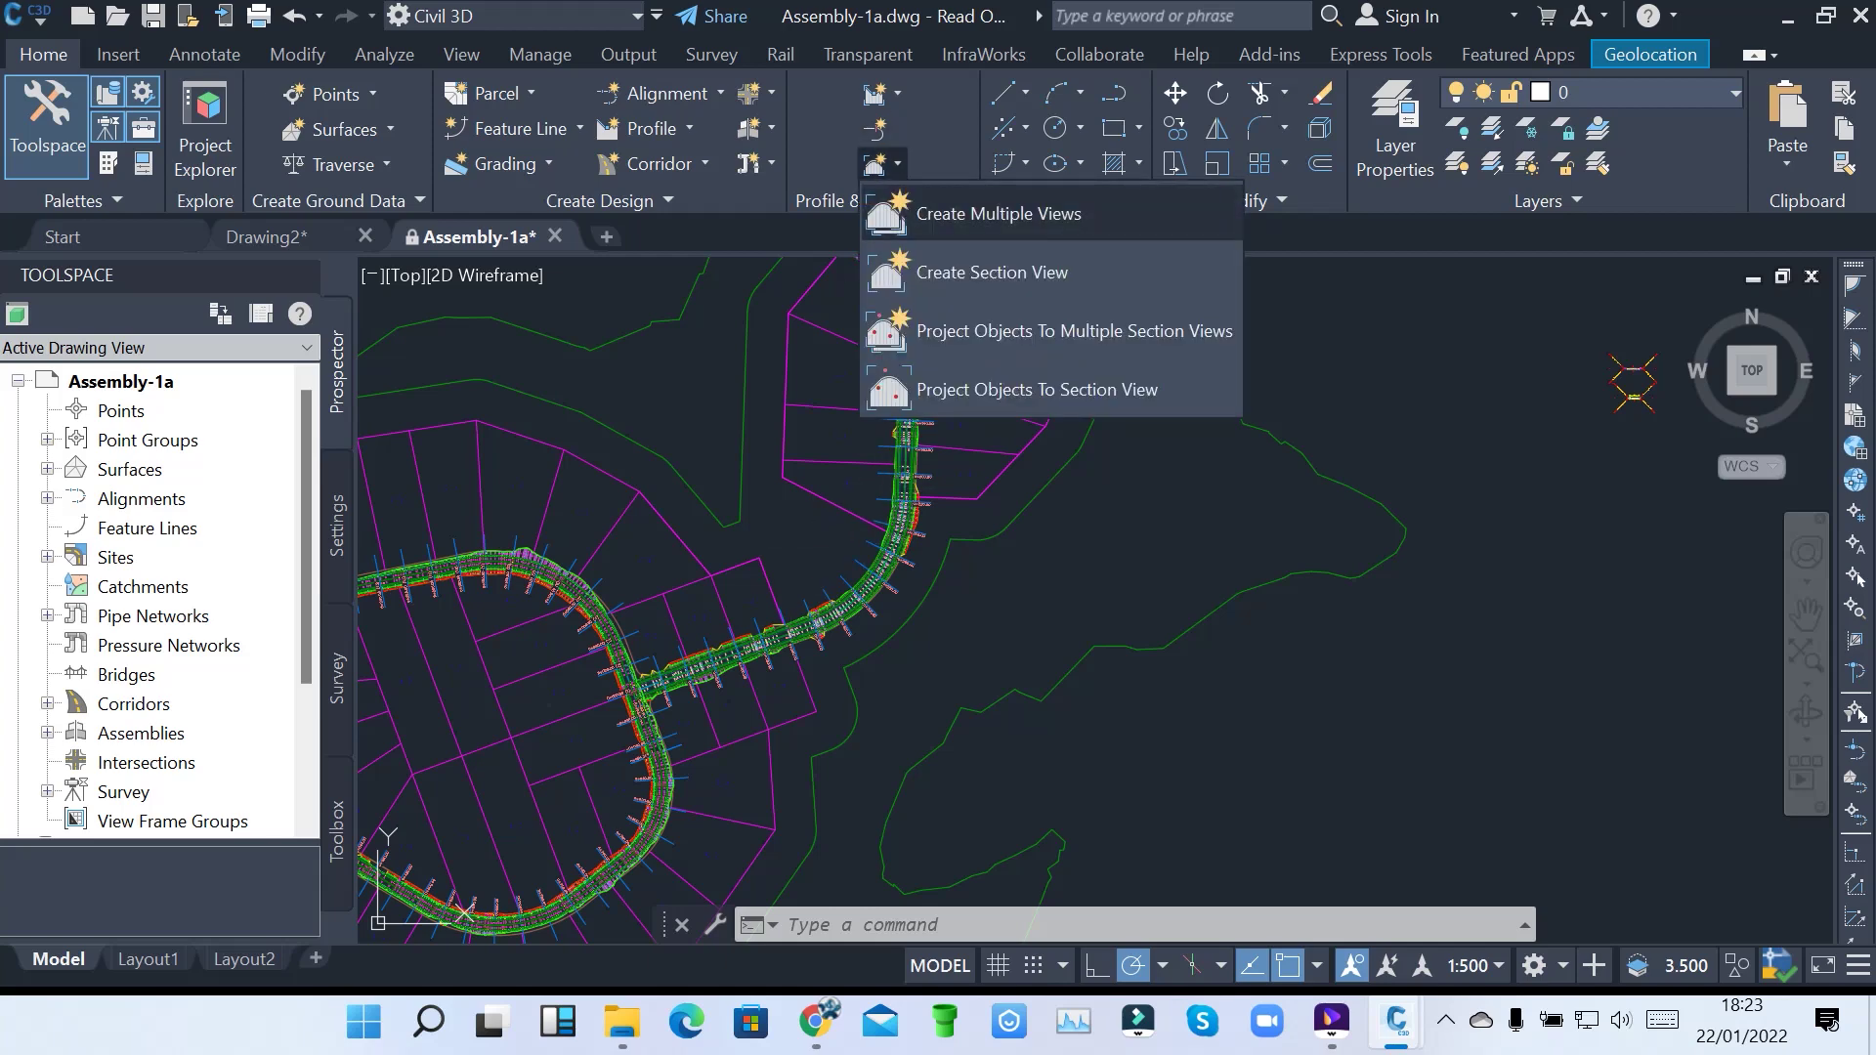
pyautogui.click(997, 213)
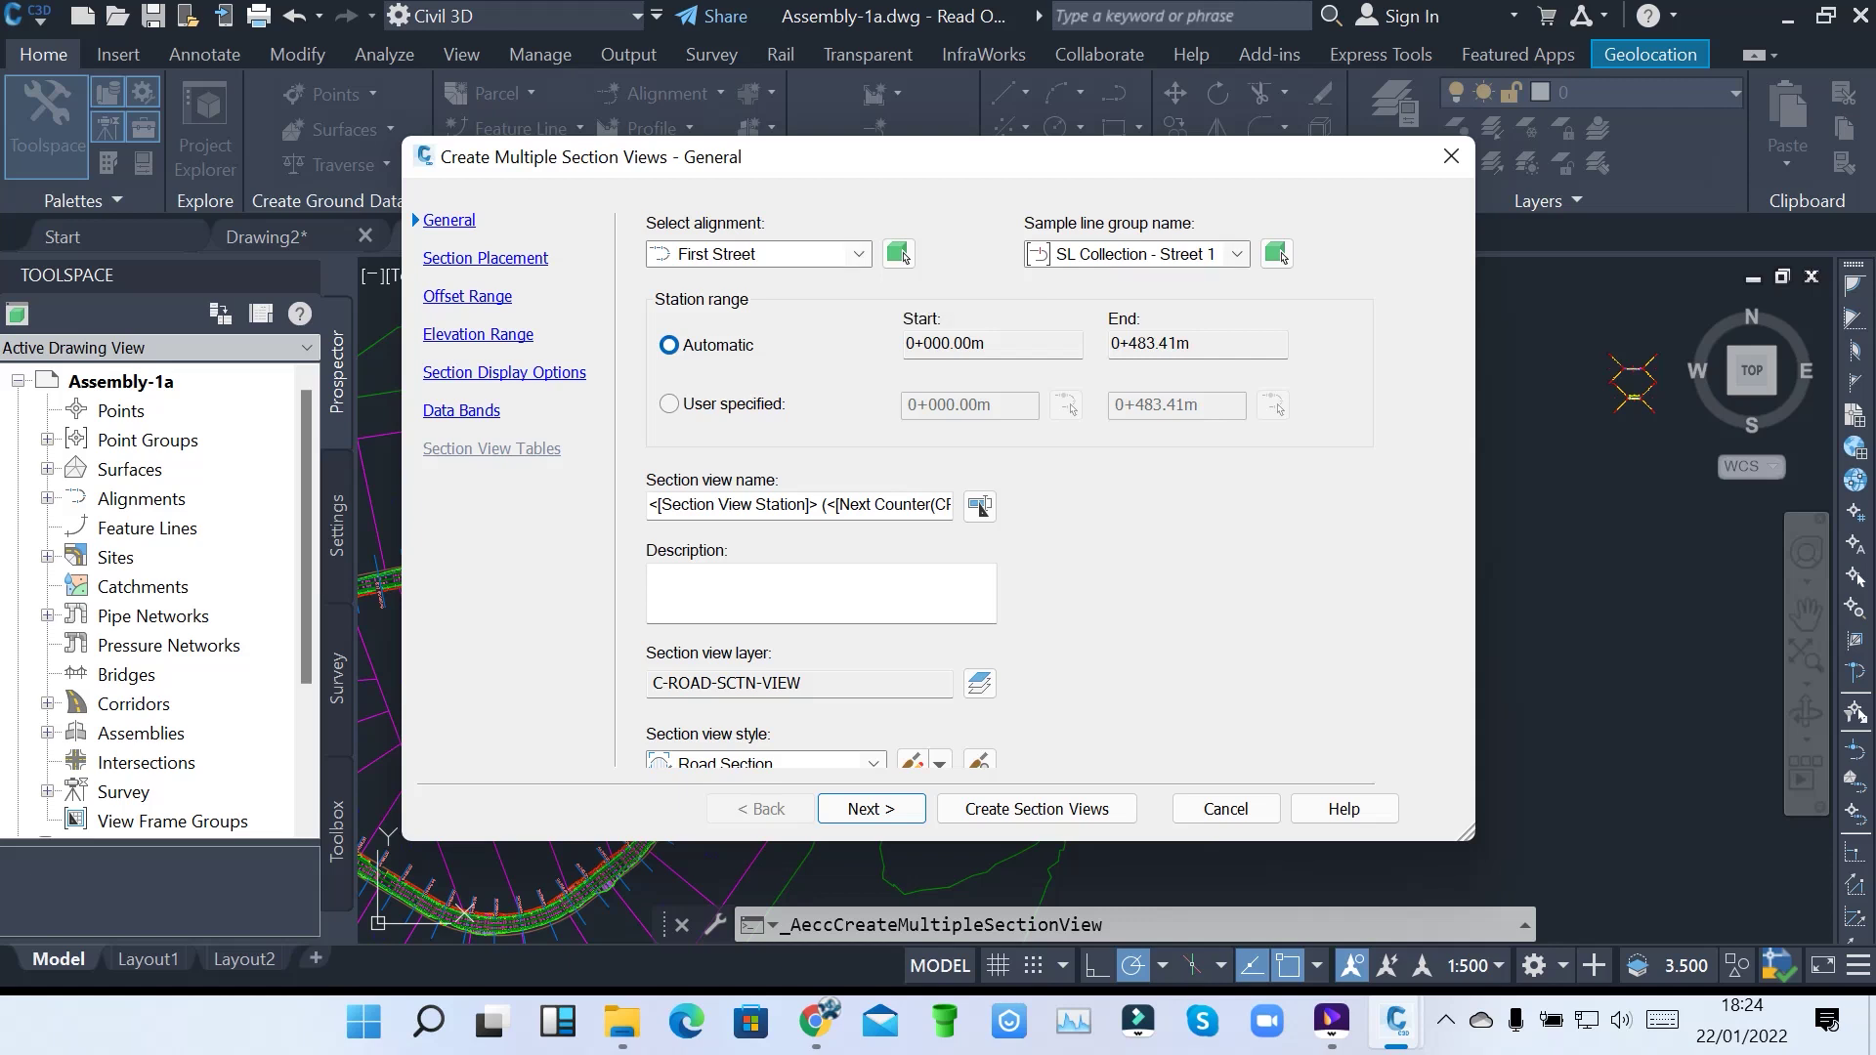
pyautogui.click(799, 506)
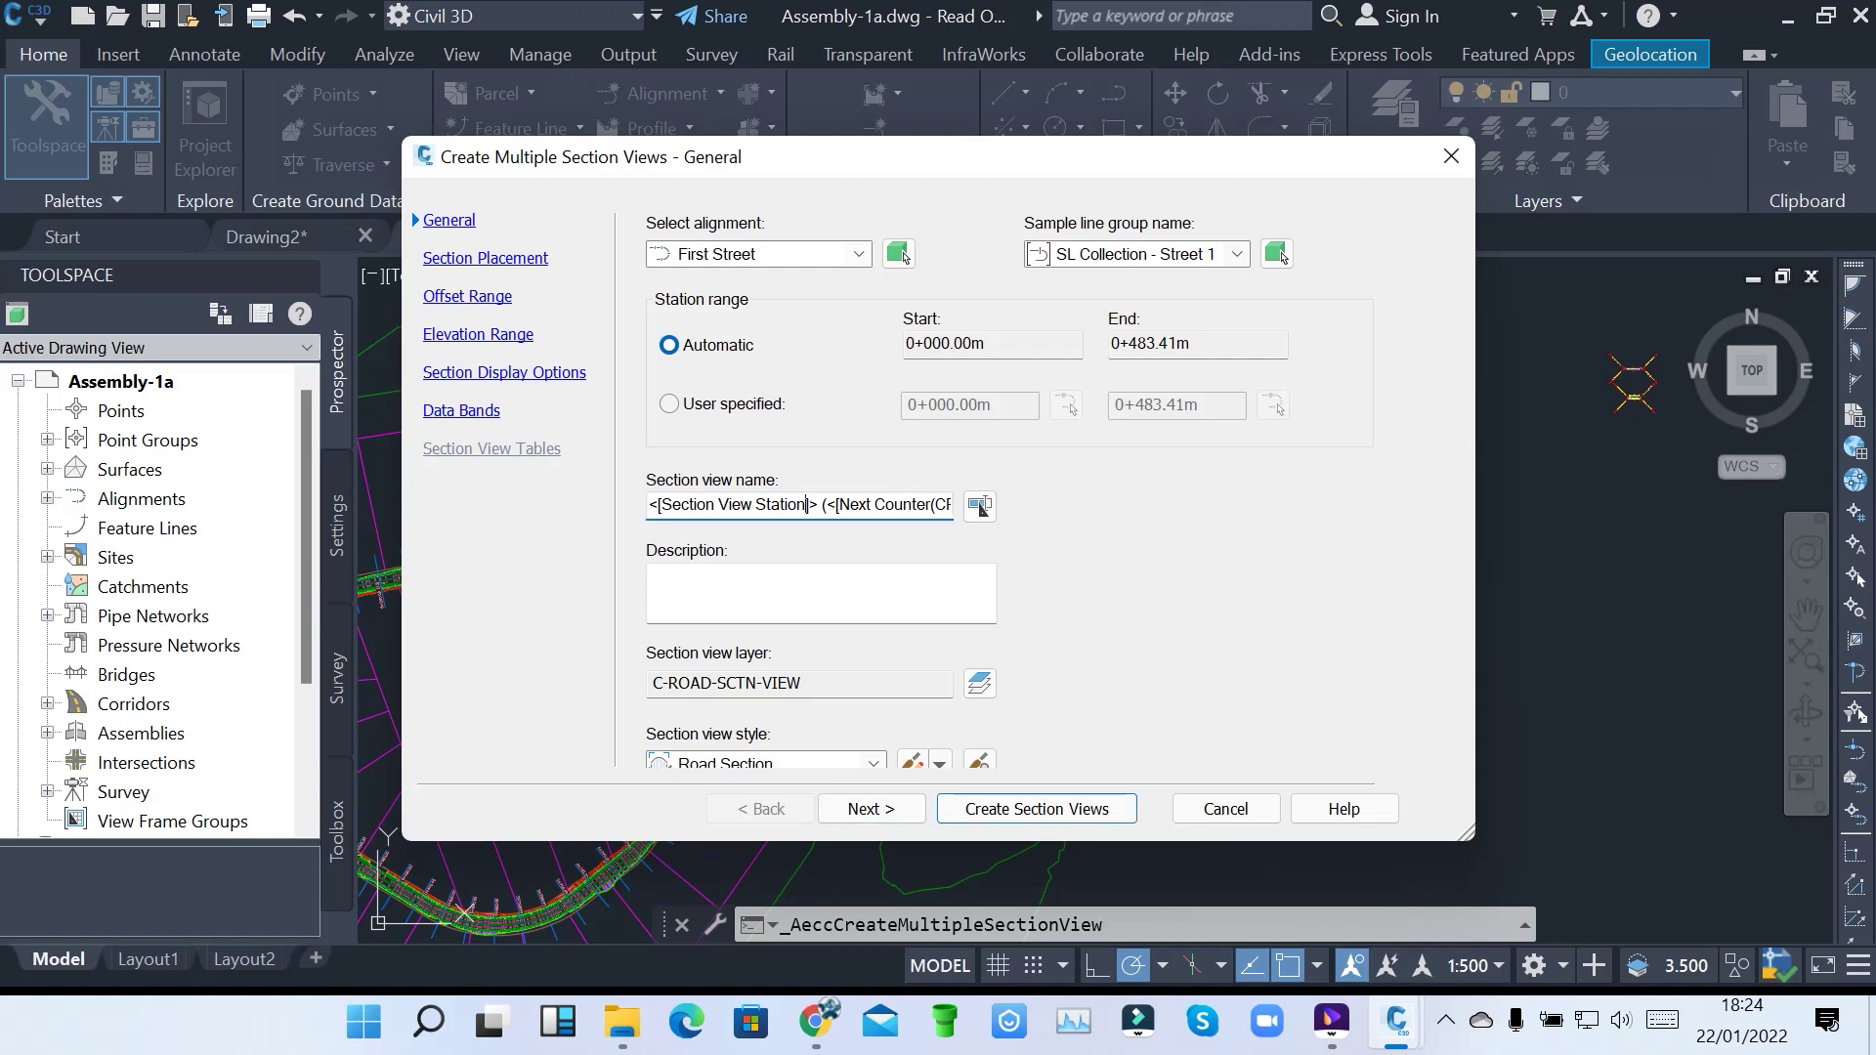
pyautogui.hotkey('ctrl', 'a')
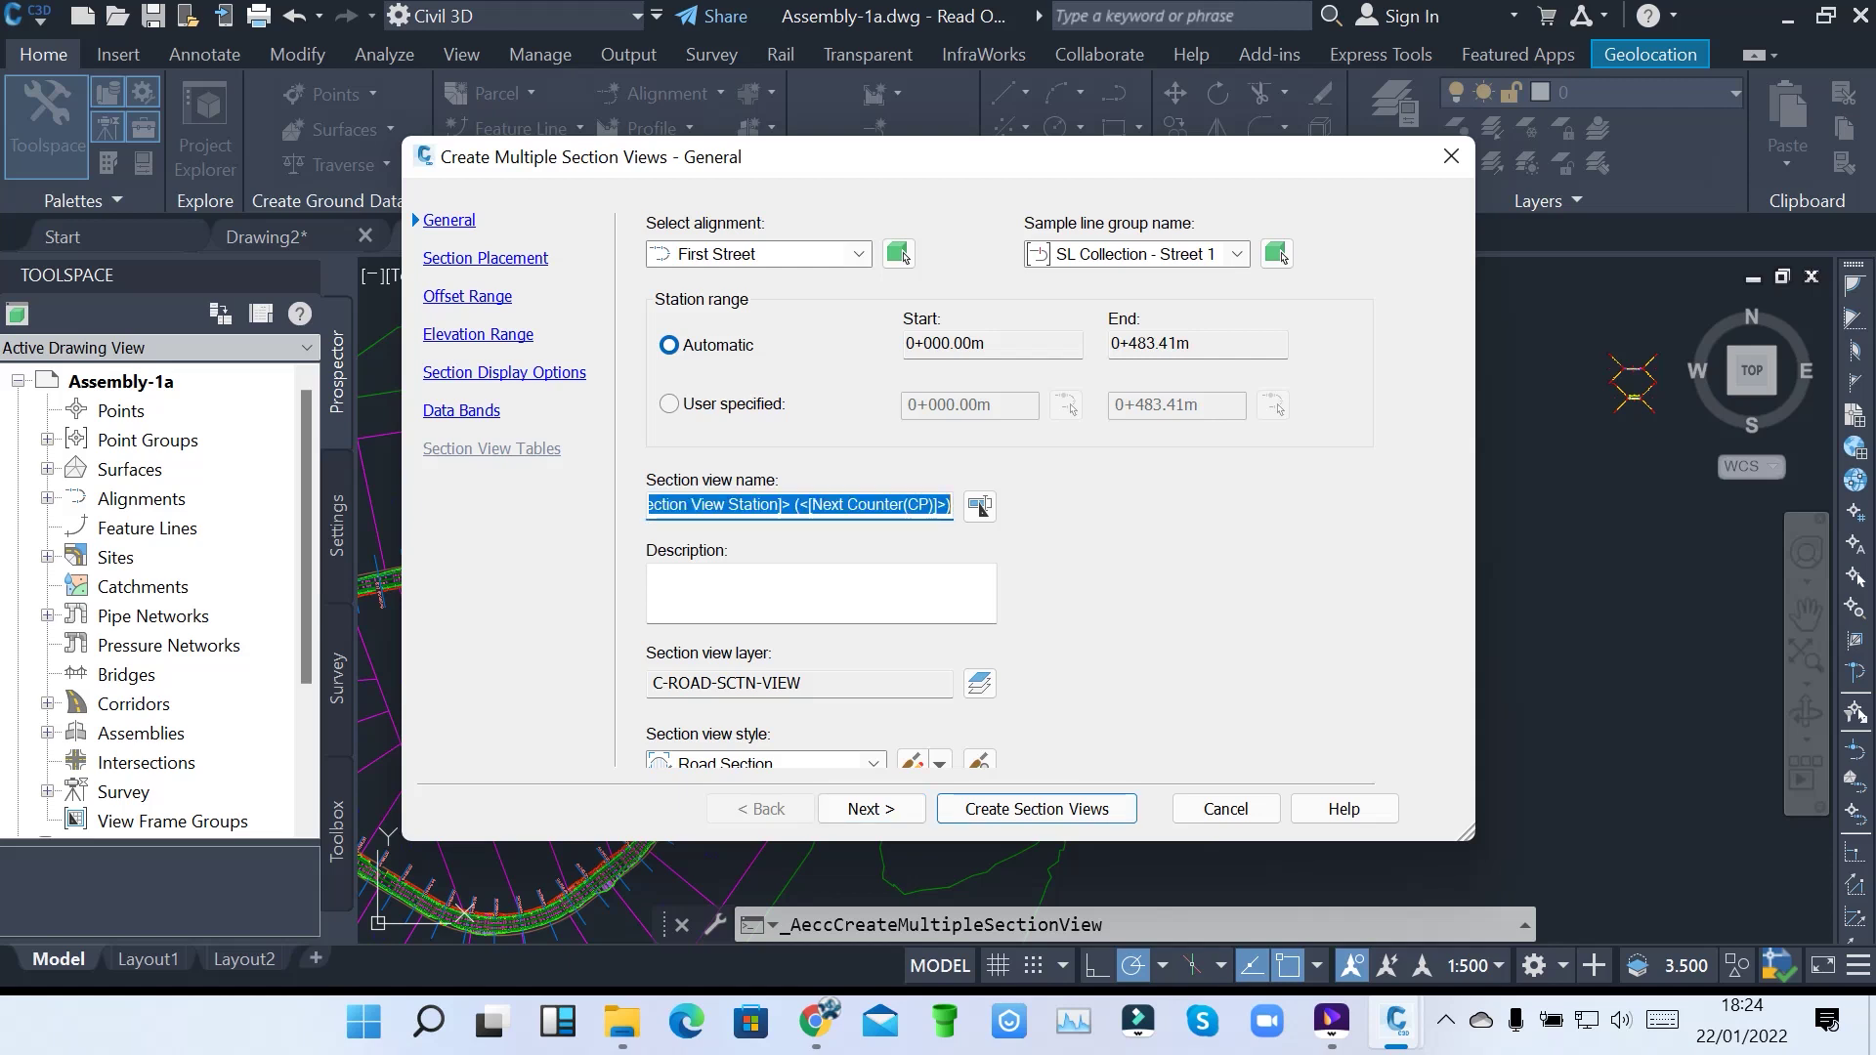
pyautogui.write('Sr')
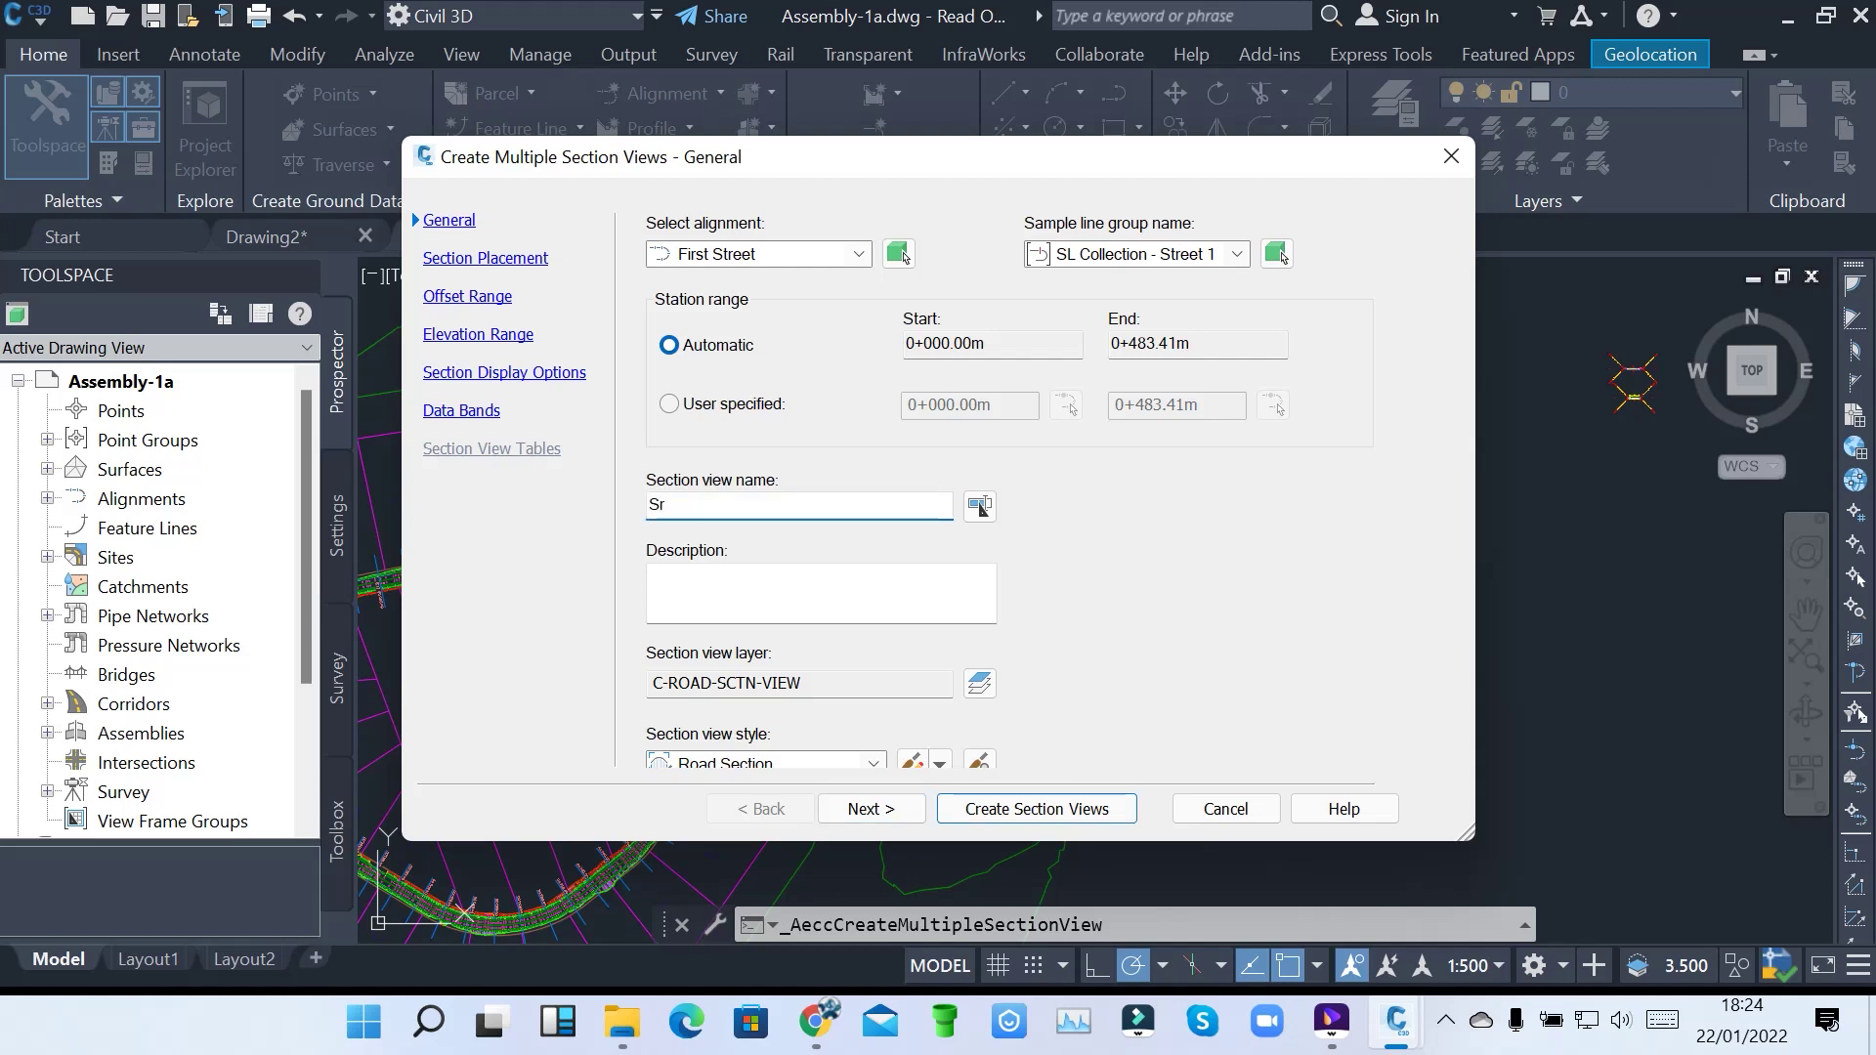
pyautogui.press('BackSpace')
pyautogui.write('treet 1 Section ')
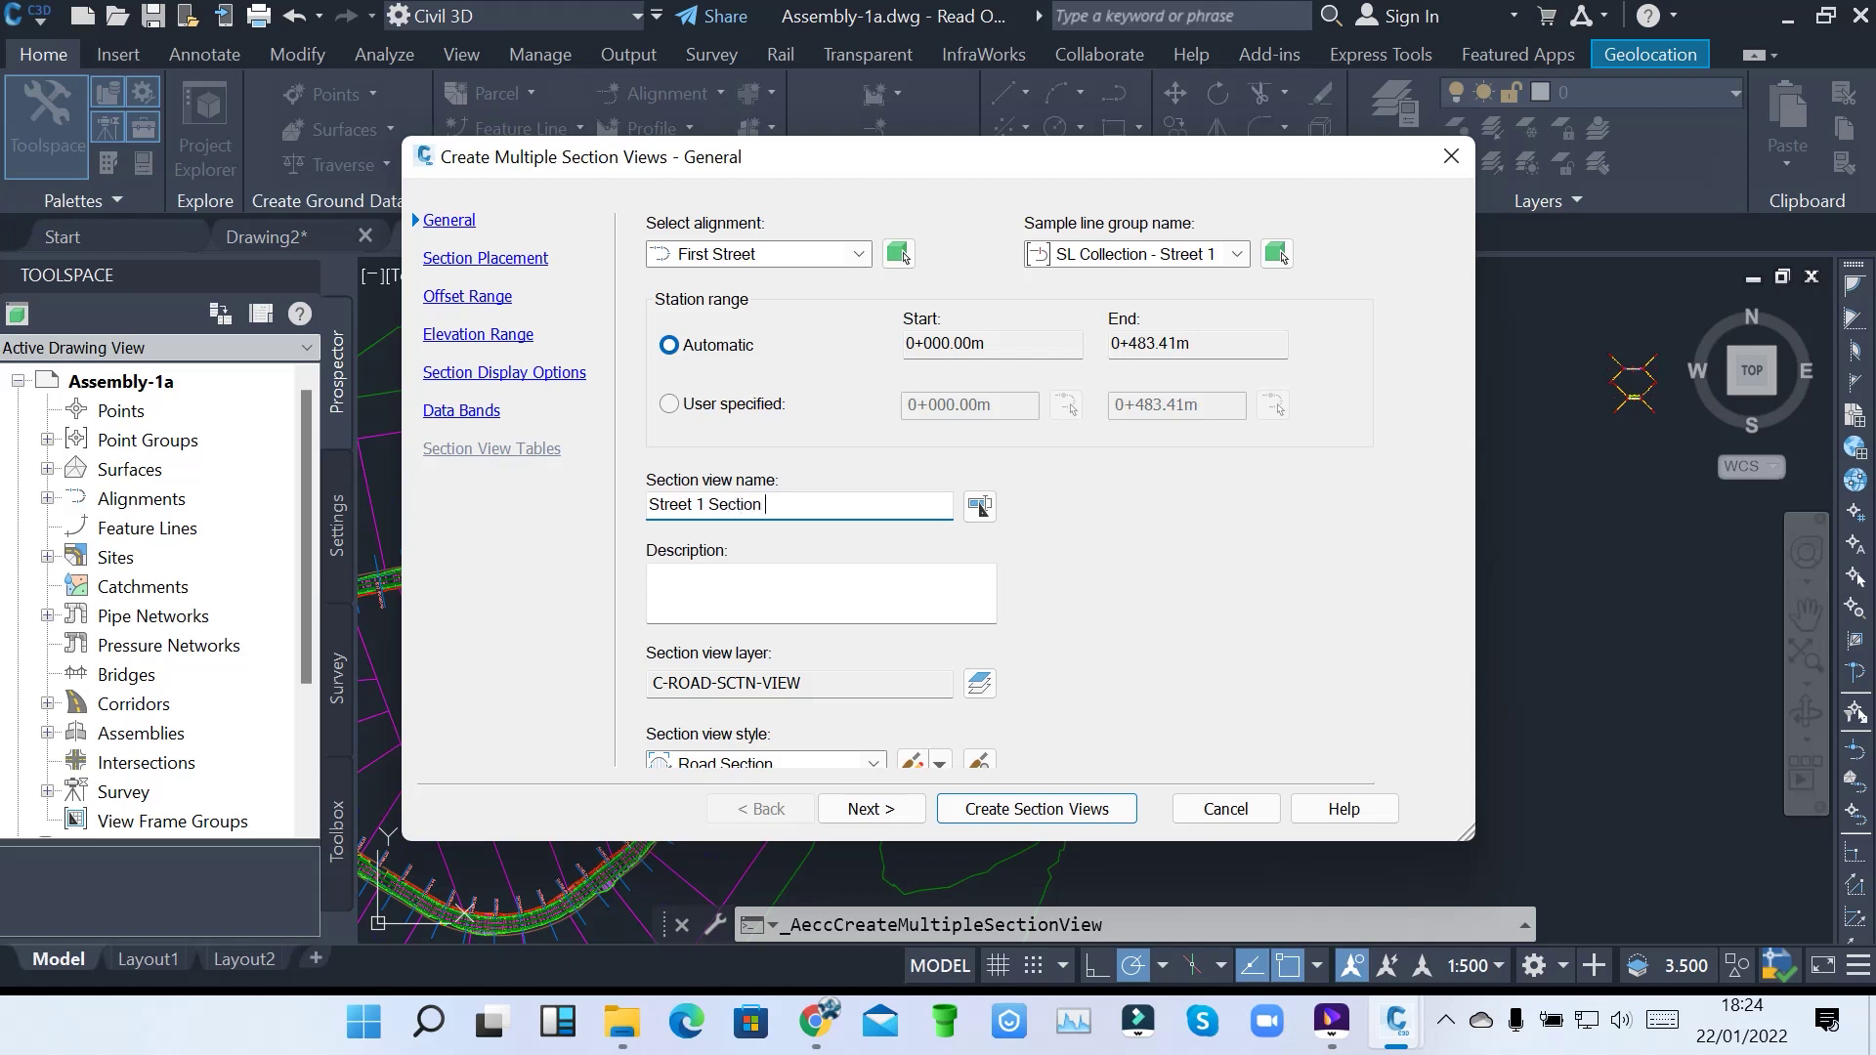
pyautogui.write('Views')
pyautogui.click(870, 809)
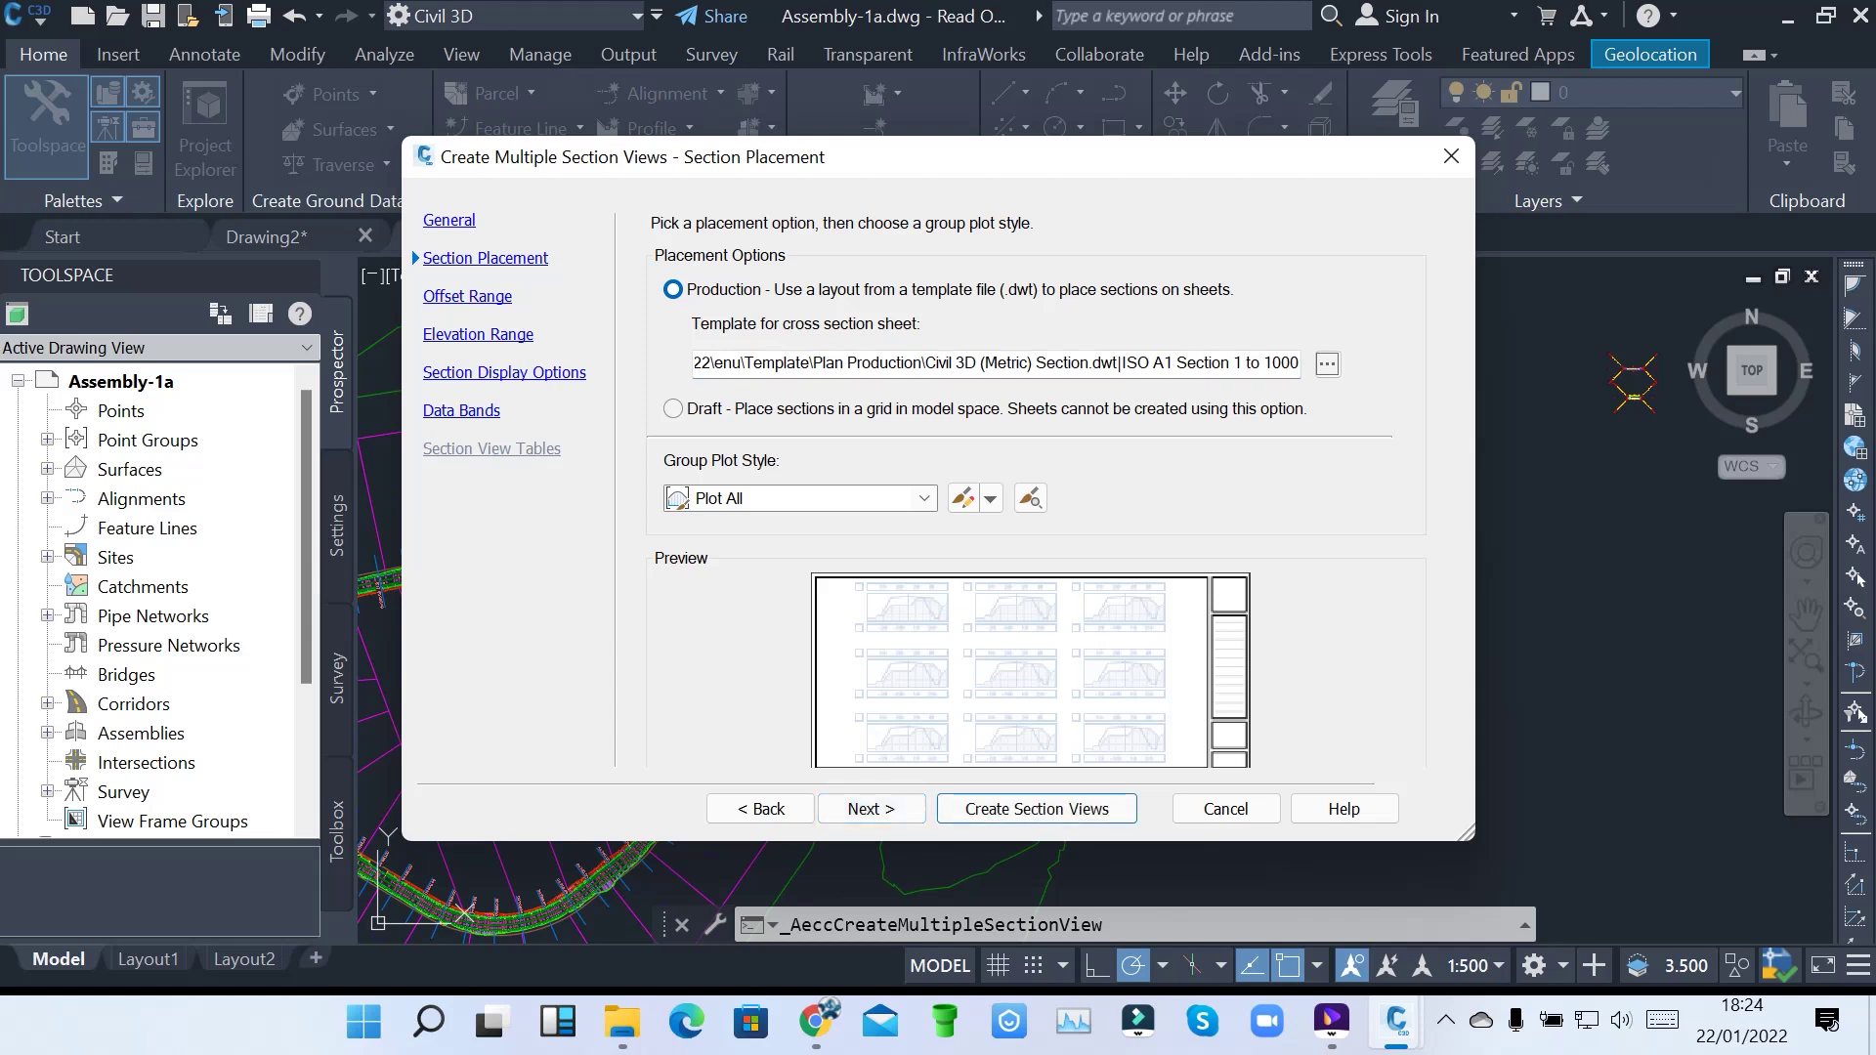
# Keep production placement with the Plot All group plot style and leave the section views' offset range on automatic
pyautogui.click(871, 808)
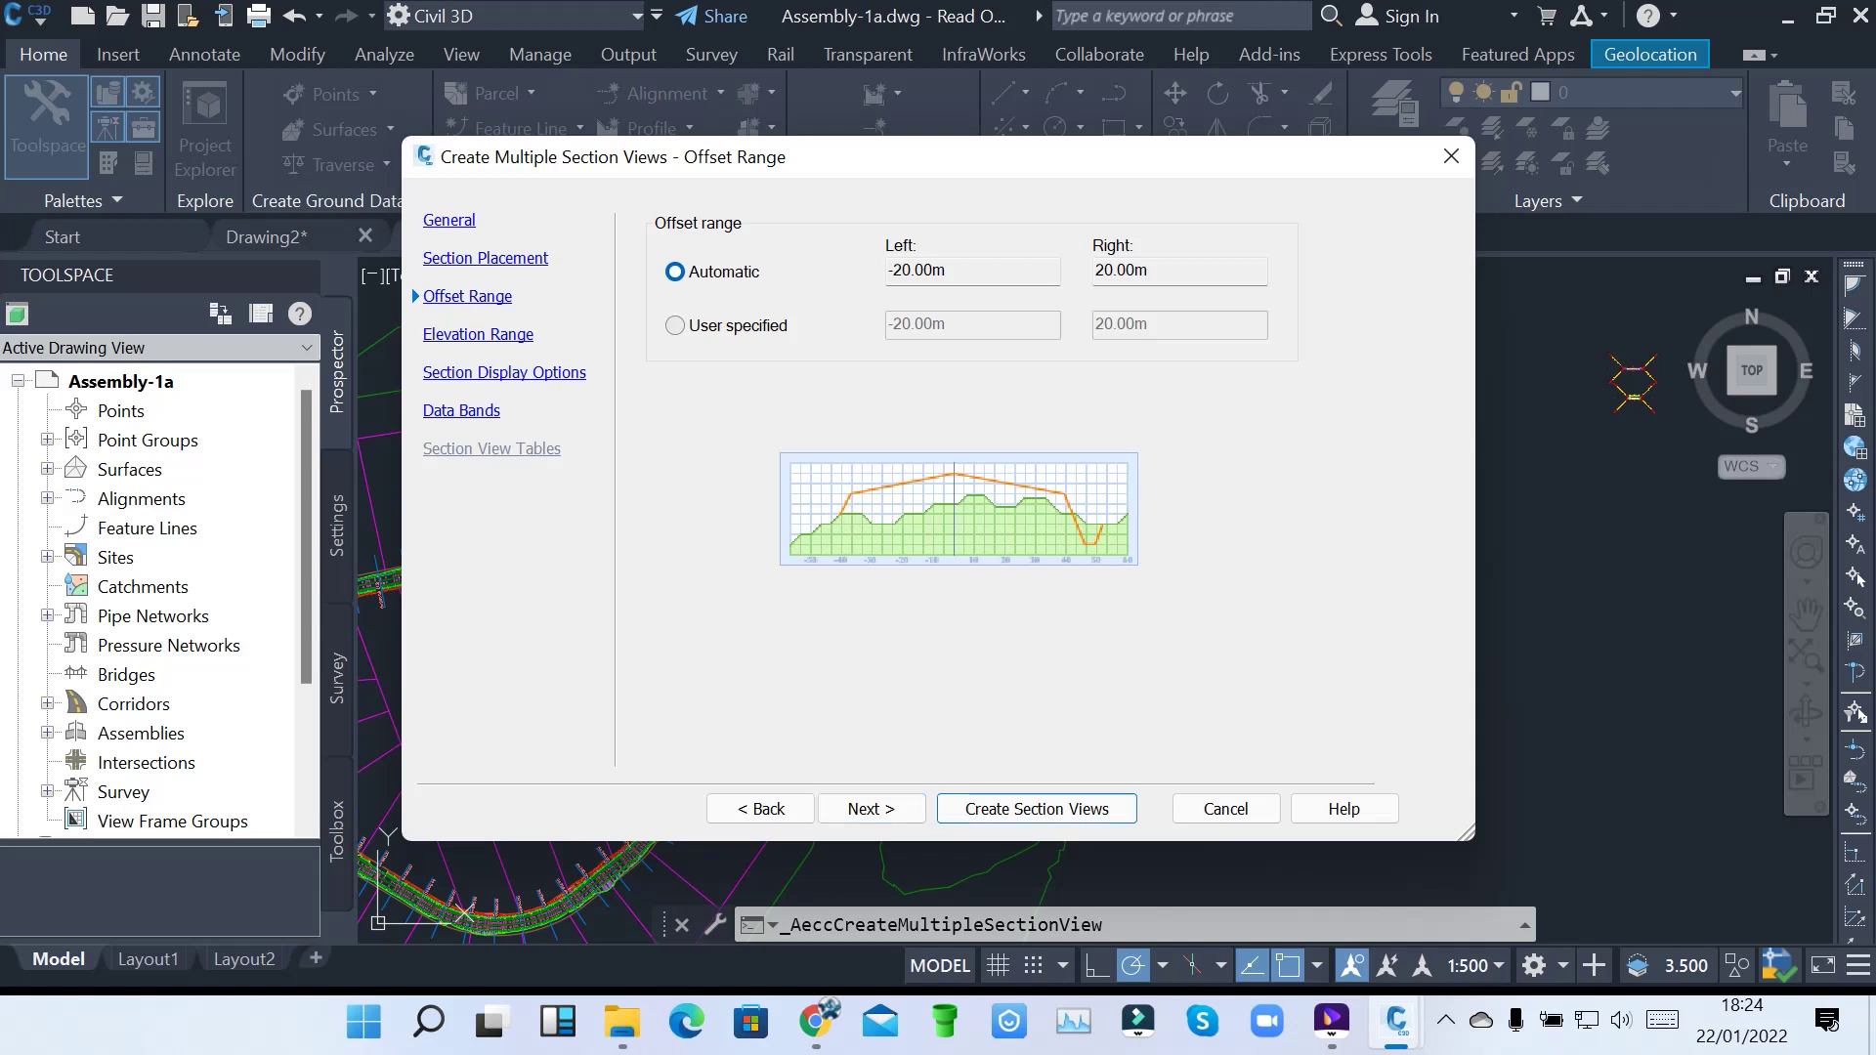
pyautogui.click(676, 326)
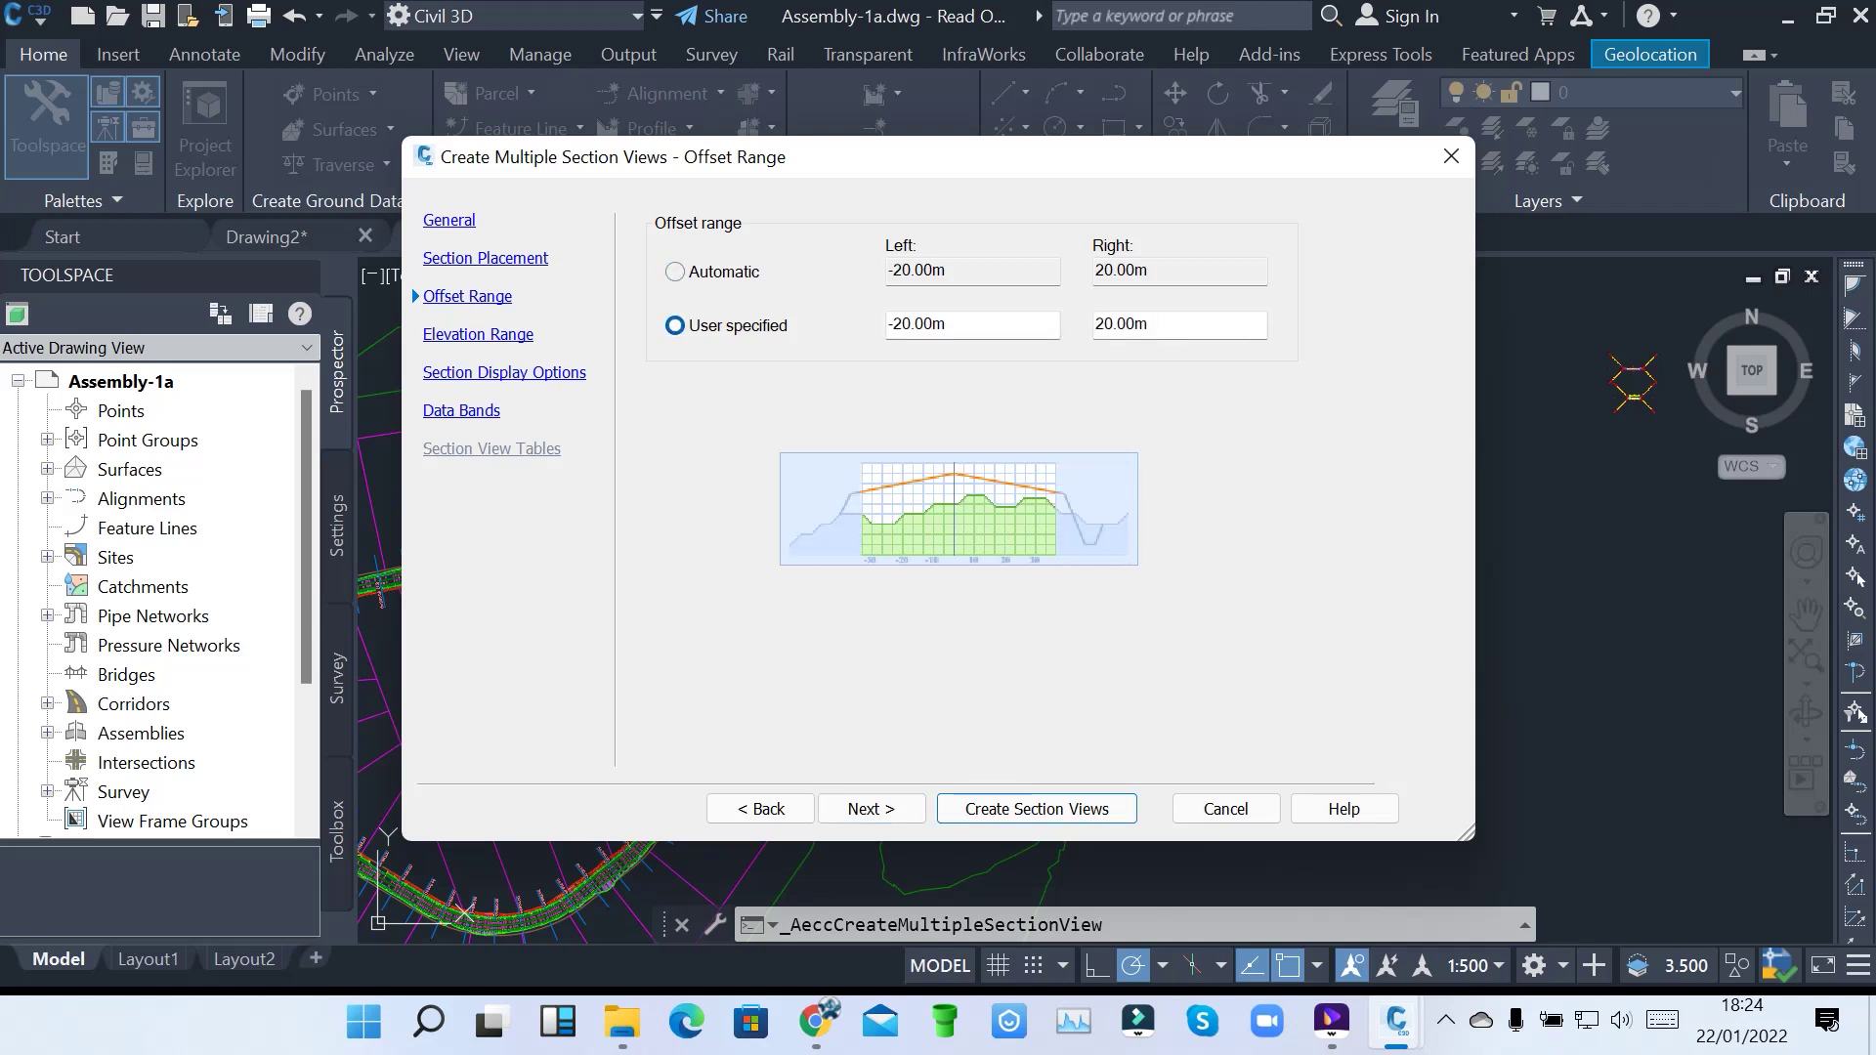
pyautogui.click(675, 271)
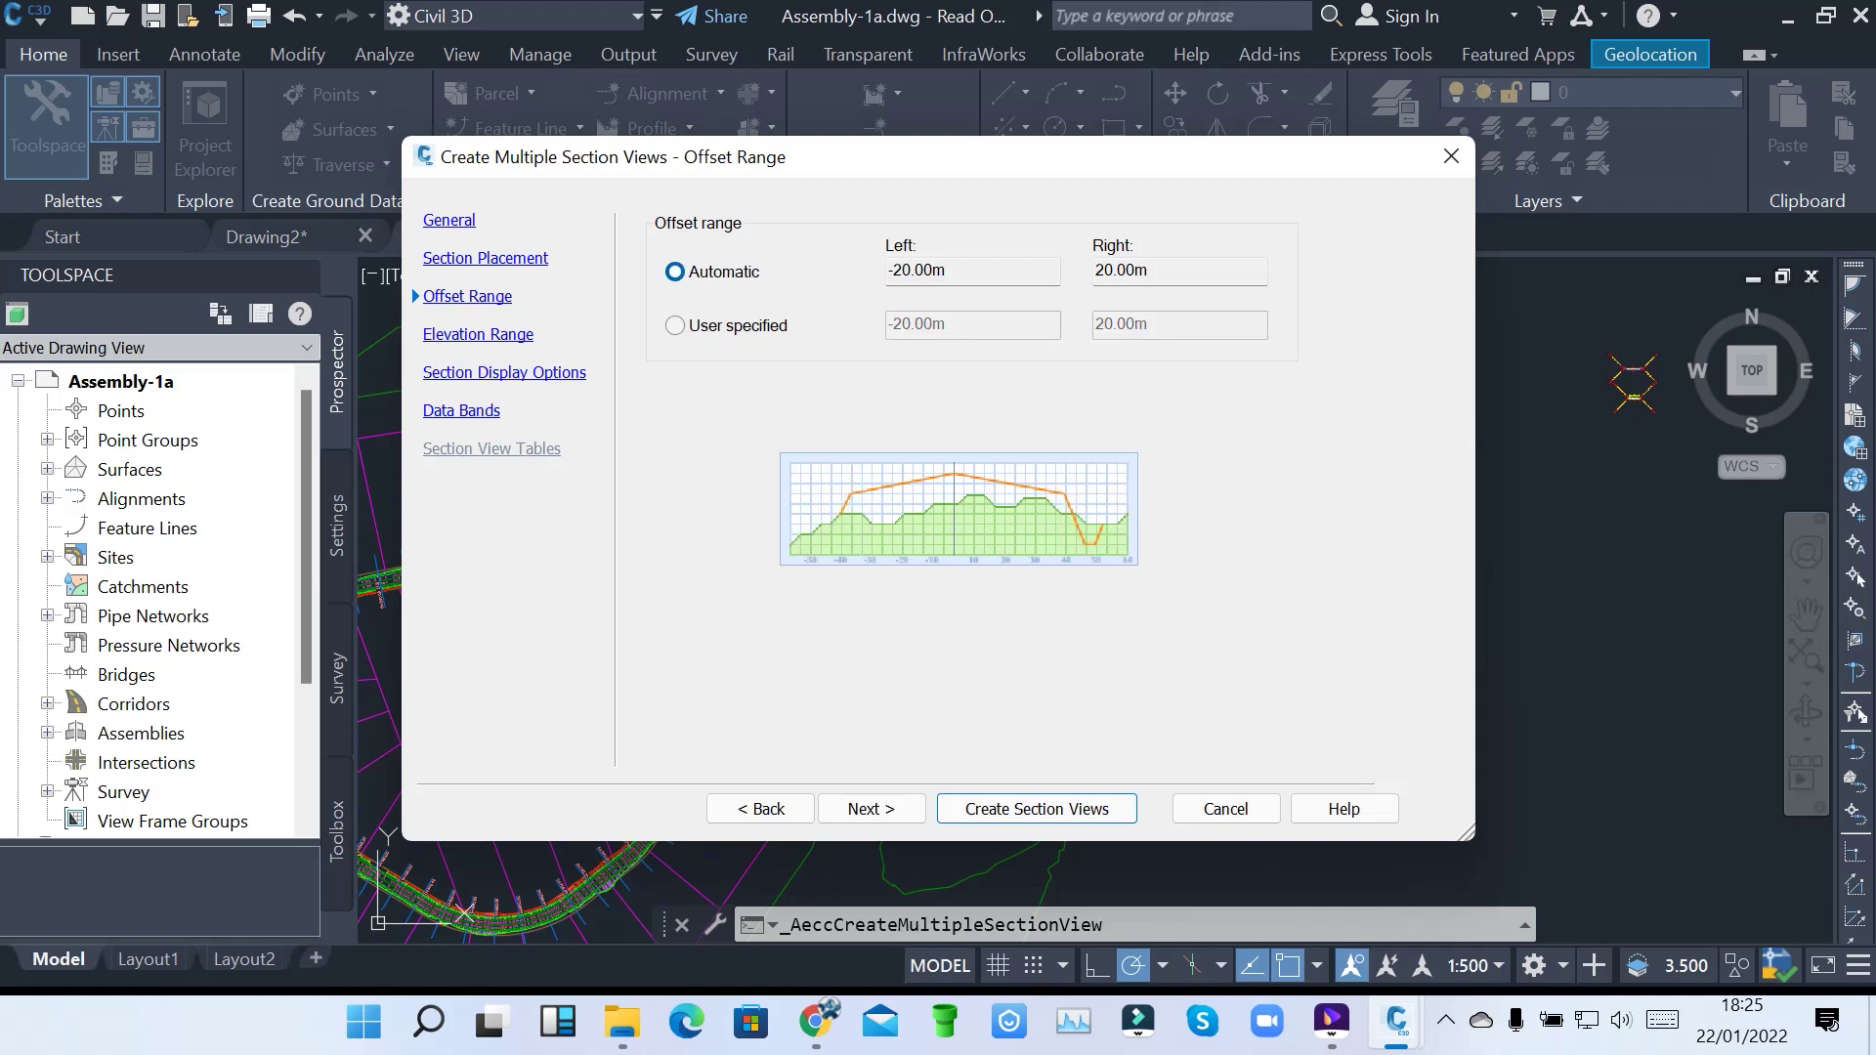
pyautogui.click(871, 809)
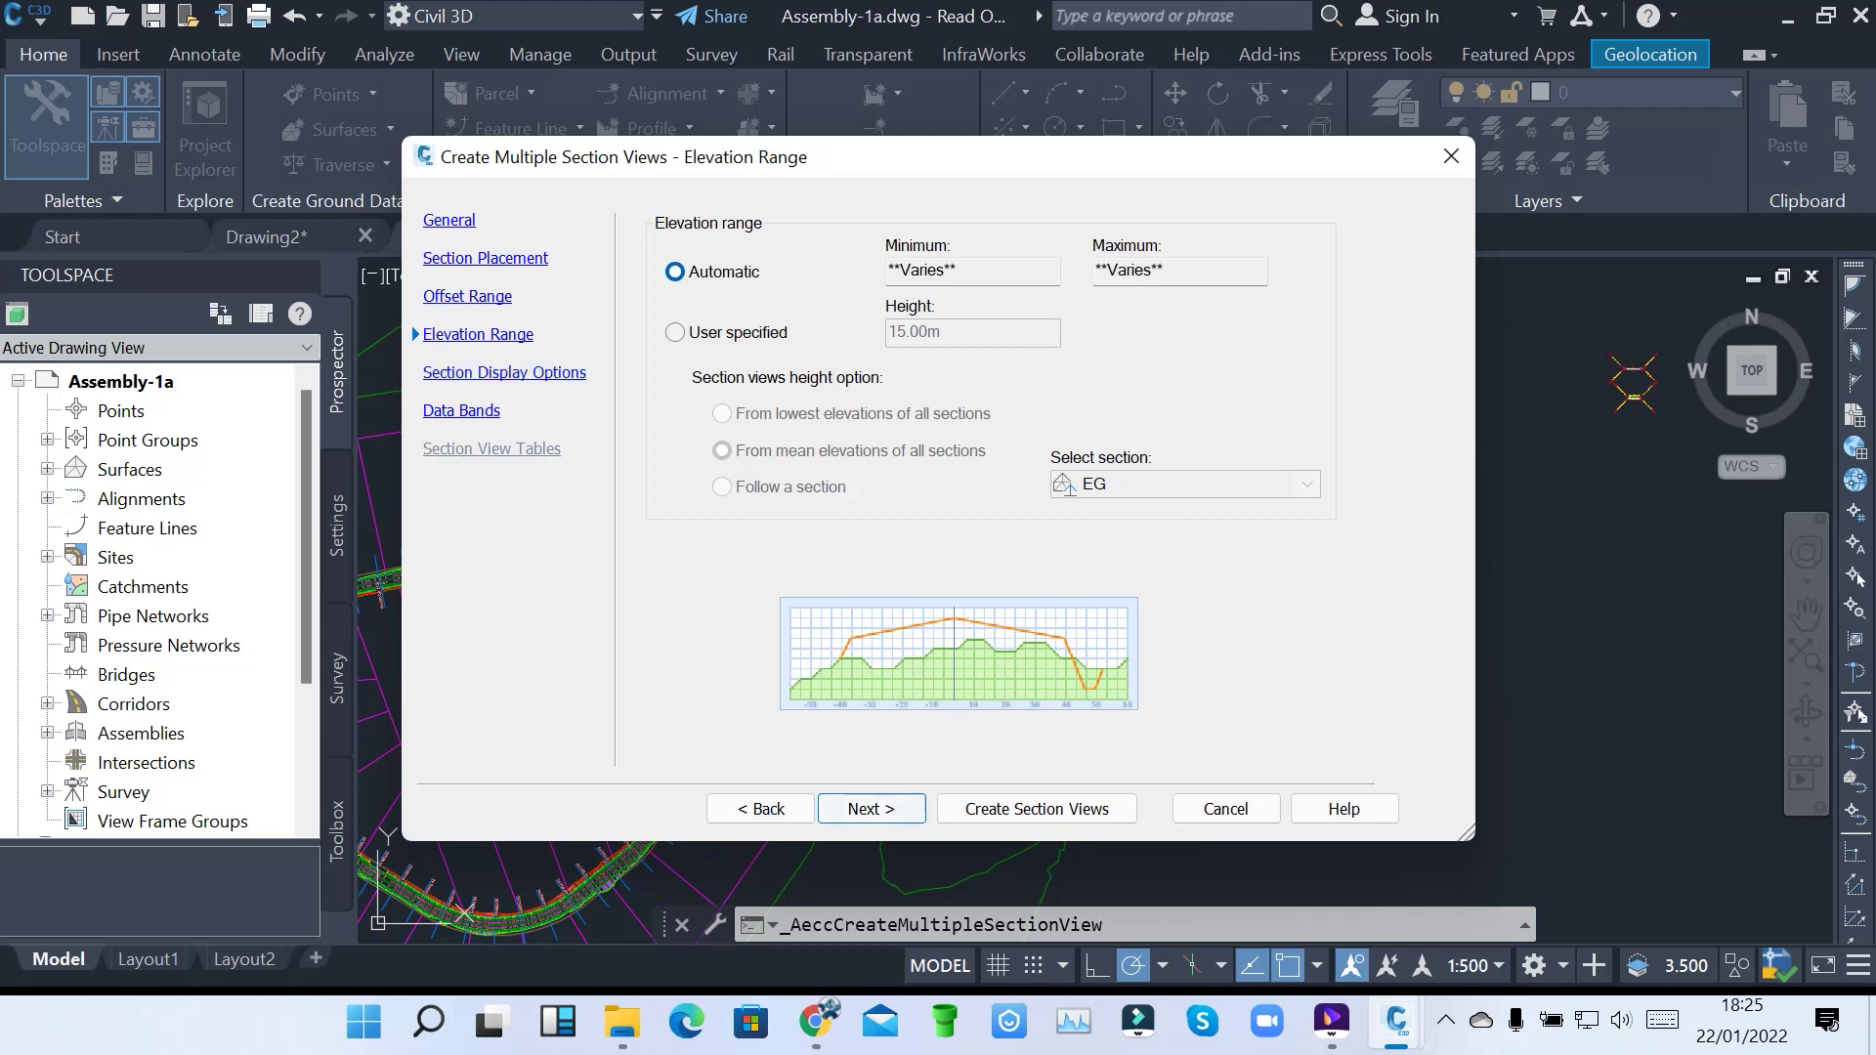
# Accept the automatic elevation range, the section display options and the Offsets Only band set, and proceed to placing the section views
pyautogui.press('Return')
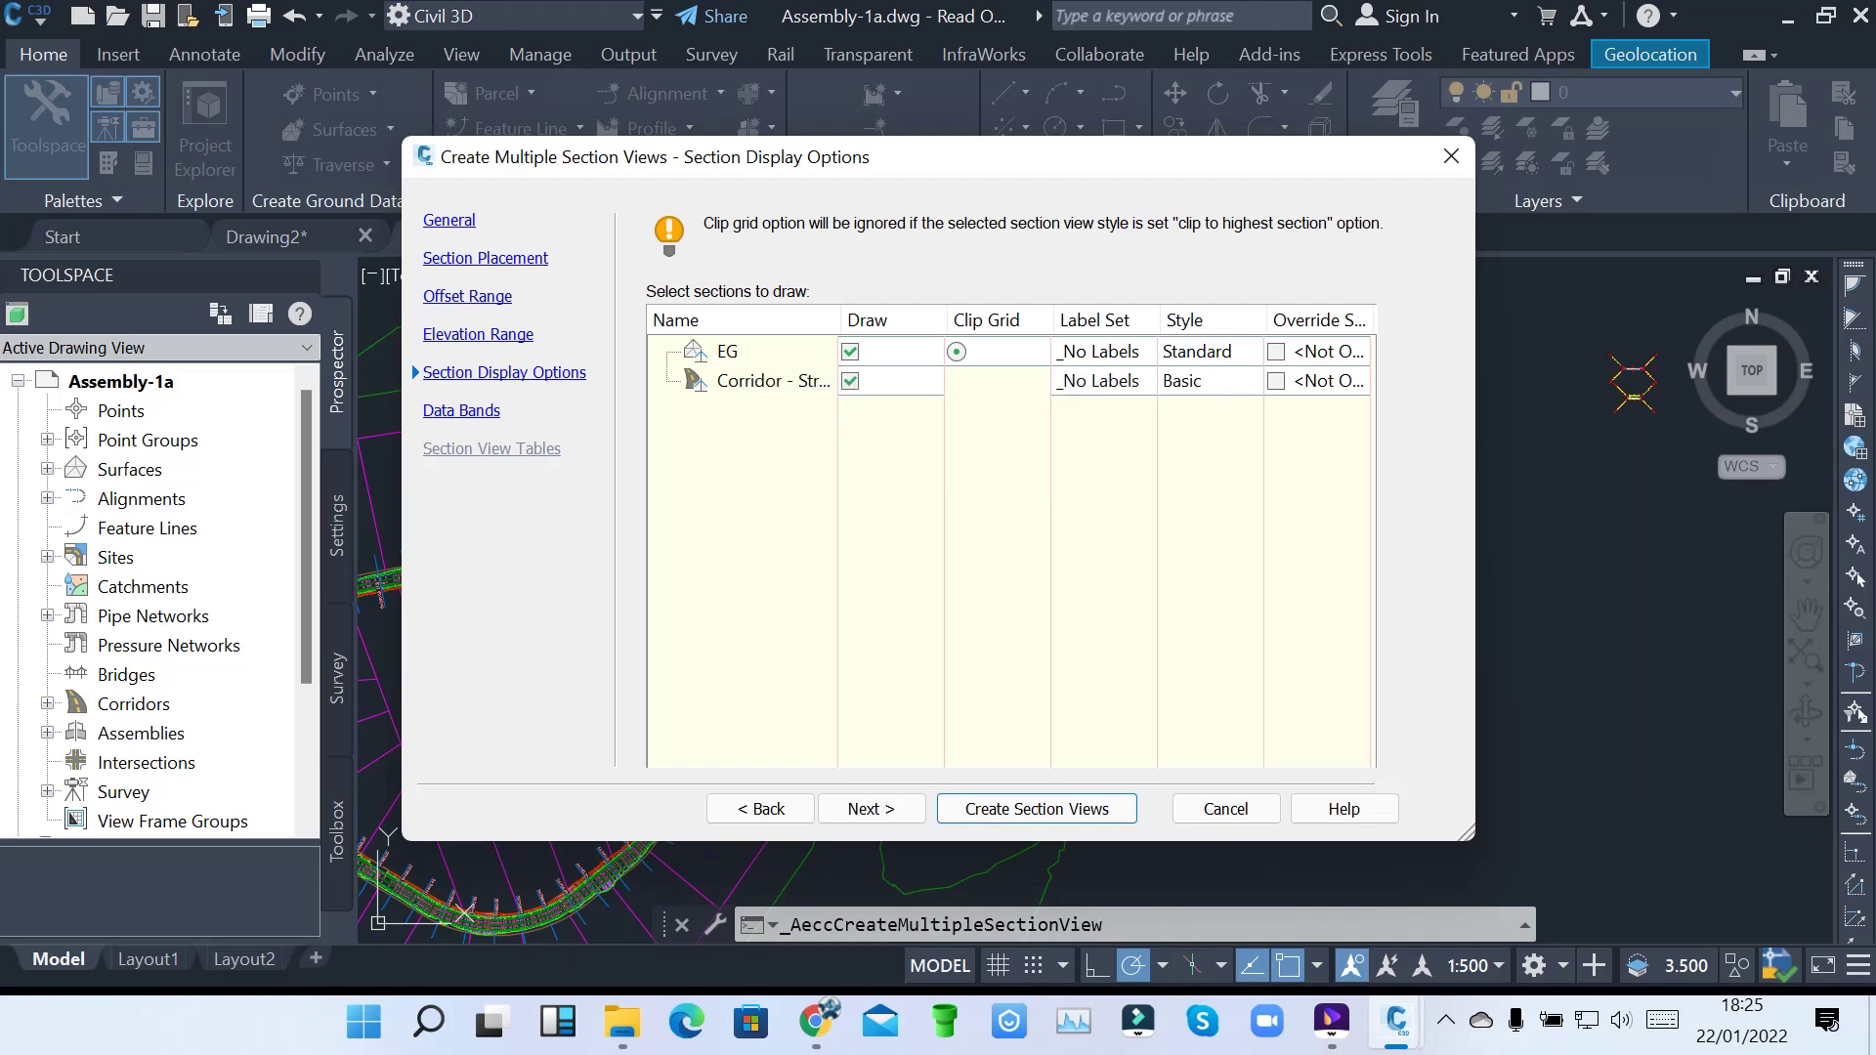
pyautogui.hotkey('alt', 'n')
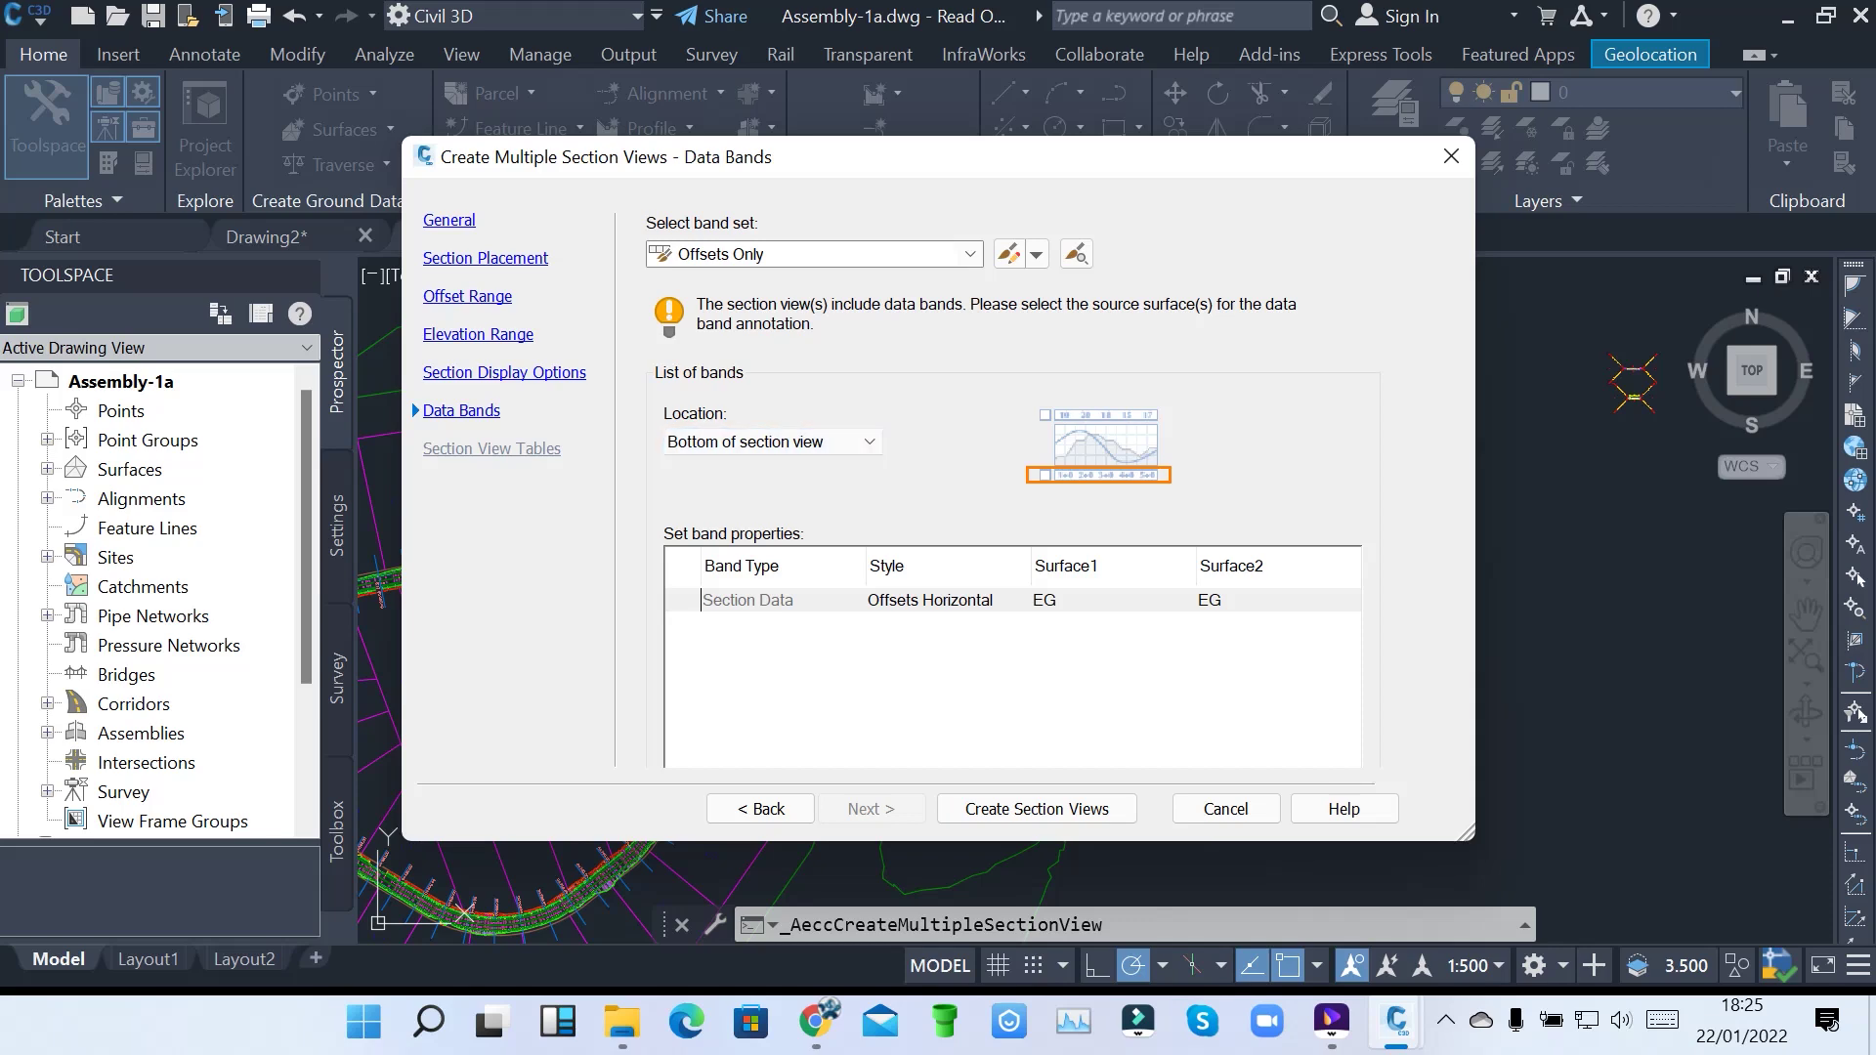
pyautogui.press('Return')
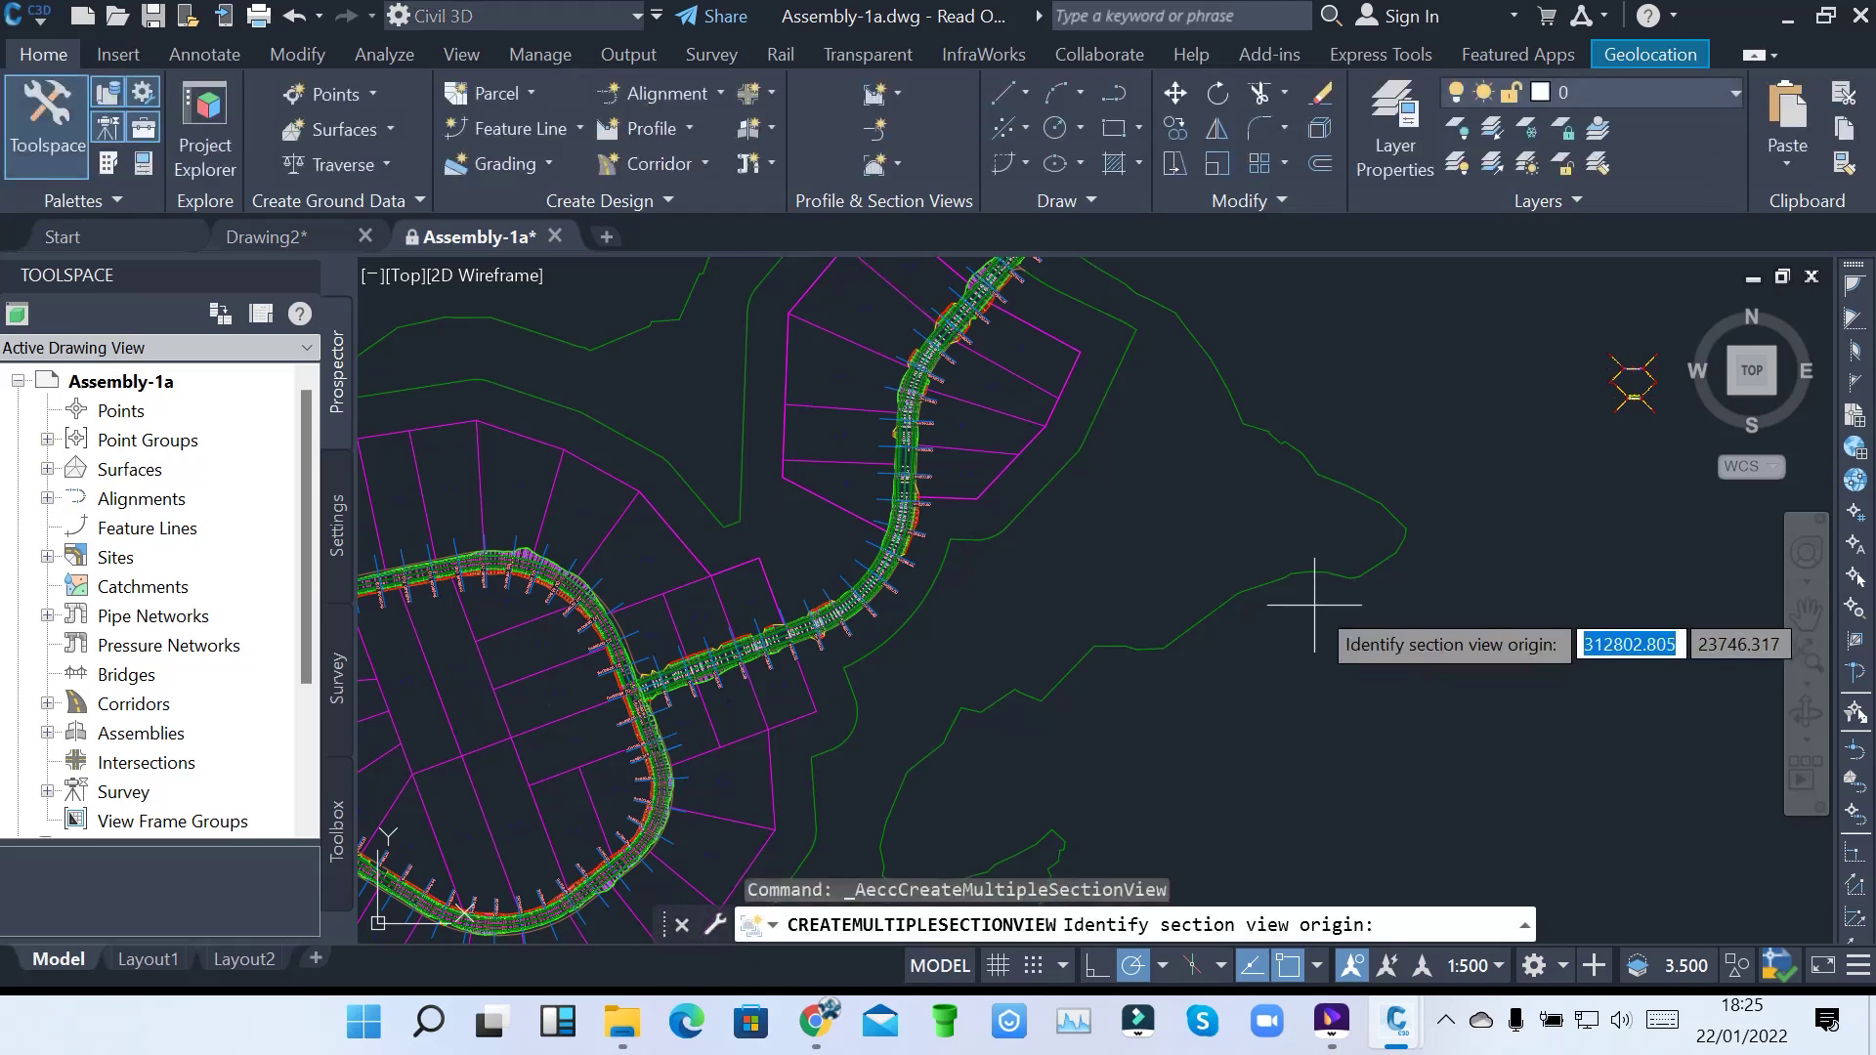
# Place the First Street section view sheets in the empty area east of the site plan
pyautogui.scroll(-5, 1309, 606)
pyautogui.scroll(4, 1458, 673)
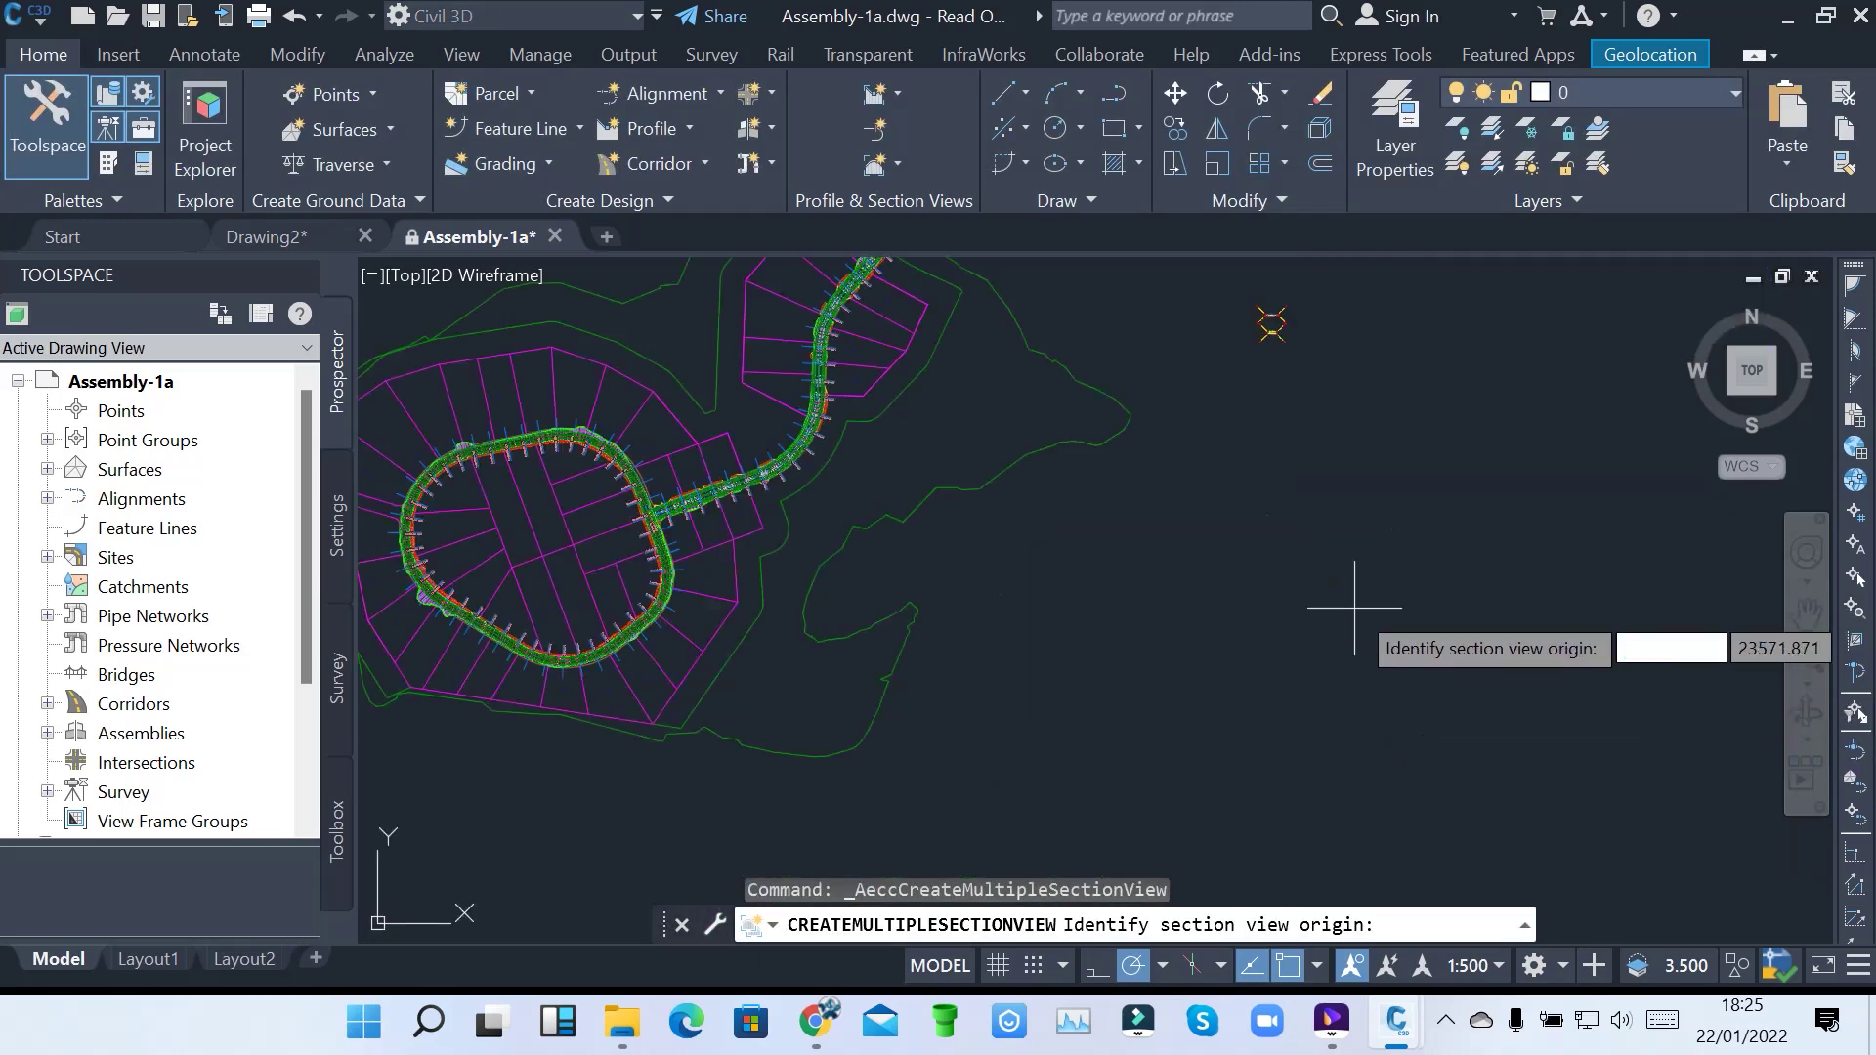
pyautogui.click(1235, 549)
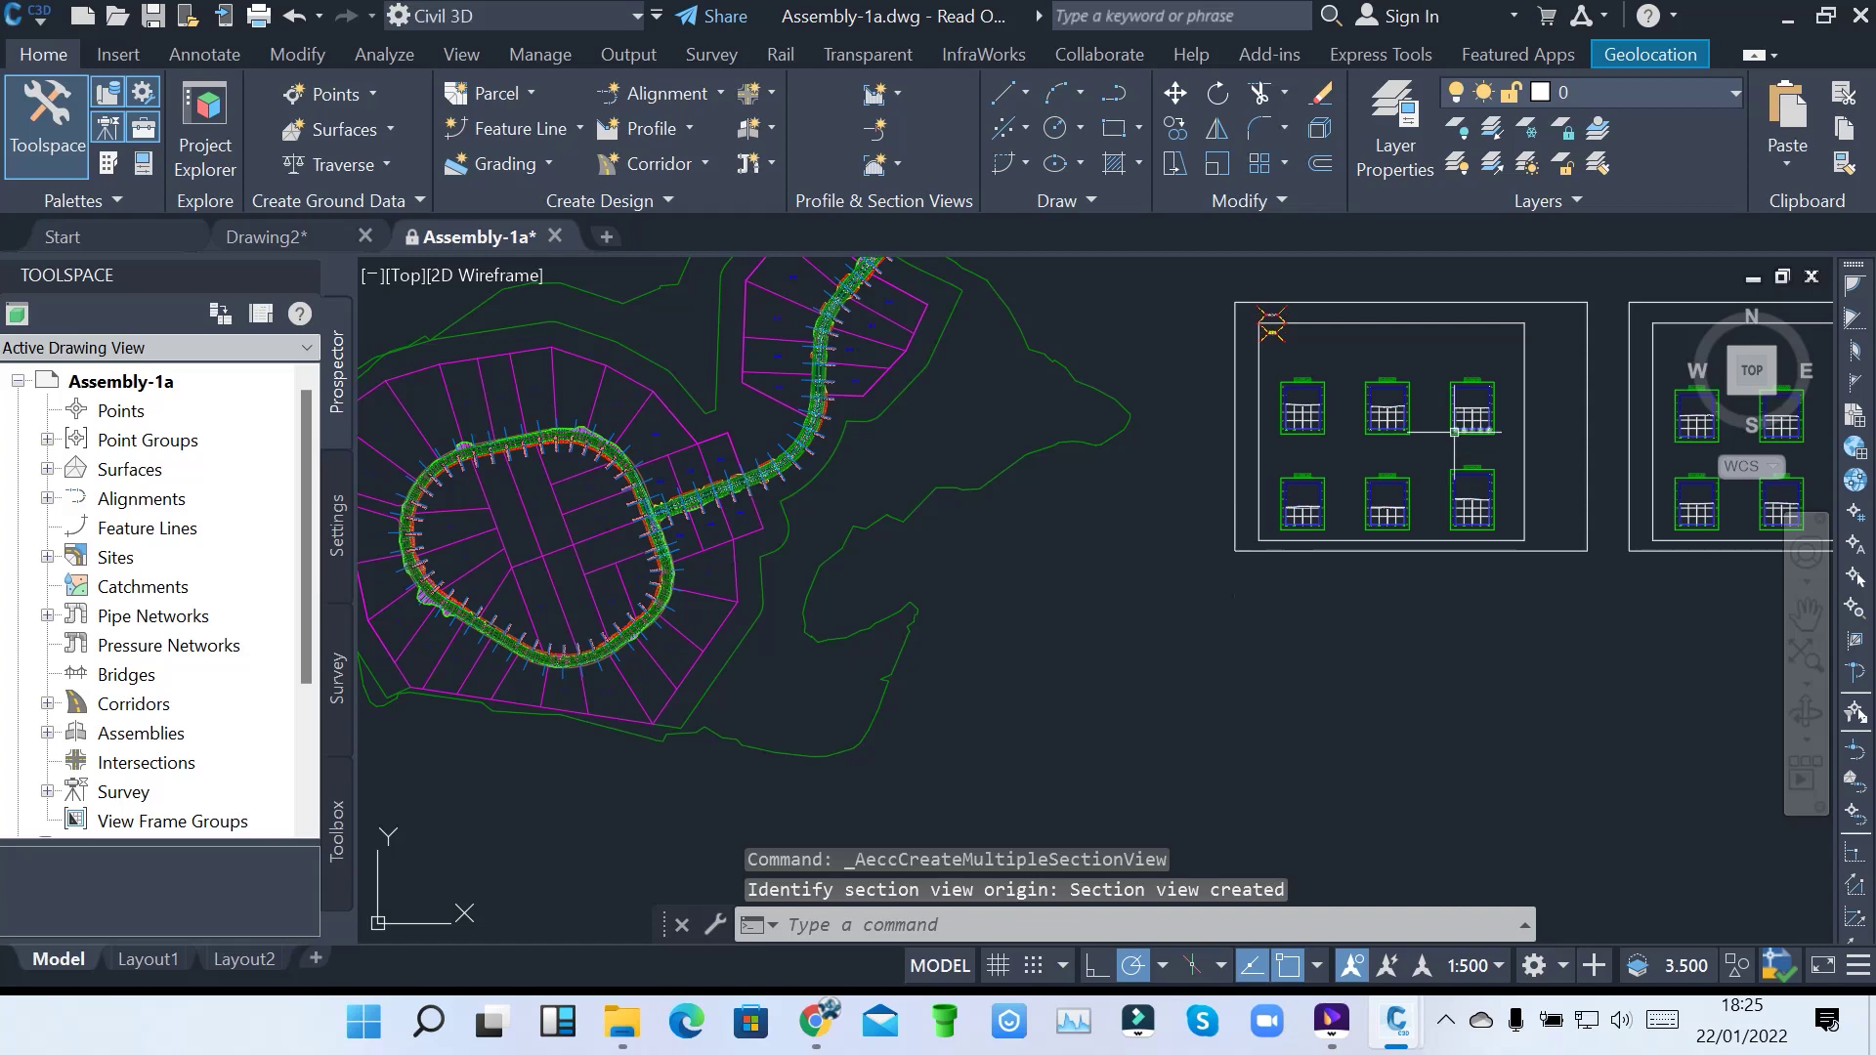
# Examine the First Street section view at station 0+060.00, comparing the corridor section with the EG surface line
pyautogui.moveTo(1445, 448); pyautogui.dragTo(992, 683, button='middle')
pyautogui.scroll(10, 783, 676)
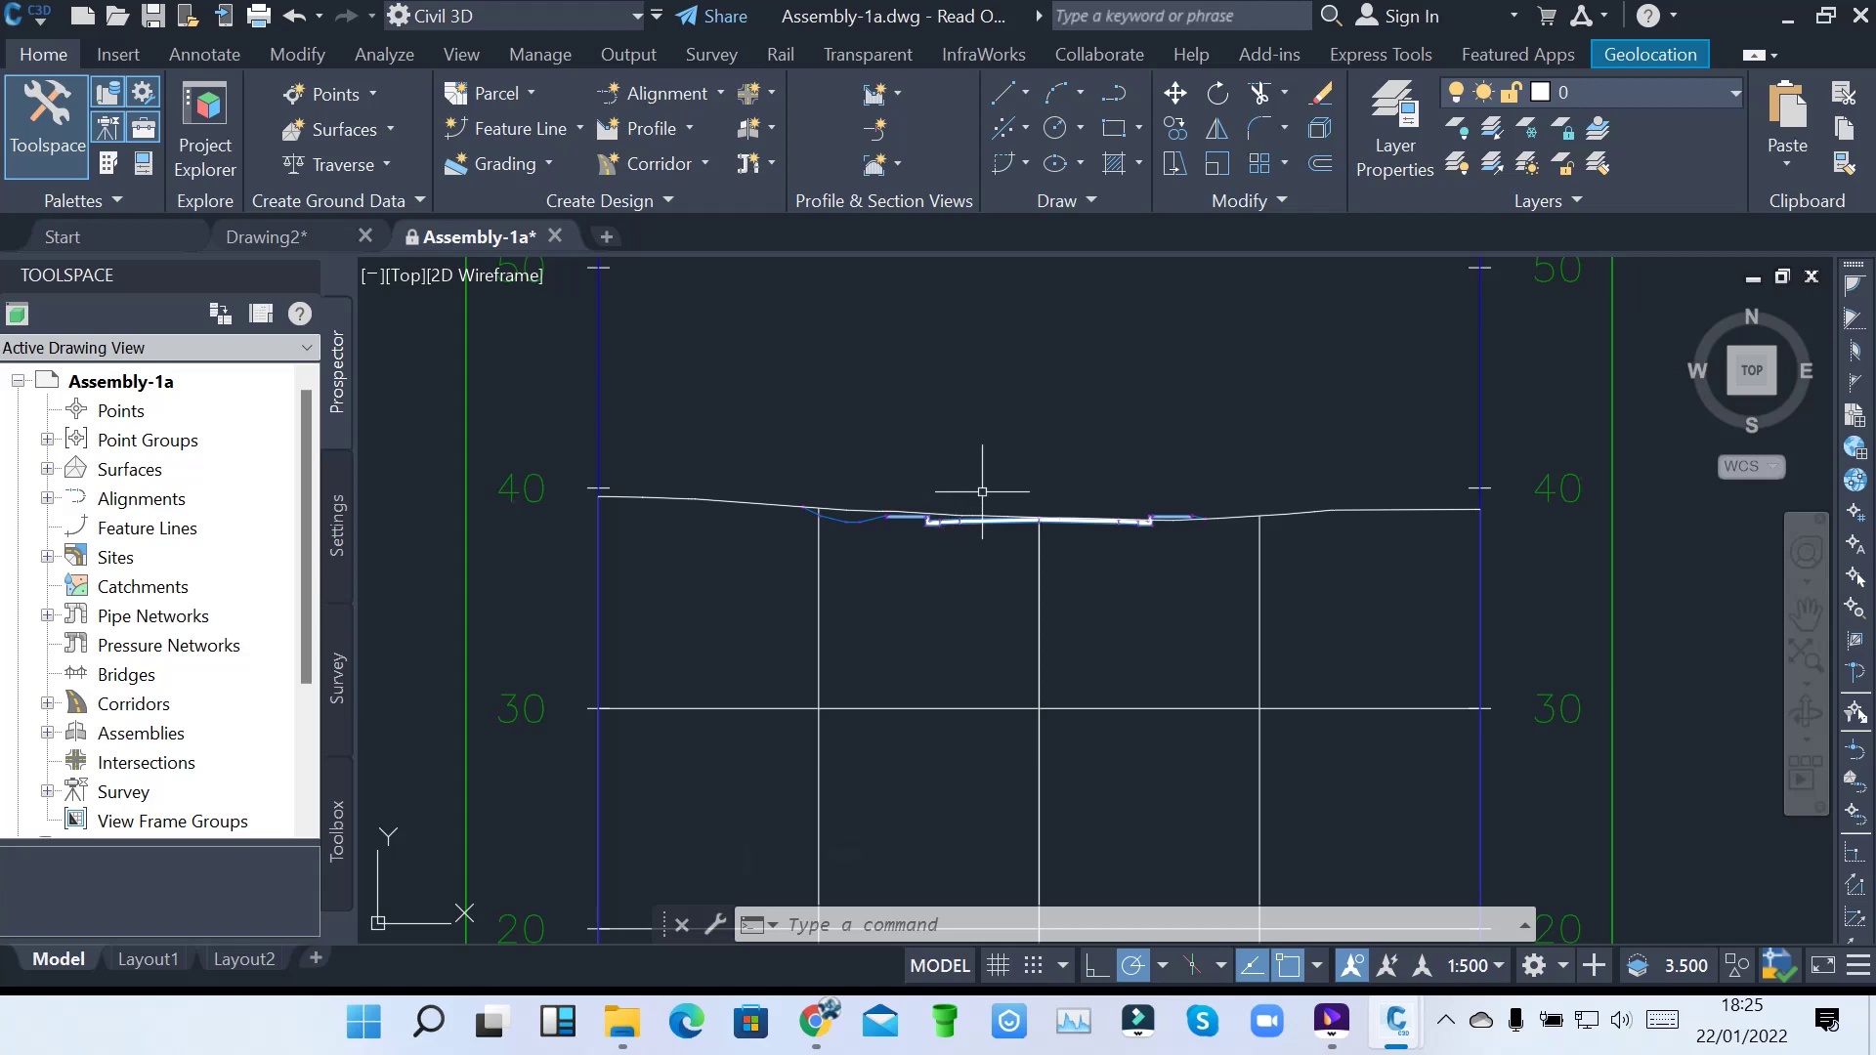
pyautogui.scroll(5, 984, 495)
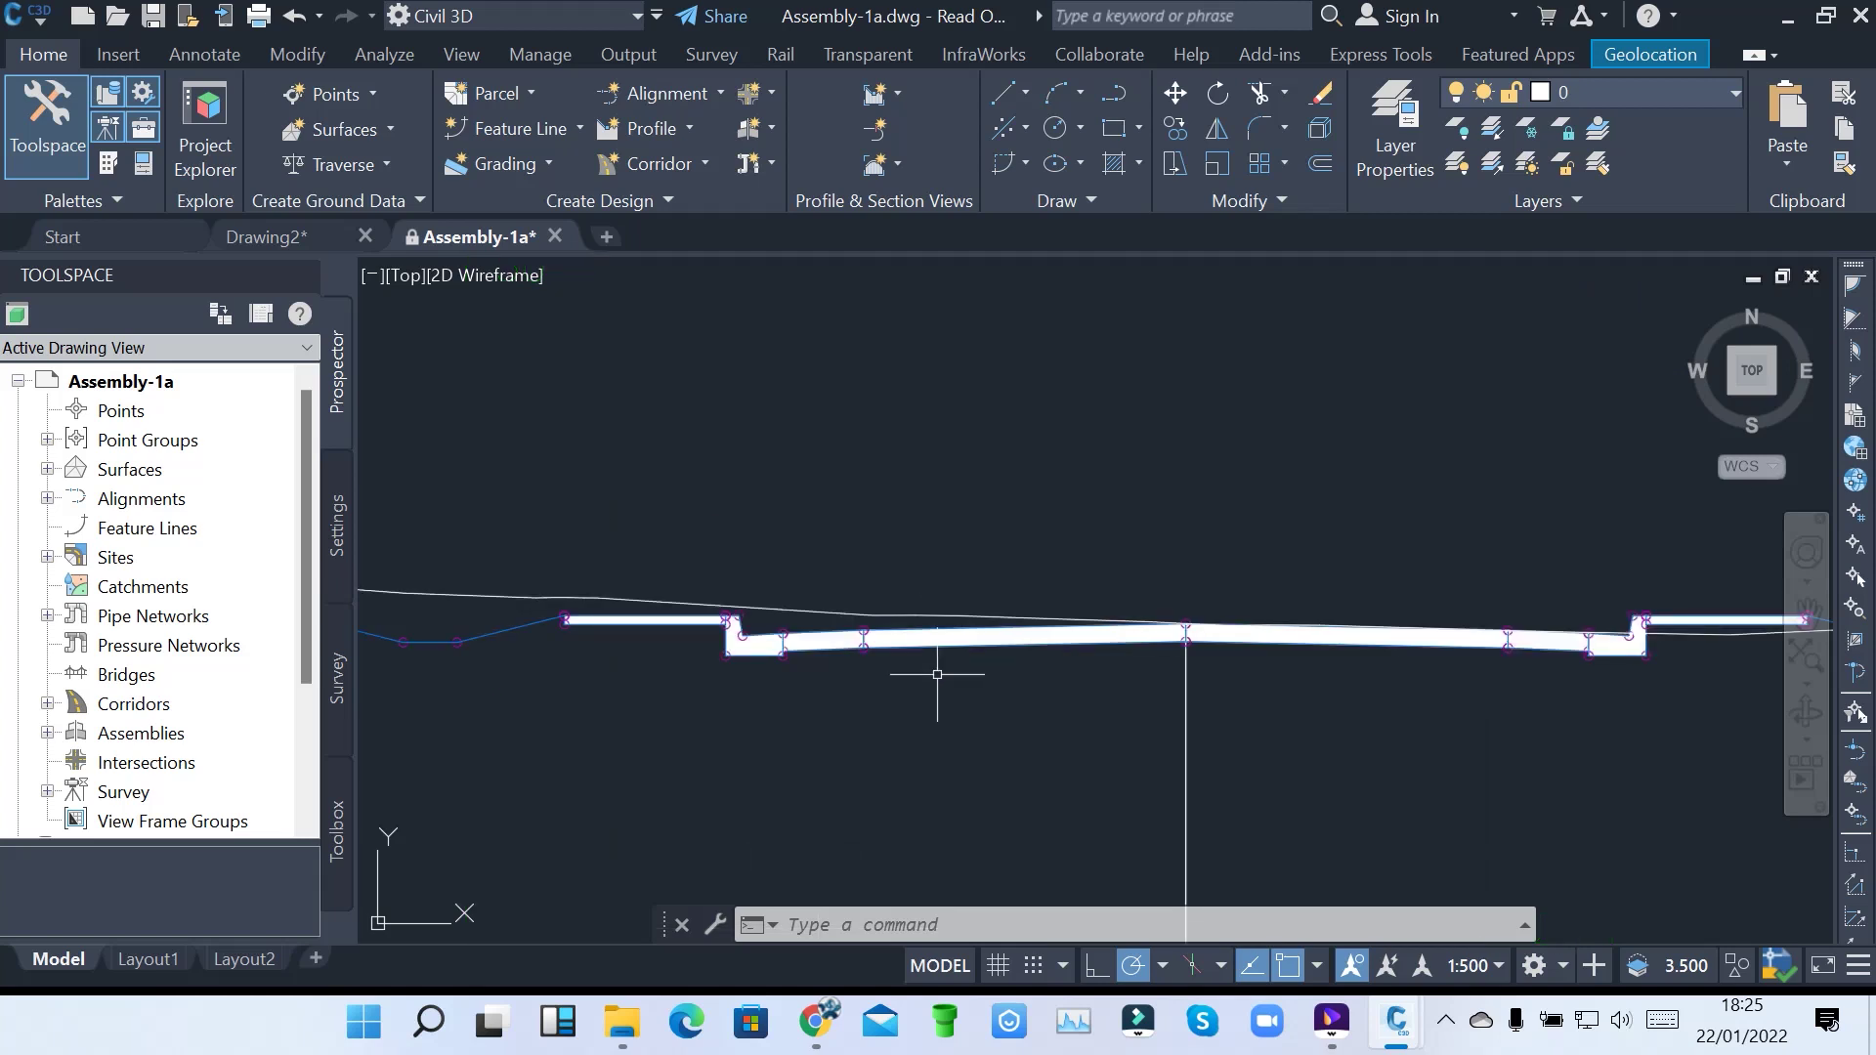
pyautogui.scroll(-5, 1158, 552)
pyautogui.scroll(5, 1005, 586)
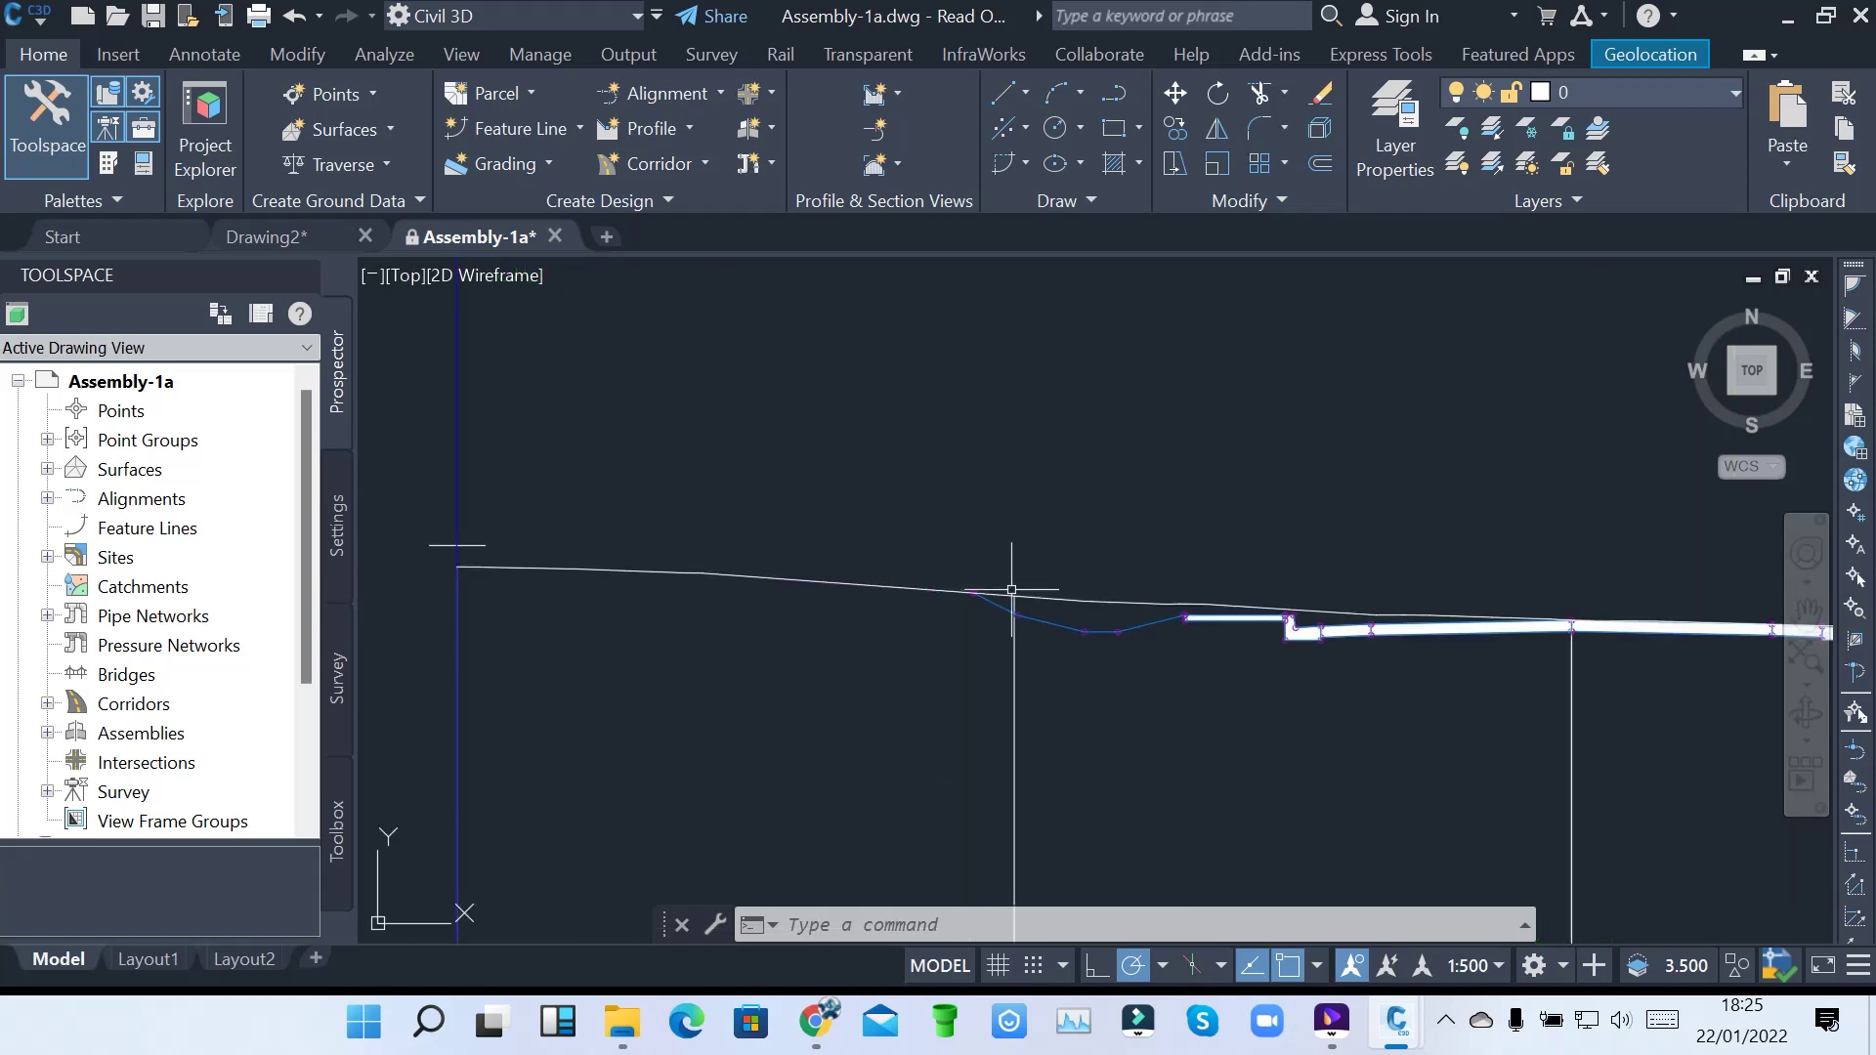
pyautogui.moveTo(1102, 608)
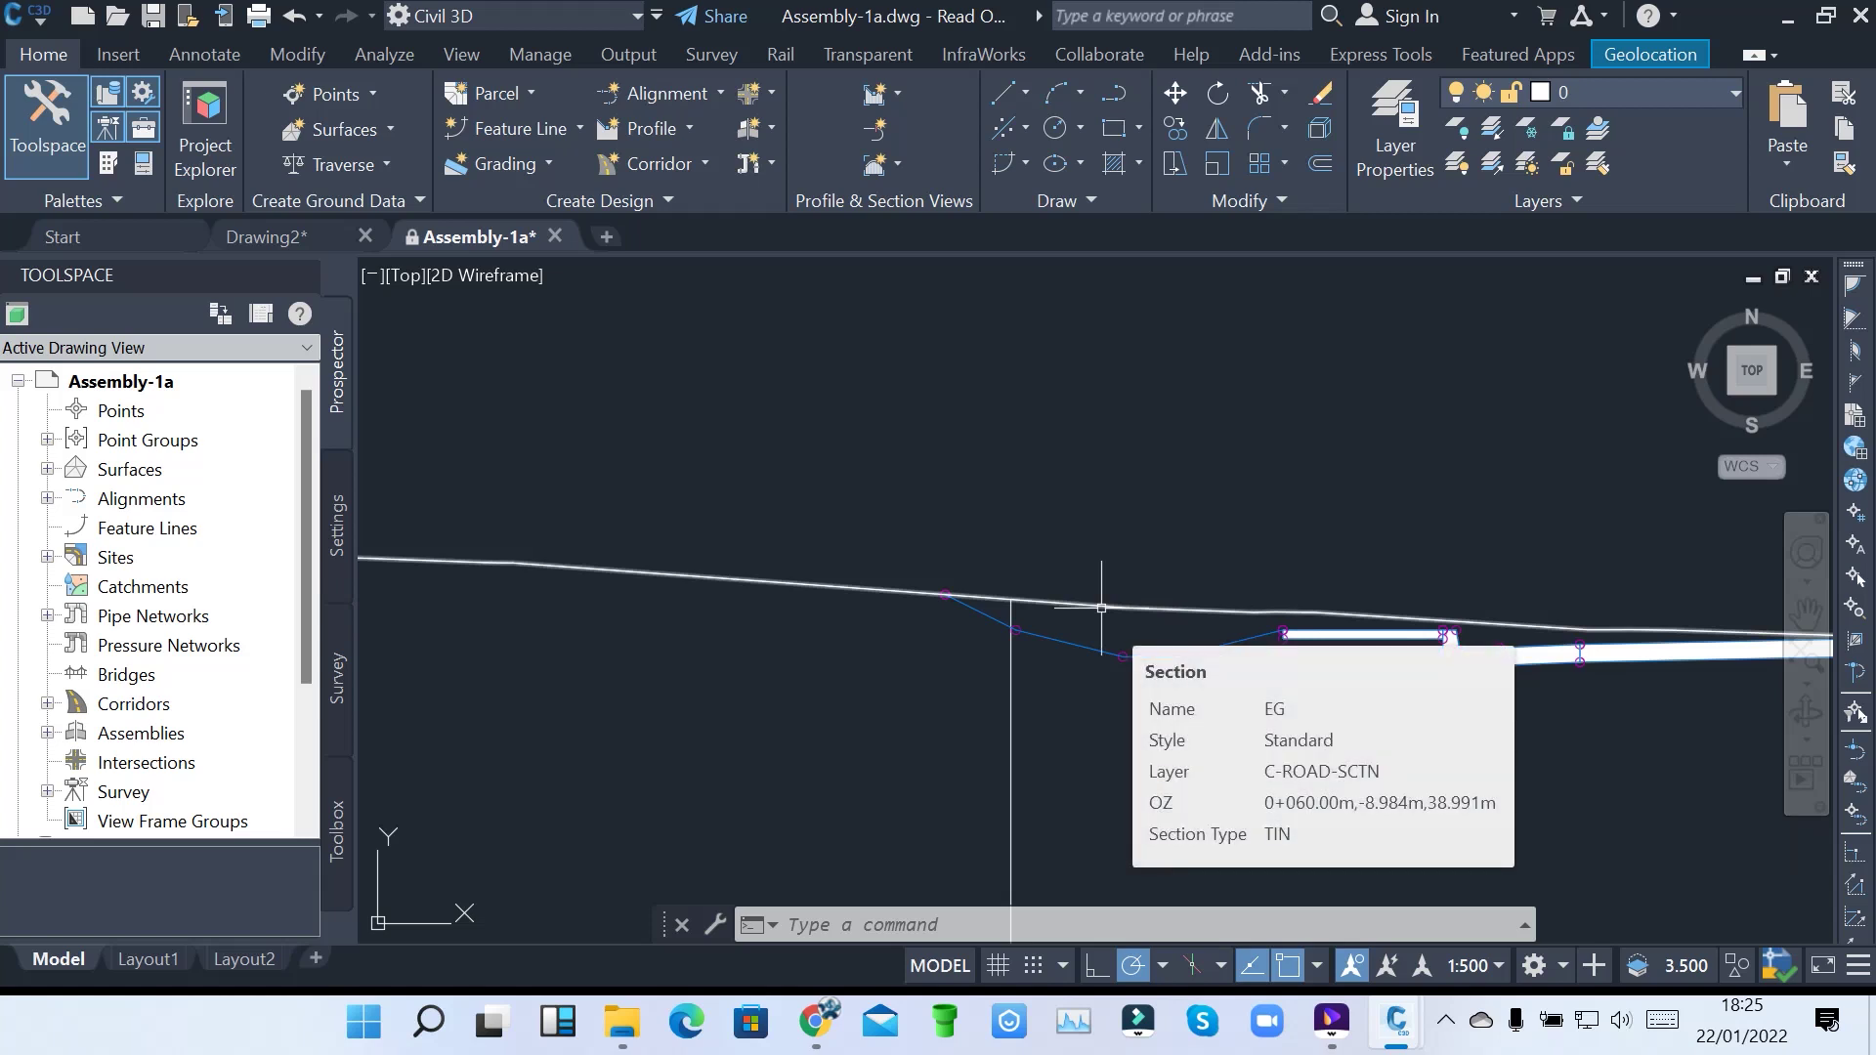
pyautogui.scroll(-2, 930, 507)
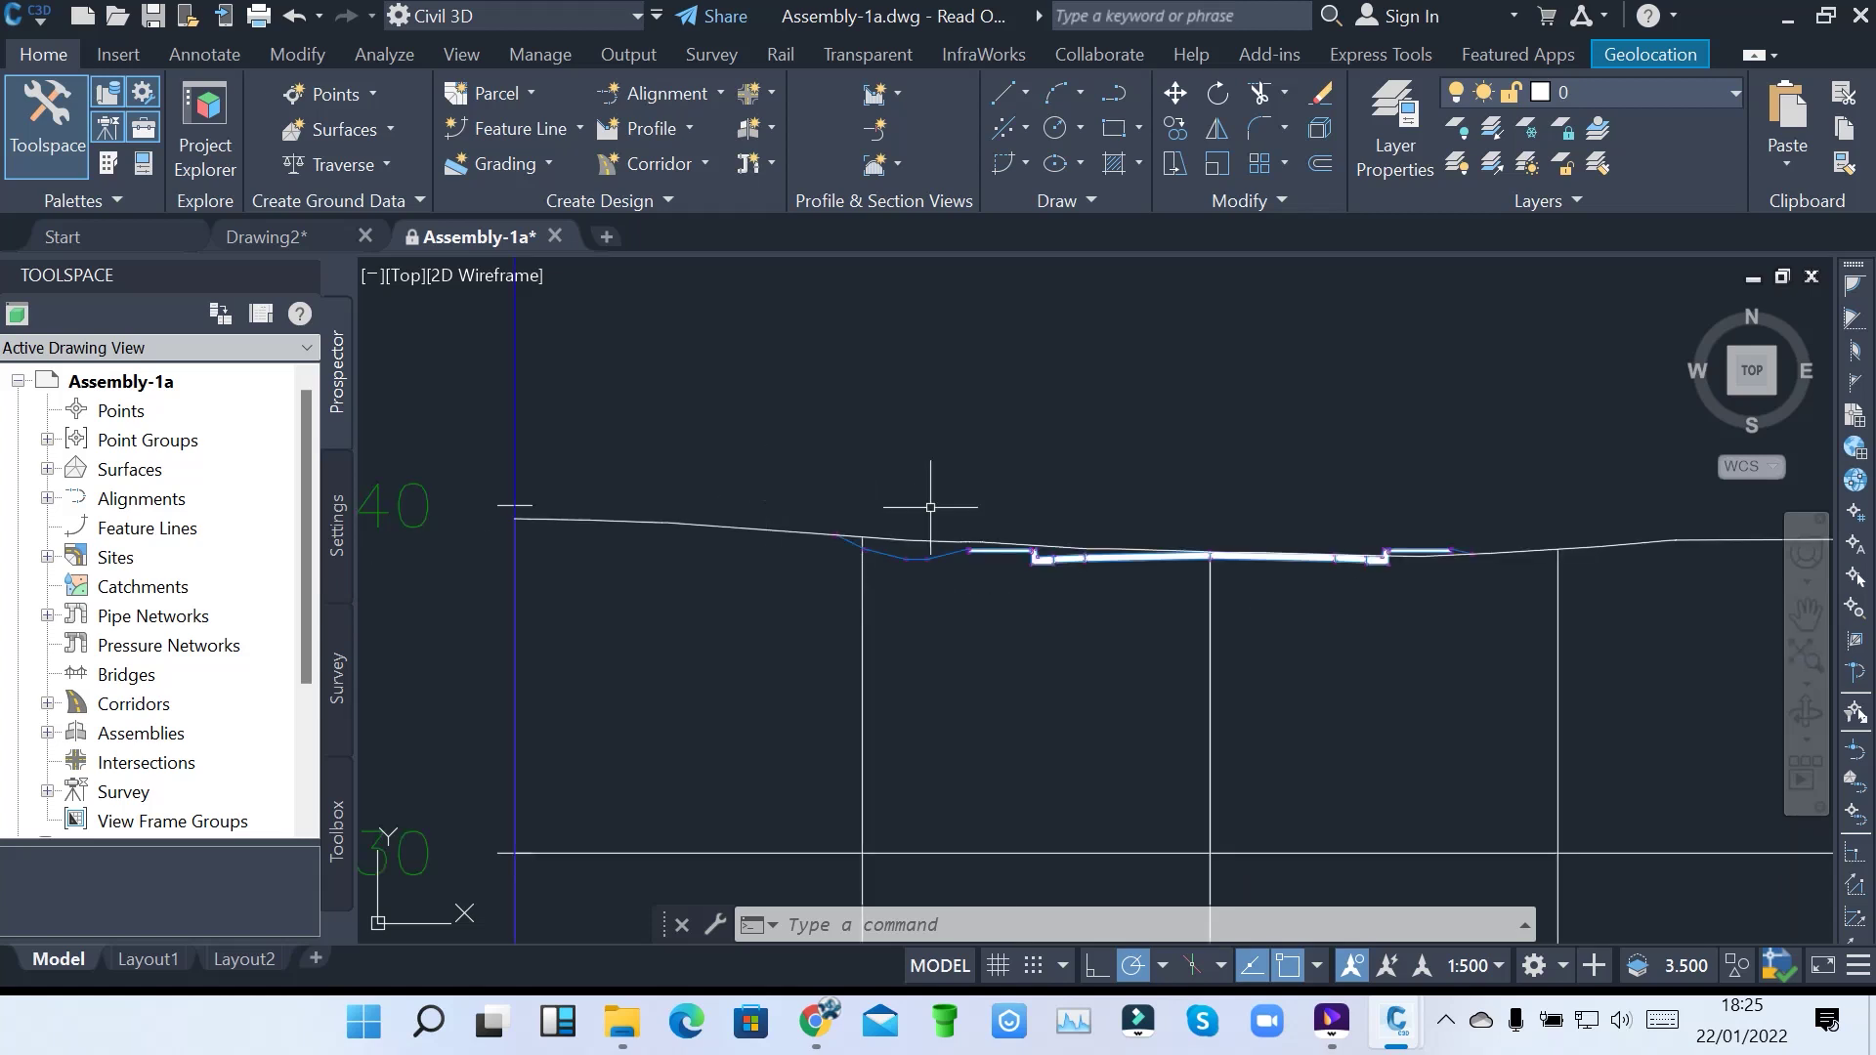
pyautogui.scroll(4, 1211, 536)
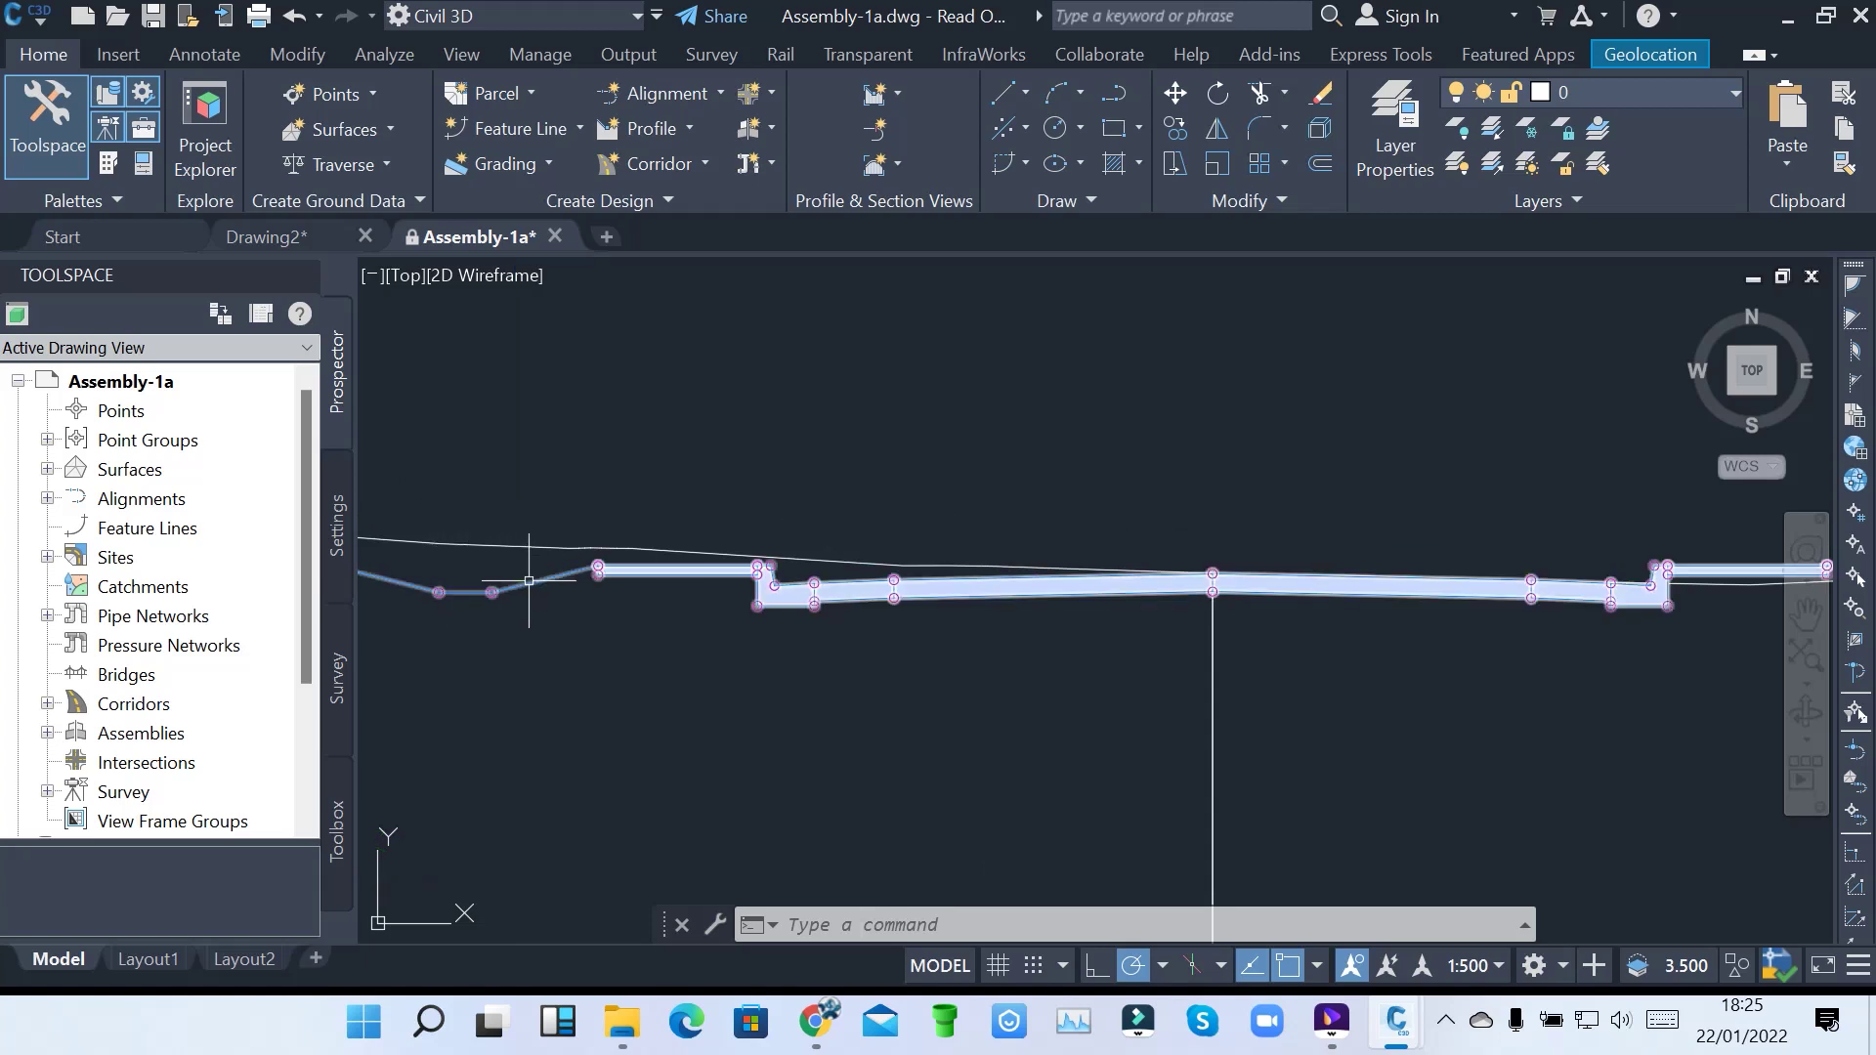
pyautogui.moveTo(529, 580)
pyautogui.scroll(-3, 920, 598)
pyautogui.scroll(3, 875, 582)
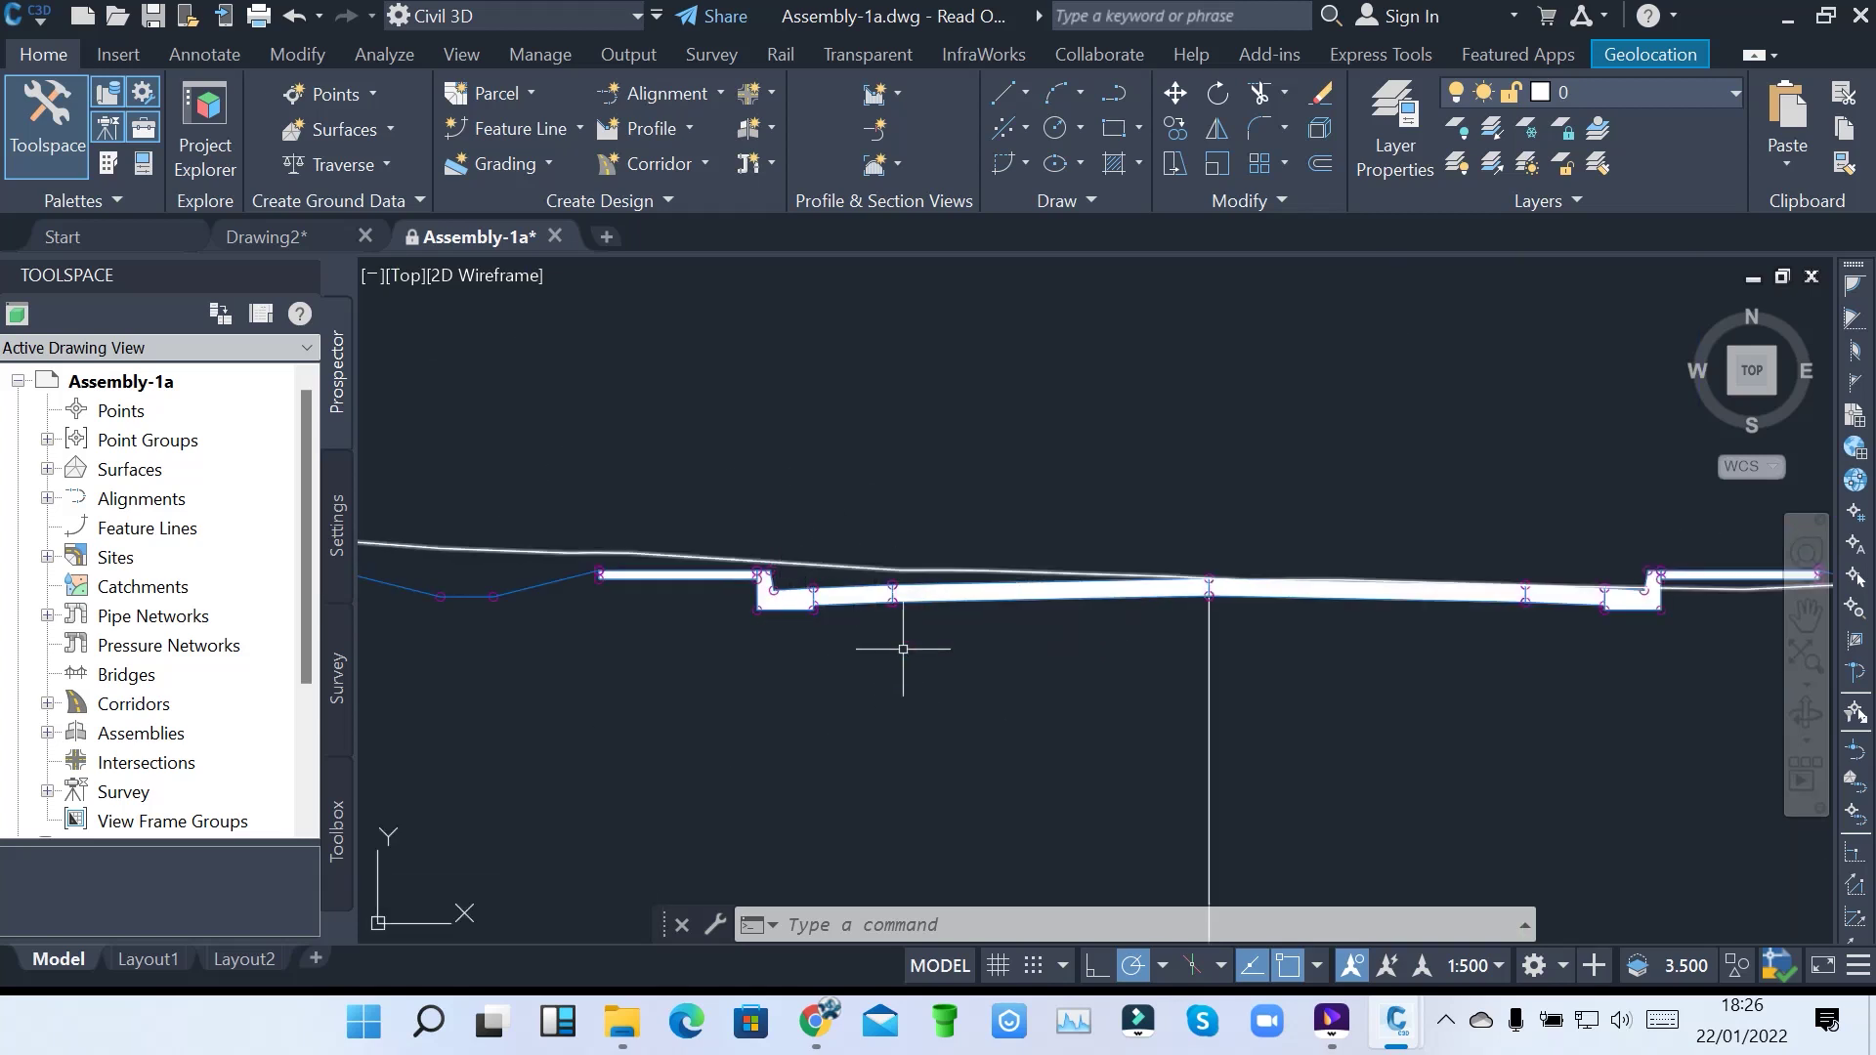
pyautogui.scroll(-2, 859, 519)
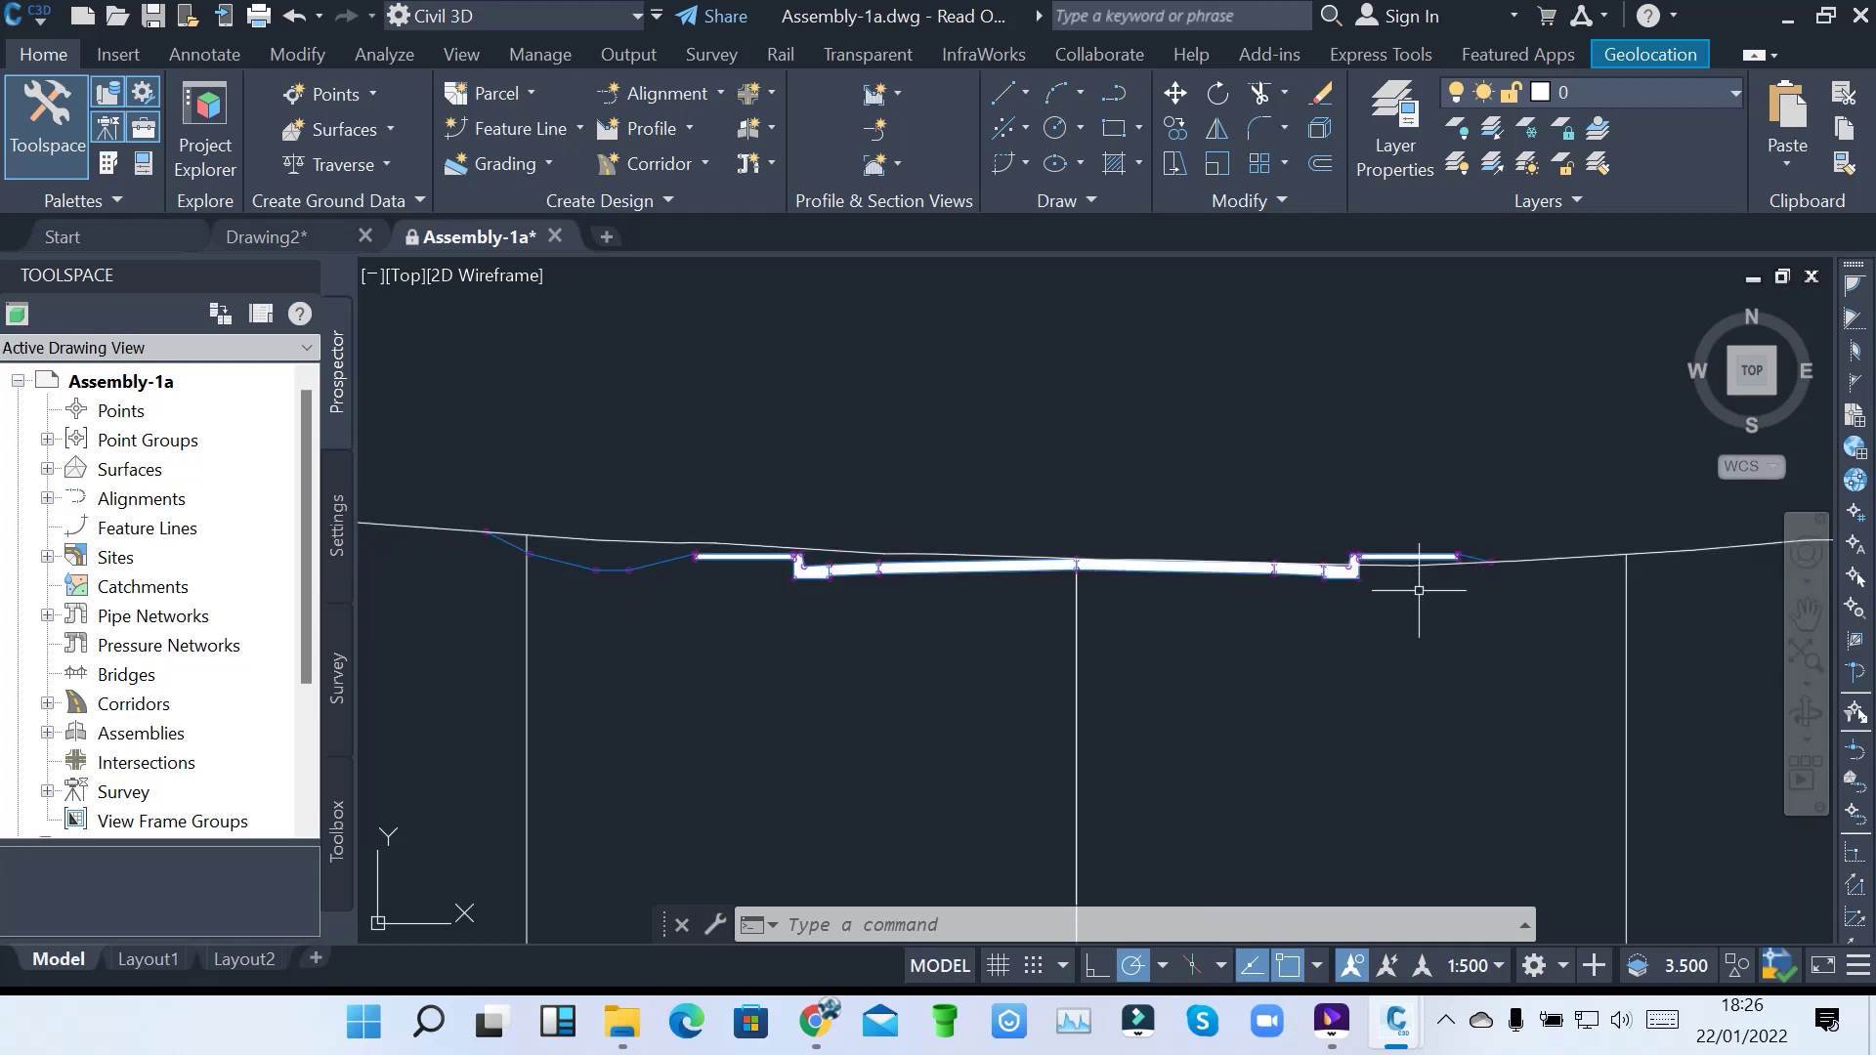
pyautogui.scroll(-5, 1030, 515)
pyautogui.scroll(-5, 1030, 515)
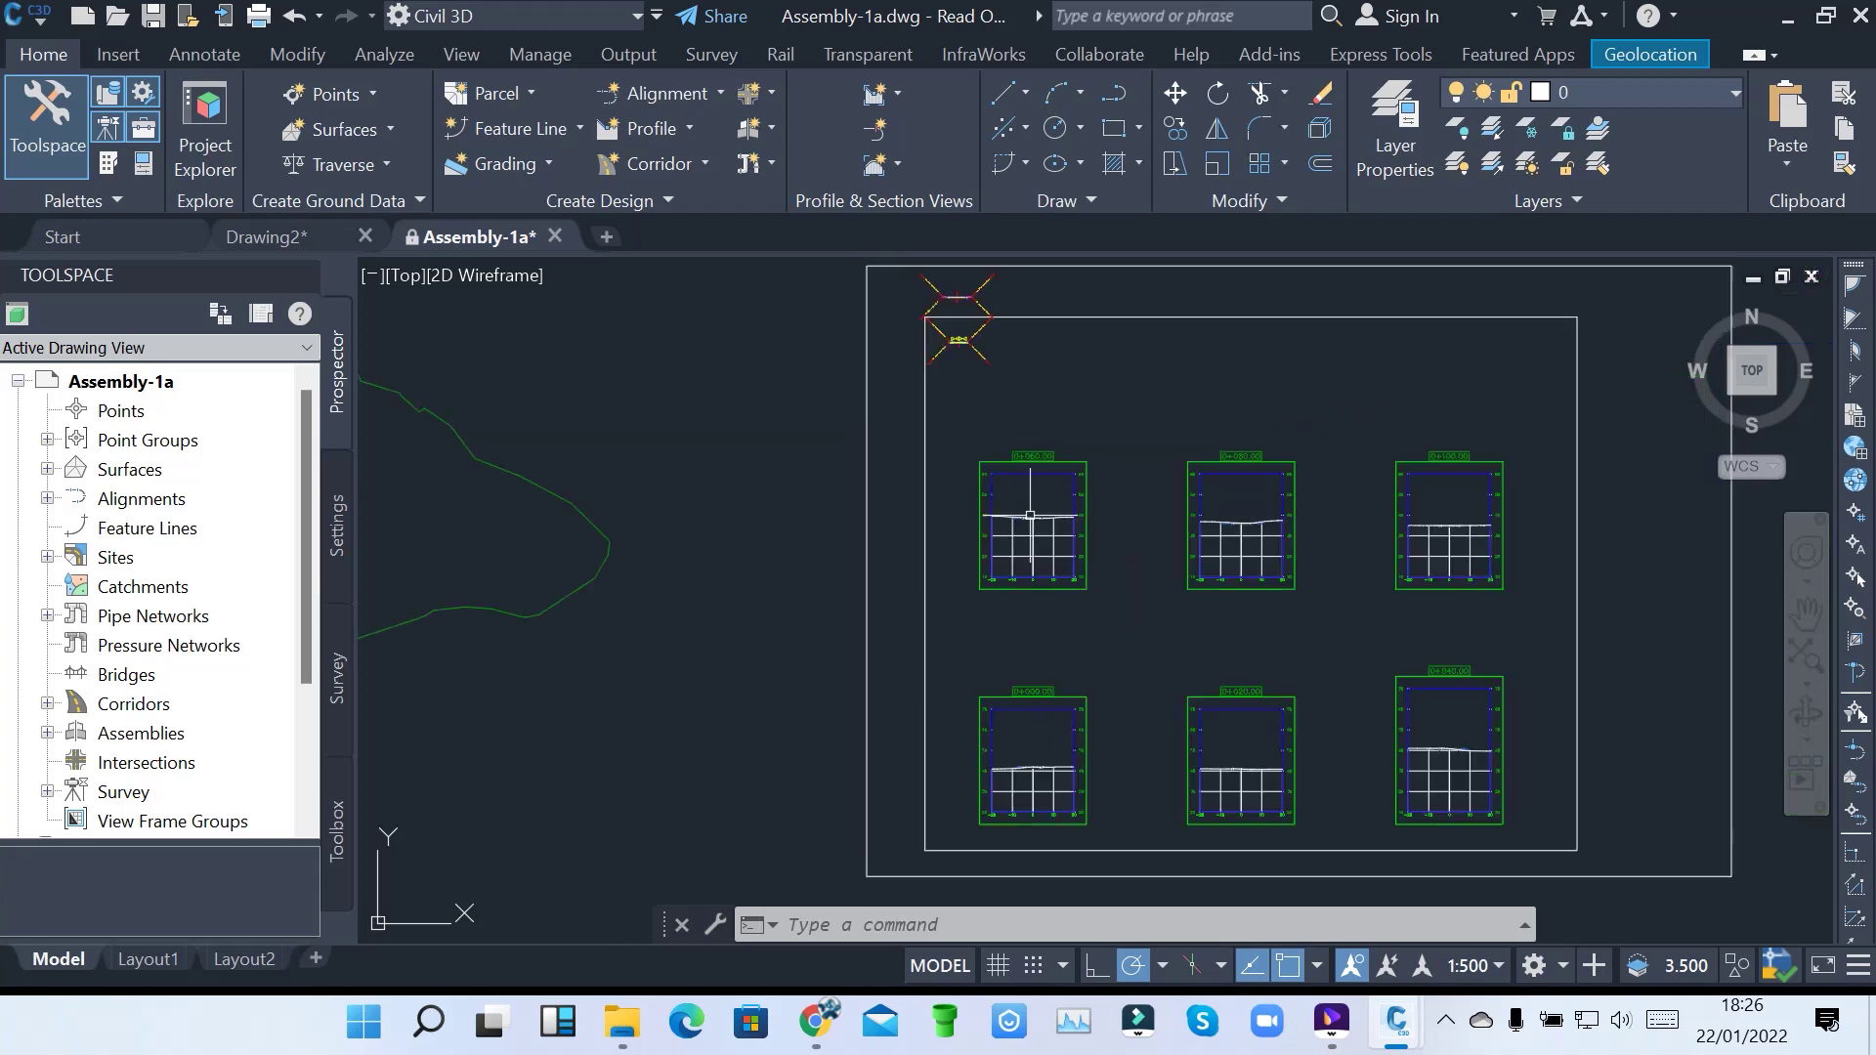
# Examine the First Street section views from station 0+000.00 onward and review the row of section sheets
pyautogui.scroll(6, 1294, 834)
pyautogui.scroll(3, 1085, 567)
pyautogui.scroll(3, 1057, 508)
pyautogui.scroll(-5, 864, 591)
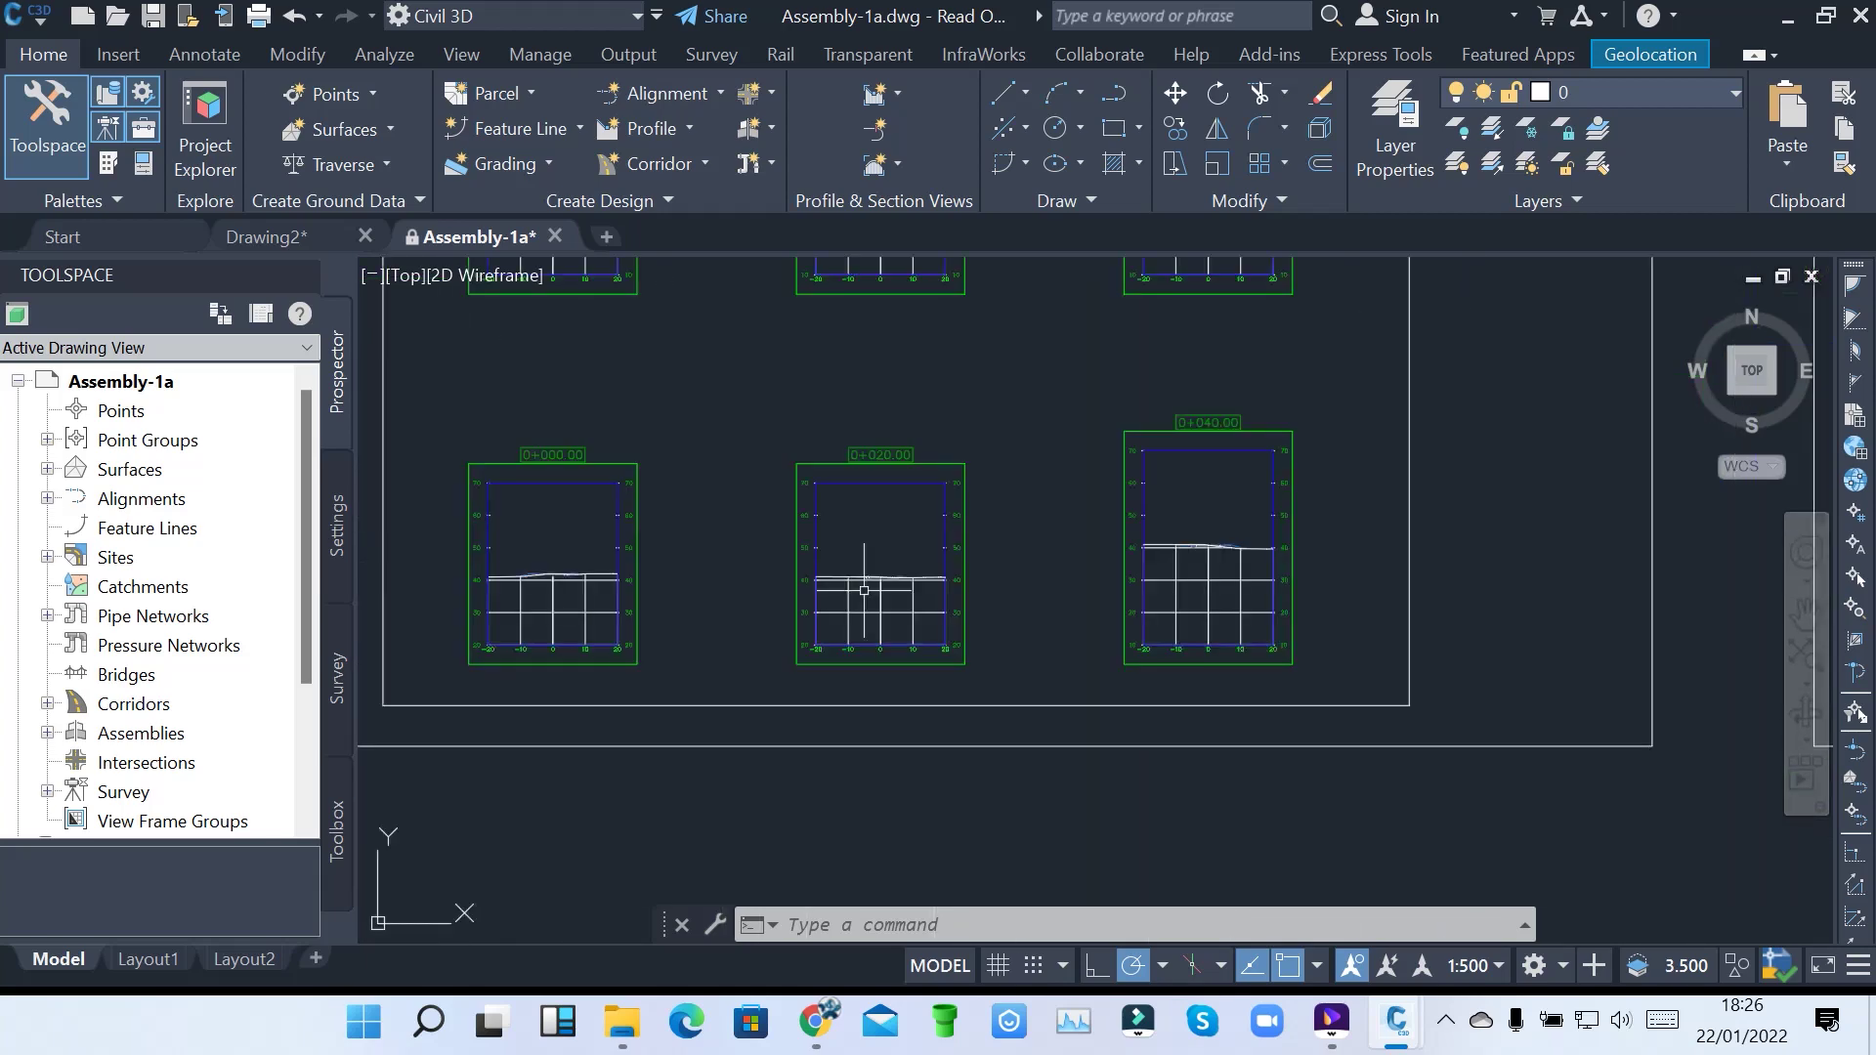
pyautogui.scroll(-5, 864, 590)
pyautogui.scroll(6, 1319, 577)
pyautogui.moveTo(1319, 576); pyautogui.dragTo(861, 584, button='middle')
pyautogui.scroll(-5, 861, 585)
pyautogui.scroll(-2, 994, 592)
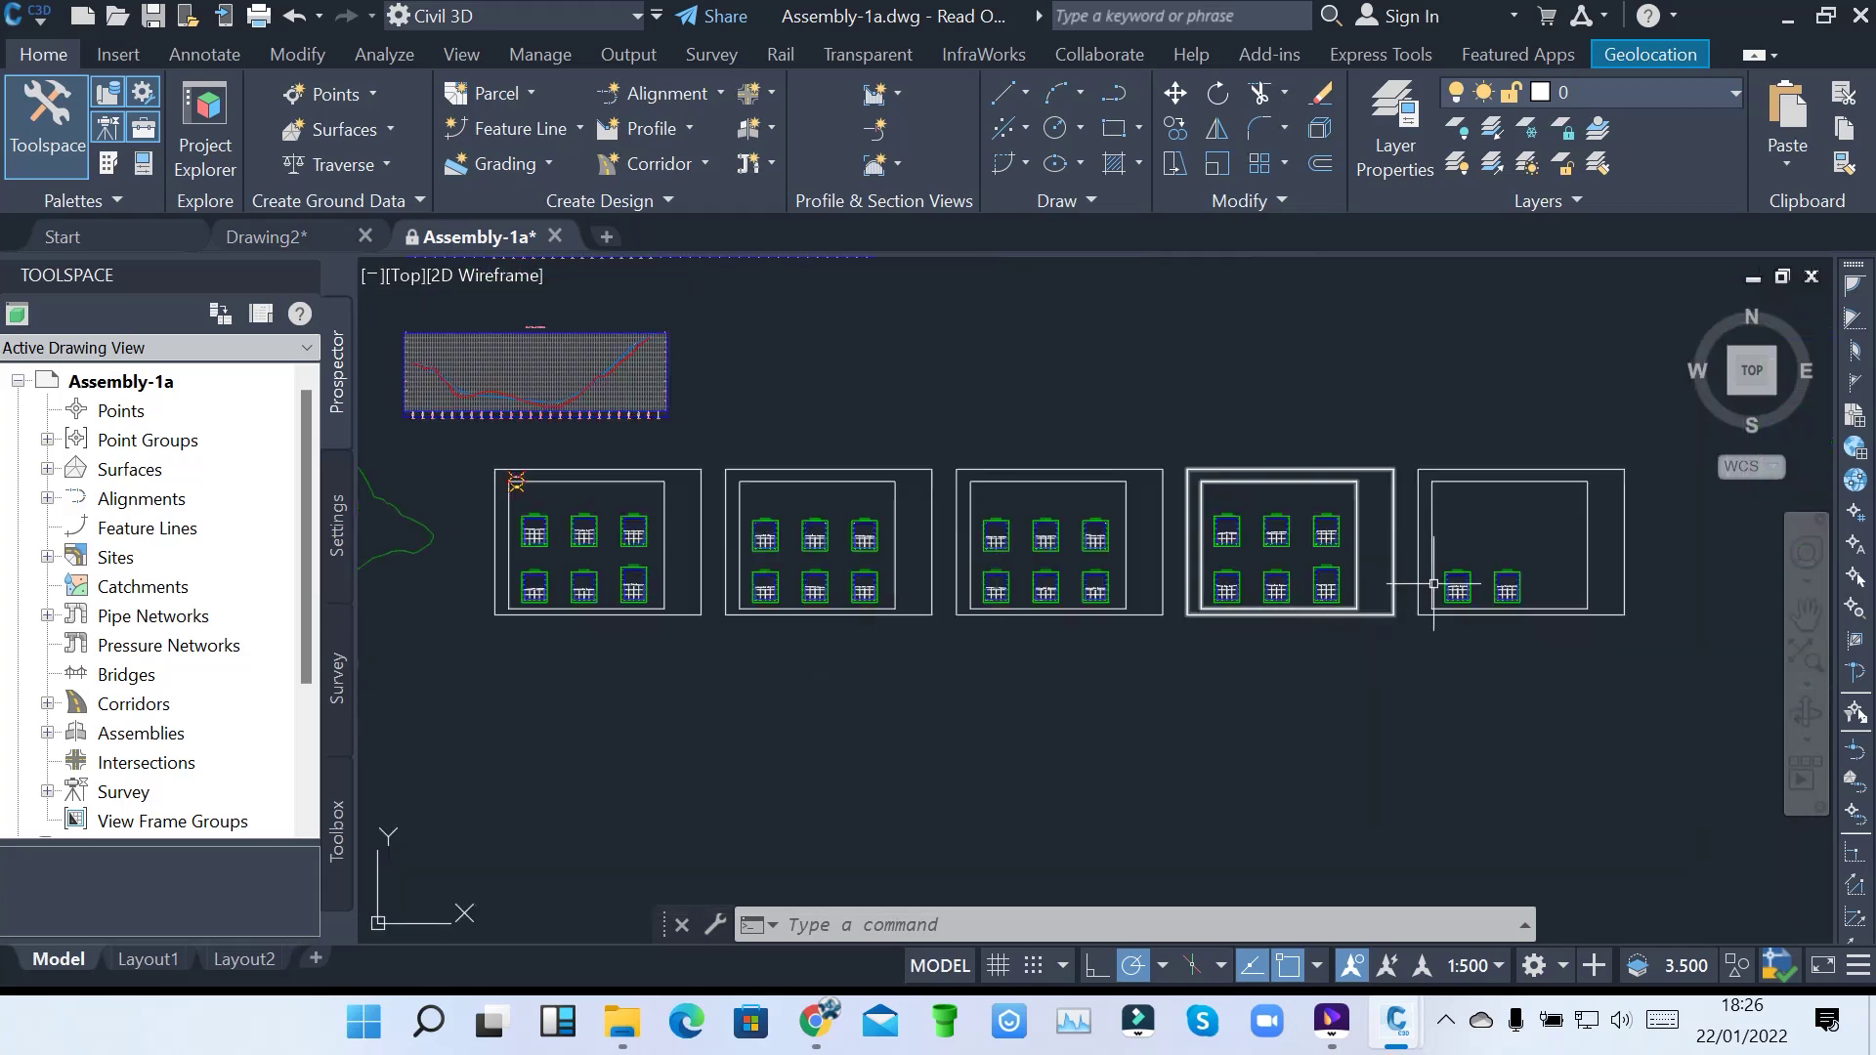
# Examine the last First Street section sheet, inspecting the EG line and corridor section at station 0+480.00
pyautogui.scroll(6, 1443, 579)
pyautogui.scroll(3, 1443, 579)
pyautogui.scroll(-5, 1378, 586)
pyautogui.scroll(4, 1393, 552)
pyautogui.scroll(4, 1392, 552)
pyautogui.scroll(-5, 1303, 753)
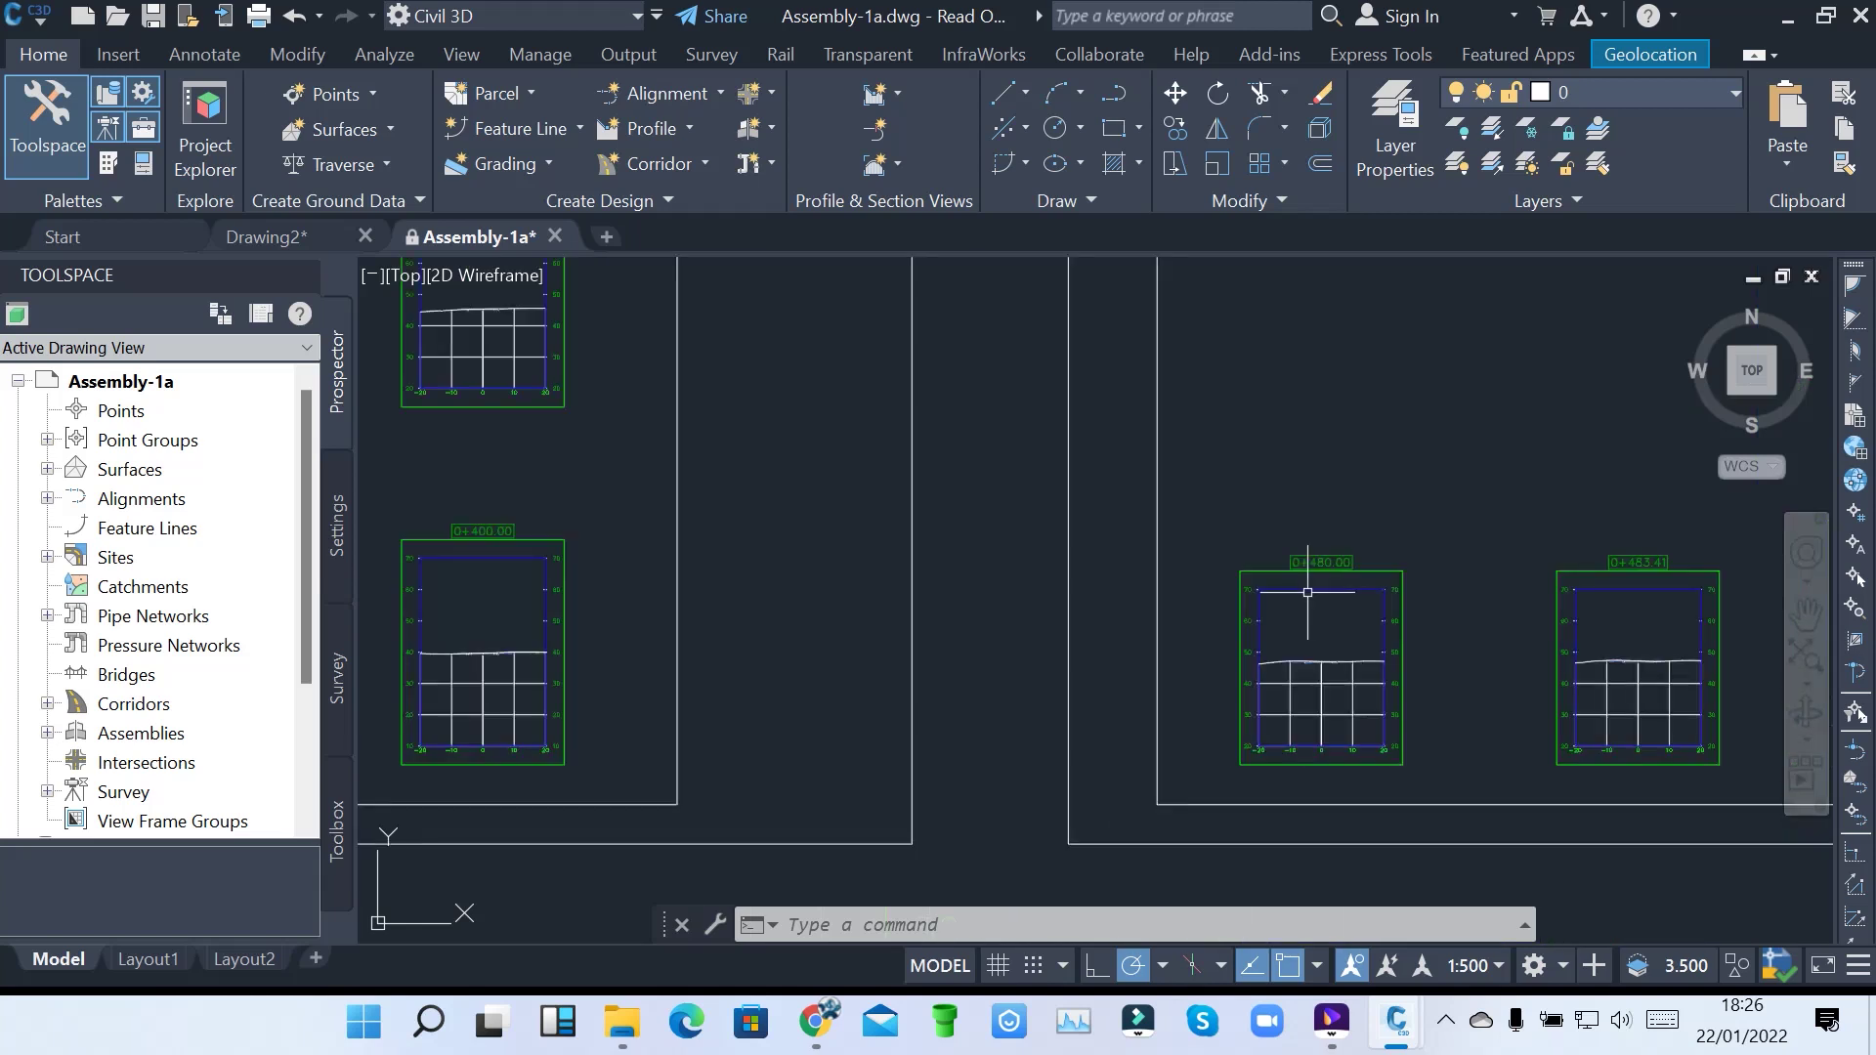
pyautogui.scroll(3, 1310, 728)
pyautogui.scroll(5, 1299, 364)
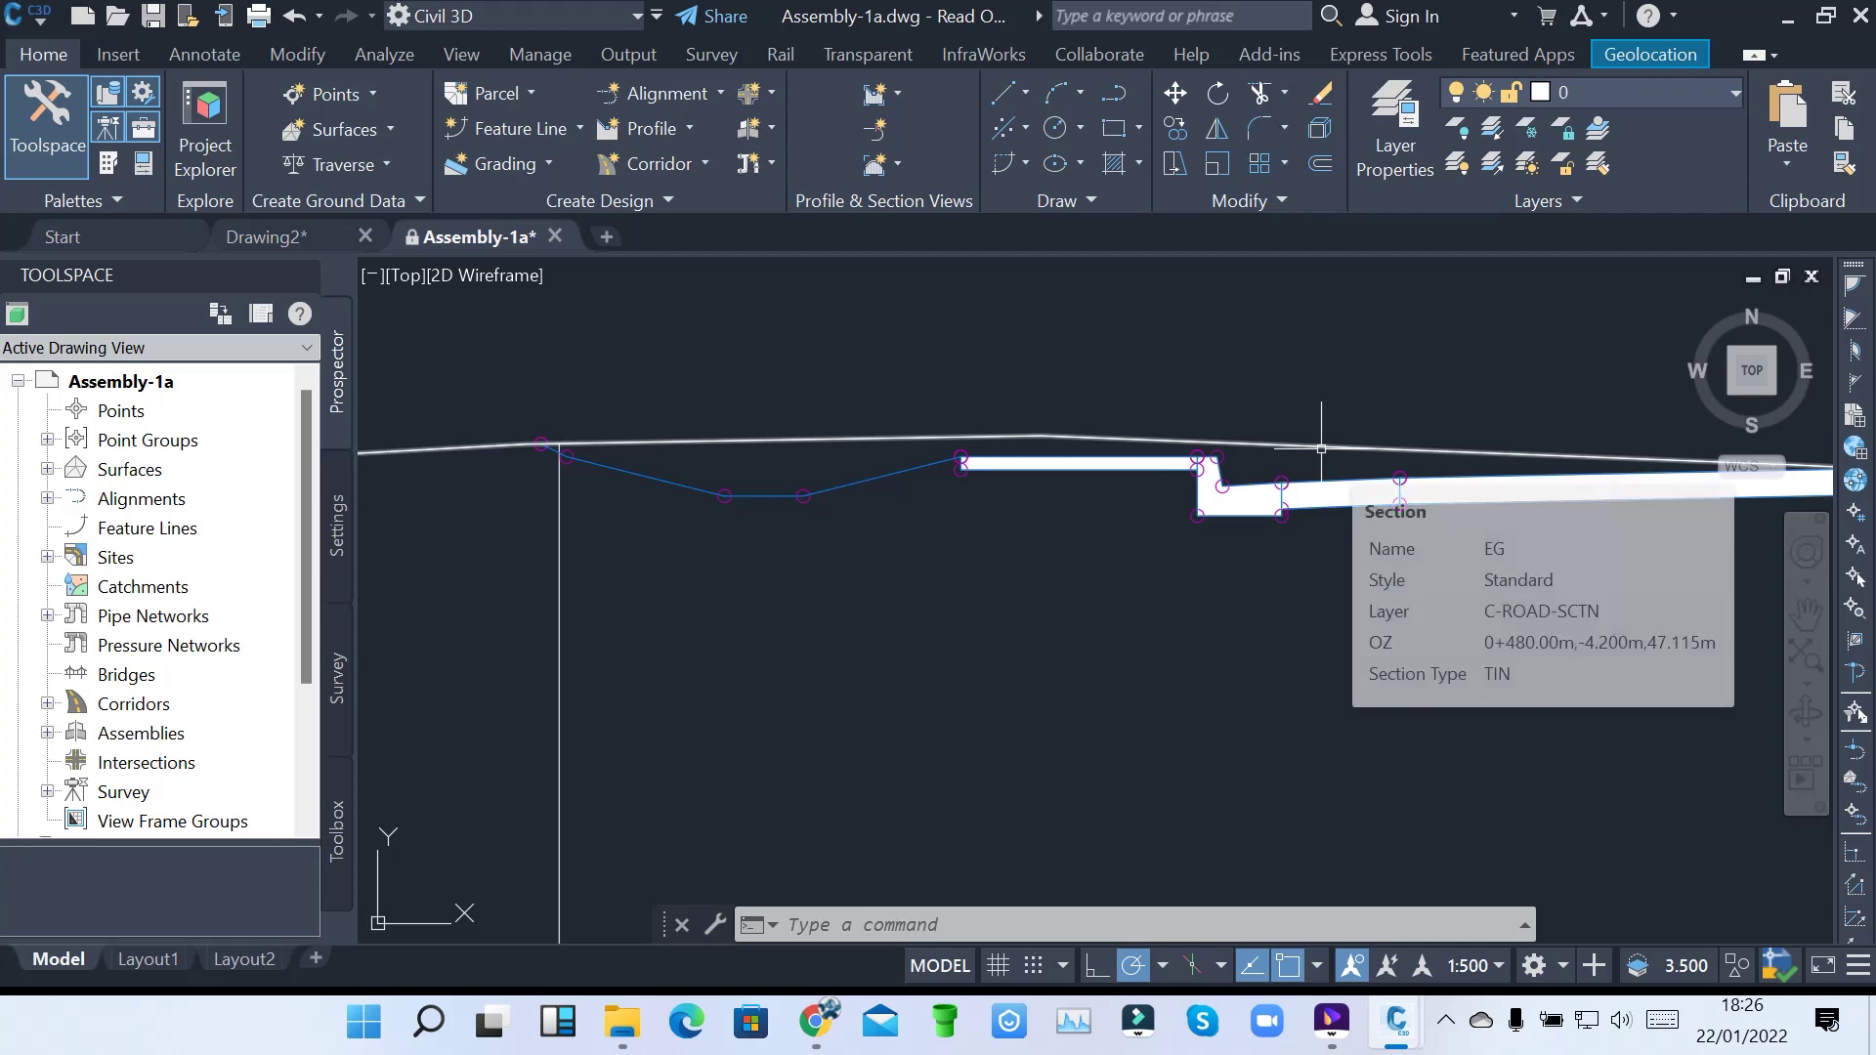
pyautogui.click(1316, 481)
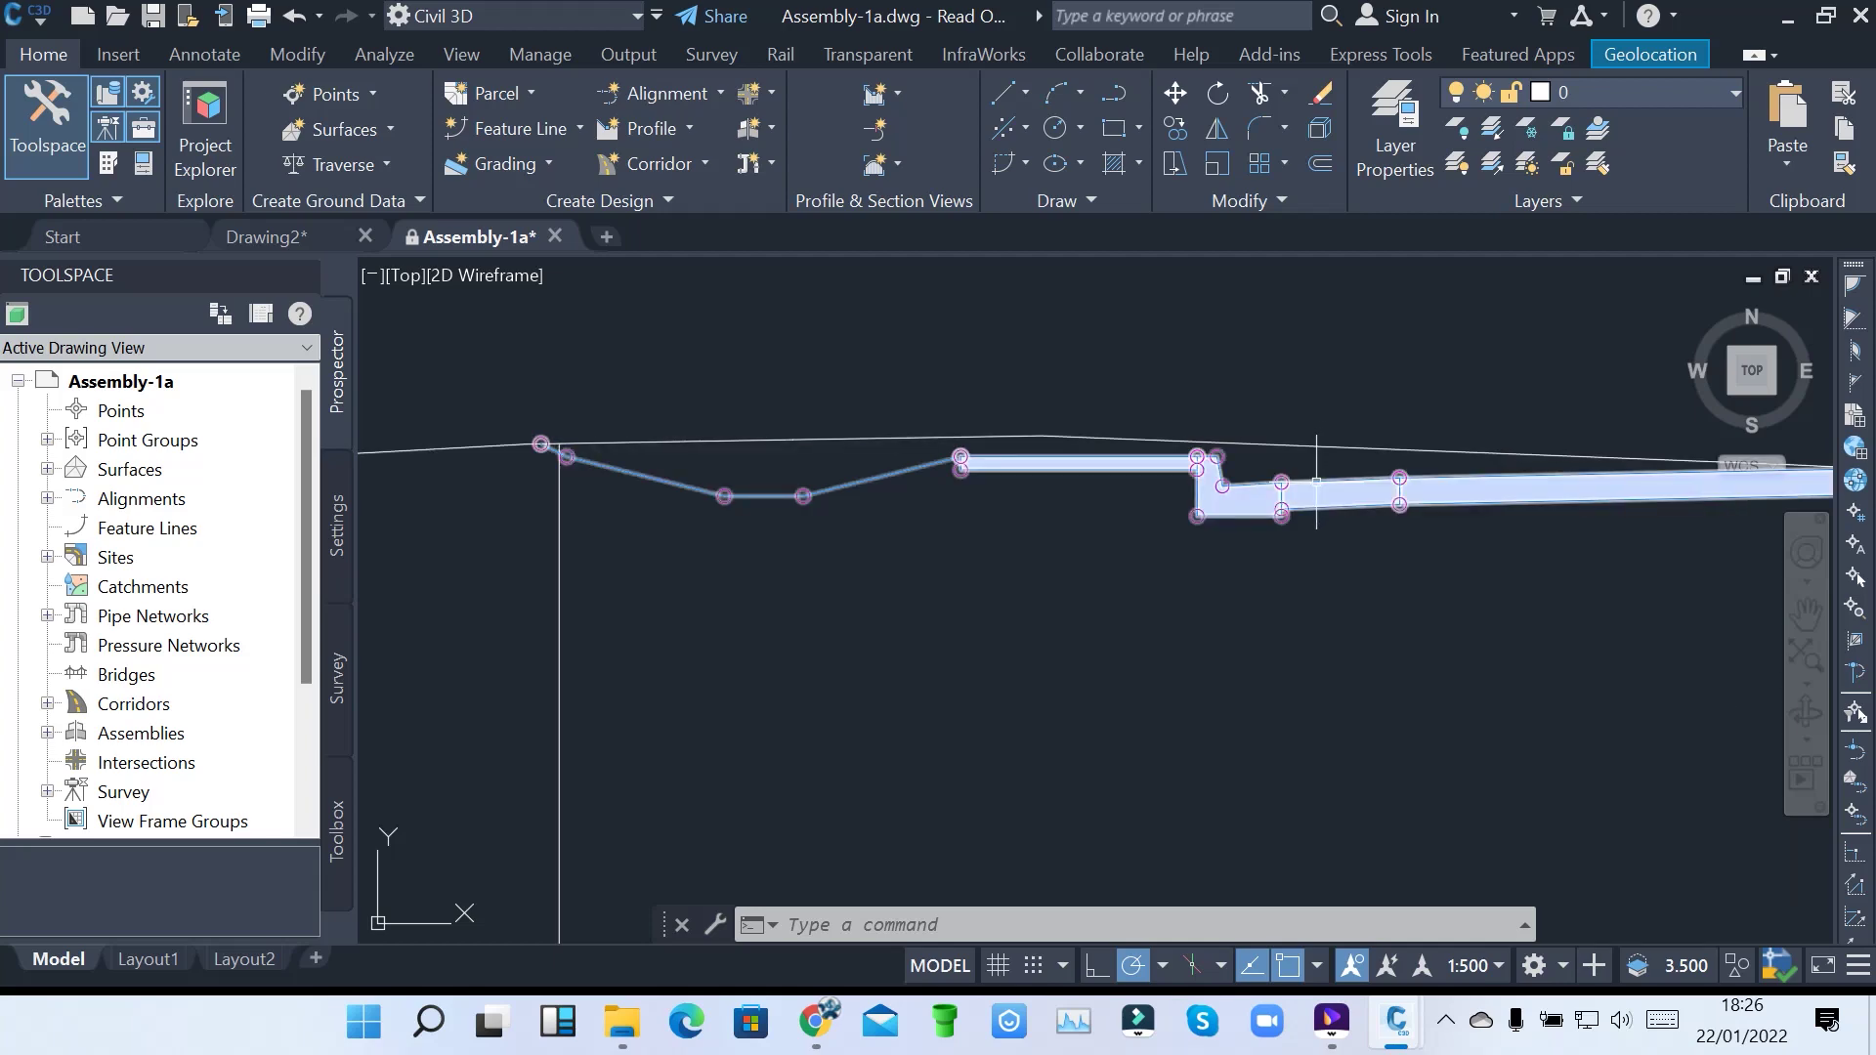
pyautogui.scroll(-10, 1316, 481)
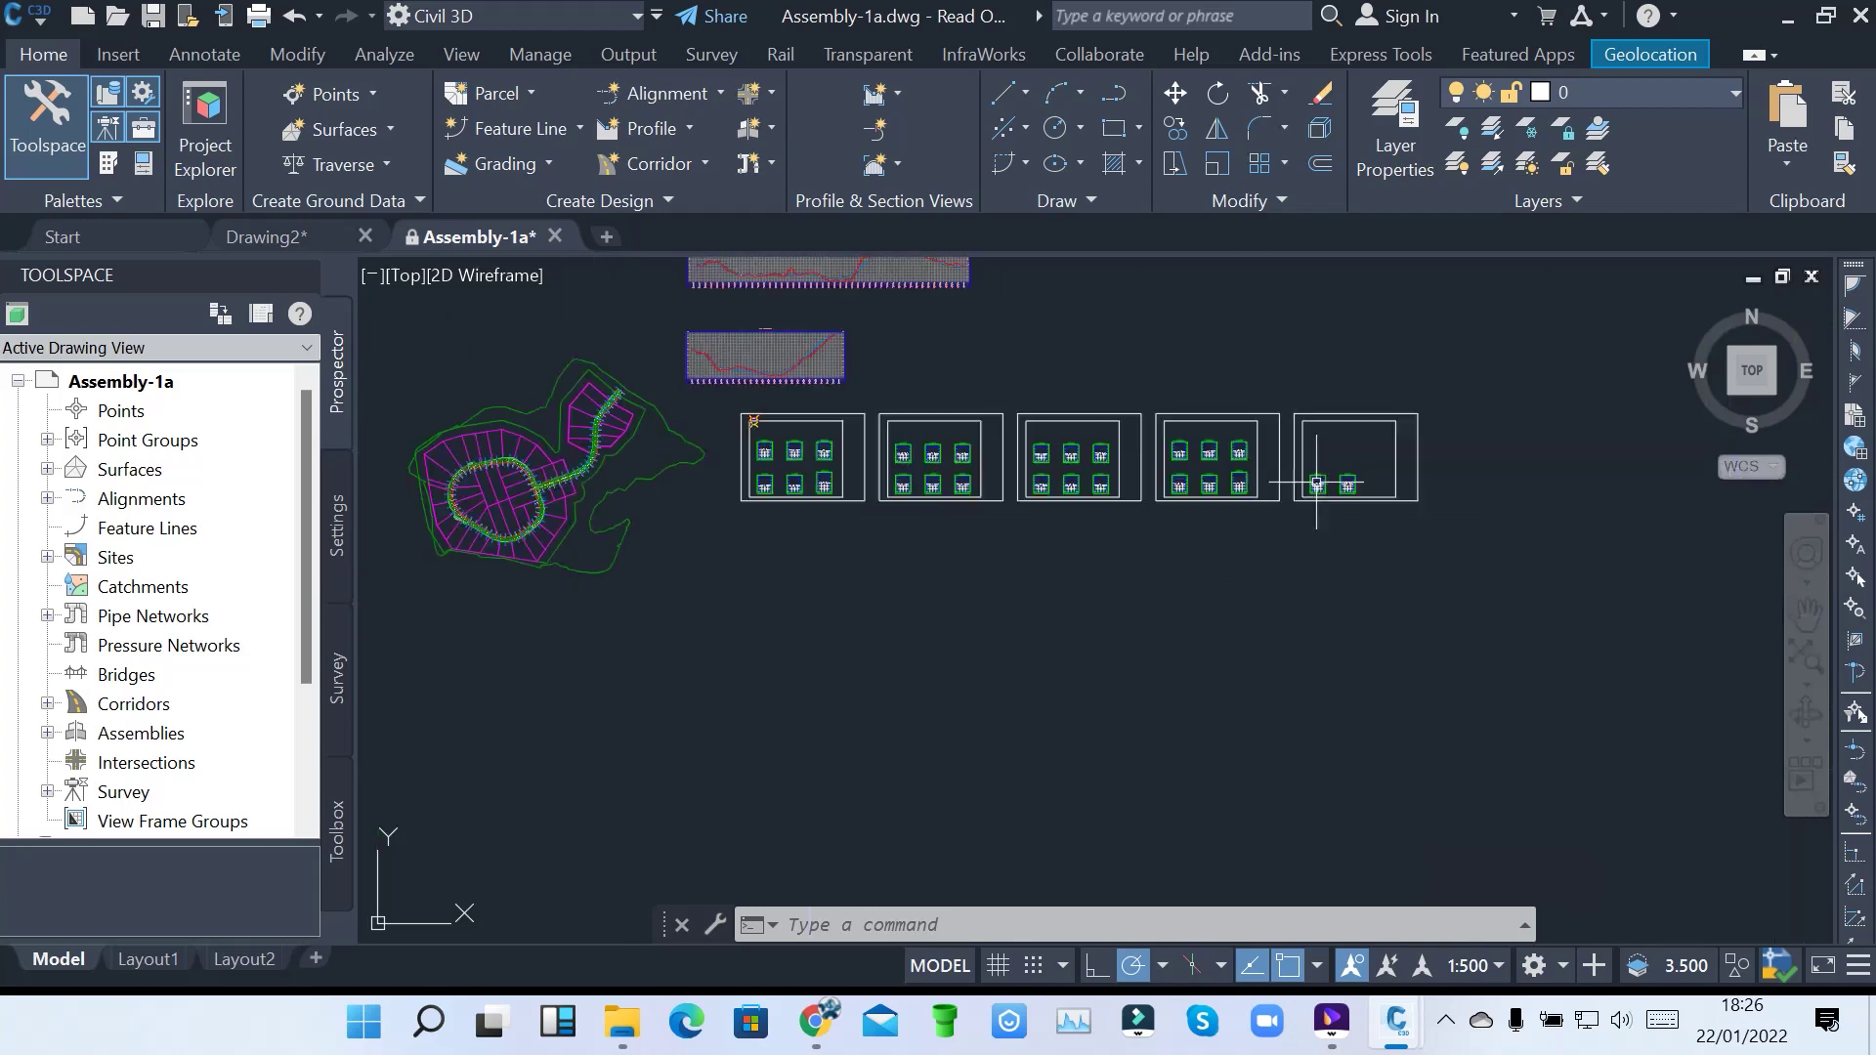
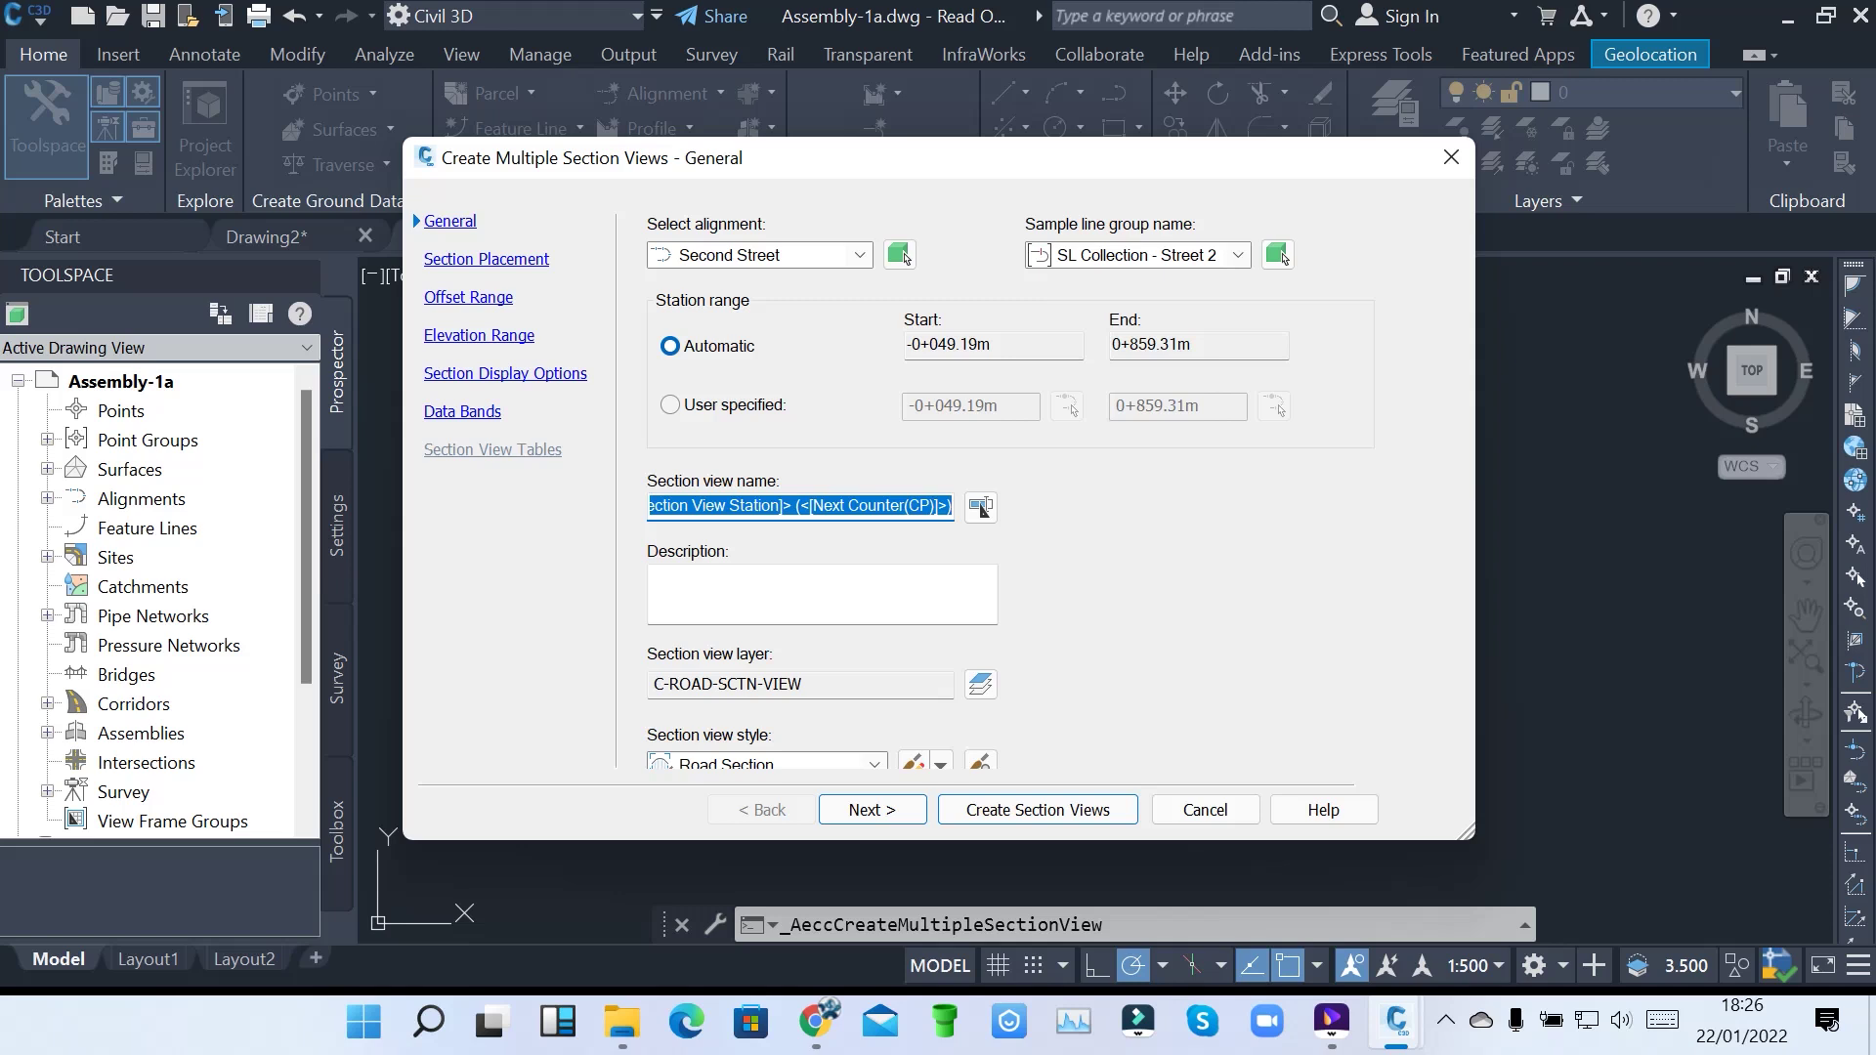
# Name the Second Street section views "Street 2 Section views" and keep the station range on automatic
pyautogui.write('Street 2')
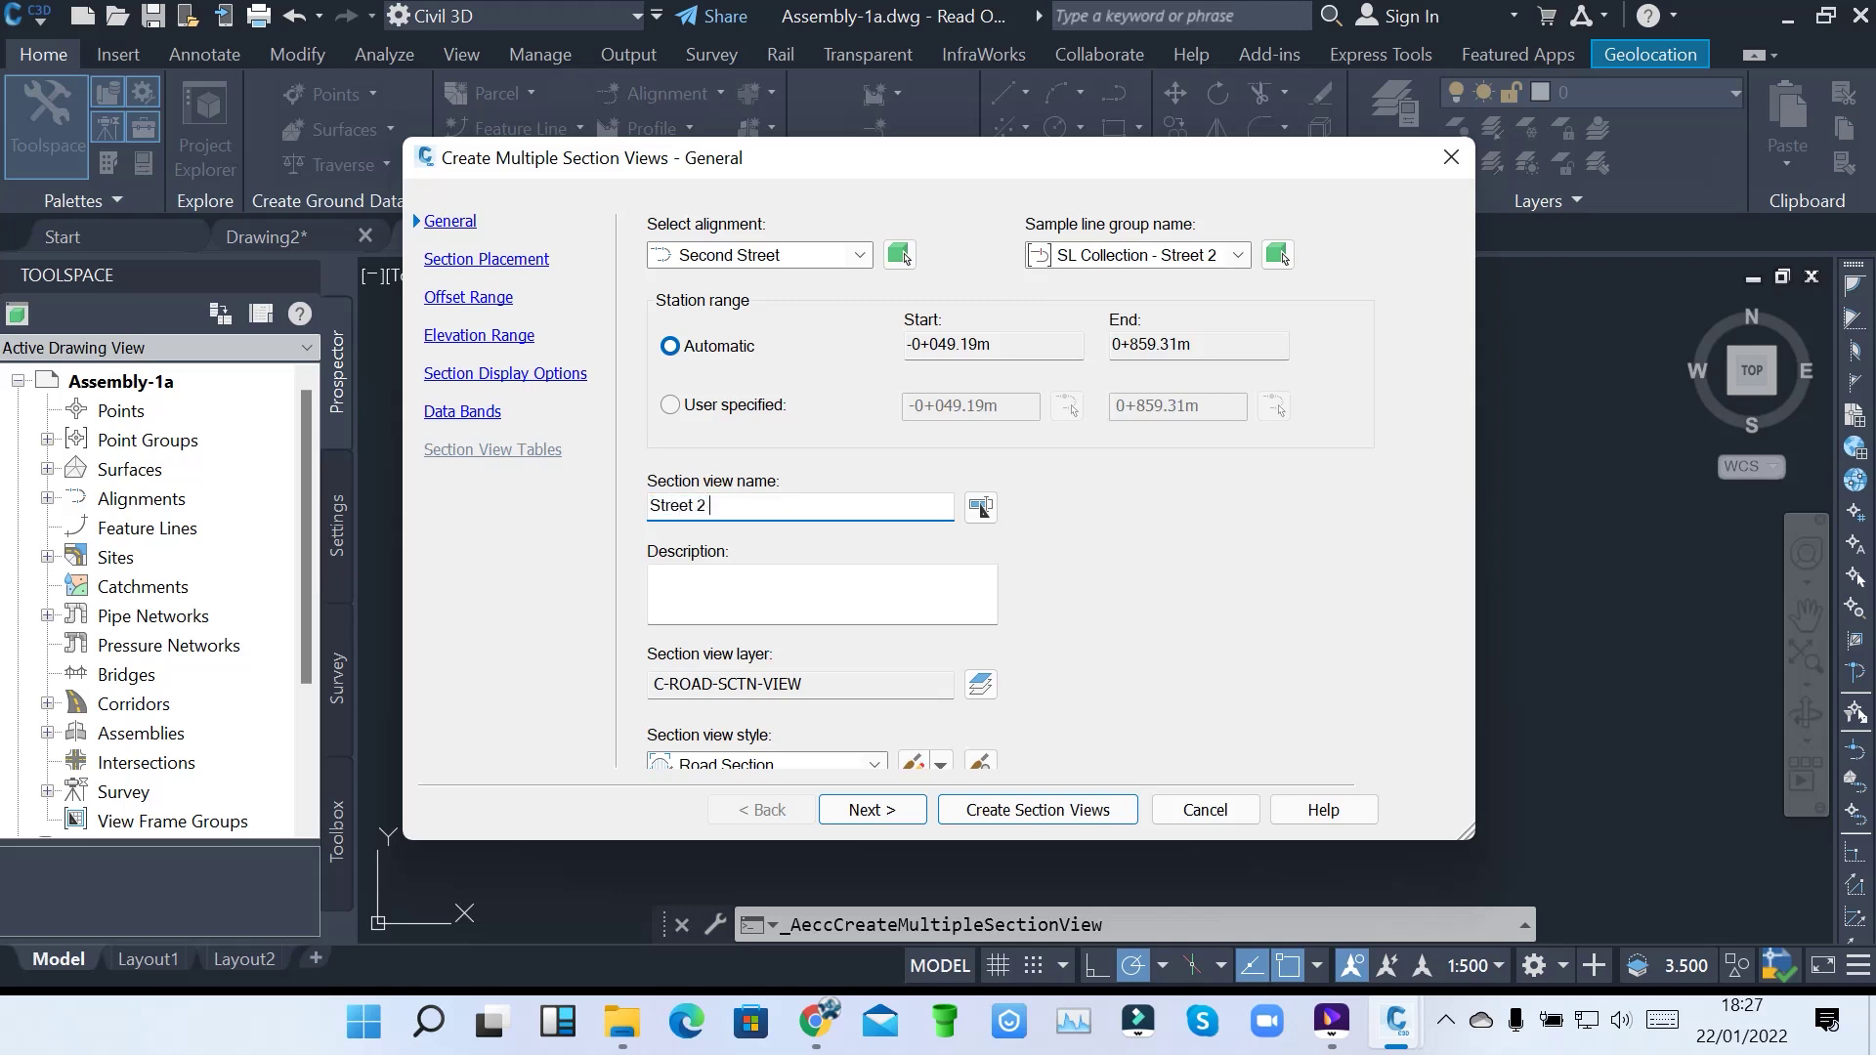
pyautogui.write(' Section views')
pyautogui.click(671, 404)
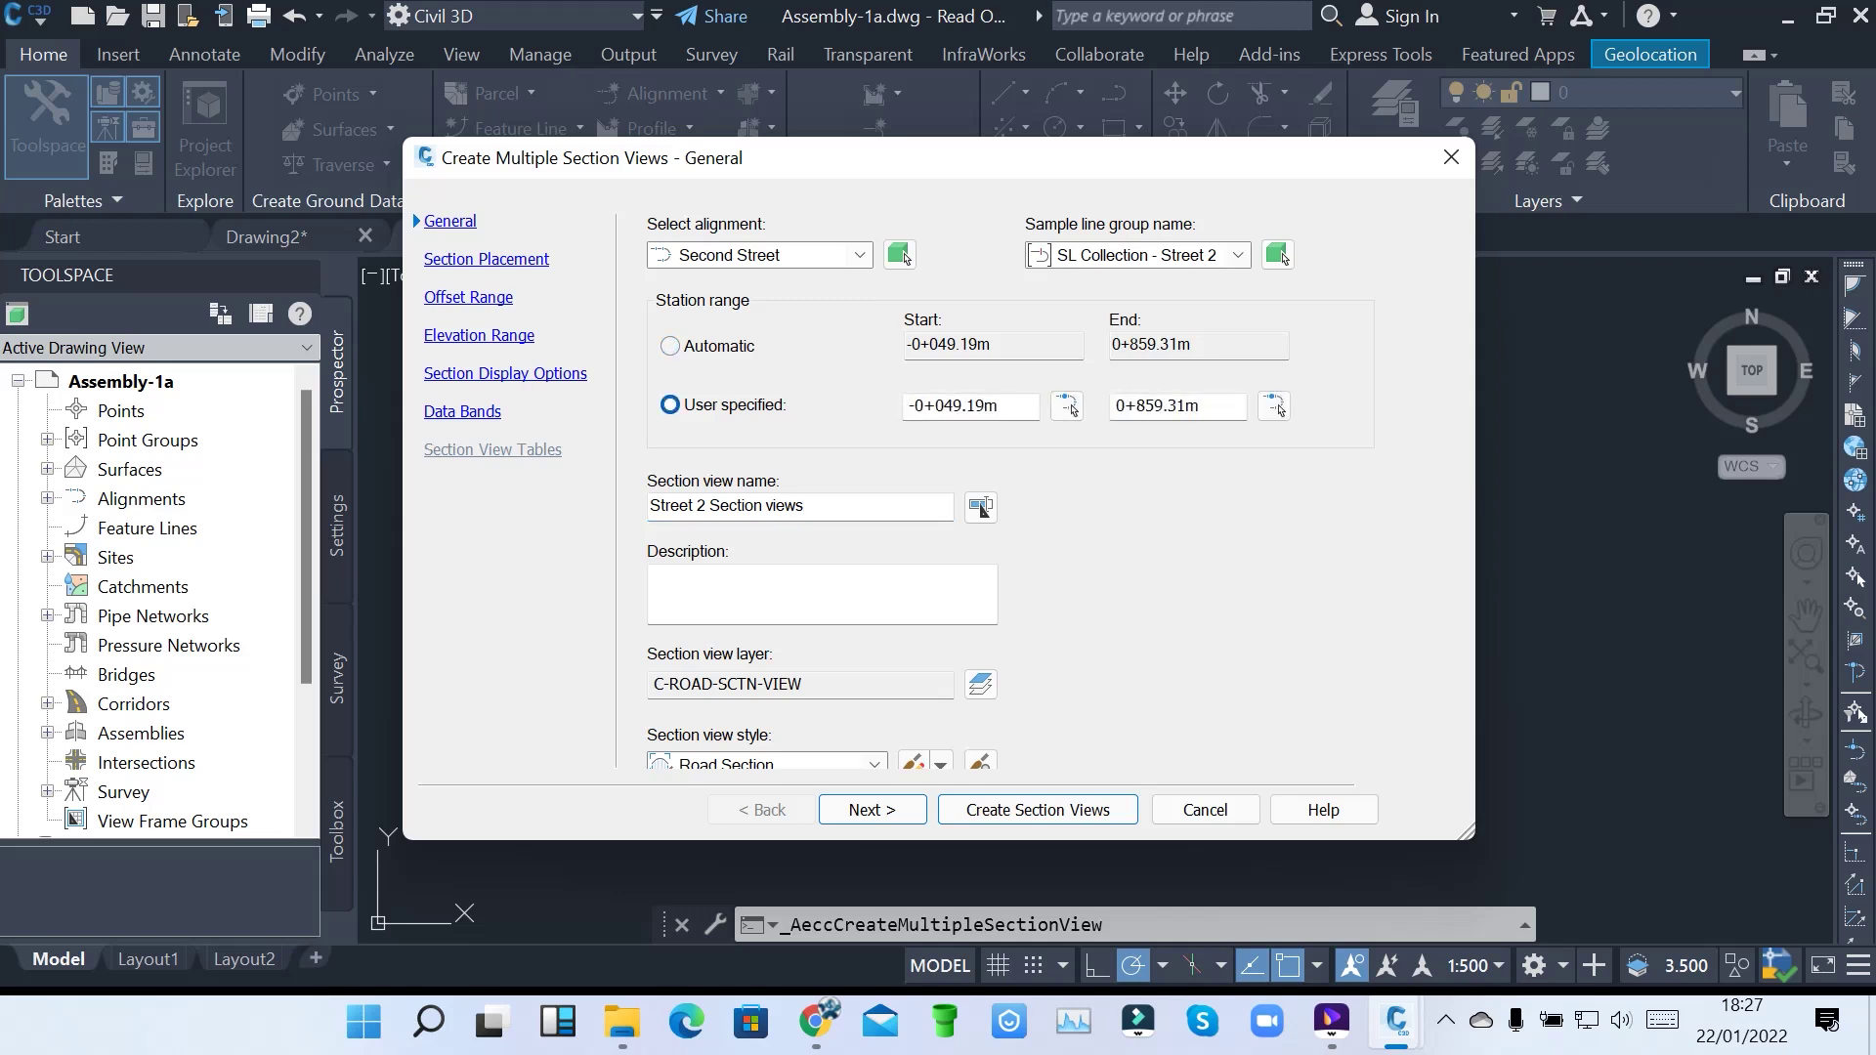
pyautogui.click(671, 346)
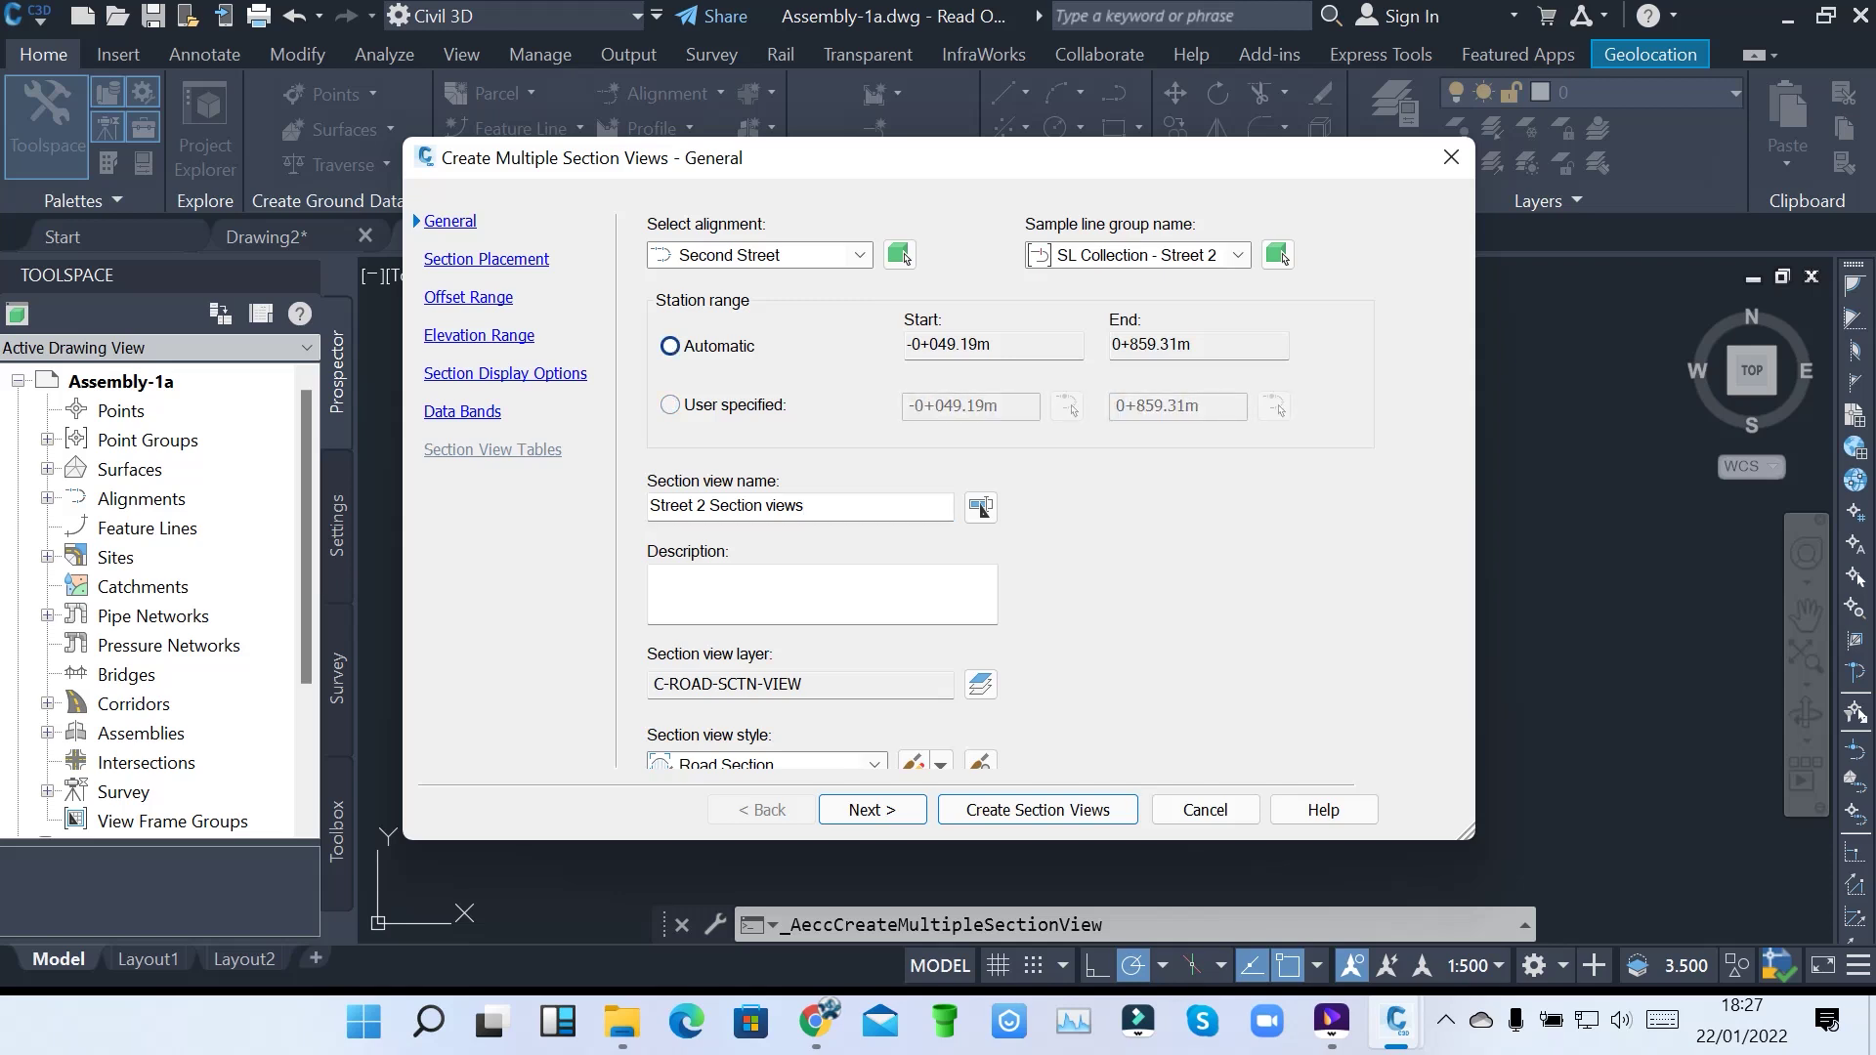
pyautogui.click(869, 810)
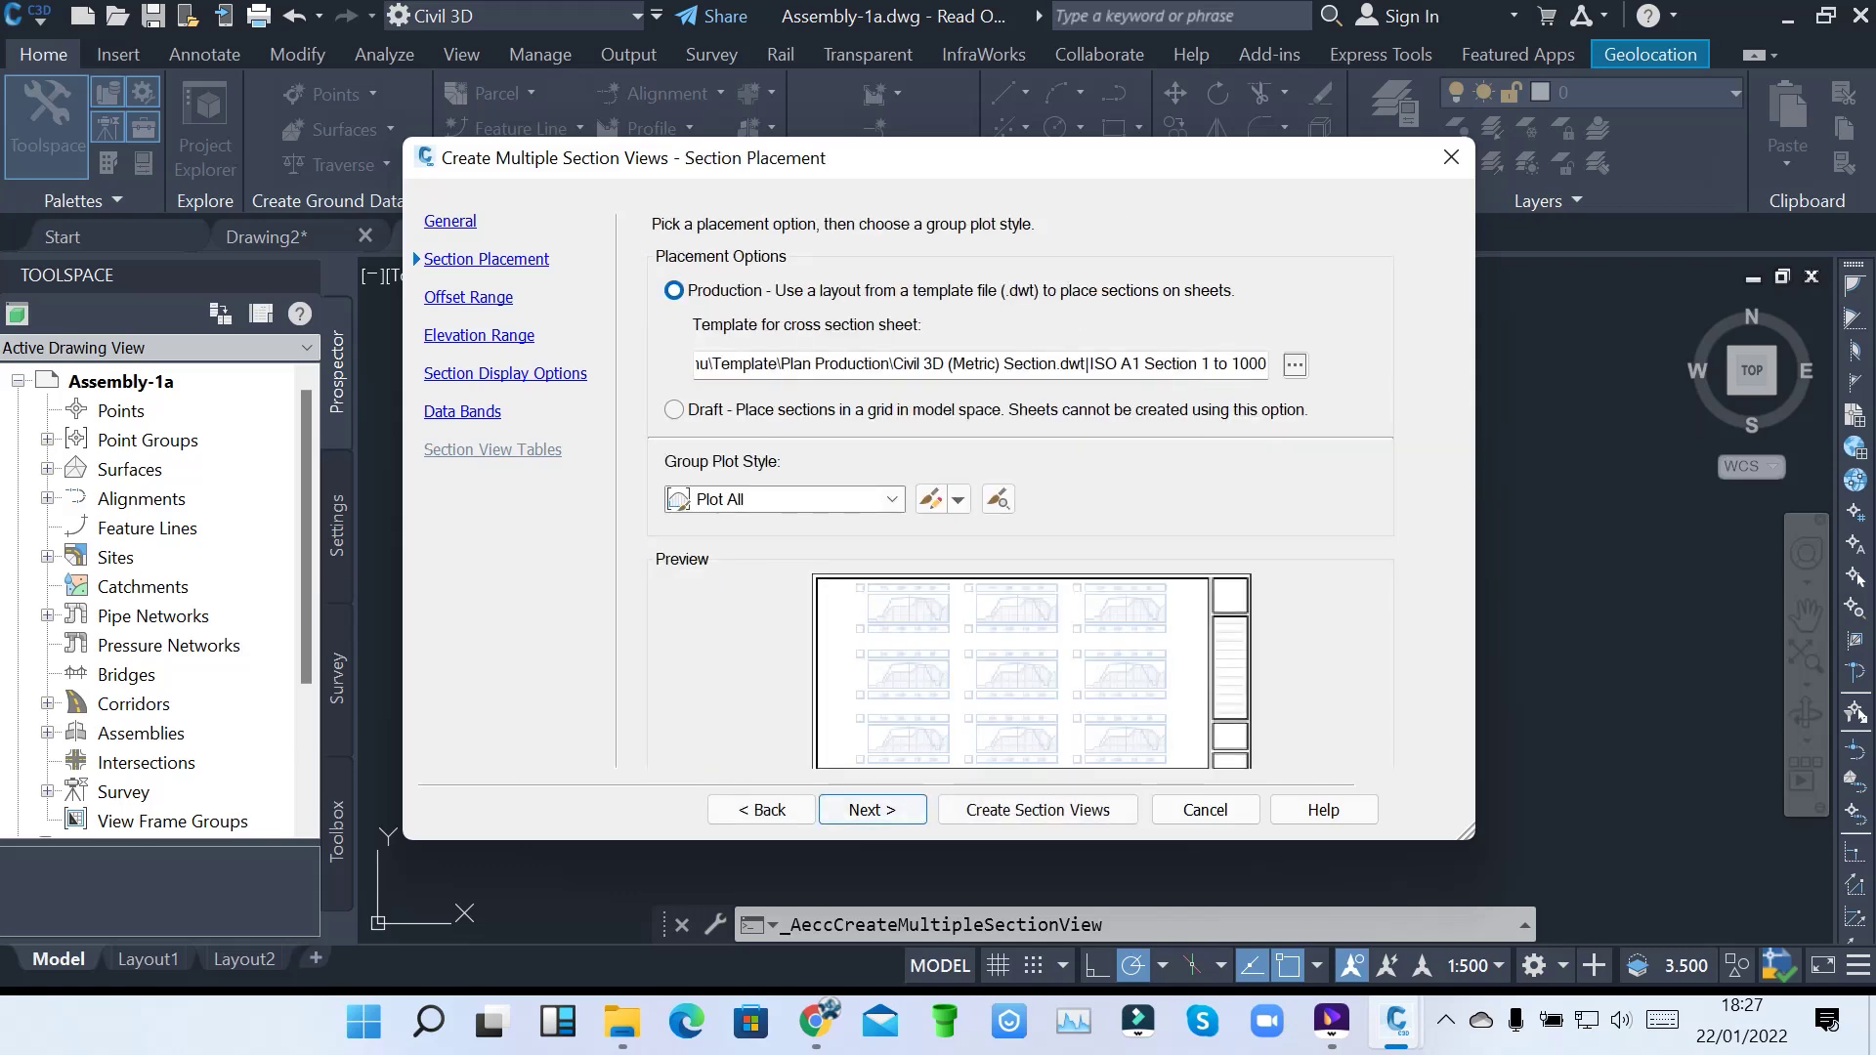
# Accept the remaining placement, range, display and Offsets Only band settings, and place the Second Street section views below the First Street sheets
pyautogui.press('Return')
pyautogui.press('Return')
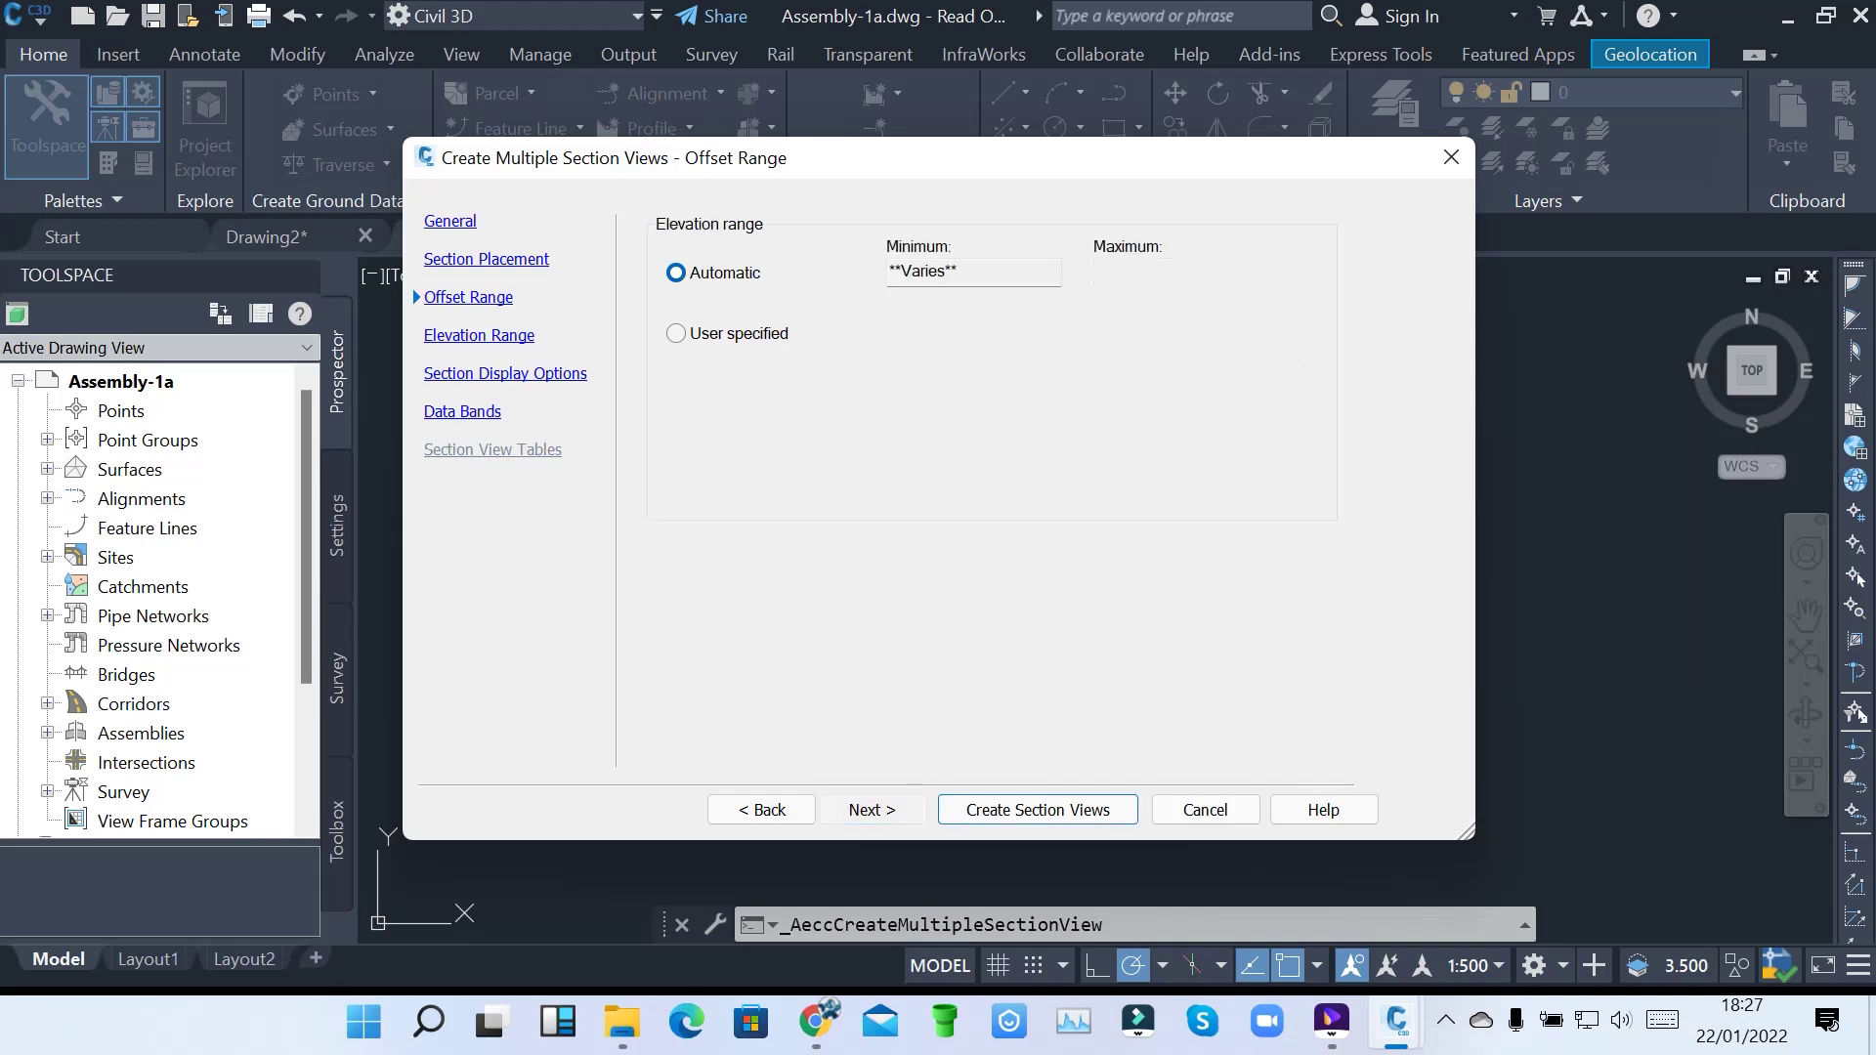
pyautogui.press('Return')
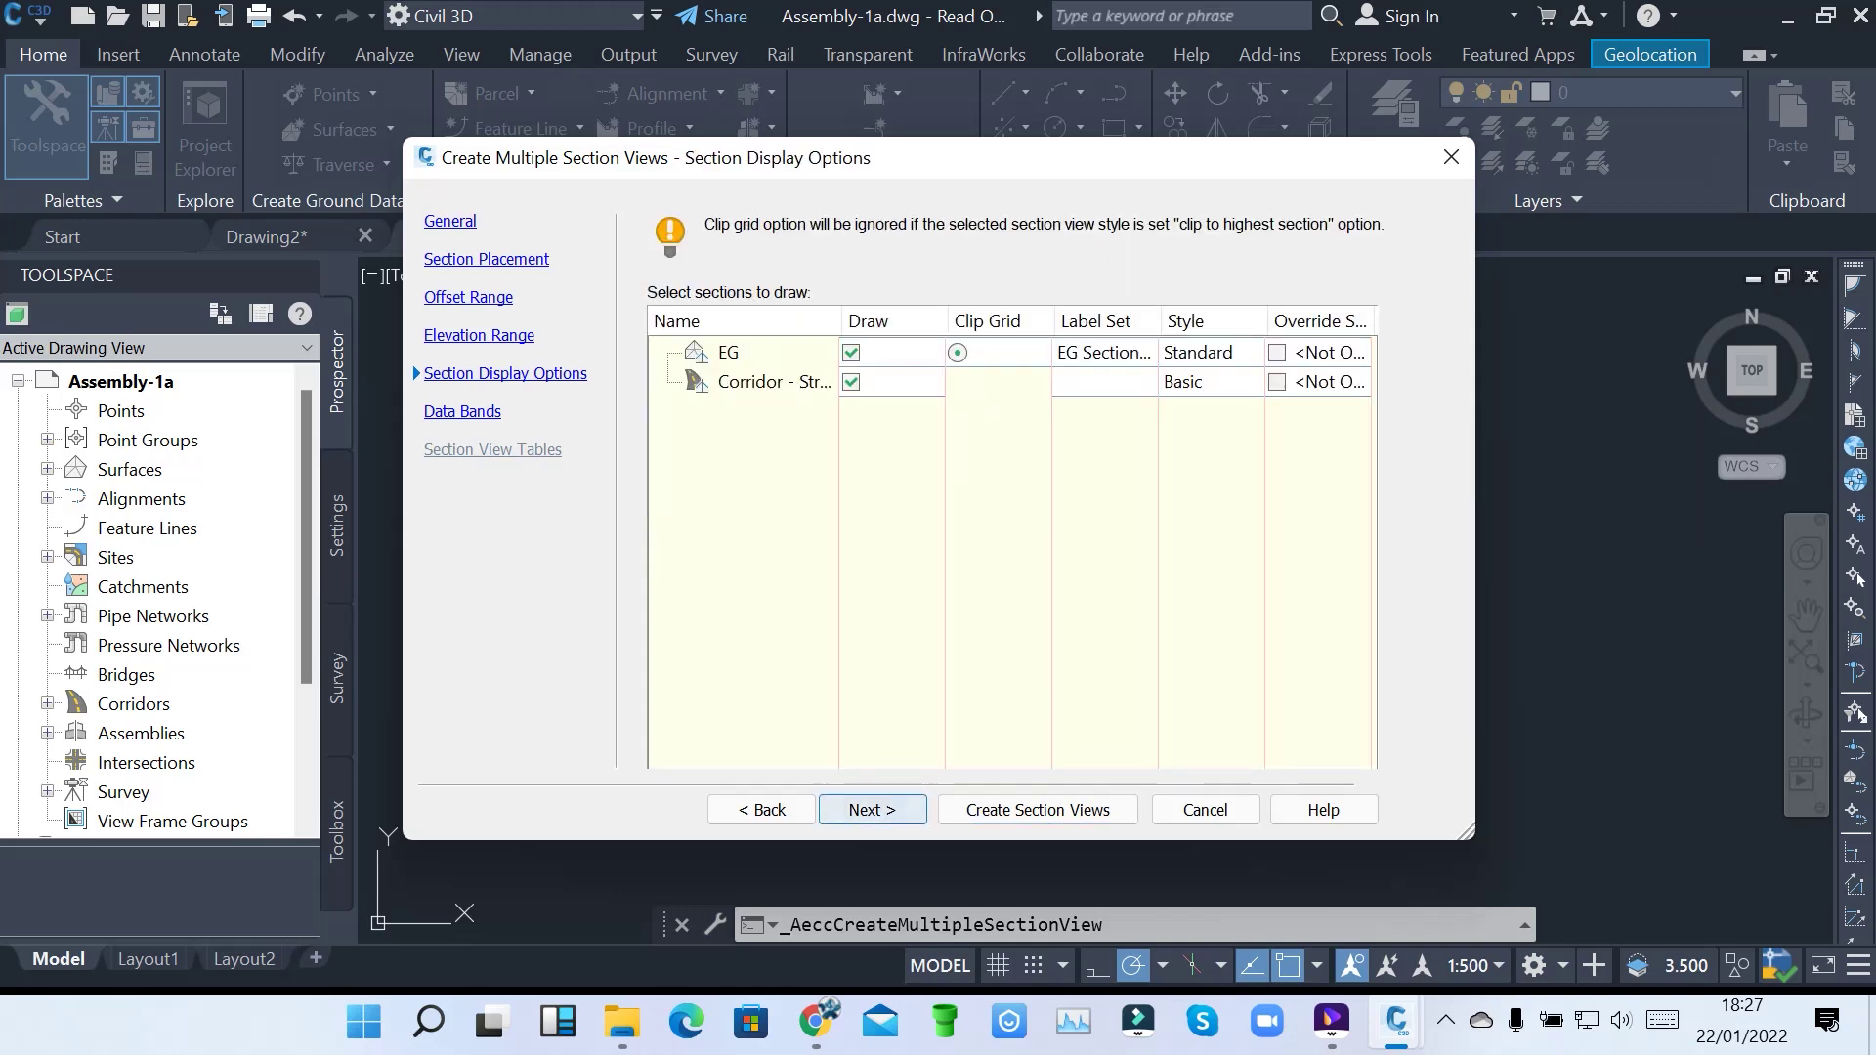
pyautogui.press('Return')
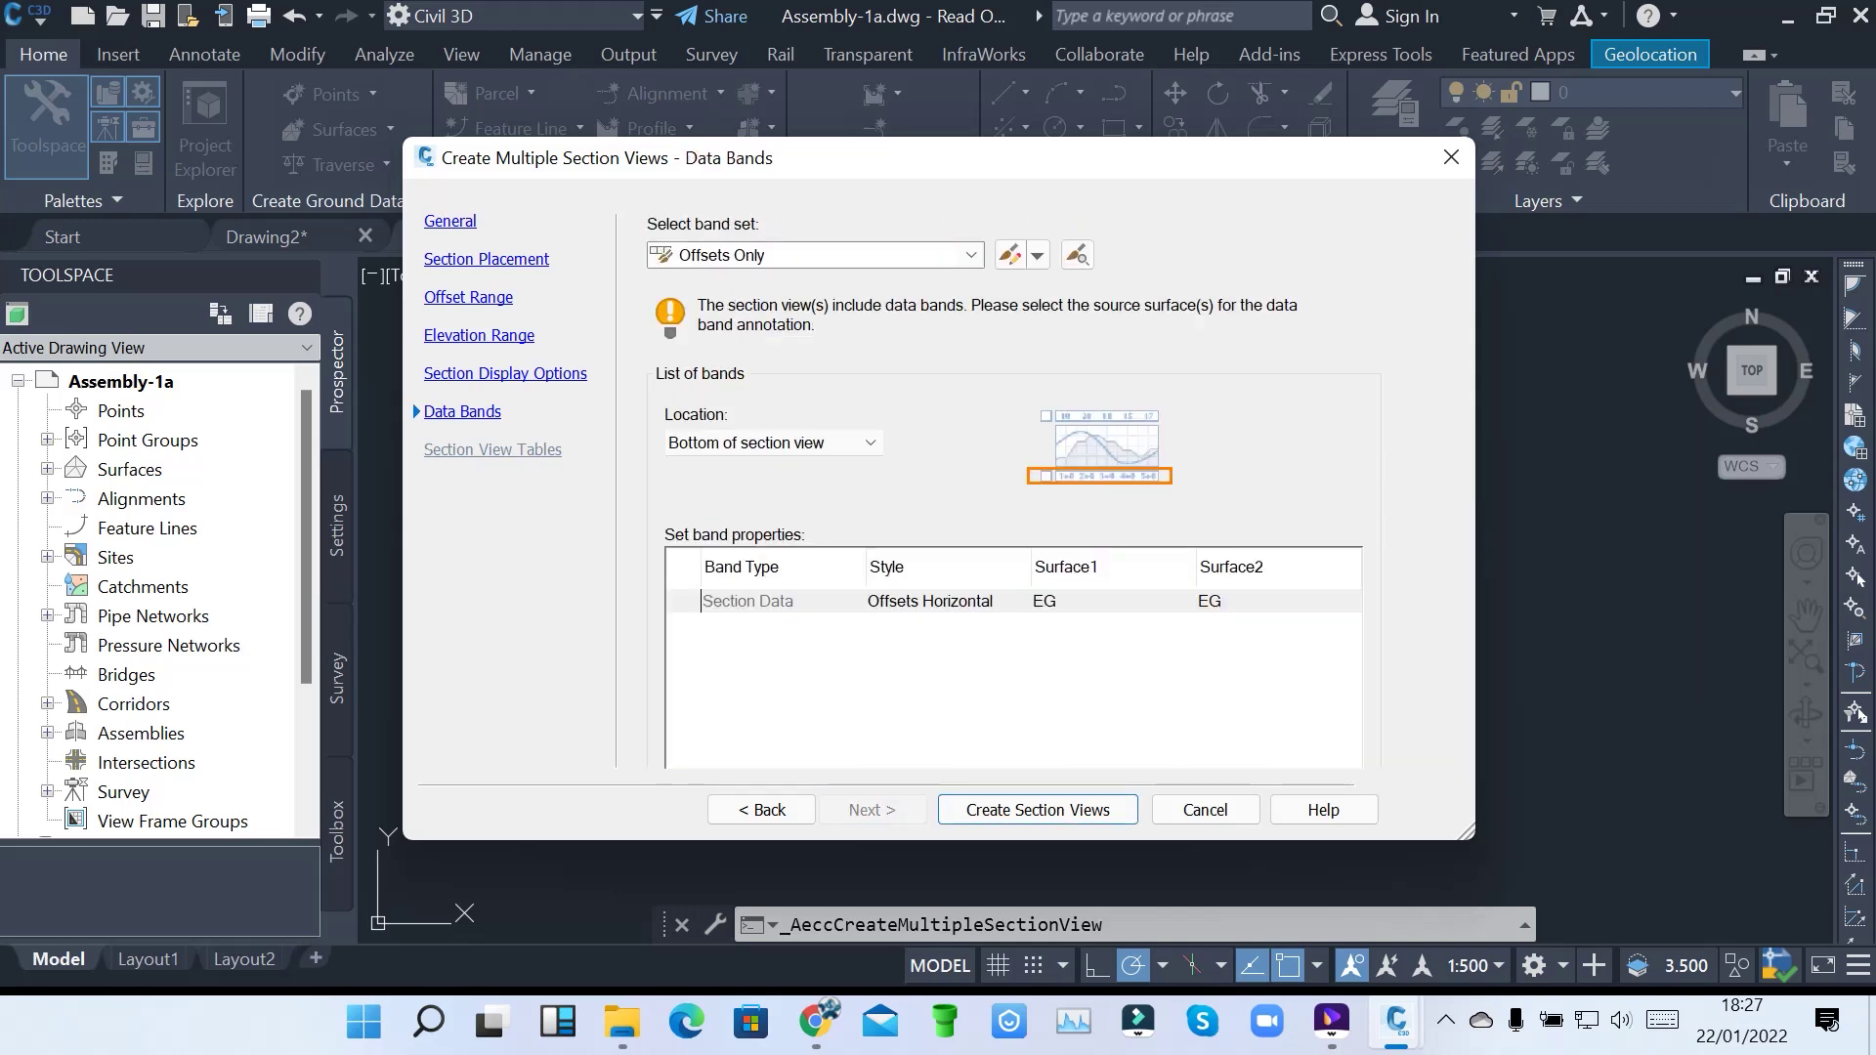
pyautogui.press('Return')
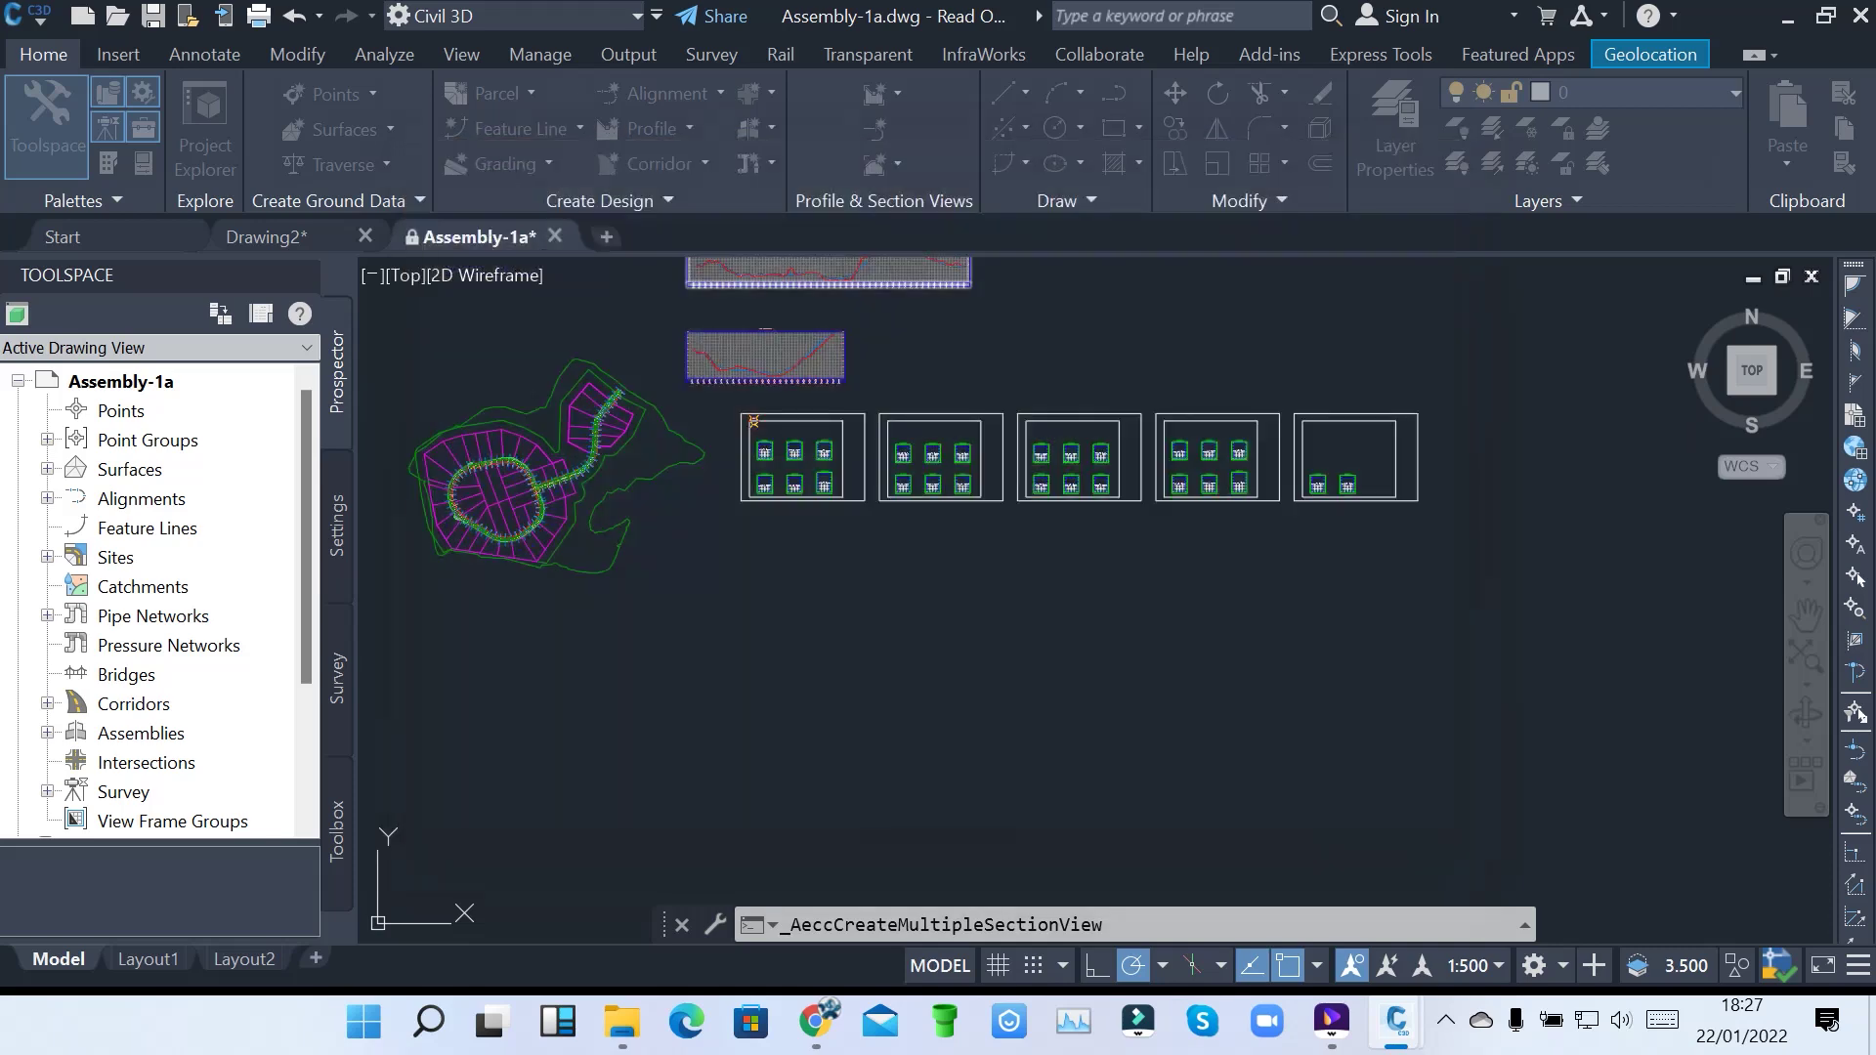
pyautogui.click(753, 711)
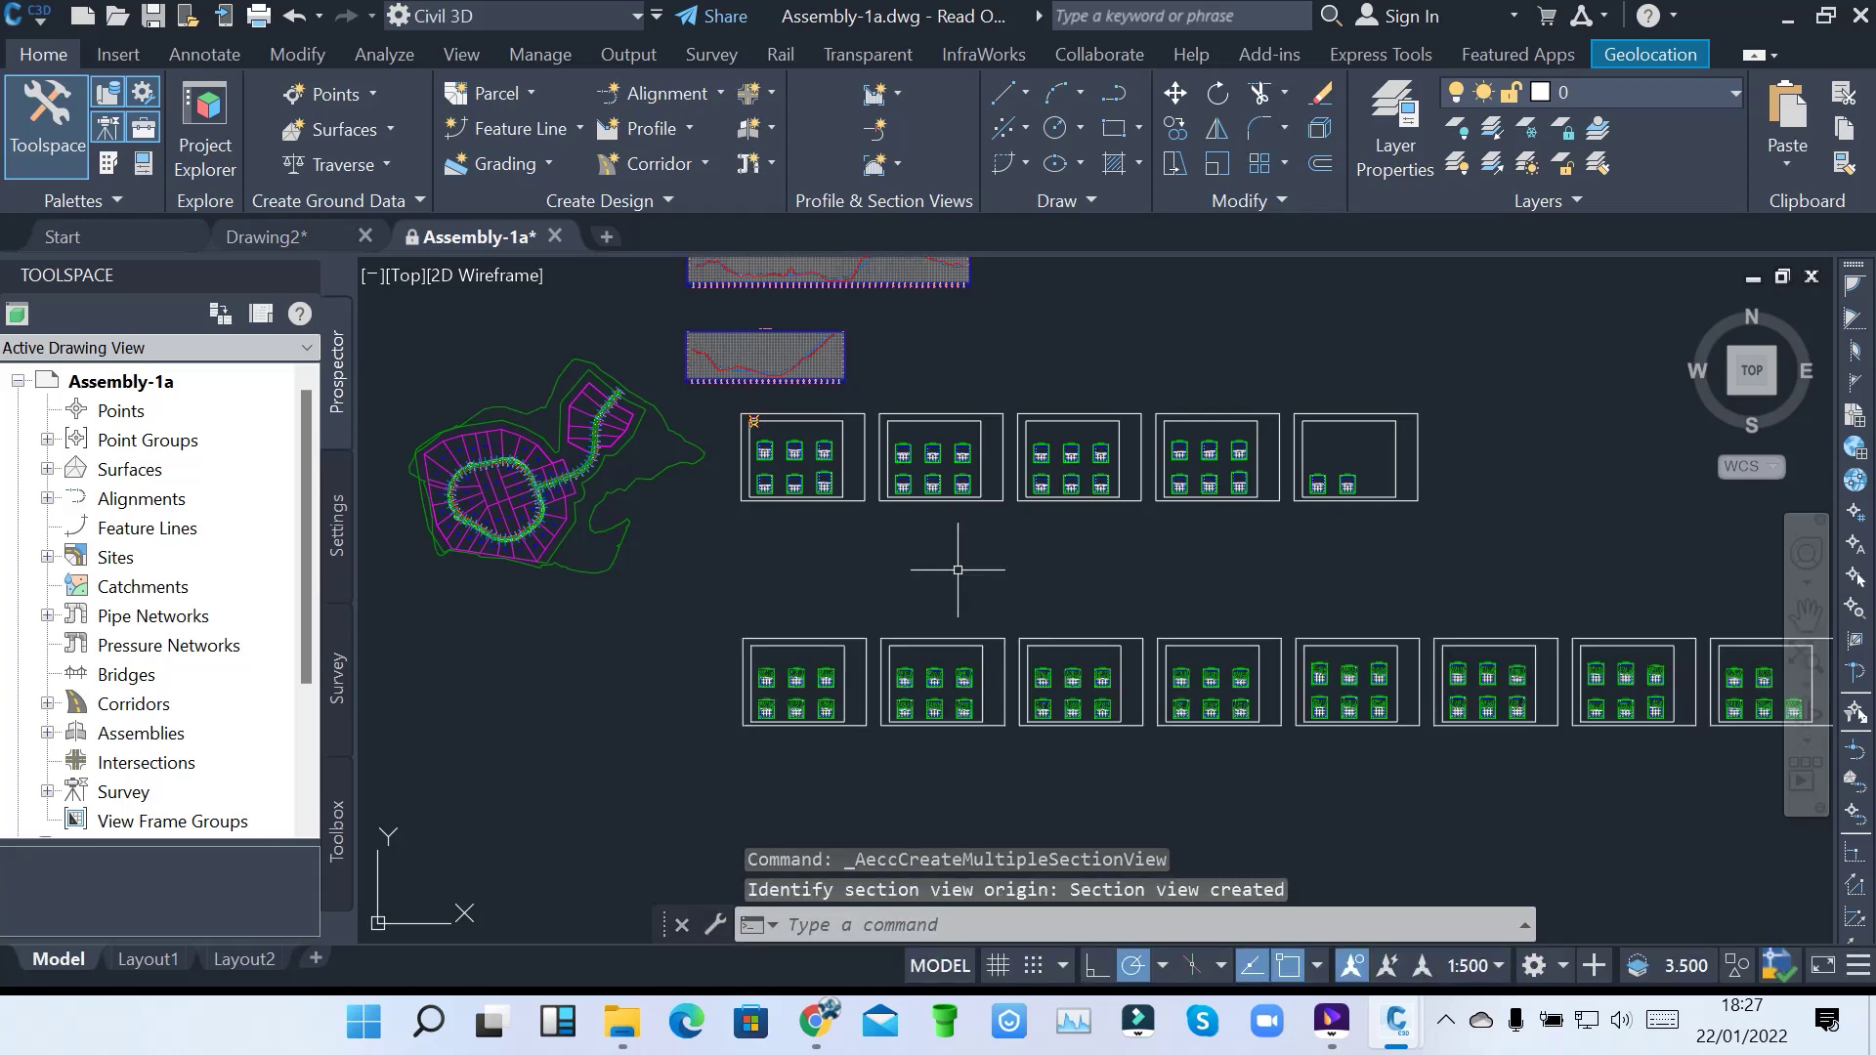
# Examine the first Second Street section views, checking the corridor section against the ground line and the offset and elevation labels
pyautogui.scroll(5, 774, 685)
pyautogui.scroll(8, 703, 654)
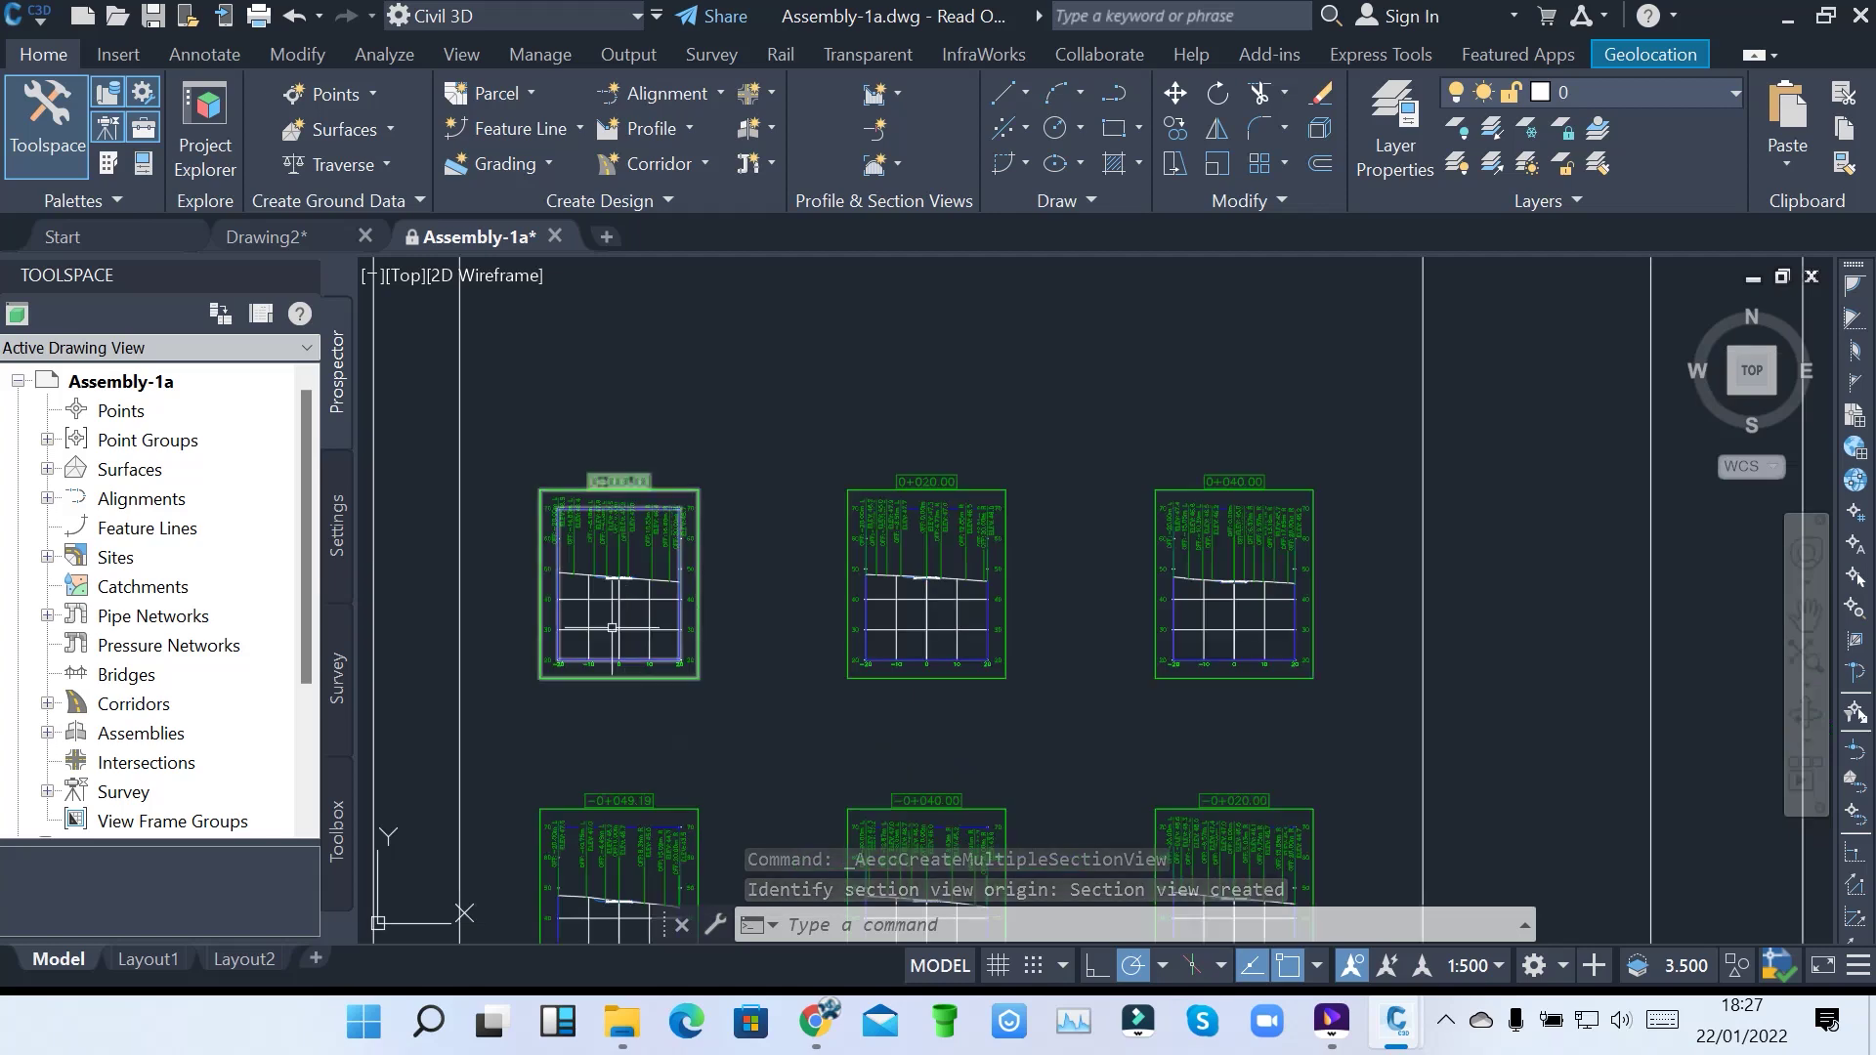
pyautogui.scroll(8, 649, 407)
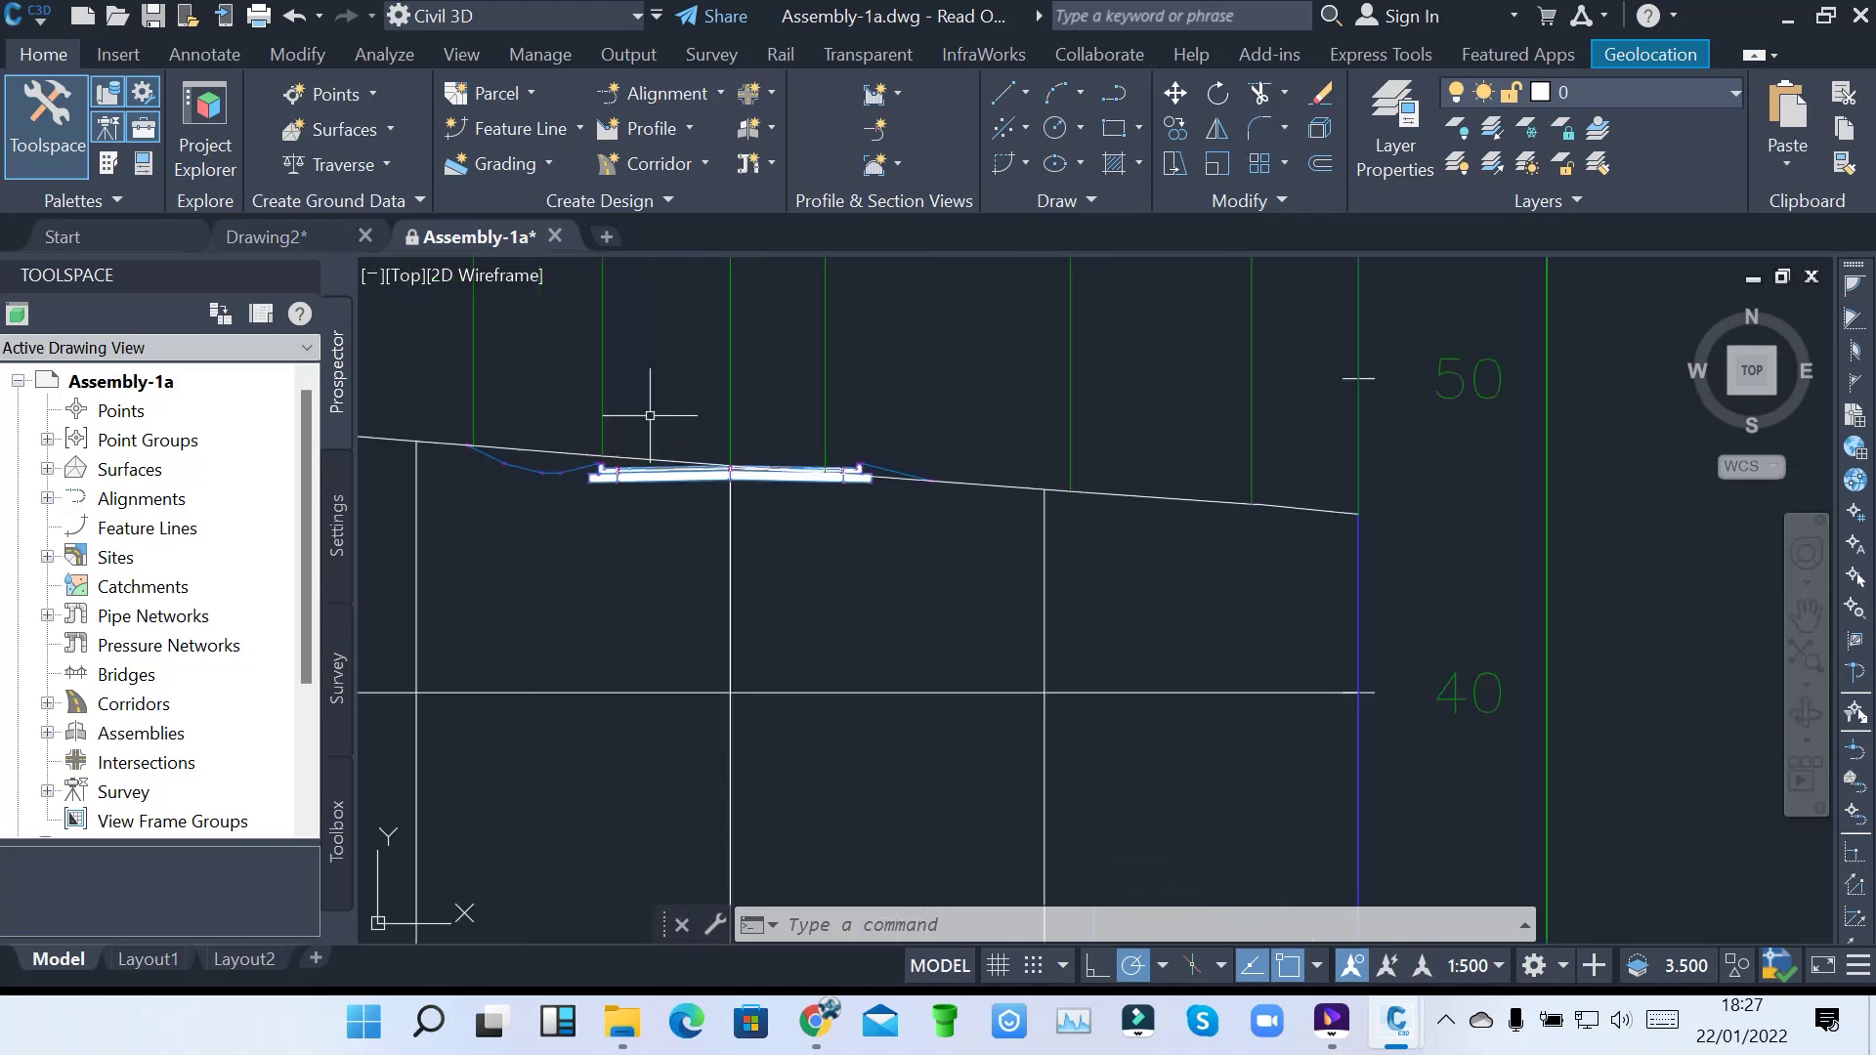
pyautogui.scroll(-2, 1050, 539)
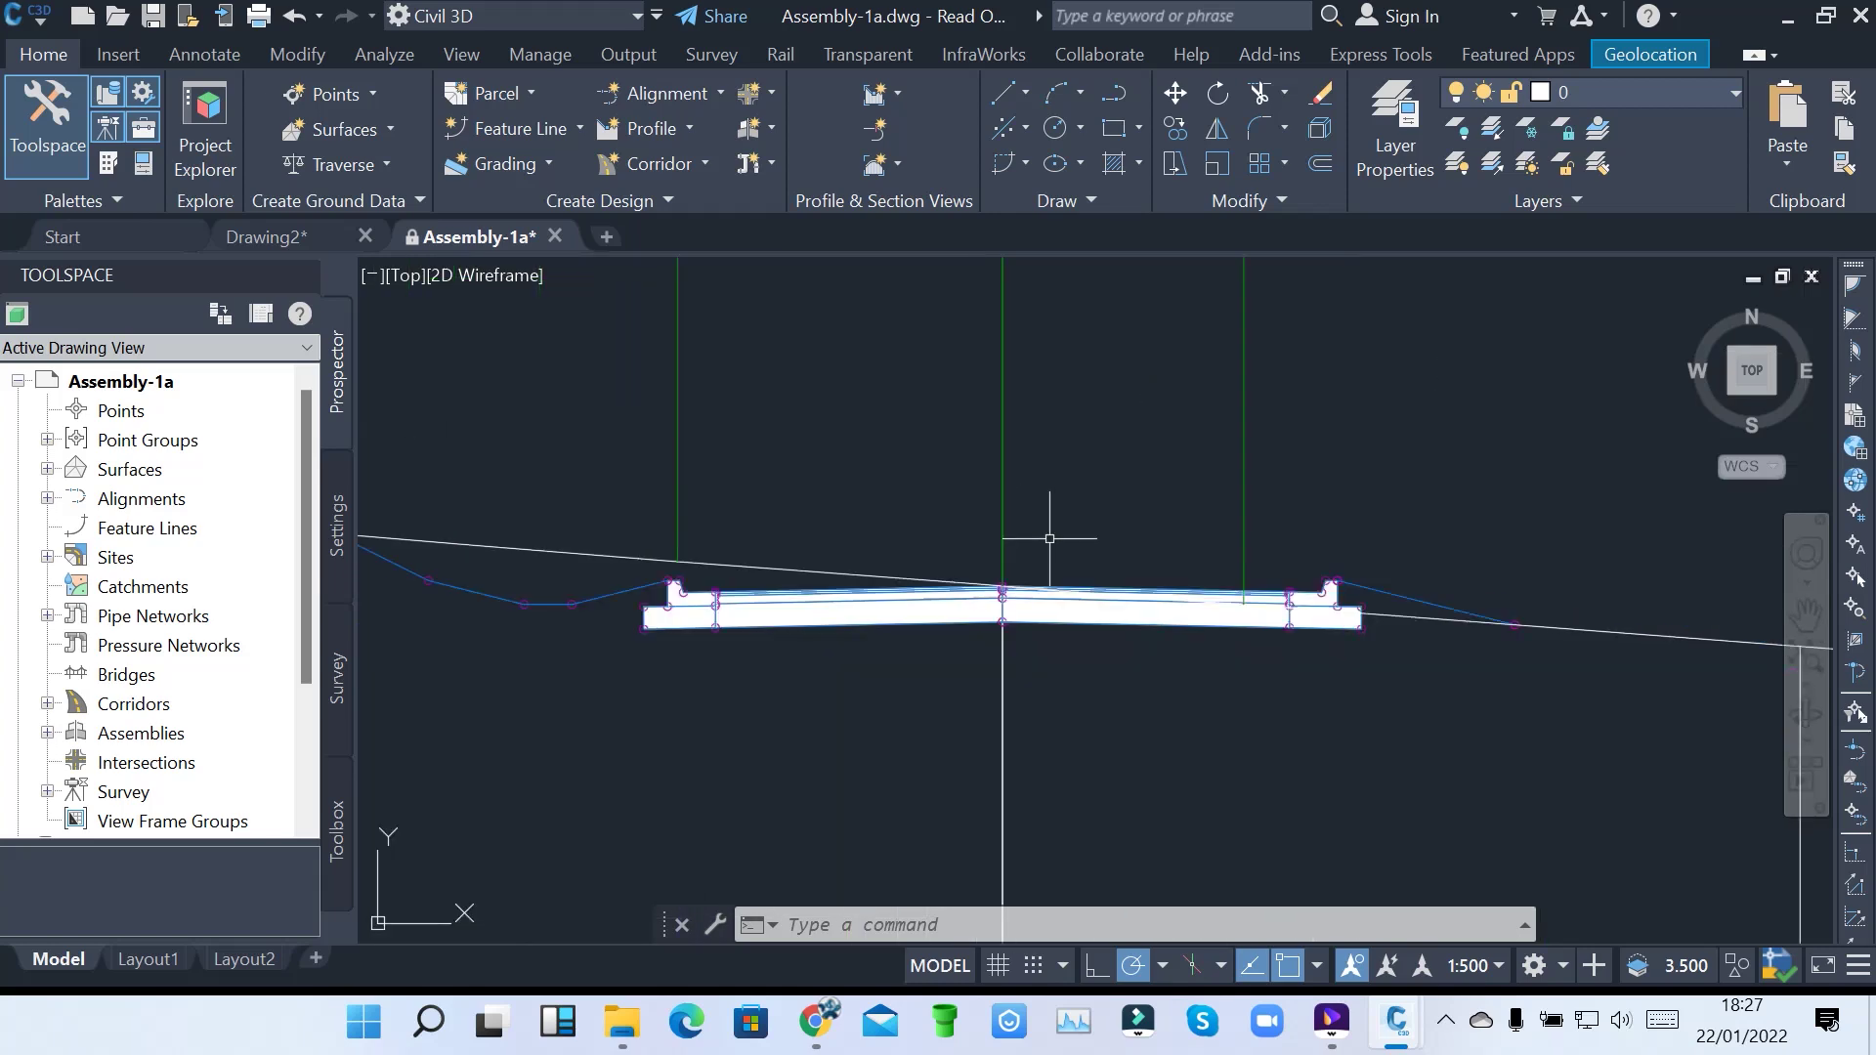
pyautogui.scroll(-8, 783, 567)
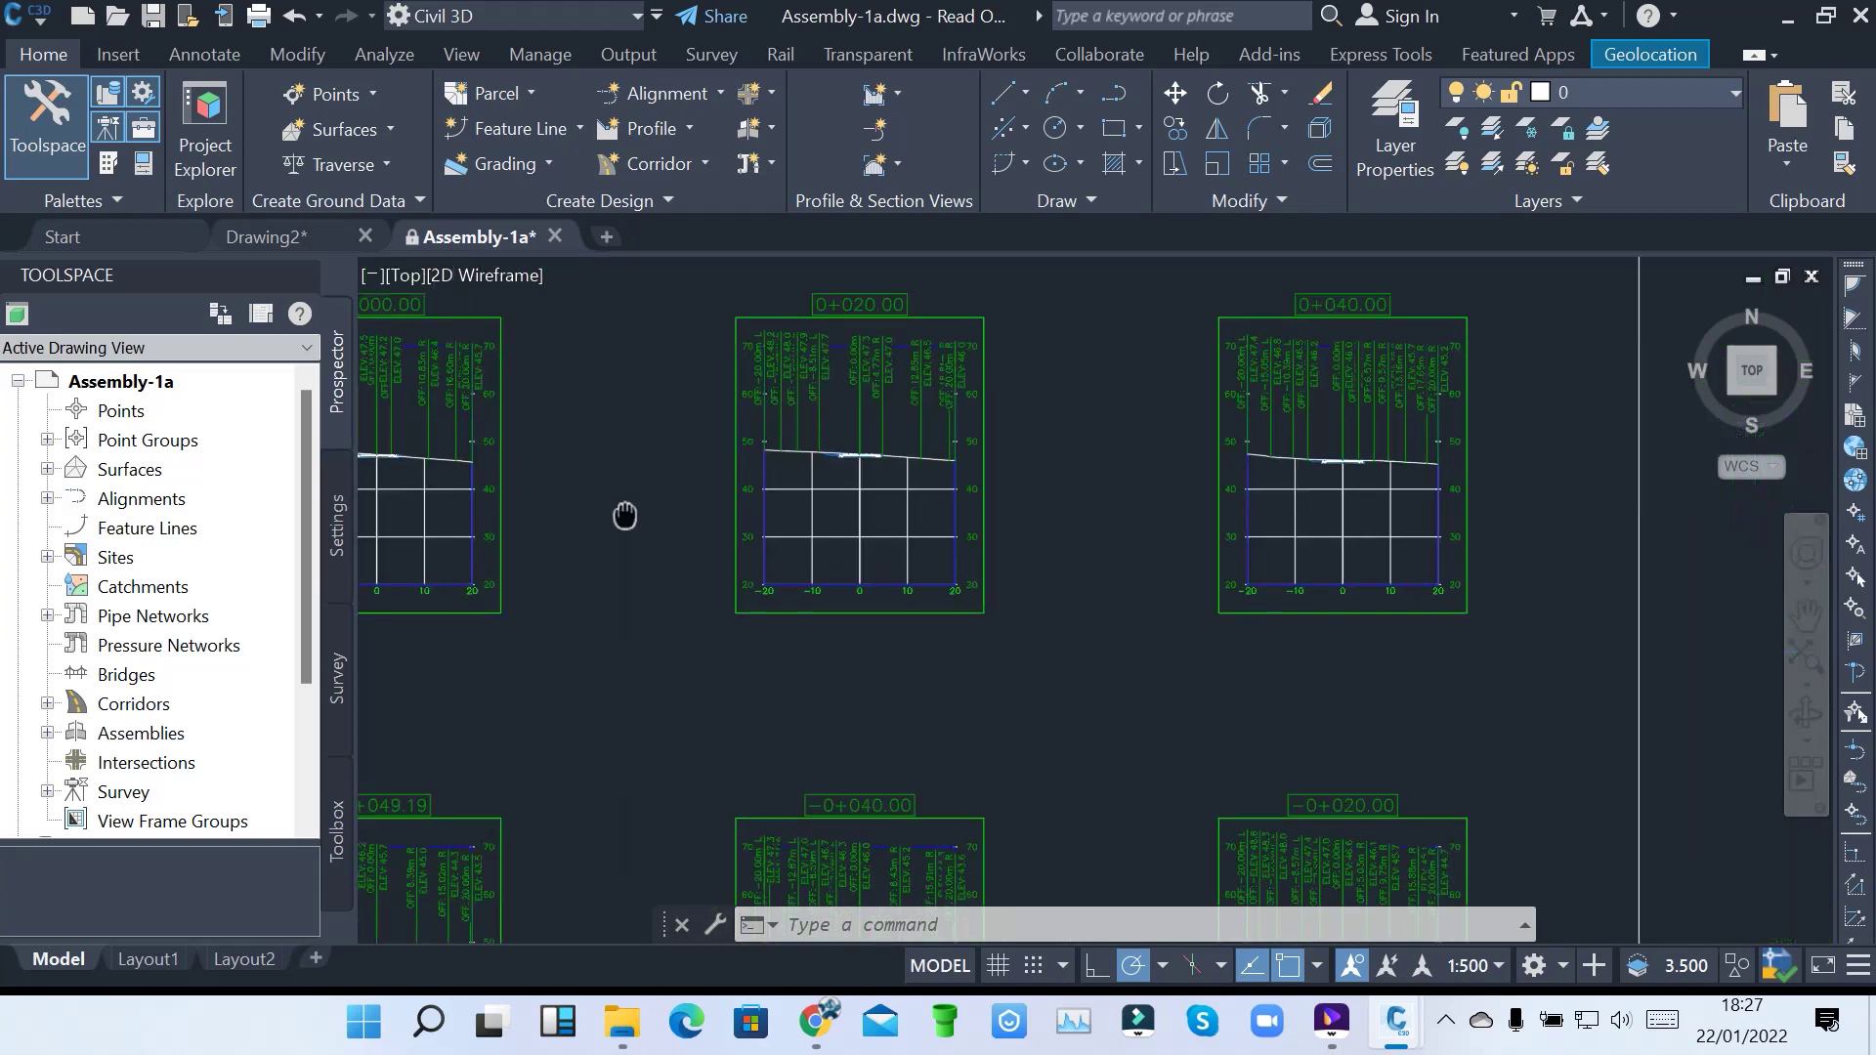
pyautogui.scroll(8, 859, 440)
pyautogui.scroll(-8, 859, 444)
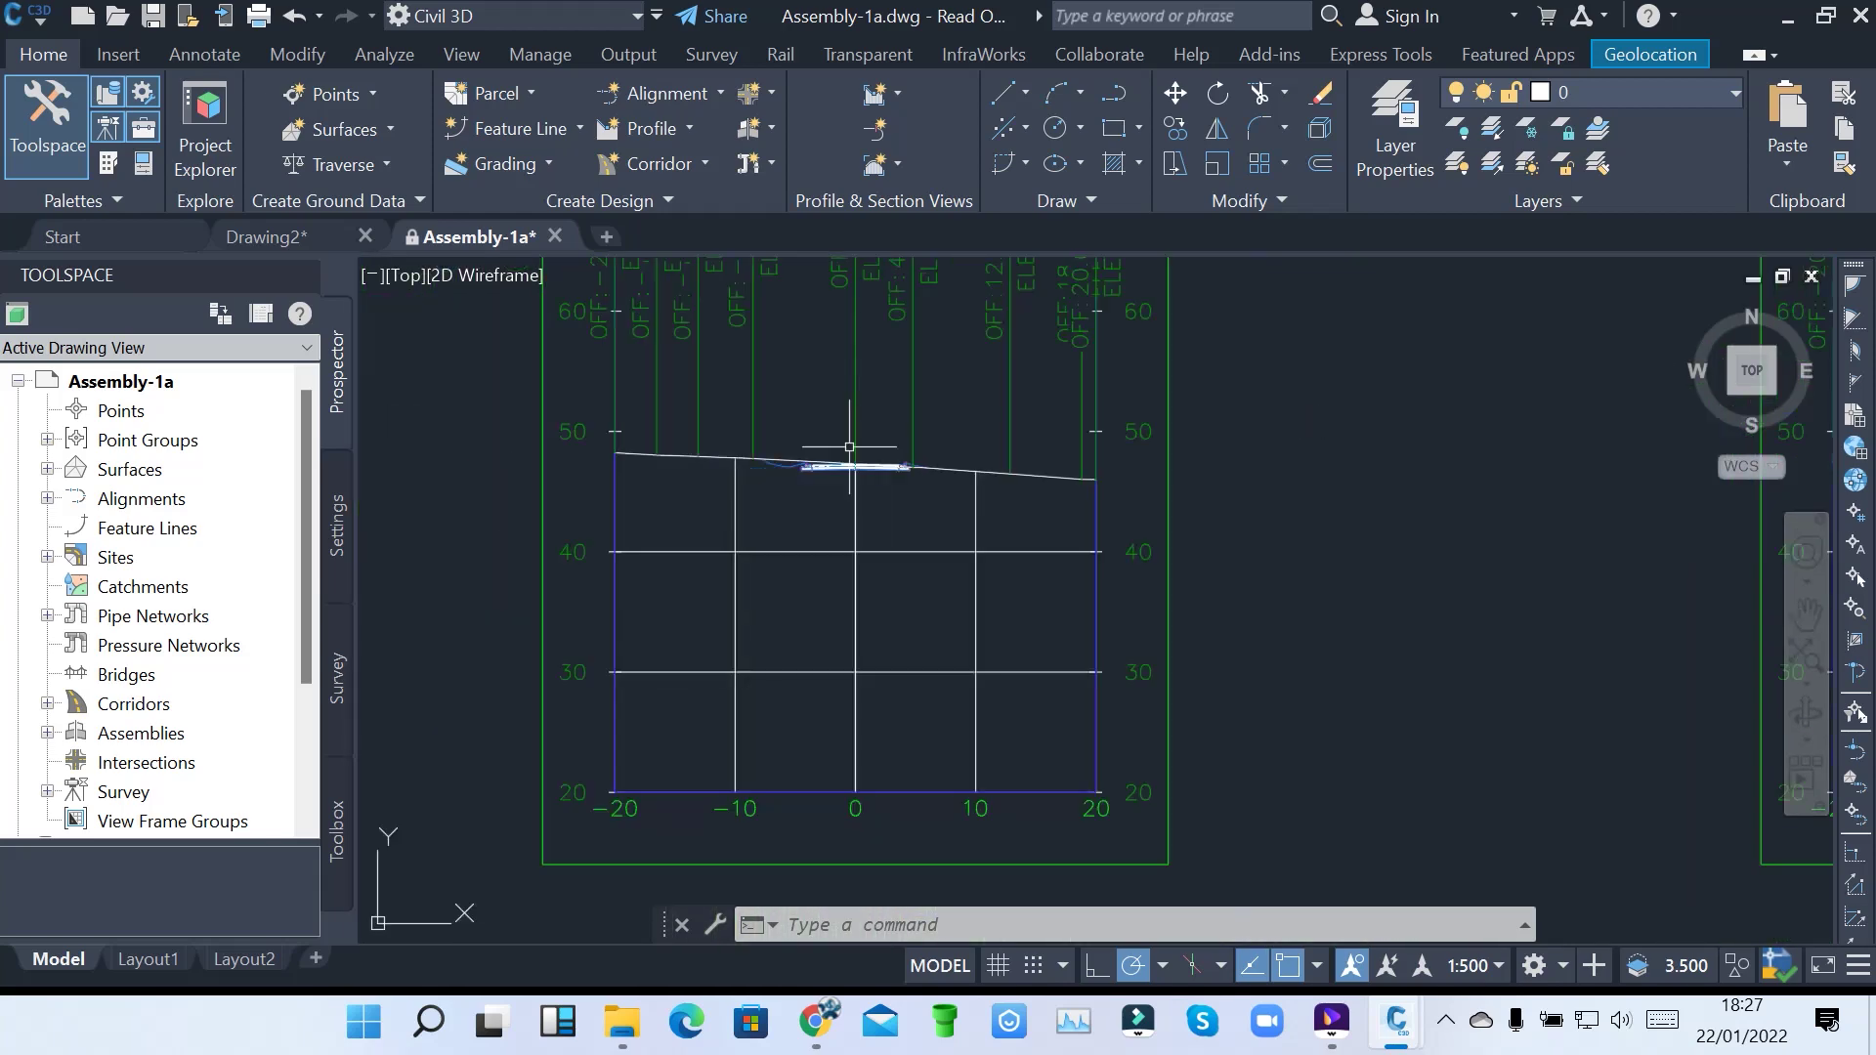
pyautogui.scroll(4, 1033, 644)
pyautogui.scroll(3, 1036, 647)
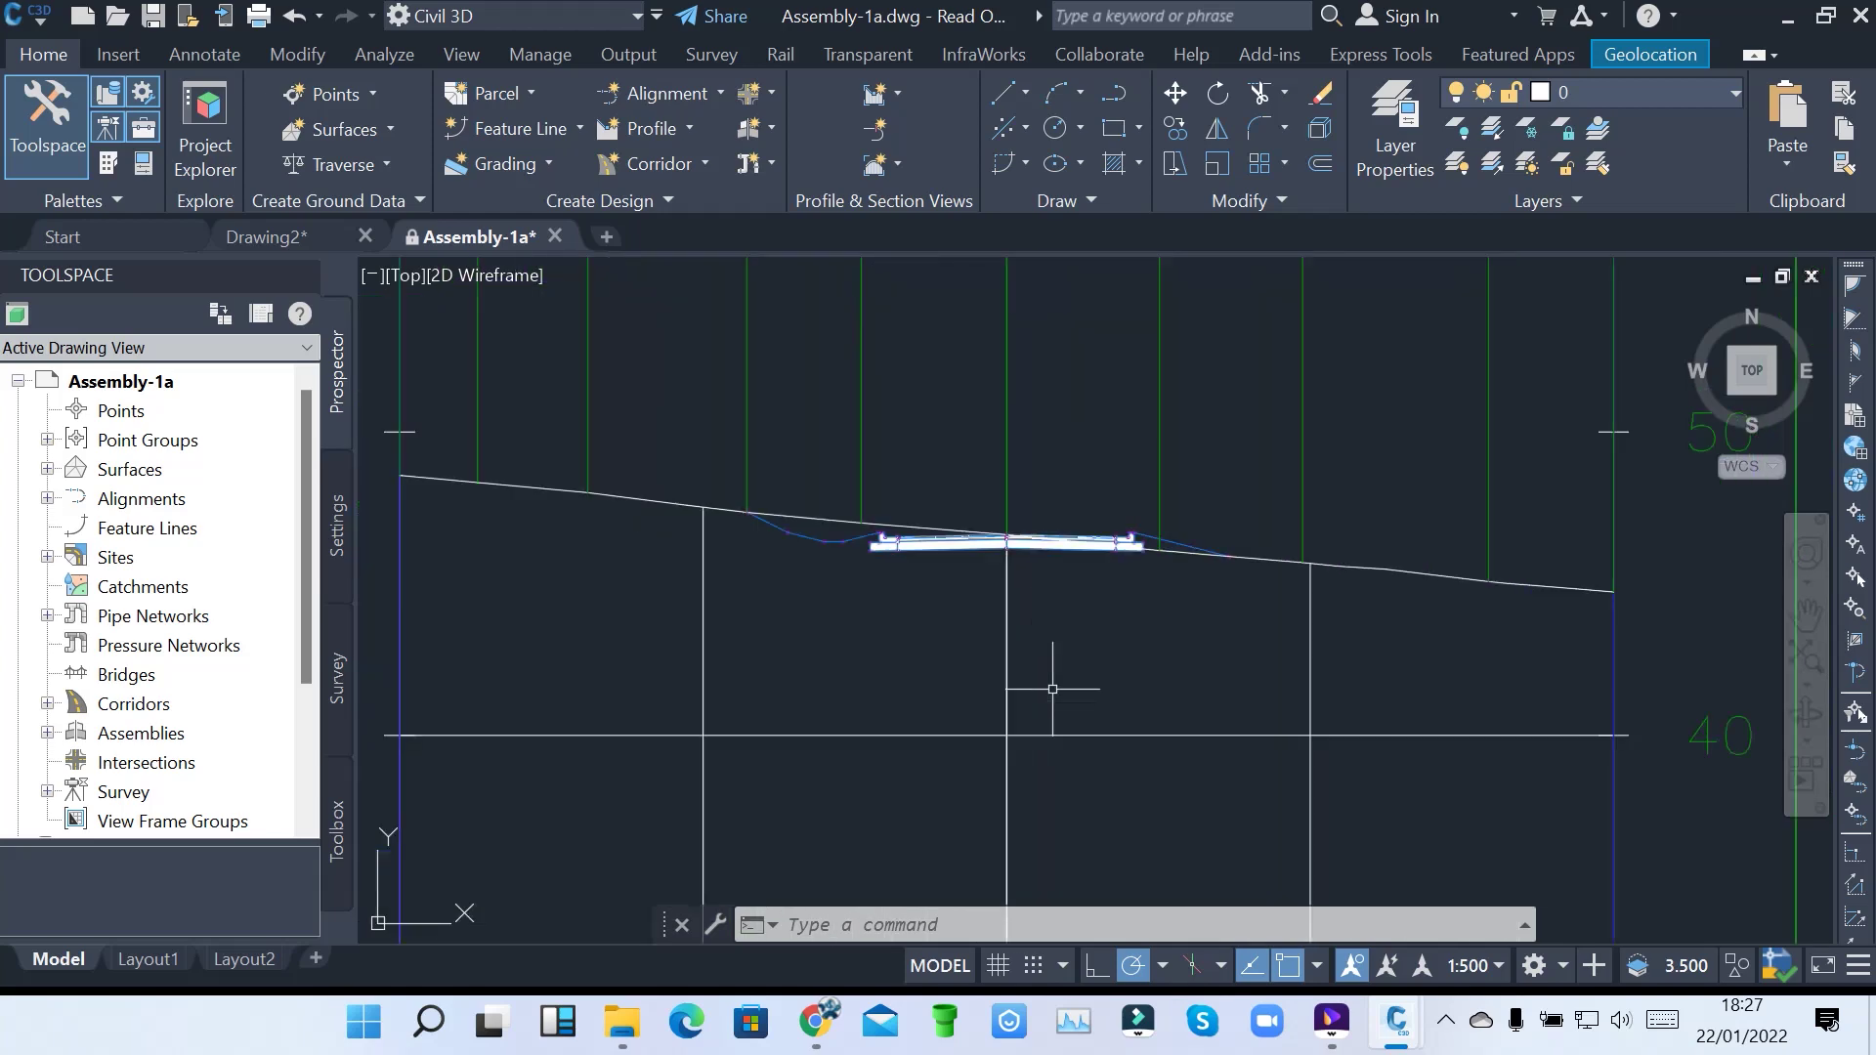
# Examine further Second Street section views on the following sheets, including stations 0+080.00 and 0+100.00
pyautogui.scroll(-5, 693, 595)
pyautogui.scroll(-3, 693, 595)
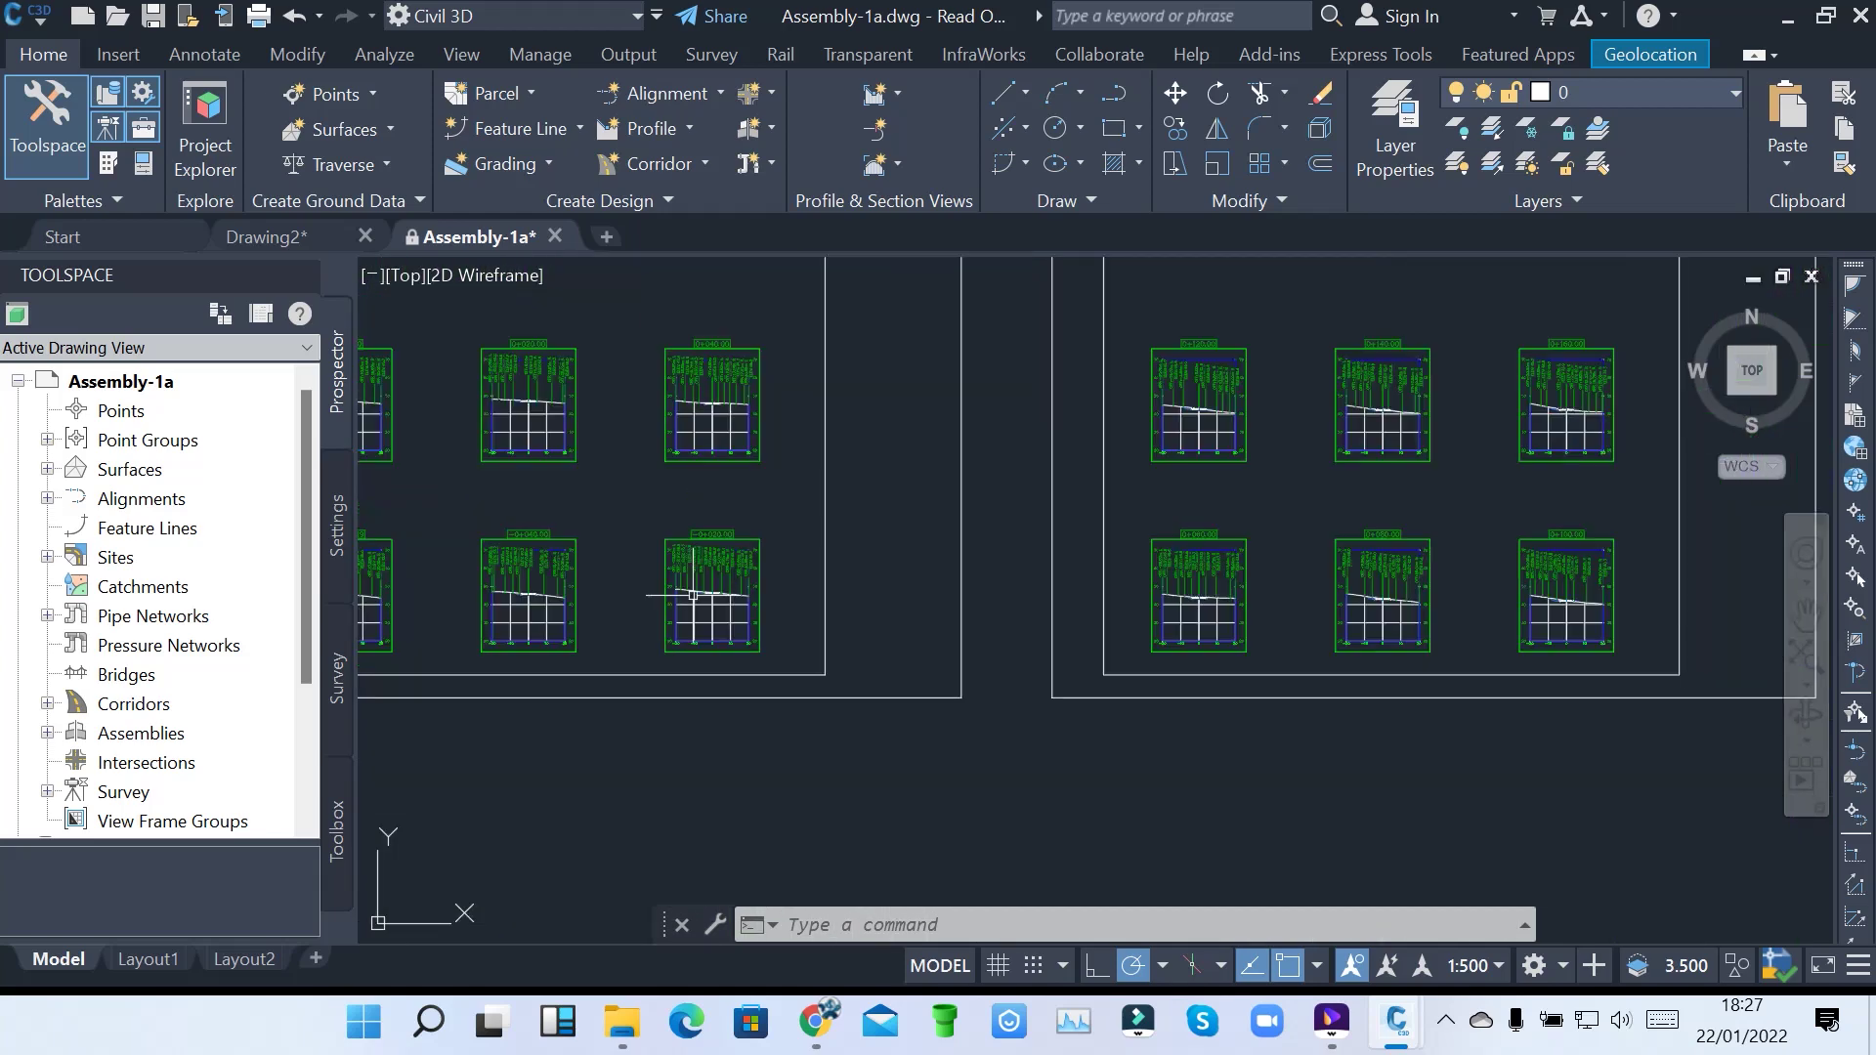
pyautogui.scroll(6, 1381, 565)
pyautogui.scroll(-2, 1416, 636)
pyautogui.moveTo(1416, 636); pyautogui.dragTo(1259, 672, button='middle')
pyautogui.scroll(-5, 755, 725)
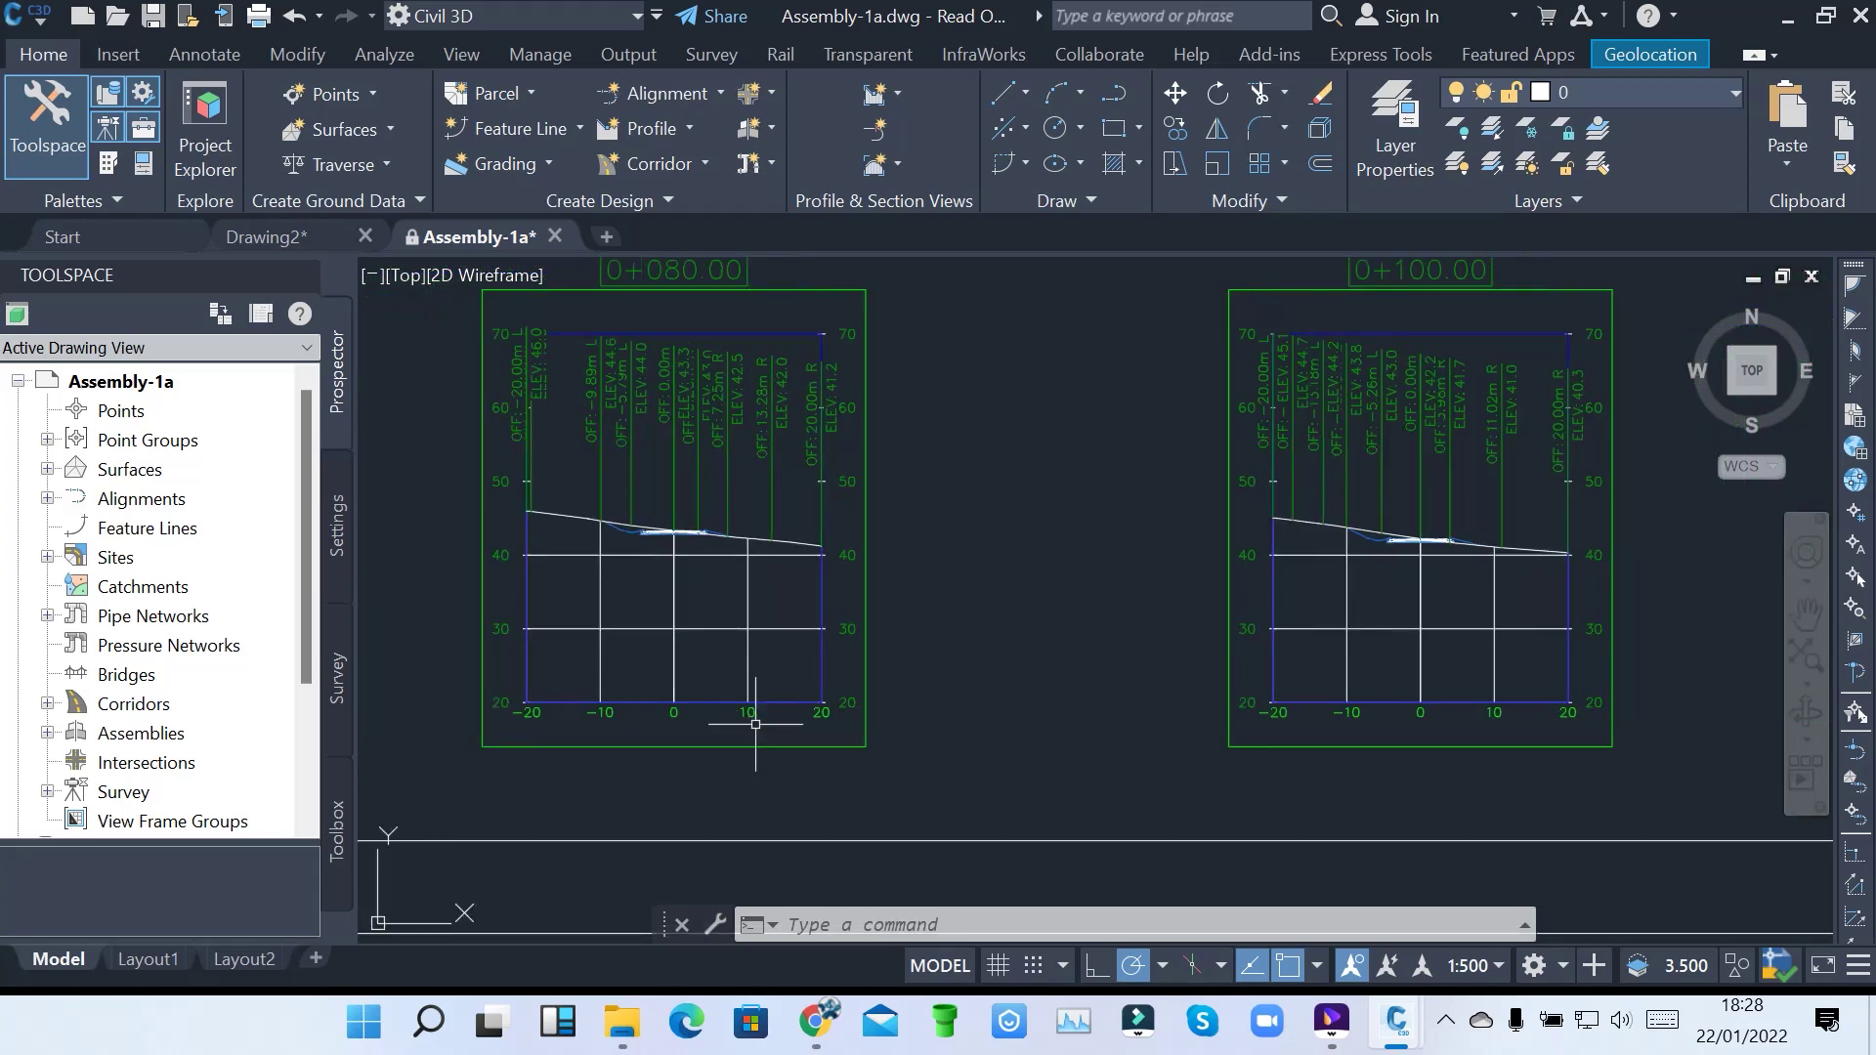
# Examine the remaining Second Street section views, including stations 0+180.00 and 0+340.00, comparing the corridor section with the ground line and labels
pyautogui.scroll(4, 1195, 710)
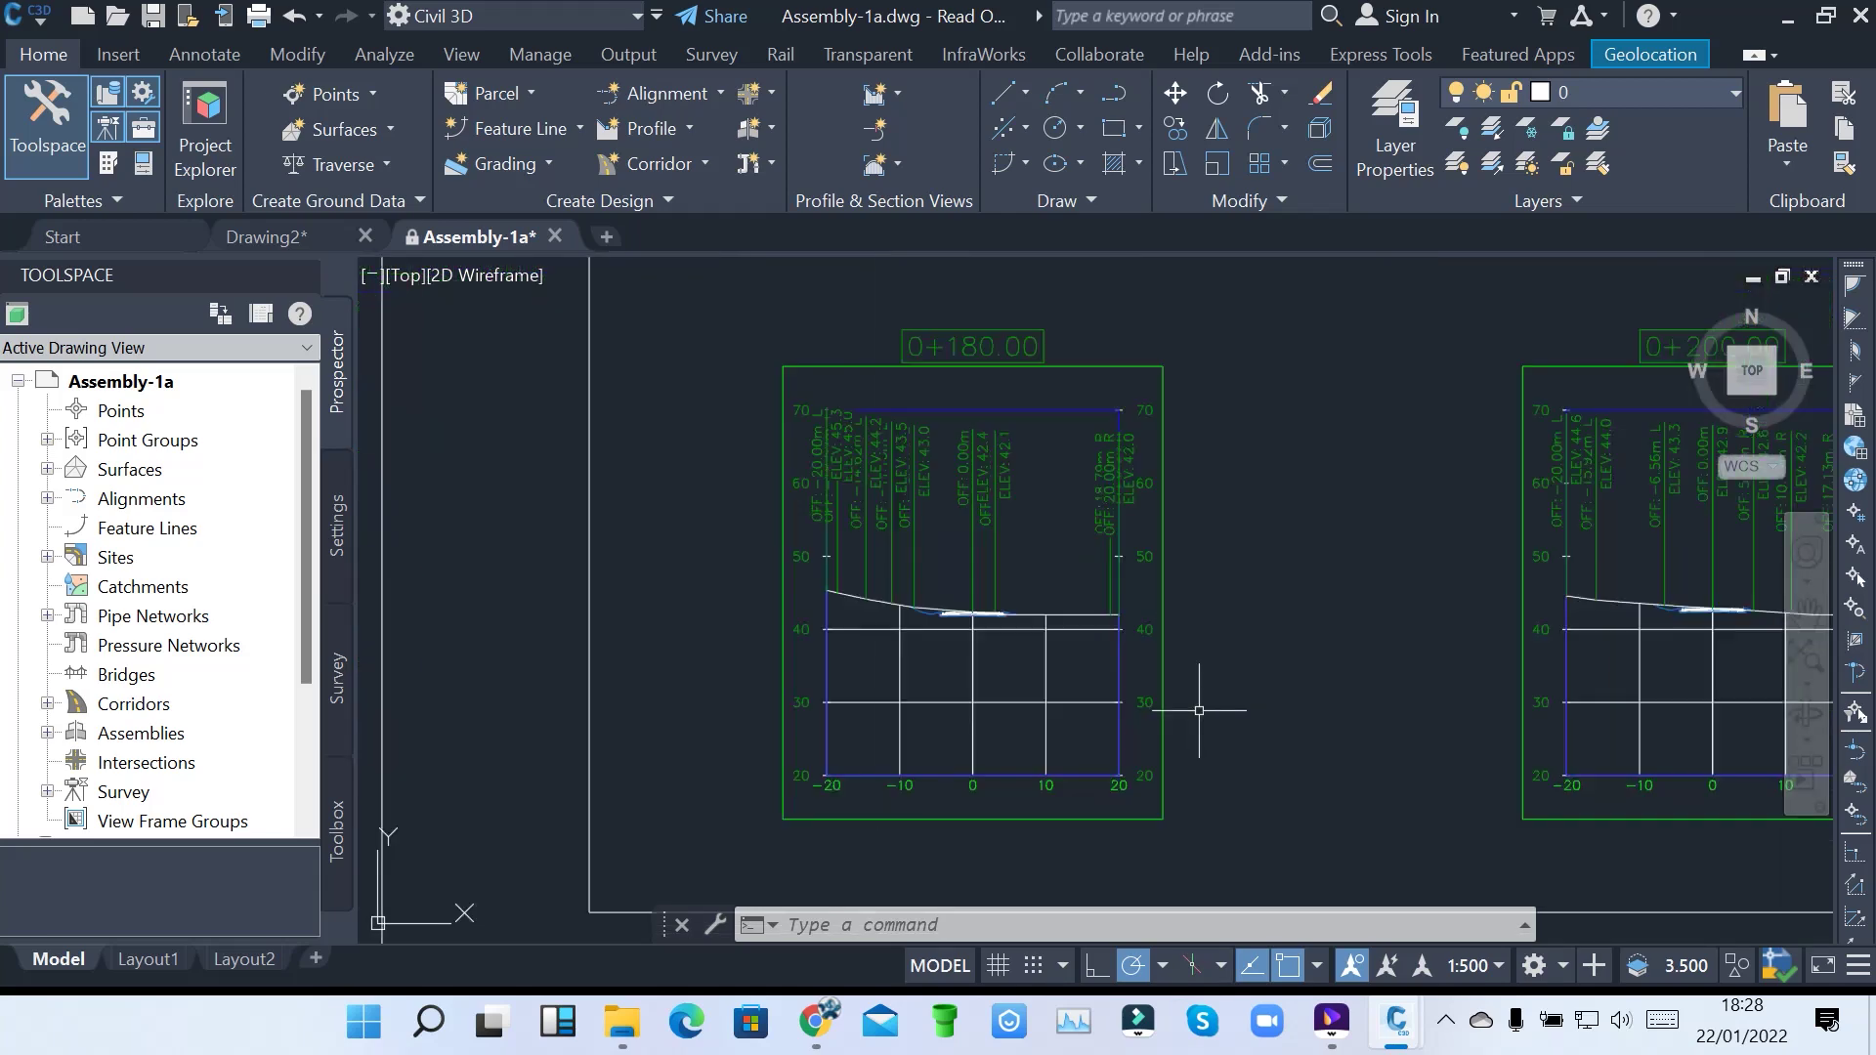
pyautogui.scroll(-5, 860, 635)
pyautogui.scroll(10, 1315, 645)
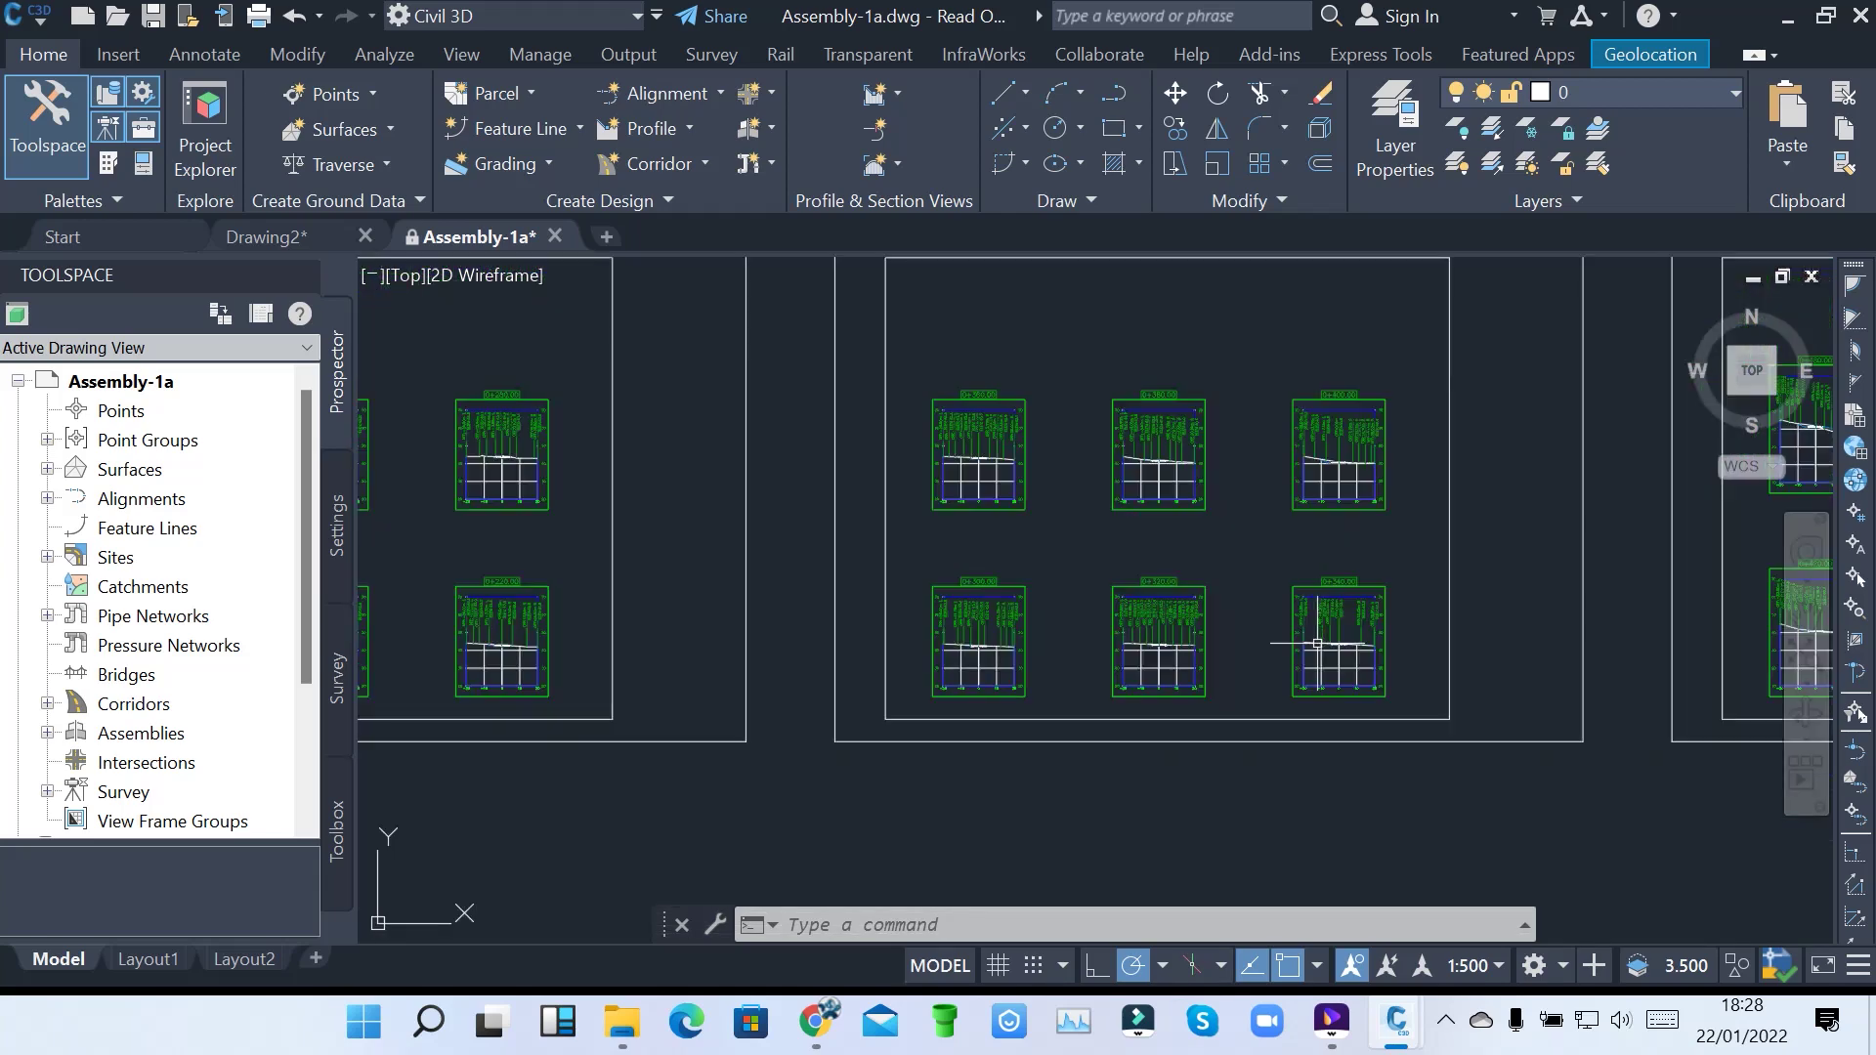
pyautogui.scroll(-8, 879, 625)
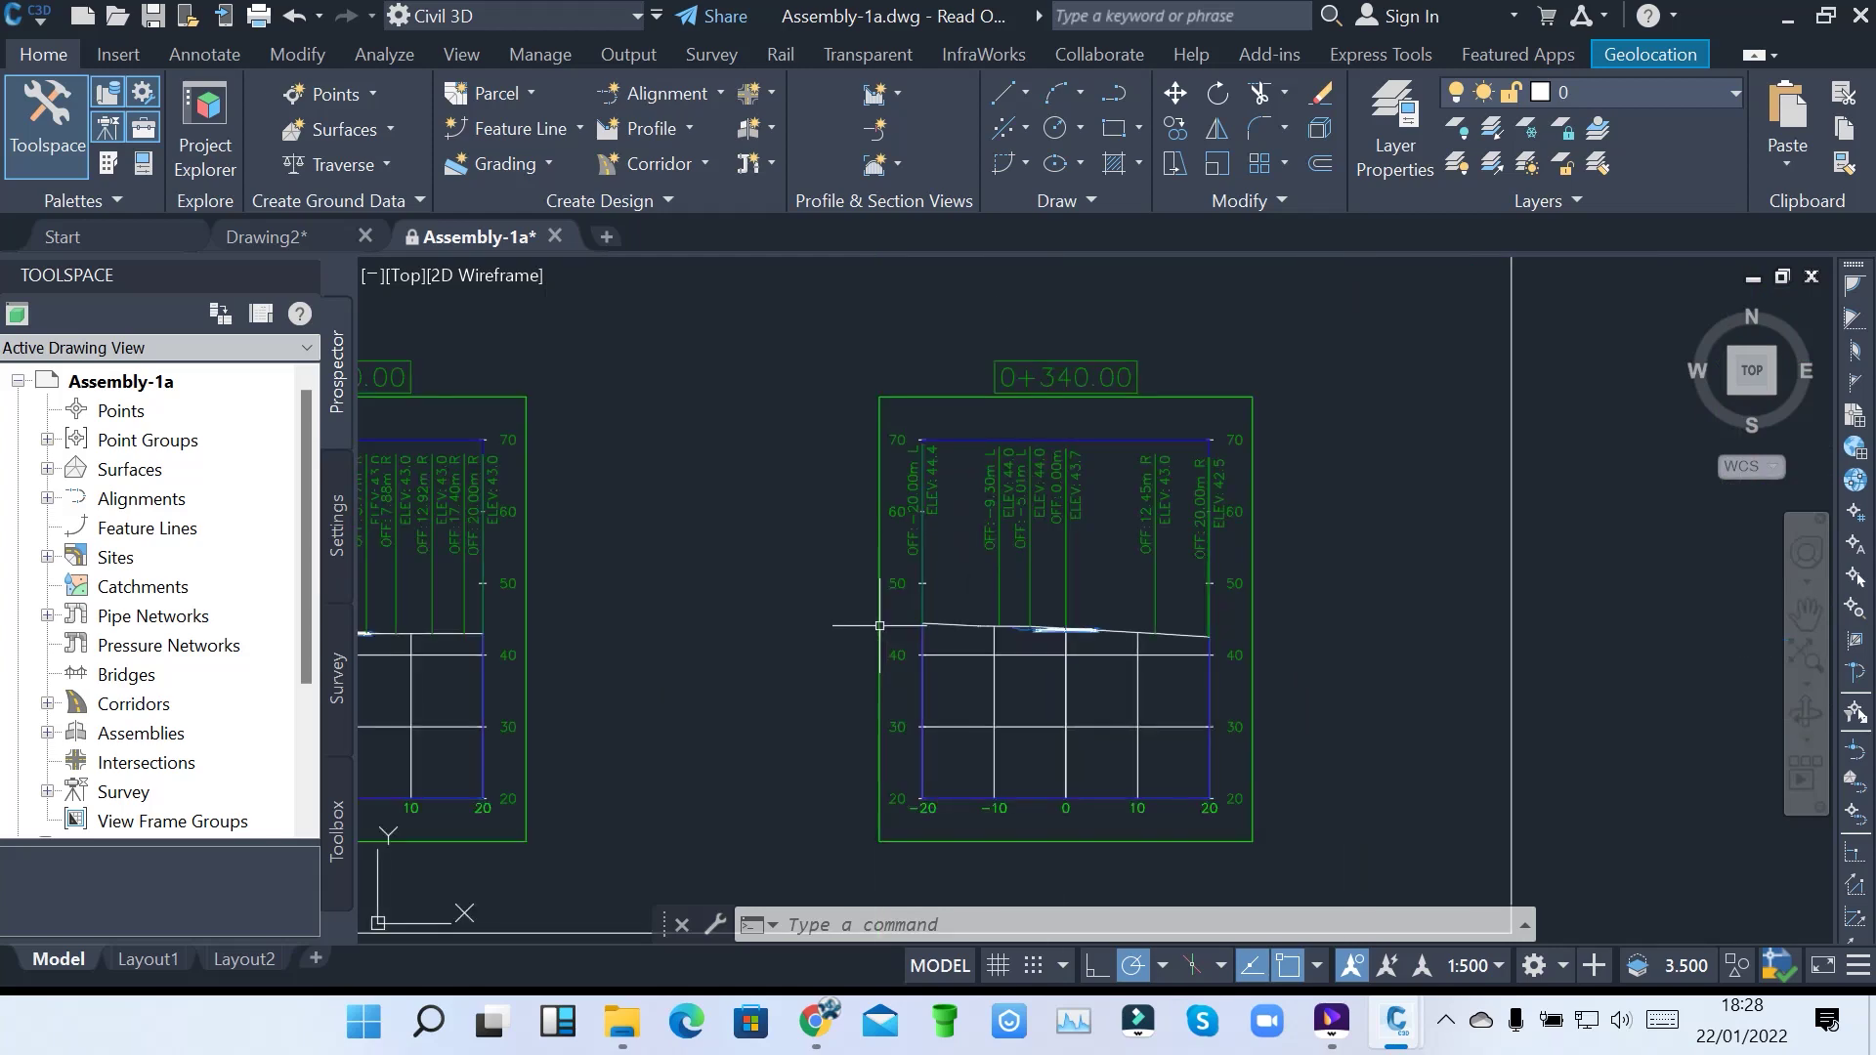
pyautogui.scroll(8, 1335, 626)
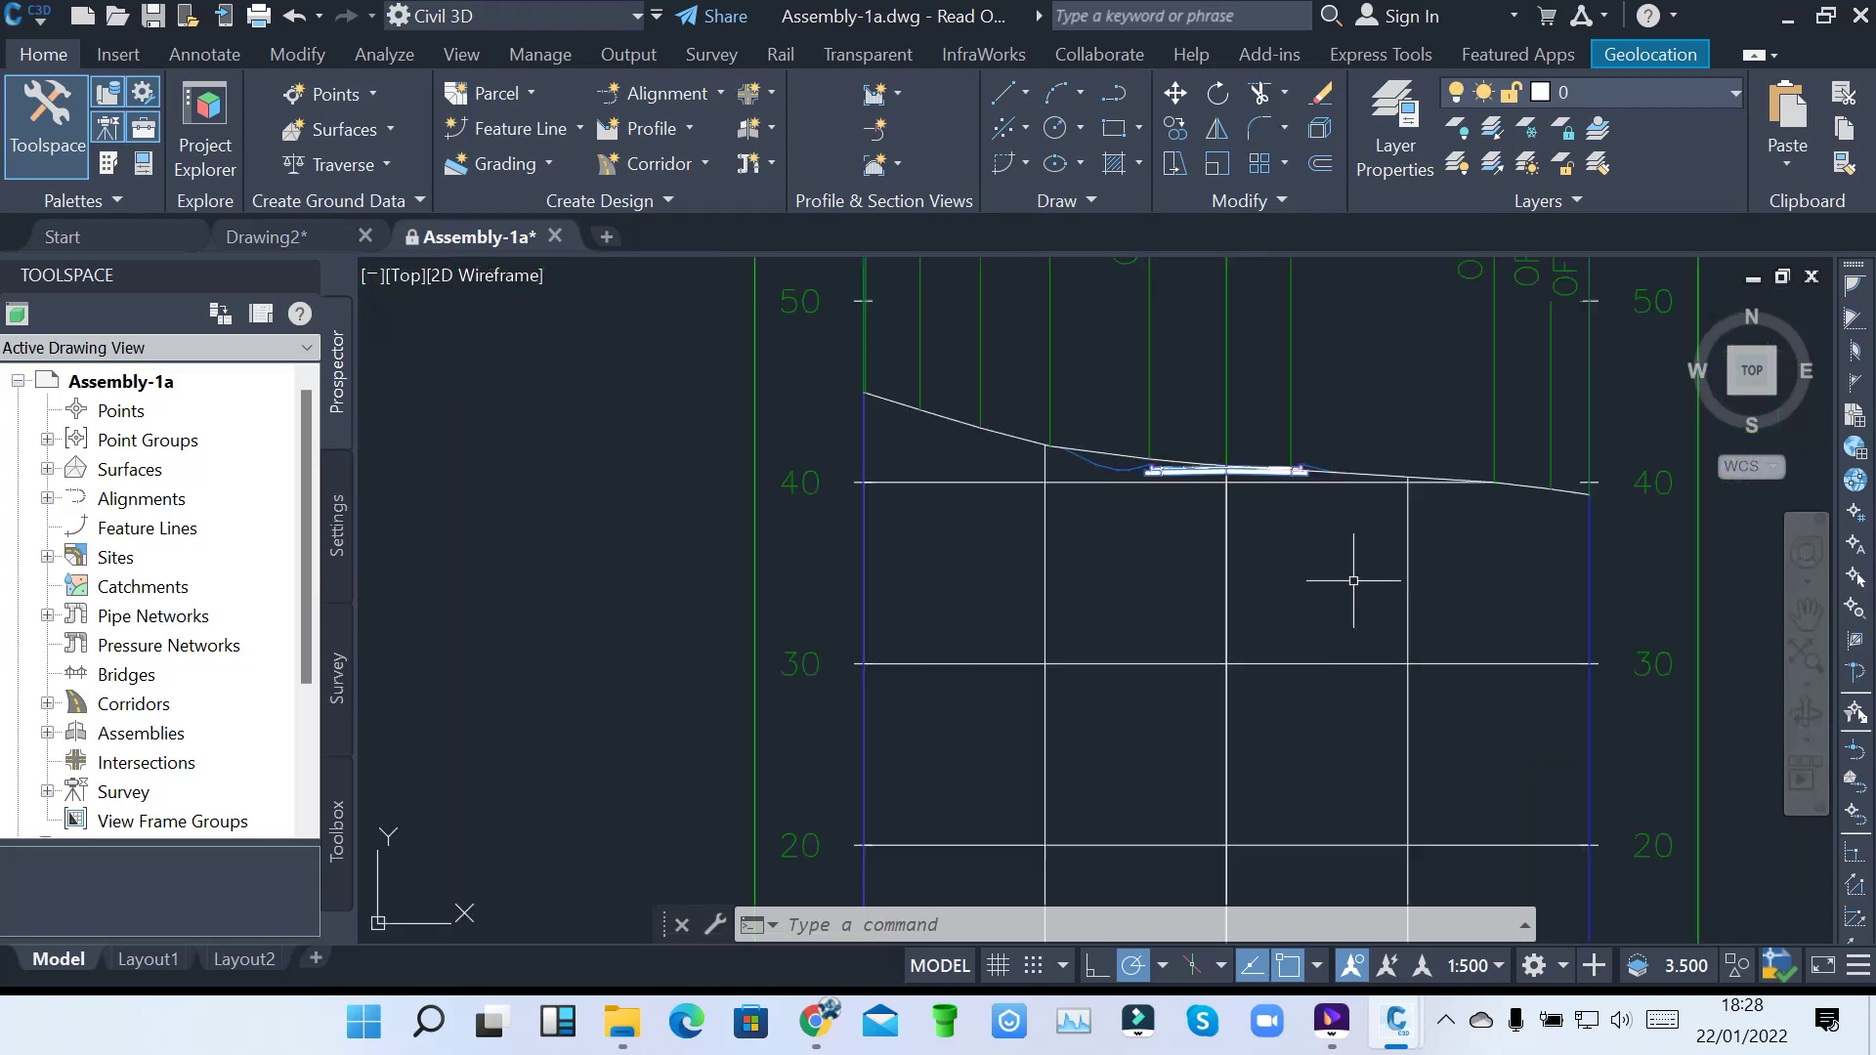
pyautogui.scroll(-8, 955, 573)
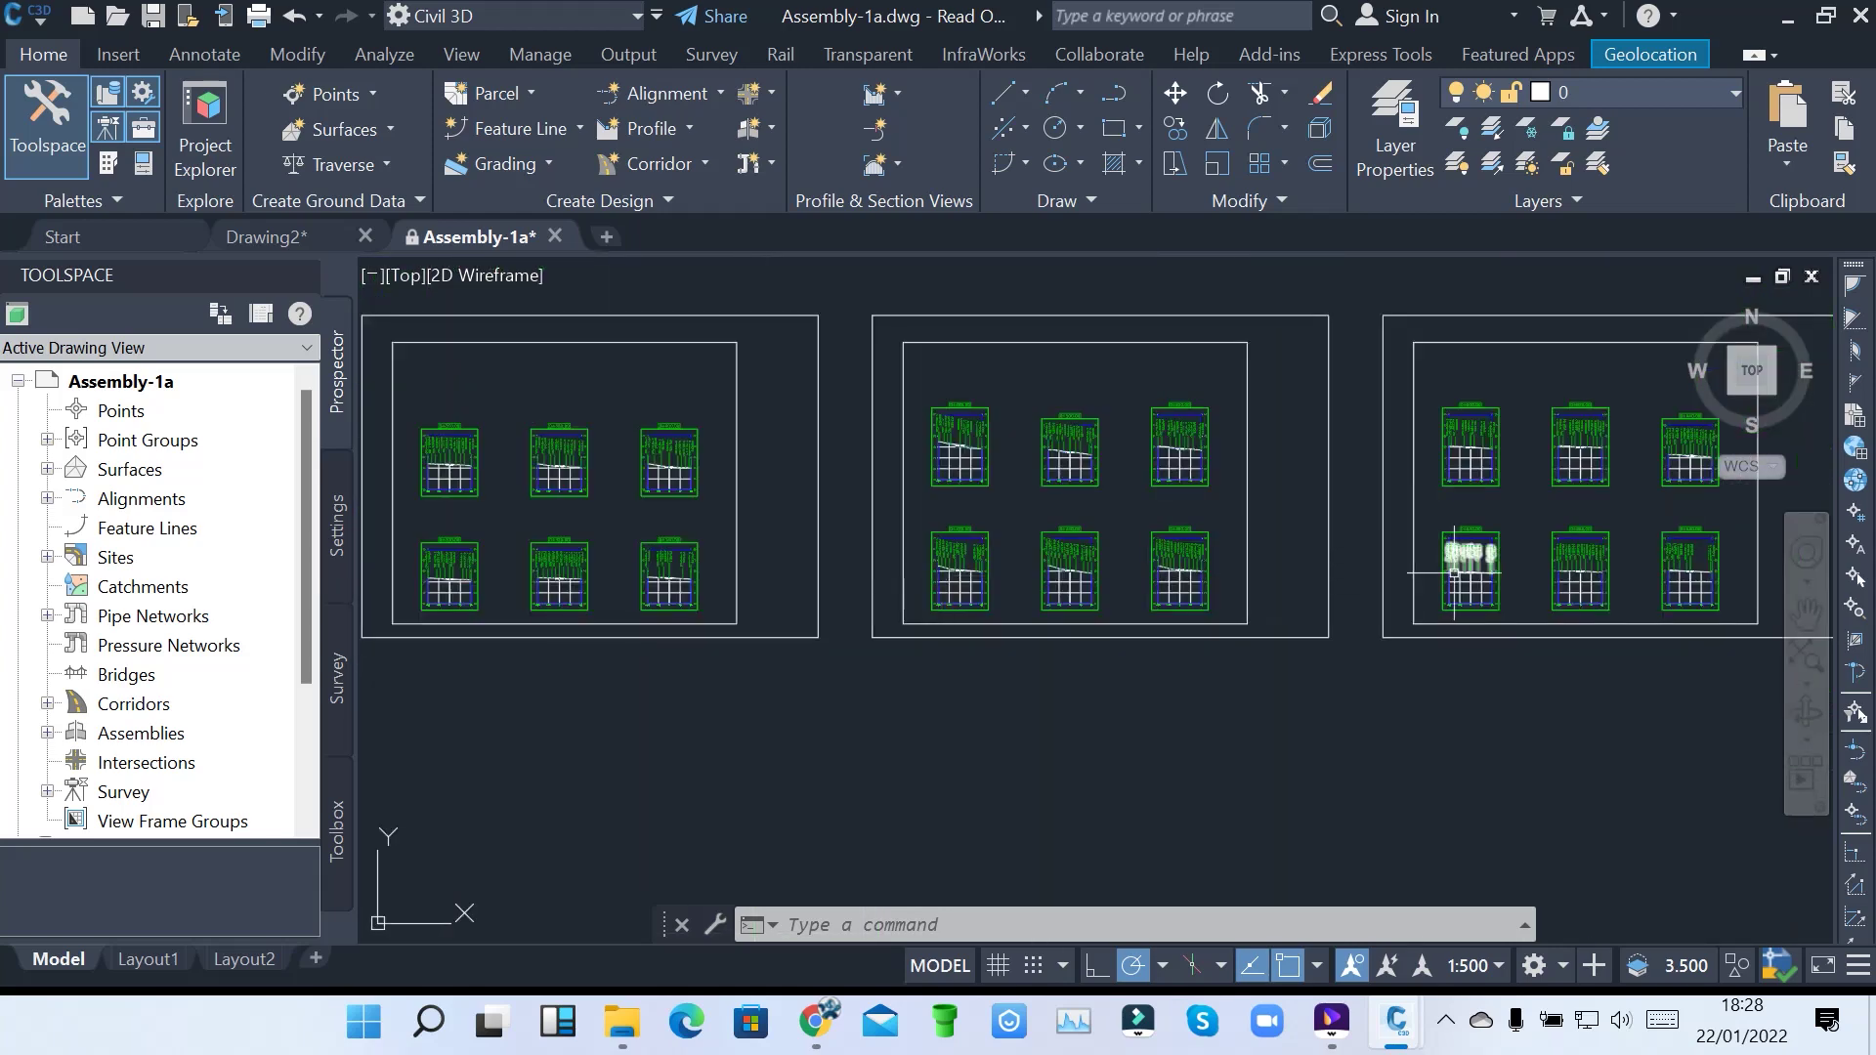
pyautogui.scroll(8, 1485, 547)
pyautogui.scroll(-6, 904, 601)
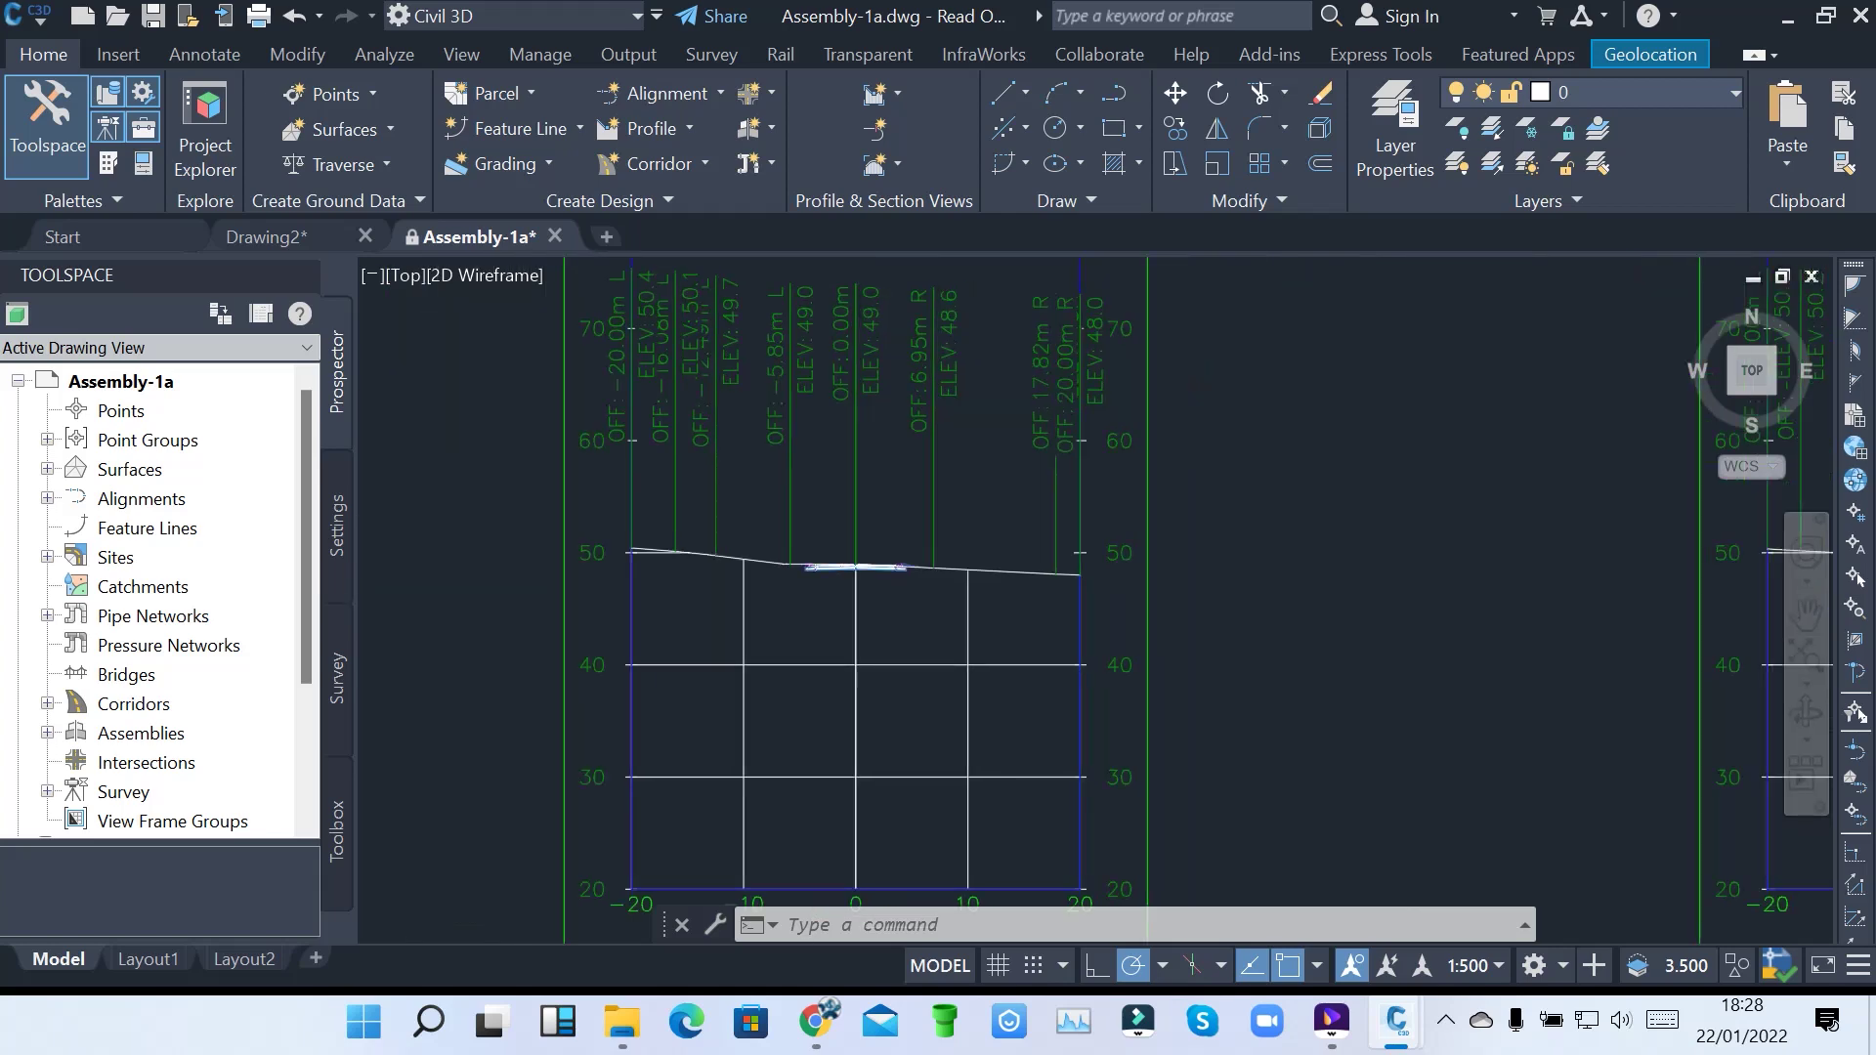
pyautogui.scroll(5, 1217, 565)
pyautogui.scroll(2, 1218, 565)
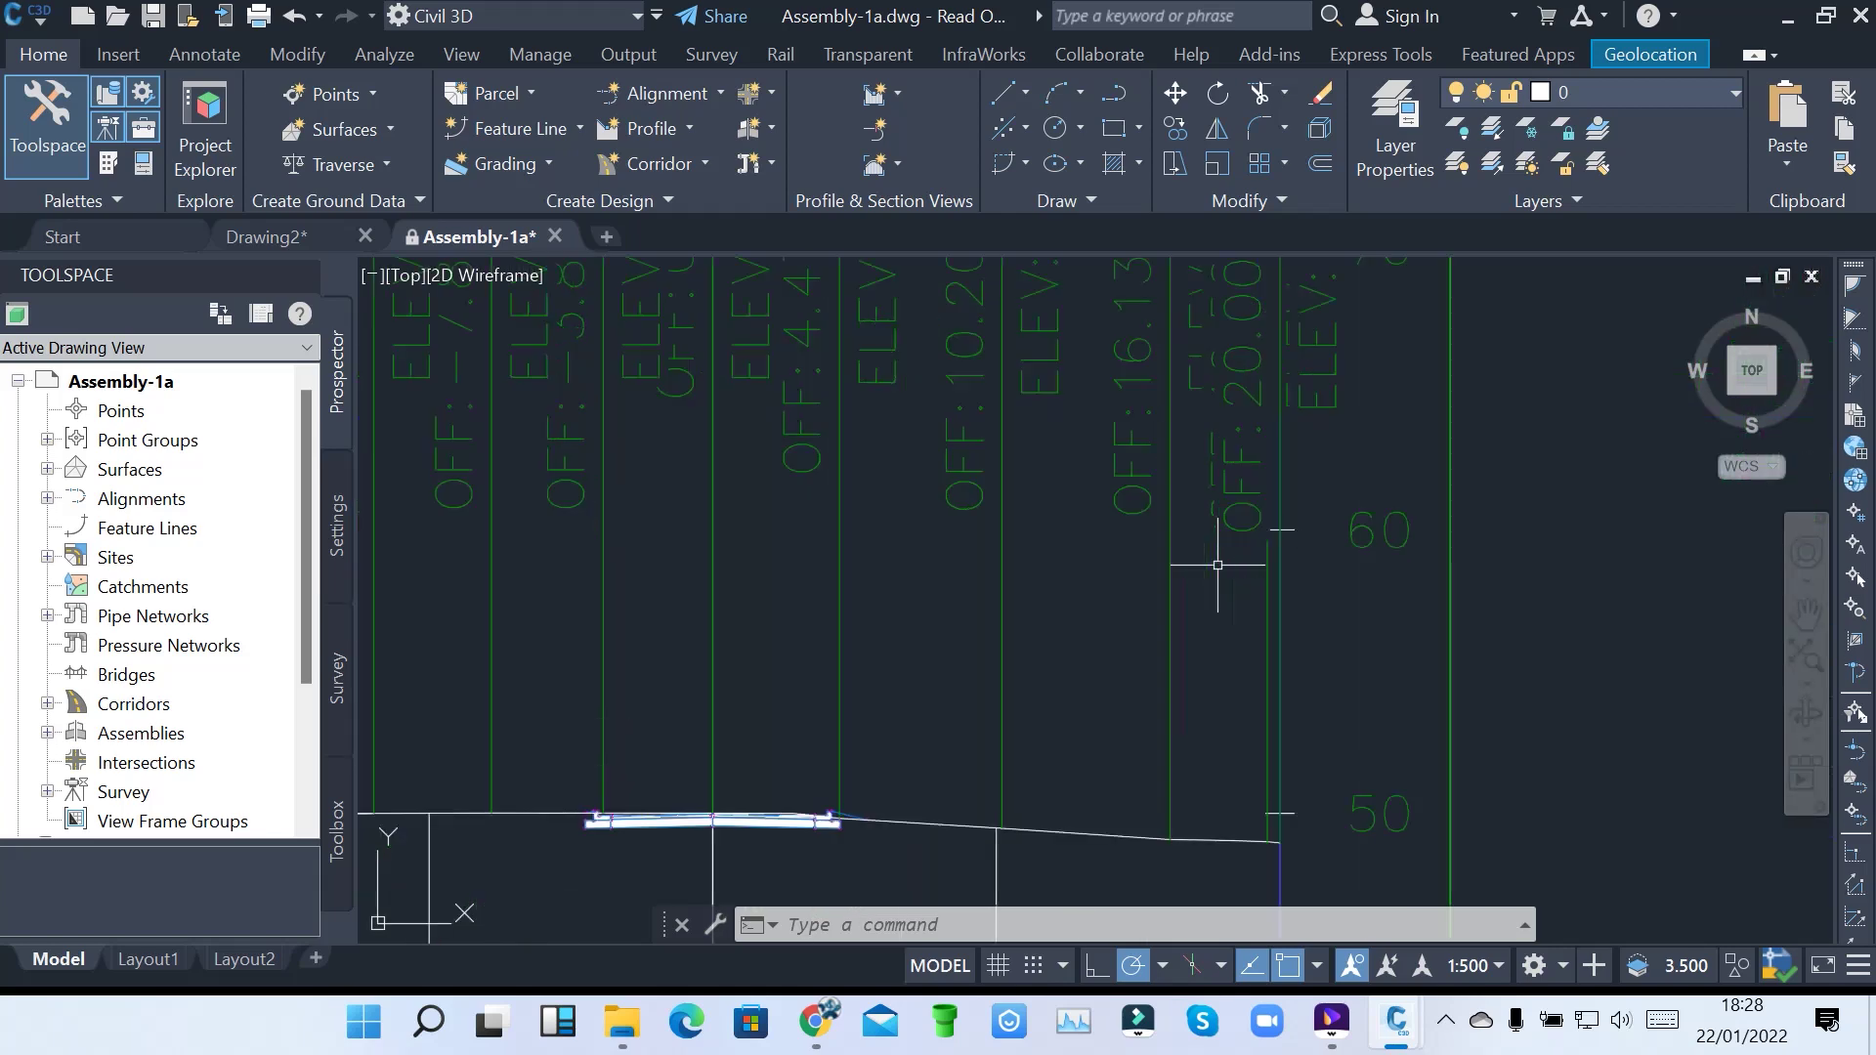
# Review the overall layout of the First Street and Second Street section view sheets beside the site plan and profiles
pyautogui.scroll(-7, 1109, 532)
pyautogui.scroll(-10, 1283, 543)
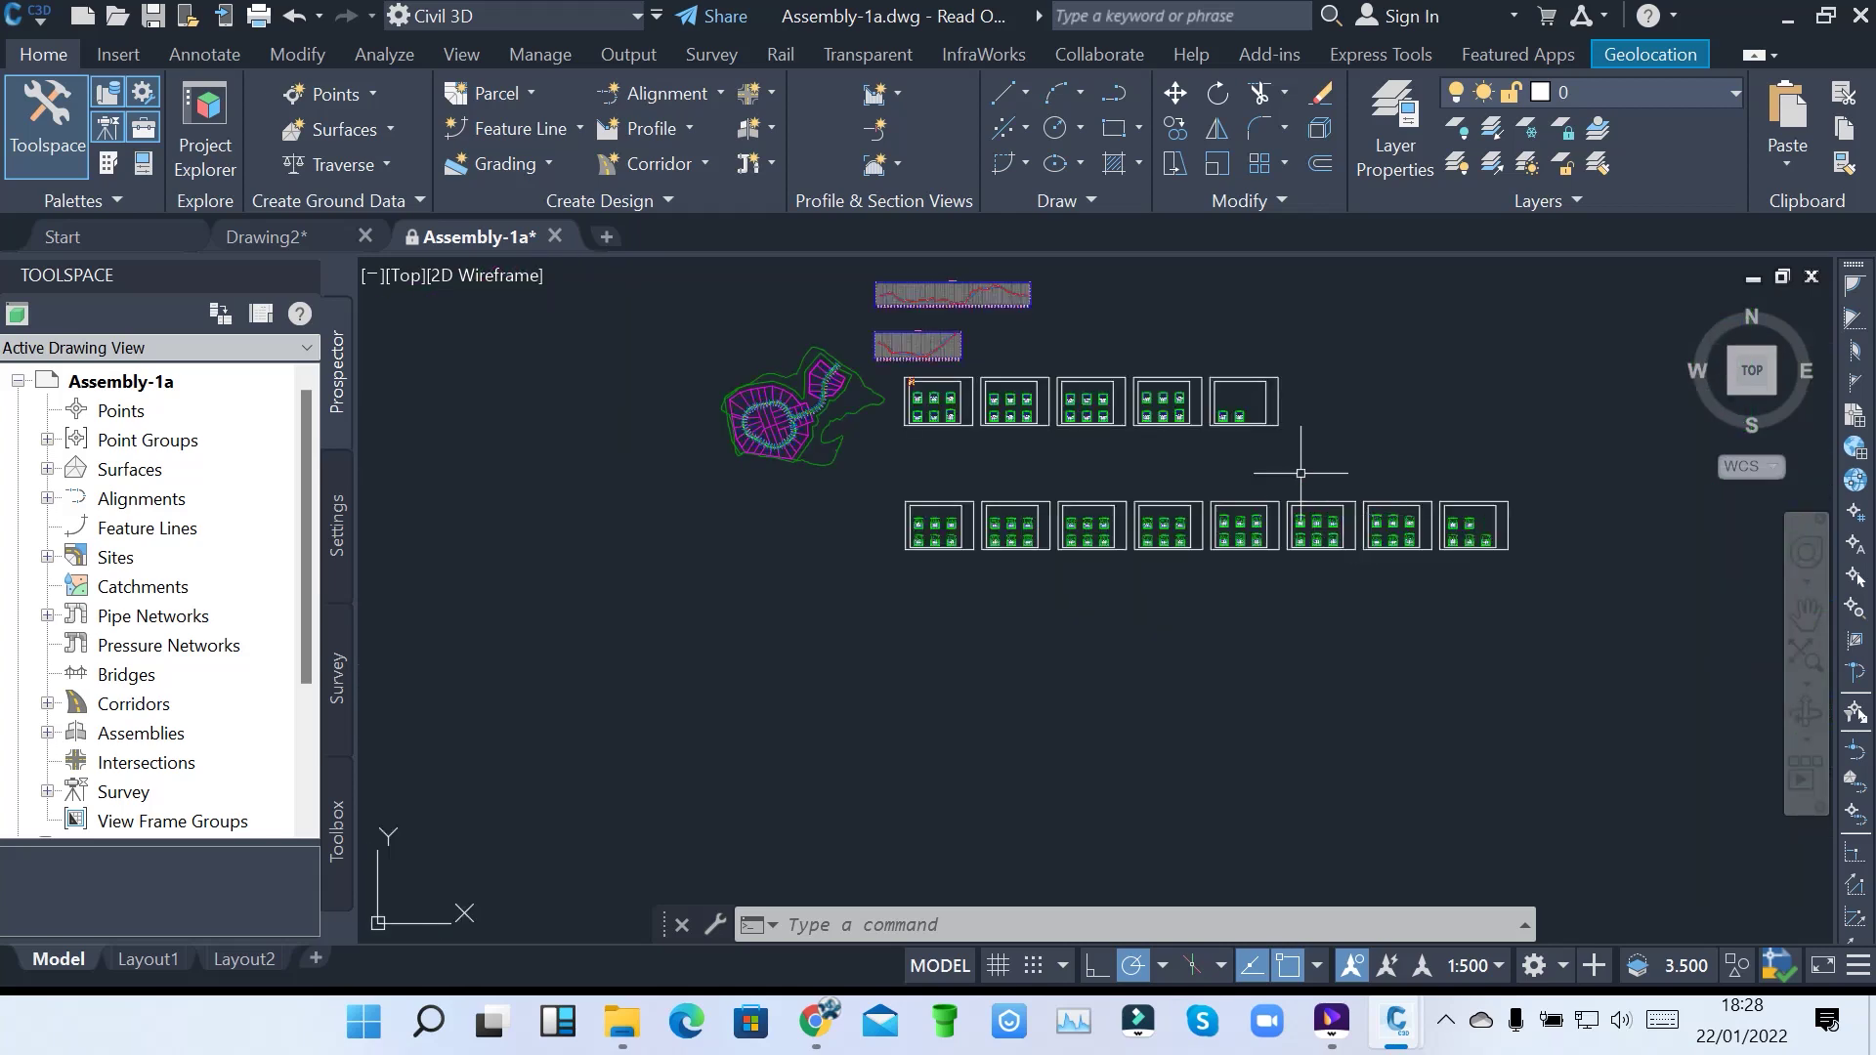
pyautogui.scroll(5, 1306, 456)
pyautogui.moveTo(1101, 461)
pyautogui.mouseDown(button='middle')
pyautogui.moveTo(1220, 505)
pyautogui.moveTo(1296, 506)
pyautogui.mouseUp(button='middle')
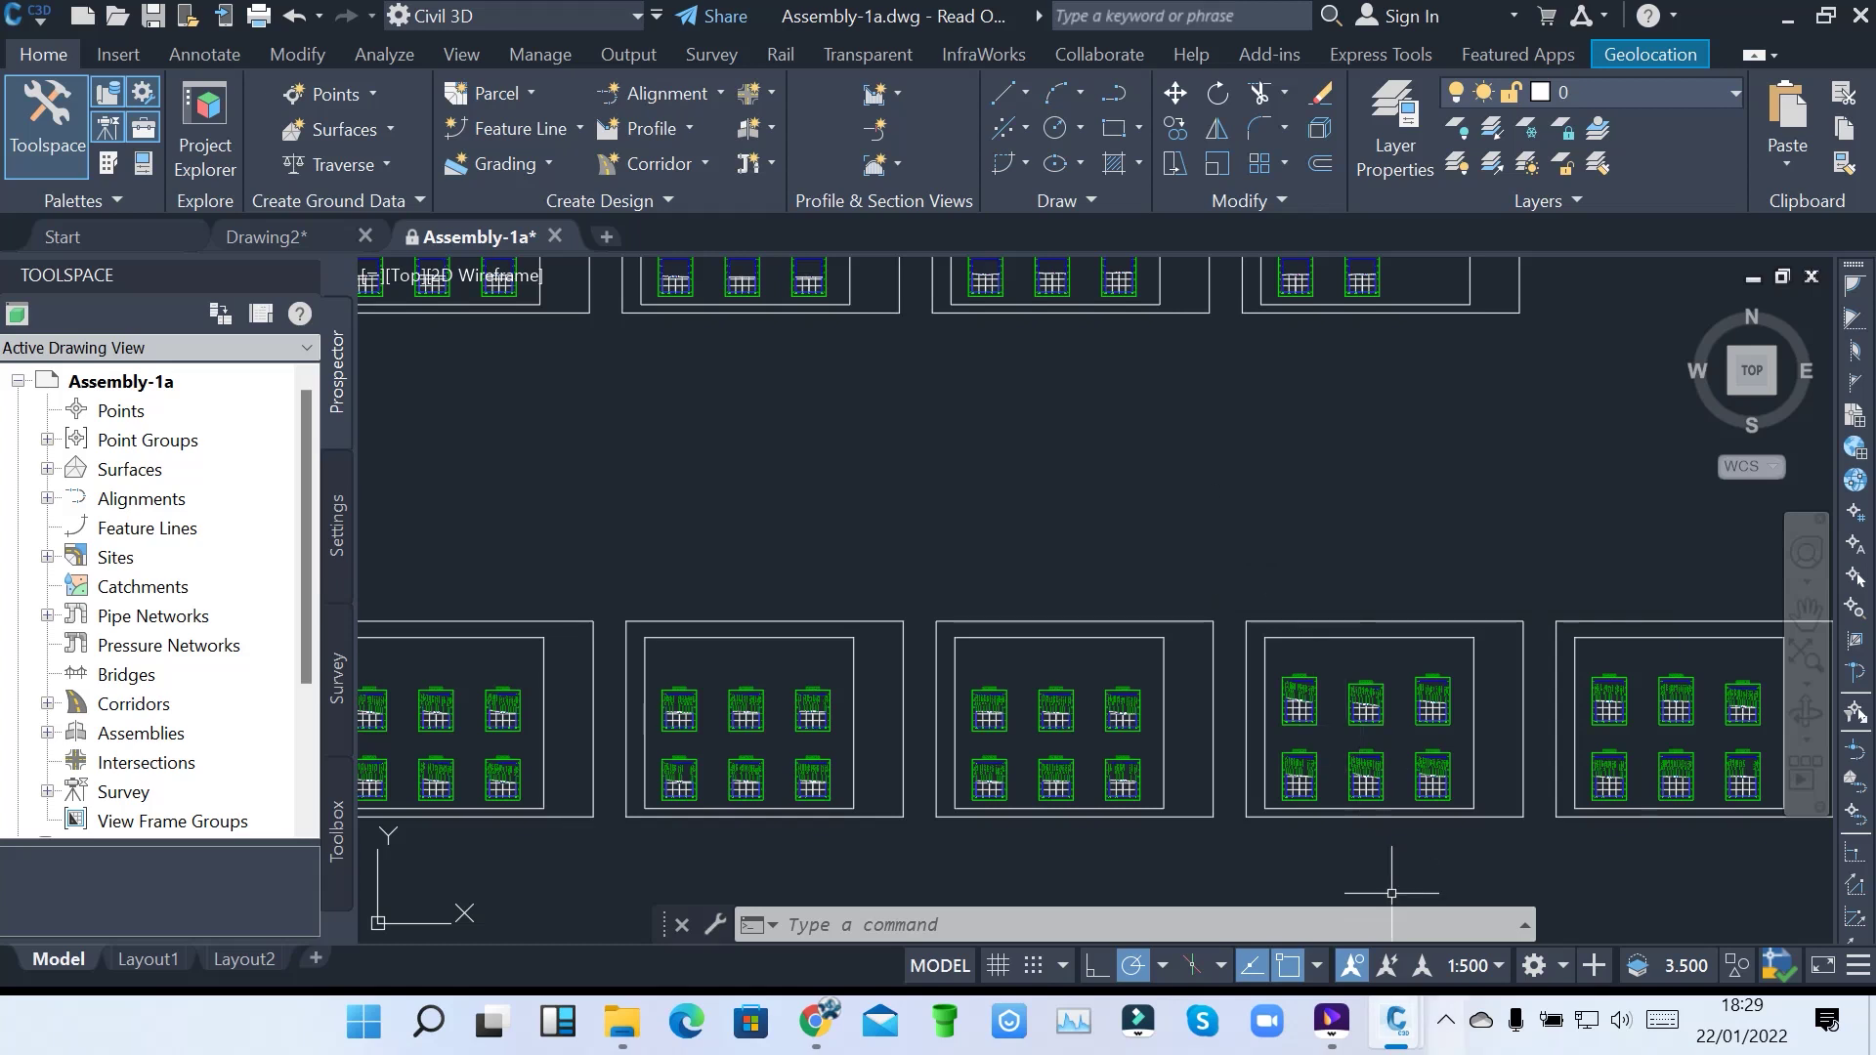
pyautogui.click(1445, 1019)
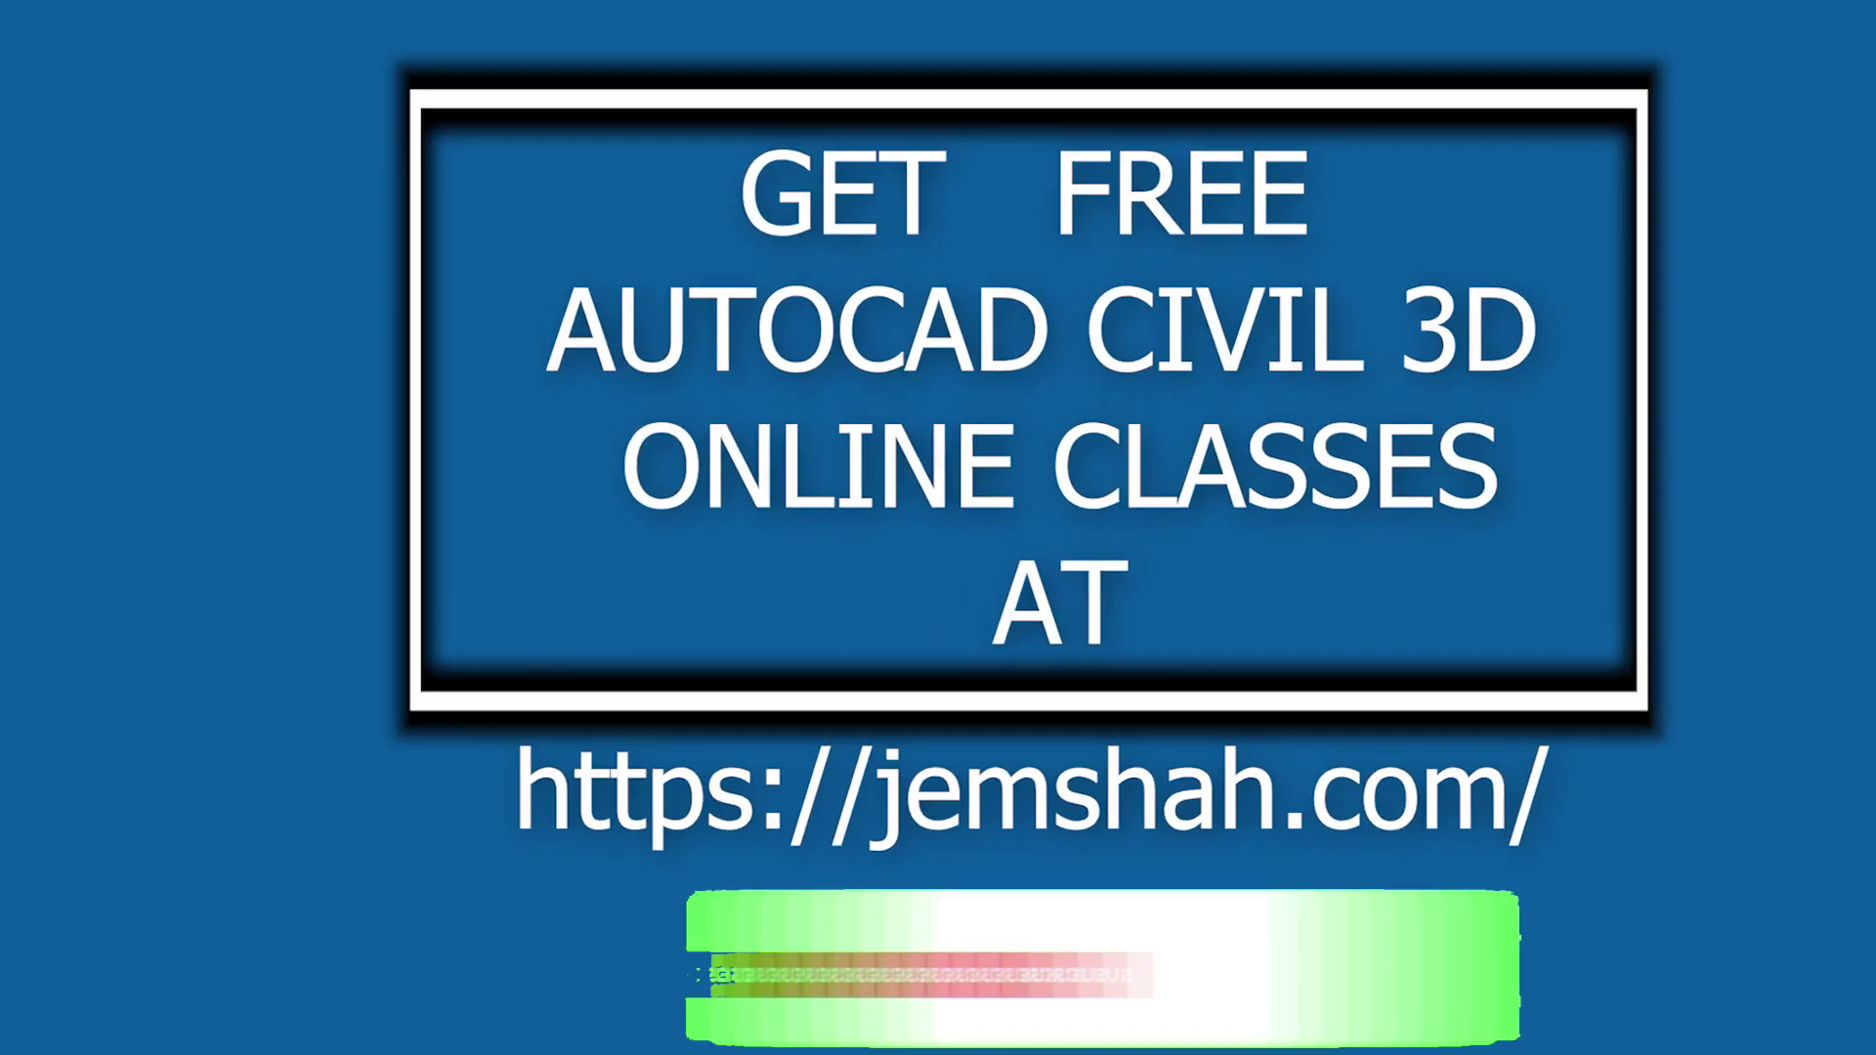